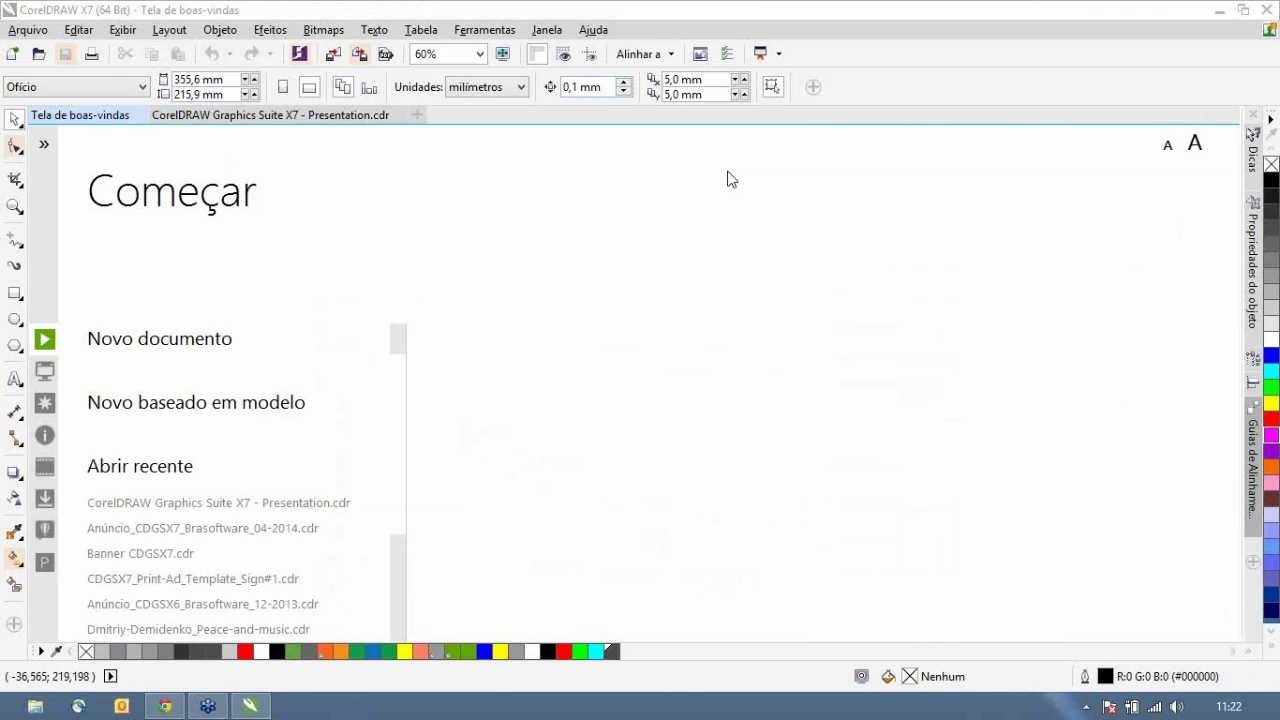
# - Expand the welcome screen's navigation, open its Área de trabalho page and switch to the Lite workspace
pyautogui.click(46, 148)
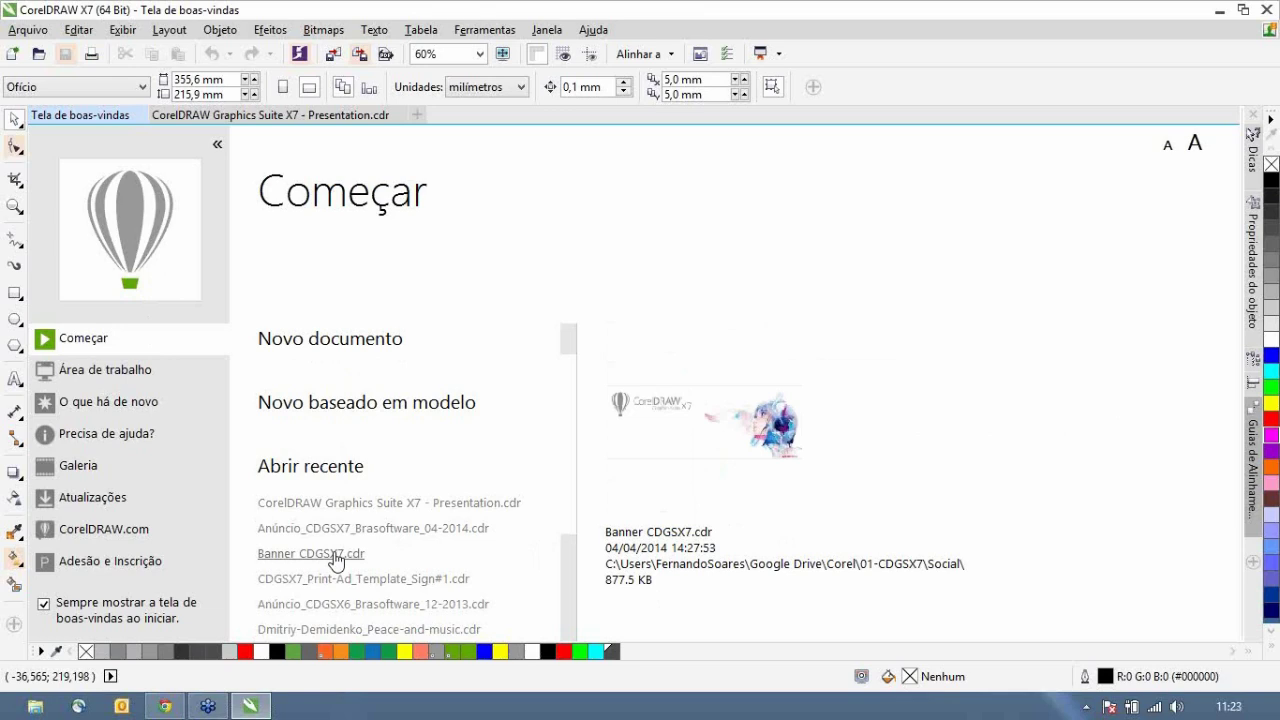
pyautogui.click(137, 372)
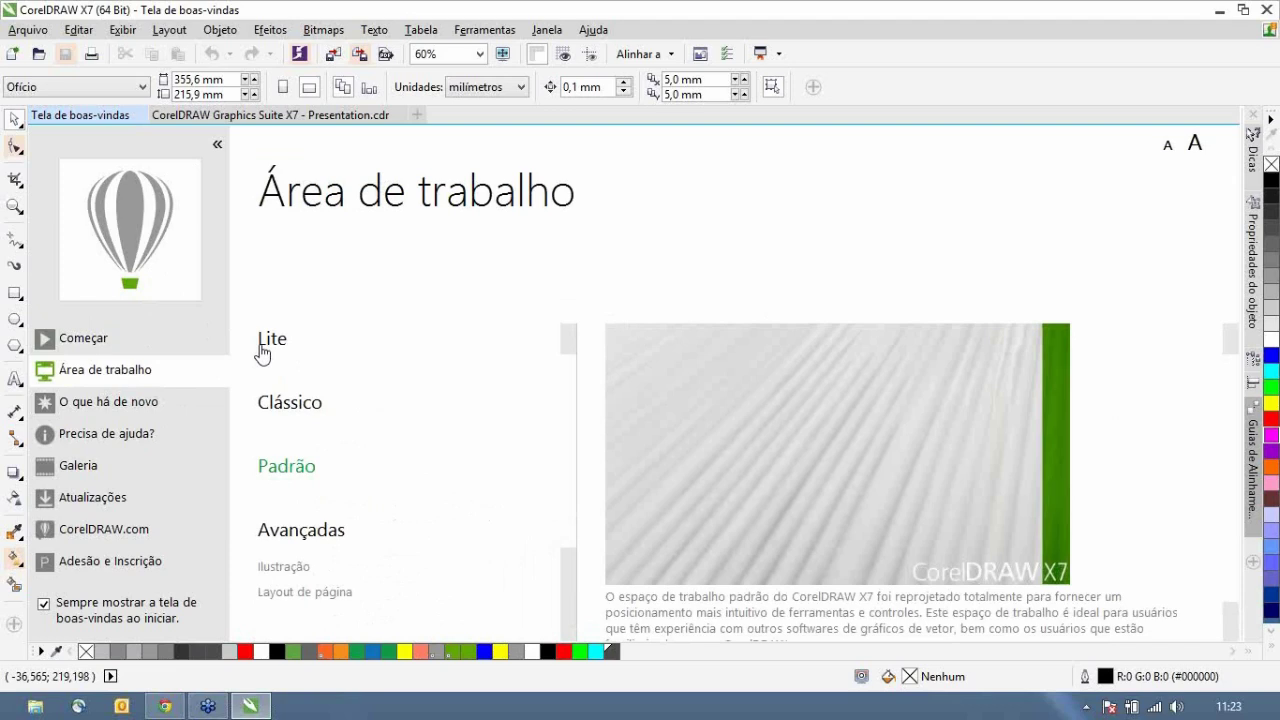
pyautogui.moveTo(268, 346)
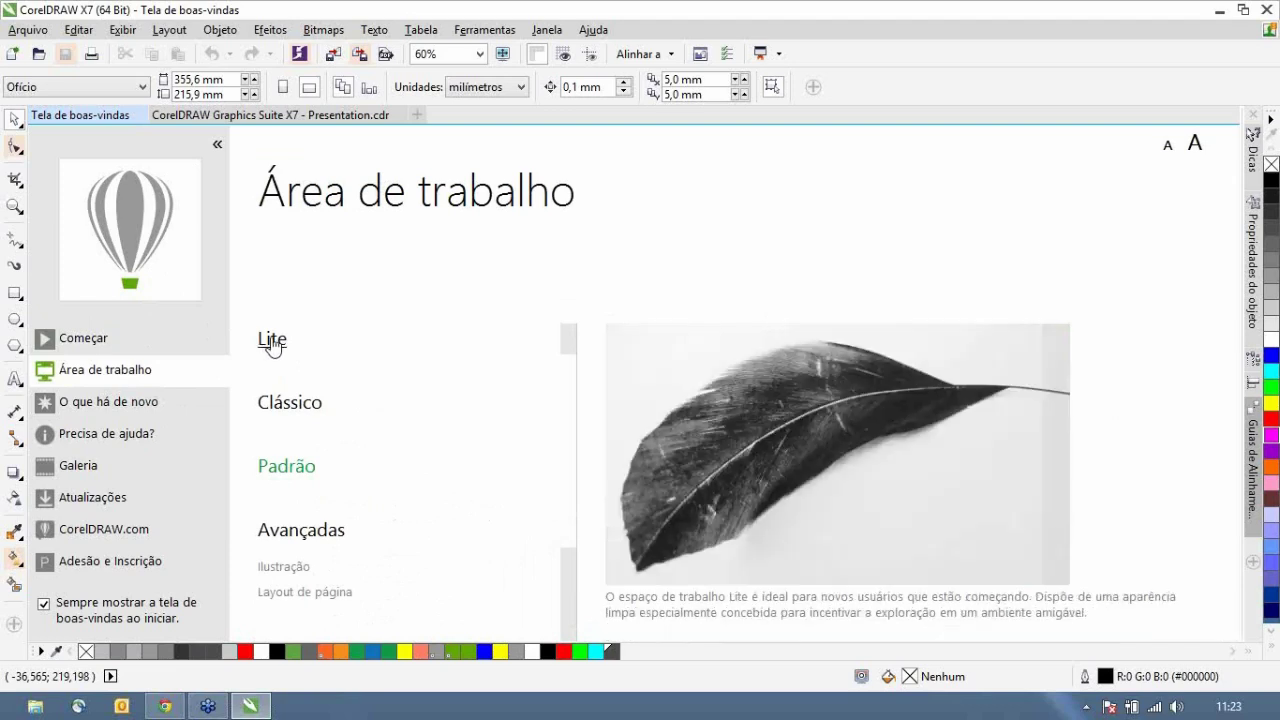
pyautogui.click(272, 341)
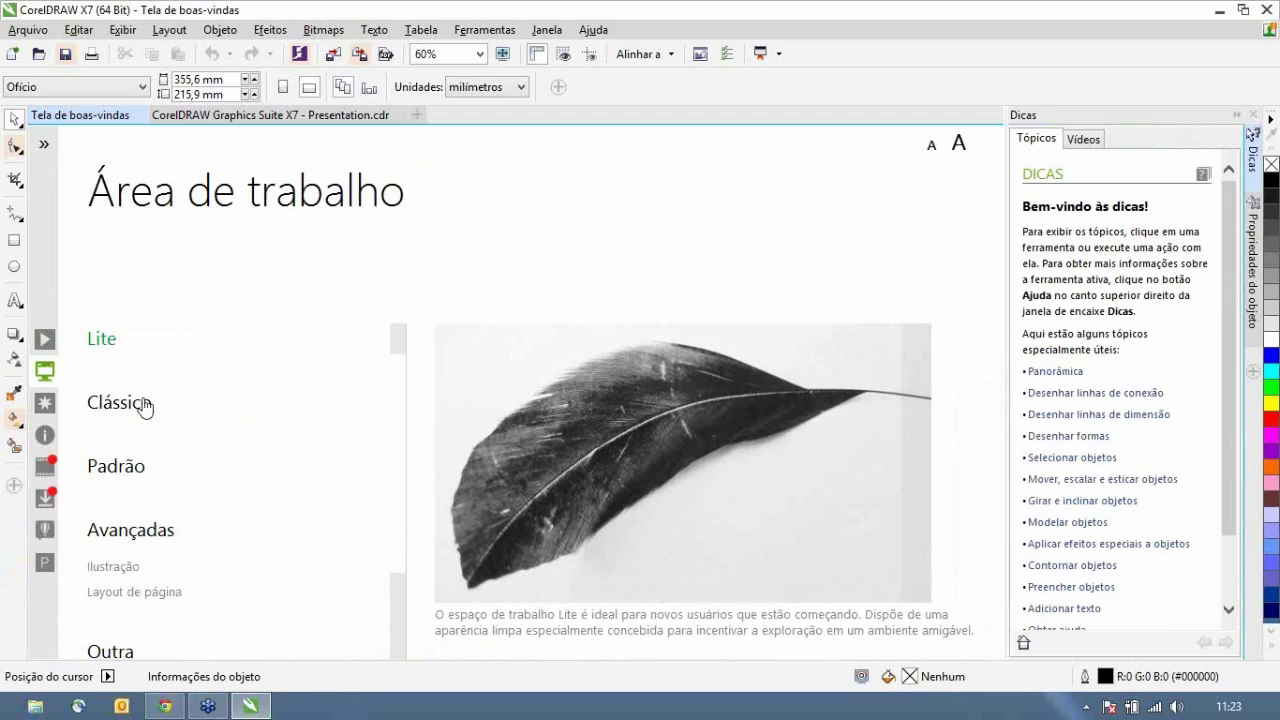
# - Look over the remaining workspace options, including Adobe Illustrator, and switch to the Padrão workspace
pyautogui.moveTo(127, 413)
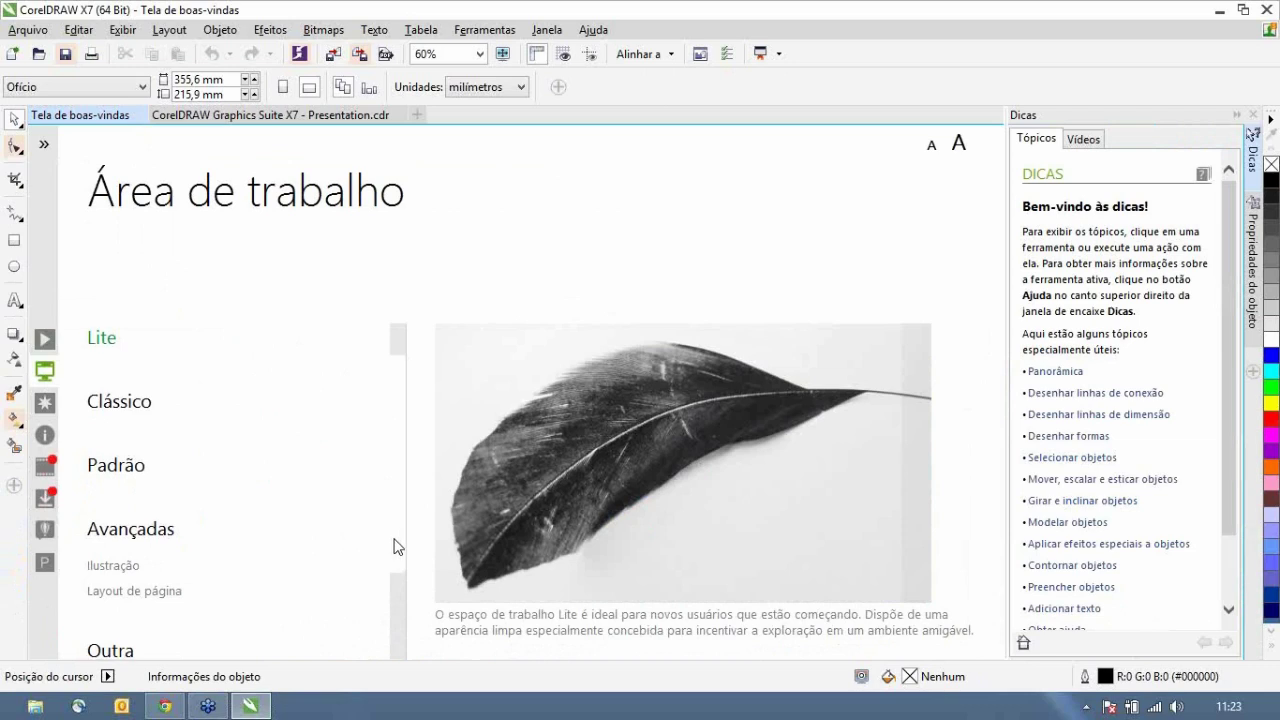
pyautogui.scroll(-2, 394, 546)
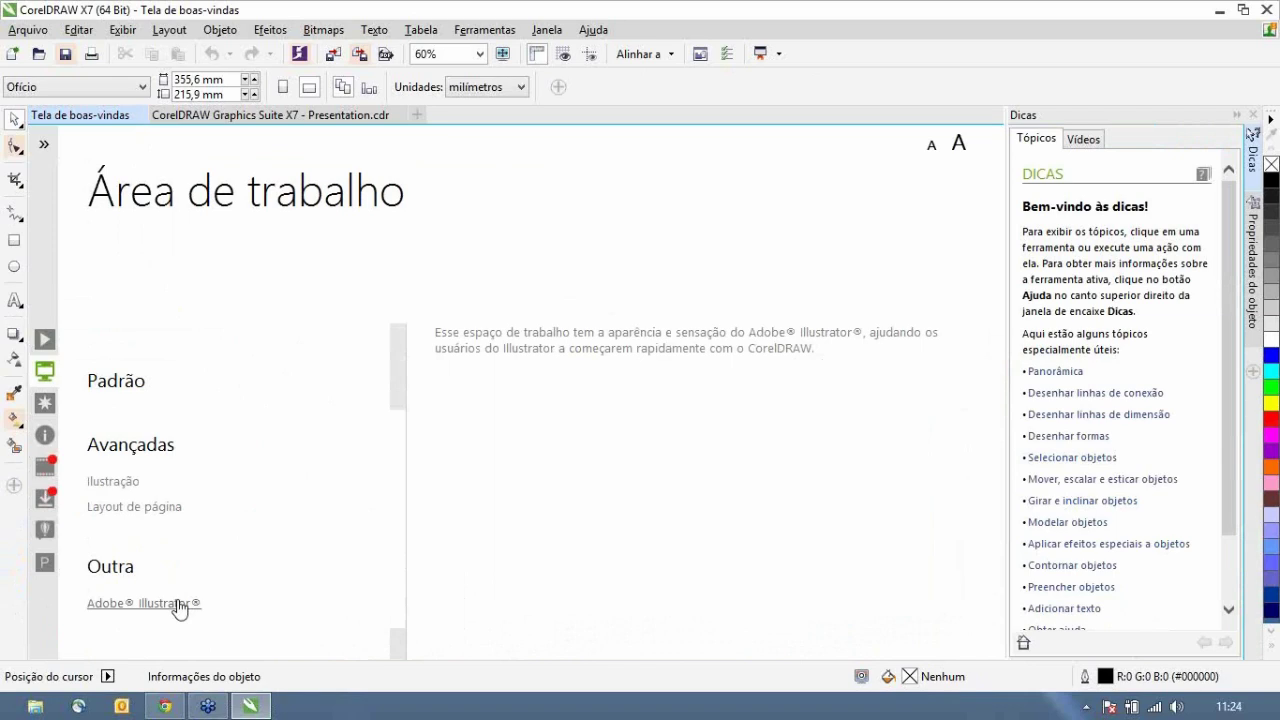
pyautogui.scroll(2, 398, 513)
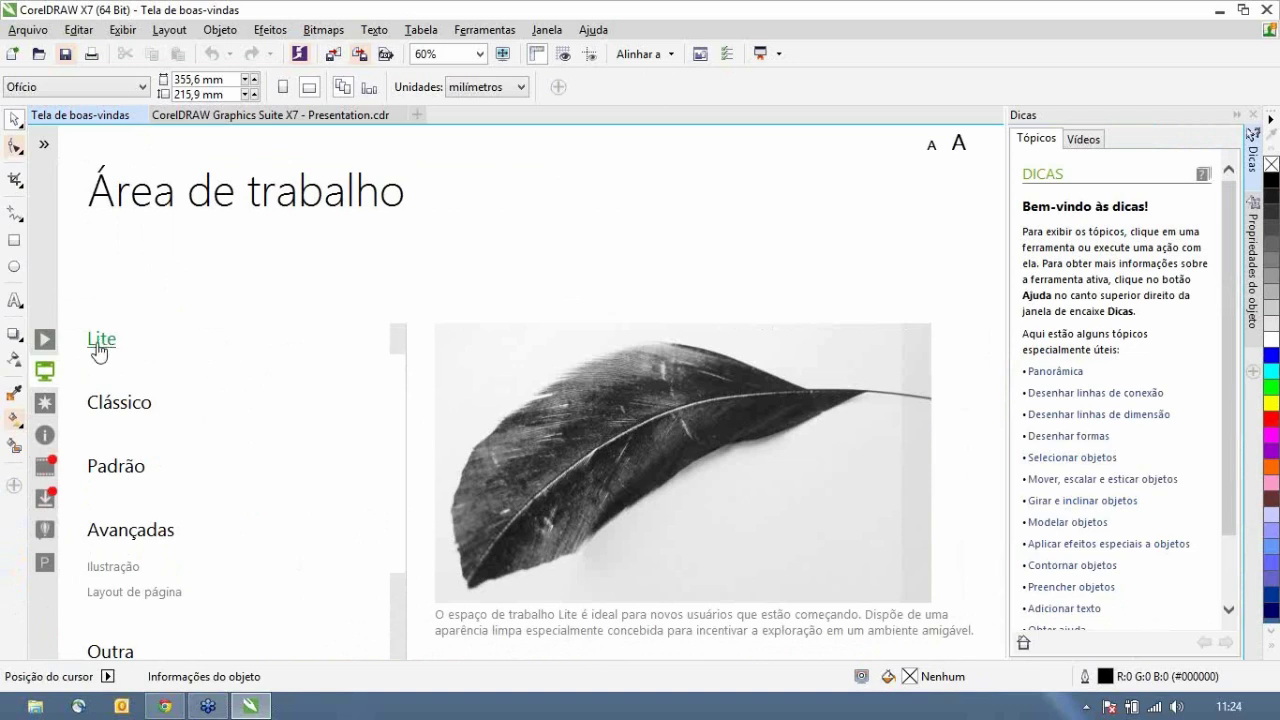
pyautogui.moveTo(118, 477)
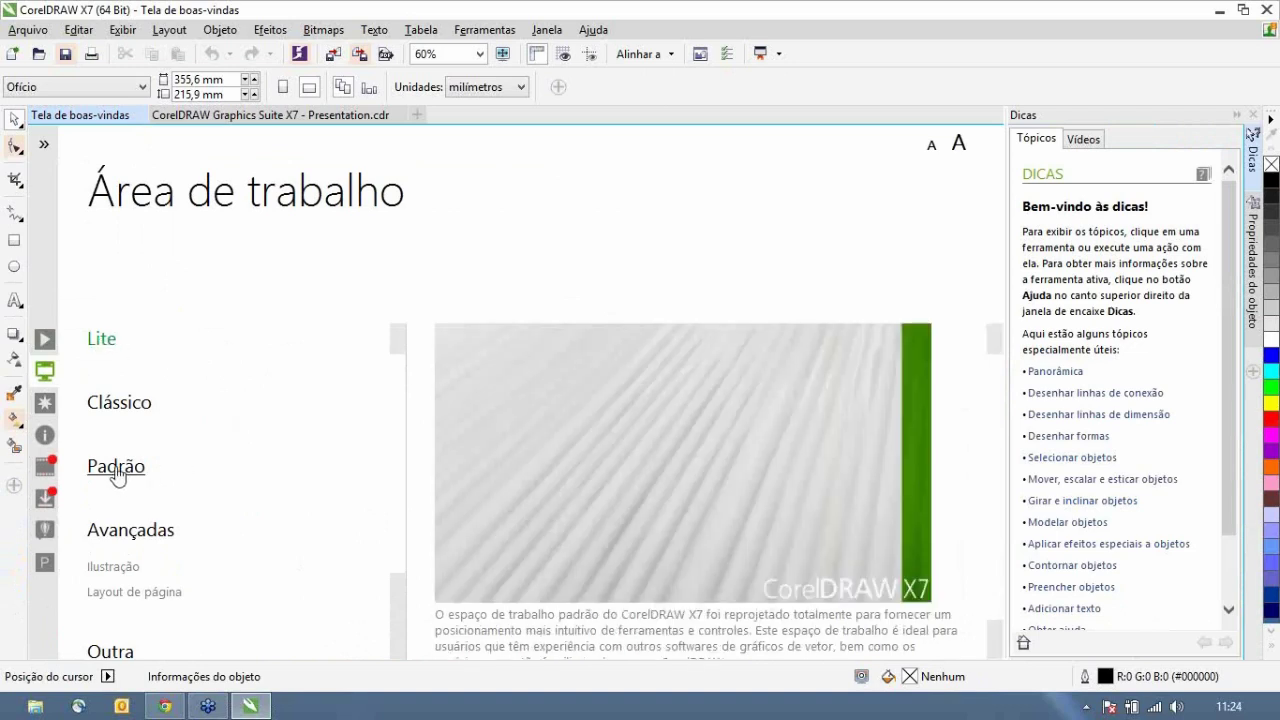
pyautogui.click(117, 472)
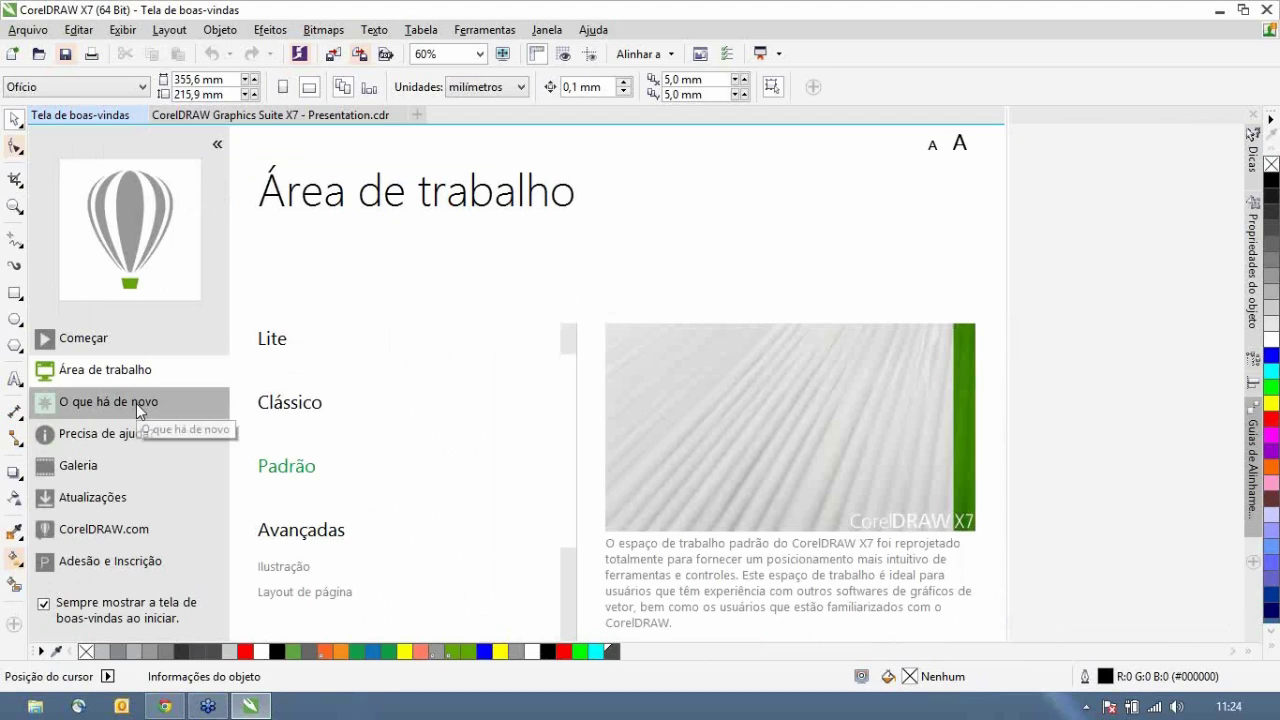
# - Browse the feature list on the O que há de novo page and open the Galeria page
pyautogui.click(199, 401)
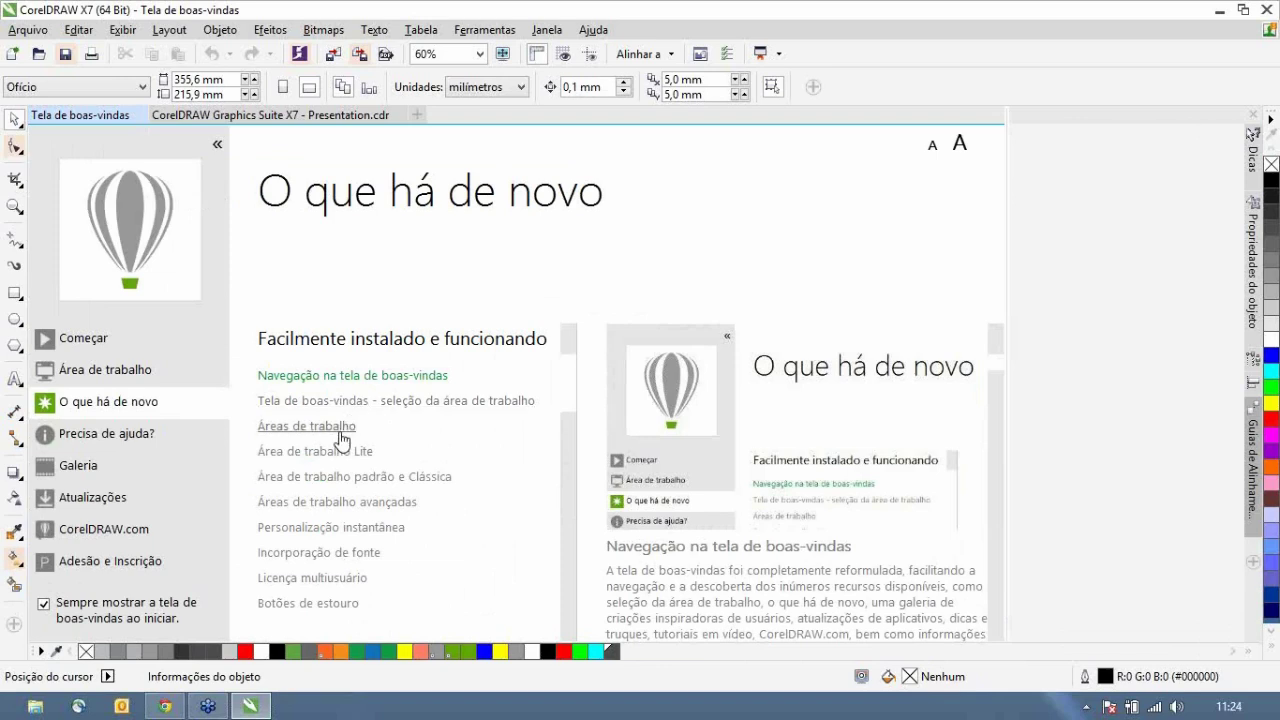
pyautogui.moveTo(567, 393); pyautogui.dragTo(557, 442)
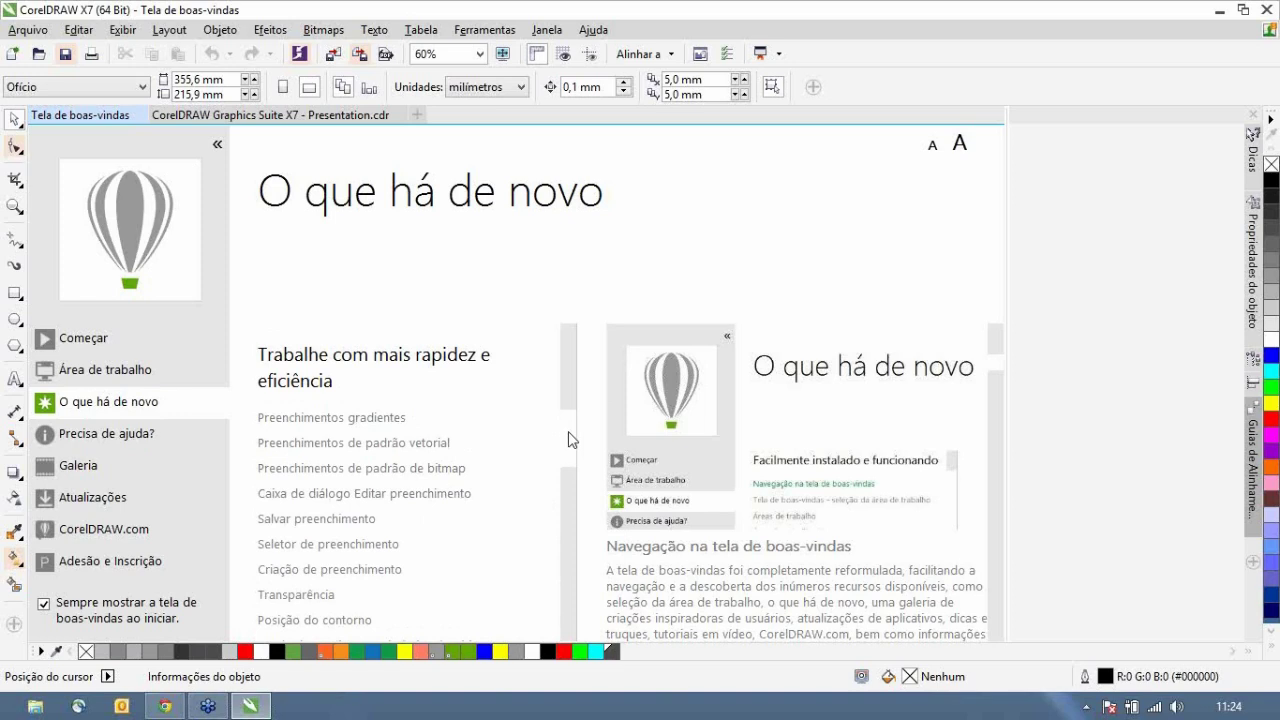
pyautogui.scroll(-2, 567, 440)
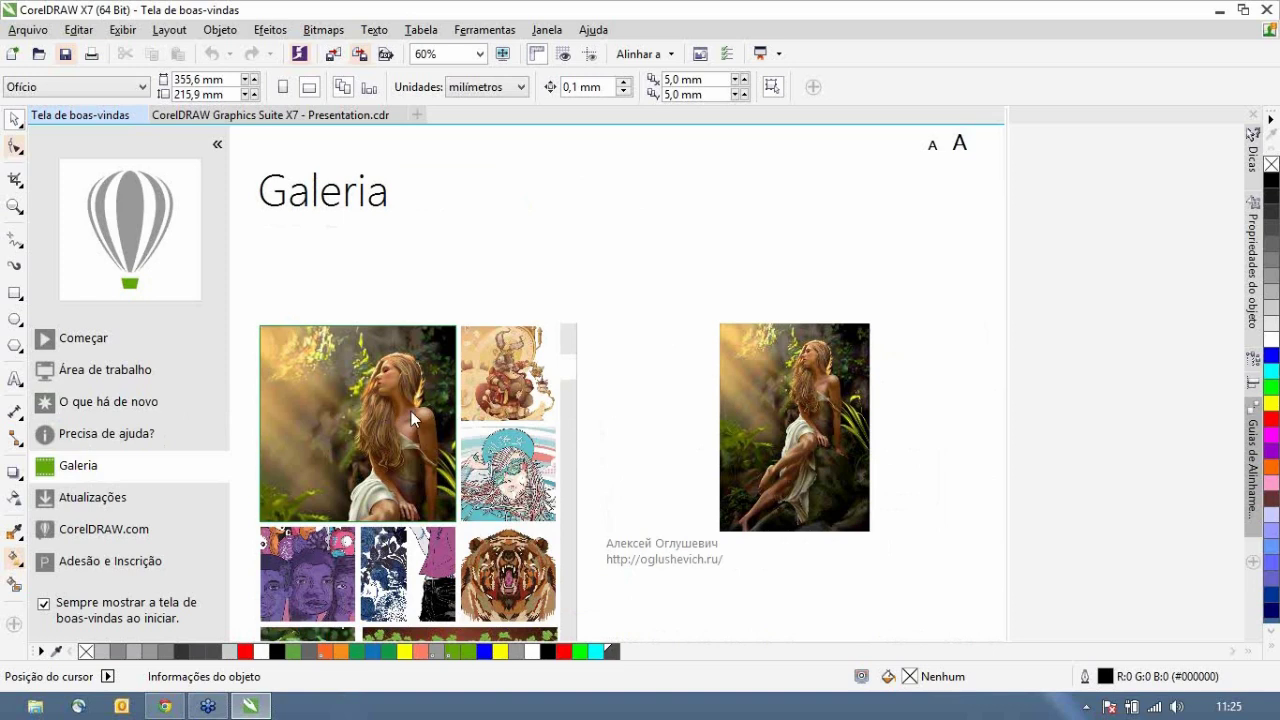
# - Look through the artwork thumbnails and their previews on the Galeria page
pyautogui.scroll(-1, 412, 413)
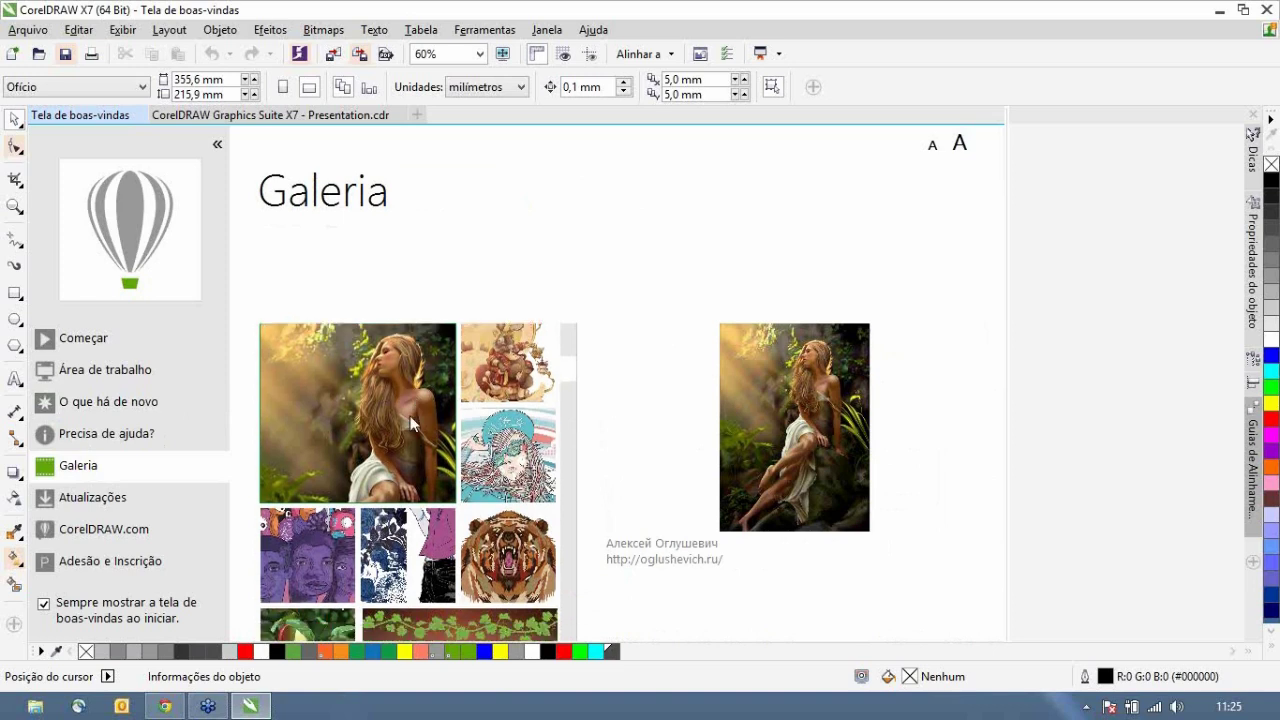
pyautogui.scroll(-5, 412, 424)
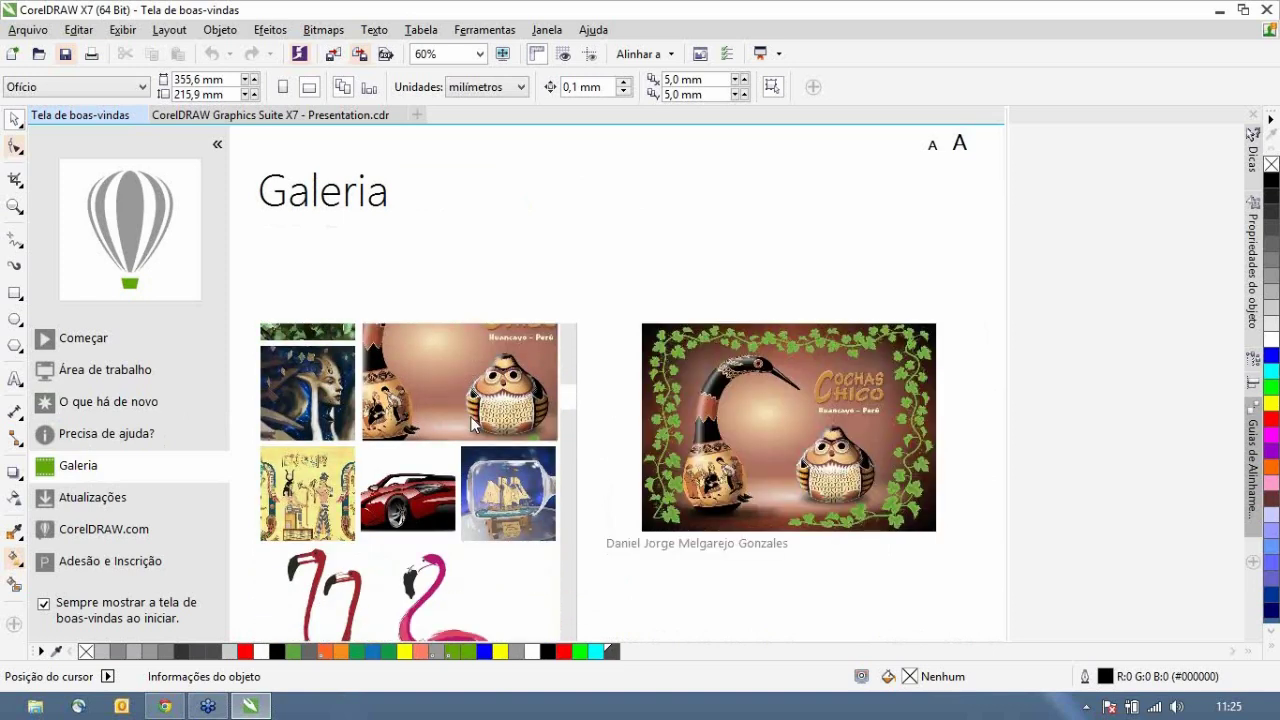
pyautogui.scroll(-3, 473, 424)
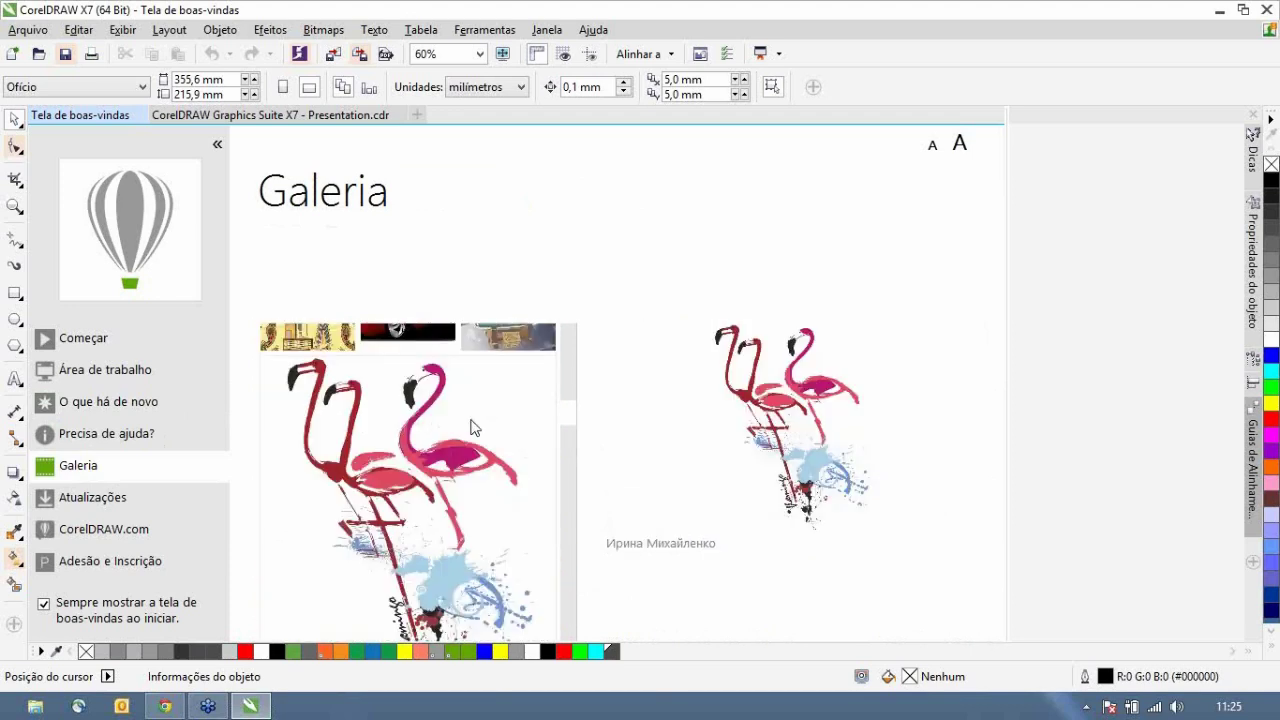
pyautogui.scroll(-2, 473, 428)
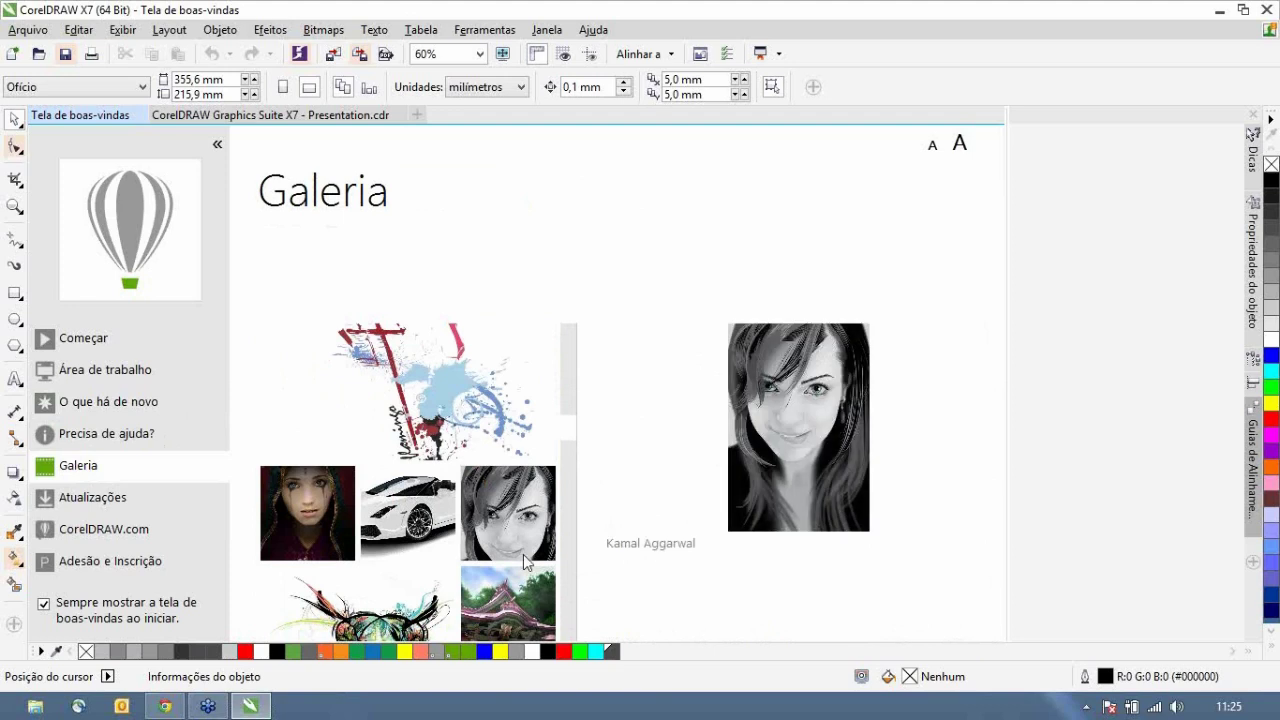
pyautogui.moveTo(518, 600)
pyautogui.scroll(-4, 518, 598)
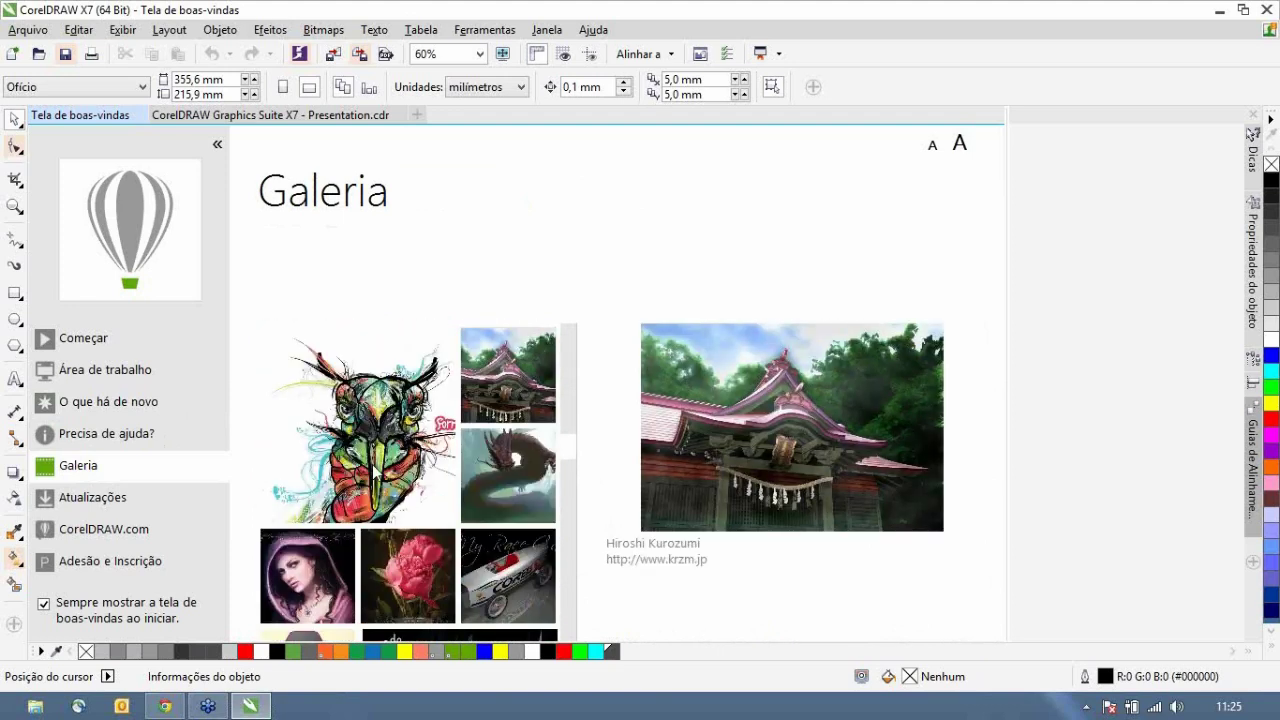
pyautogui.moveTo(376, 472)
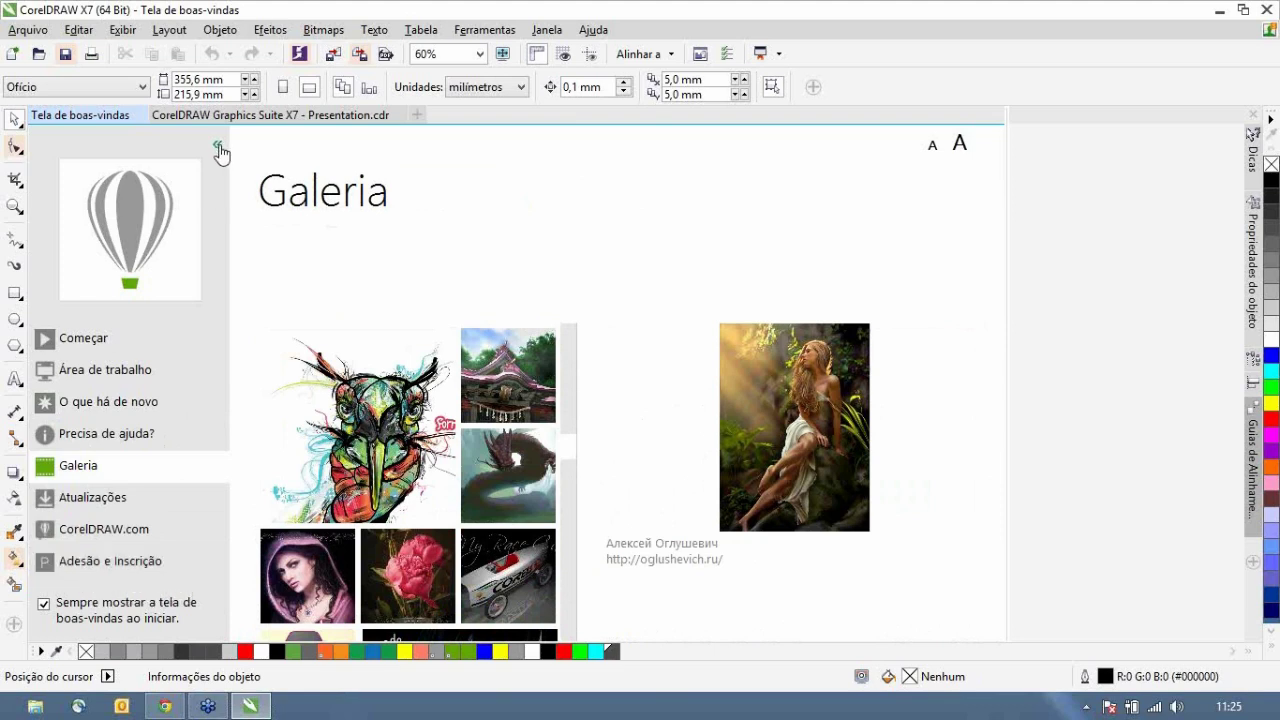
# - Collapse the welcome screen's navigation to icons and return to the Área de trabalho page
pyautogui.click(219, 149)
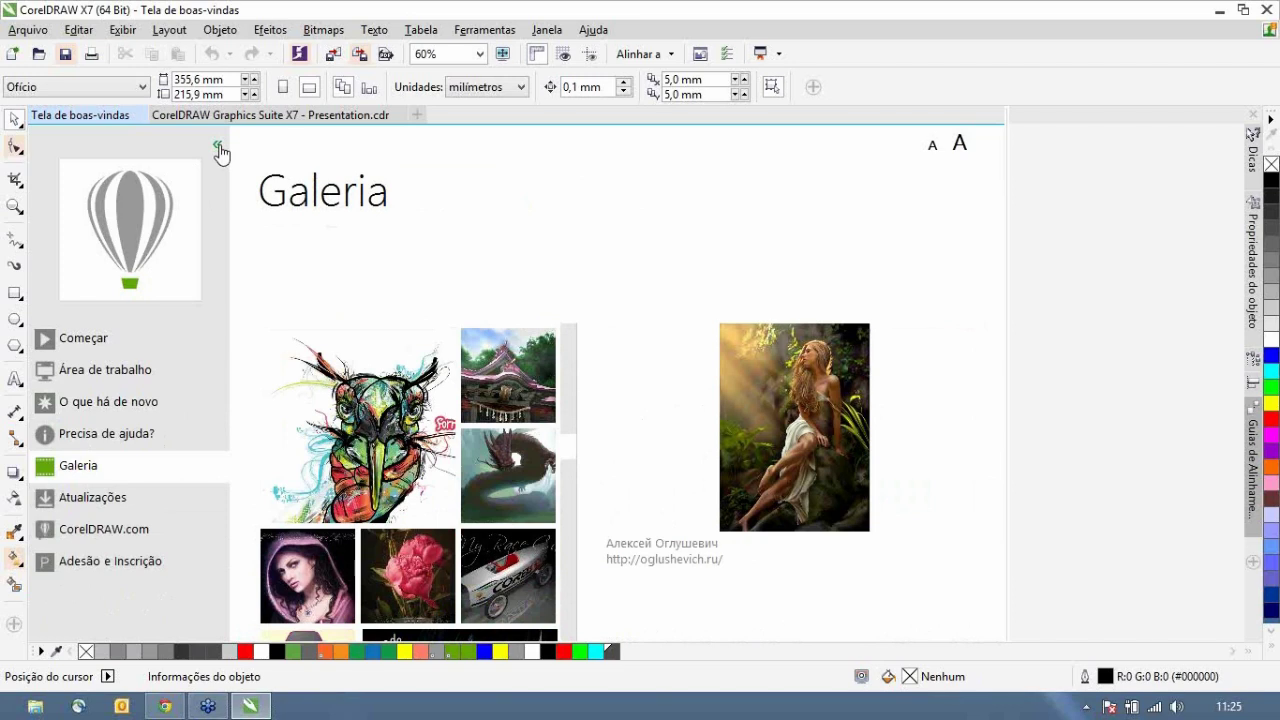
pyautogui.click(219, 149)
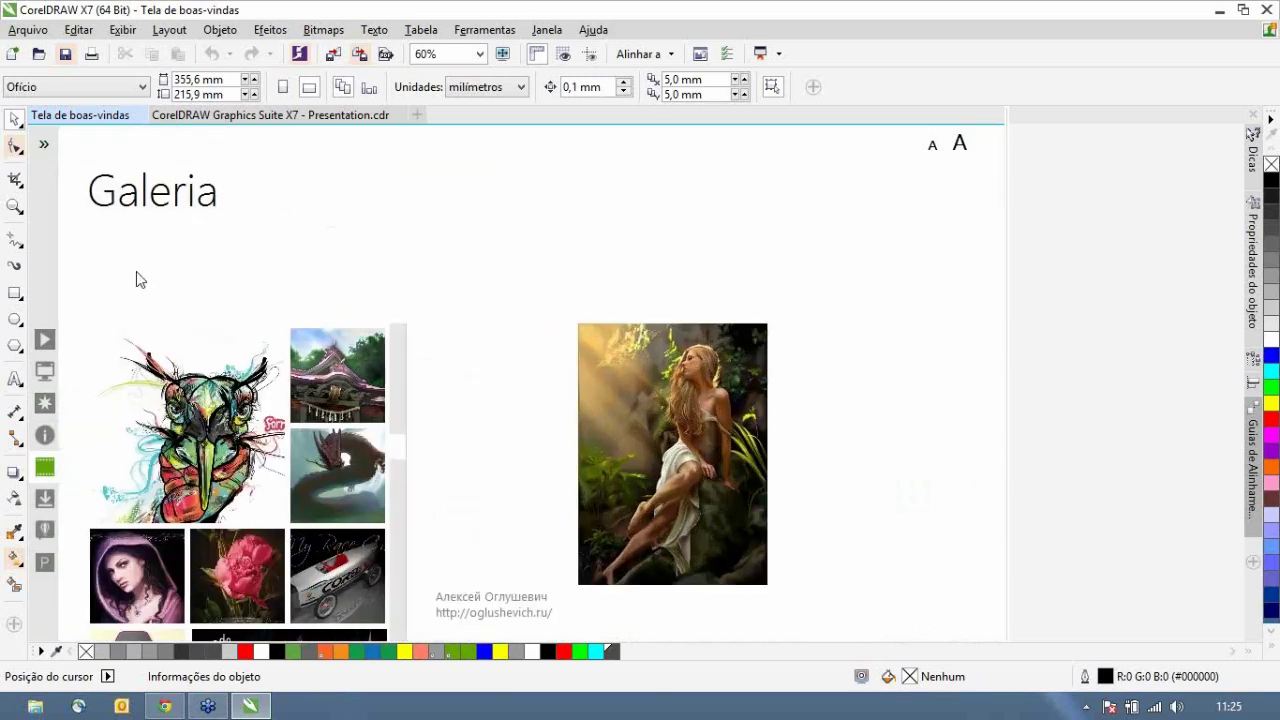
pyautogui.click(45, 371)
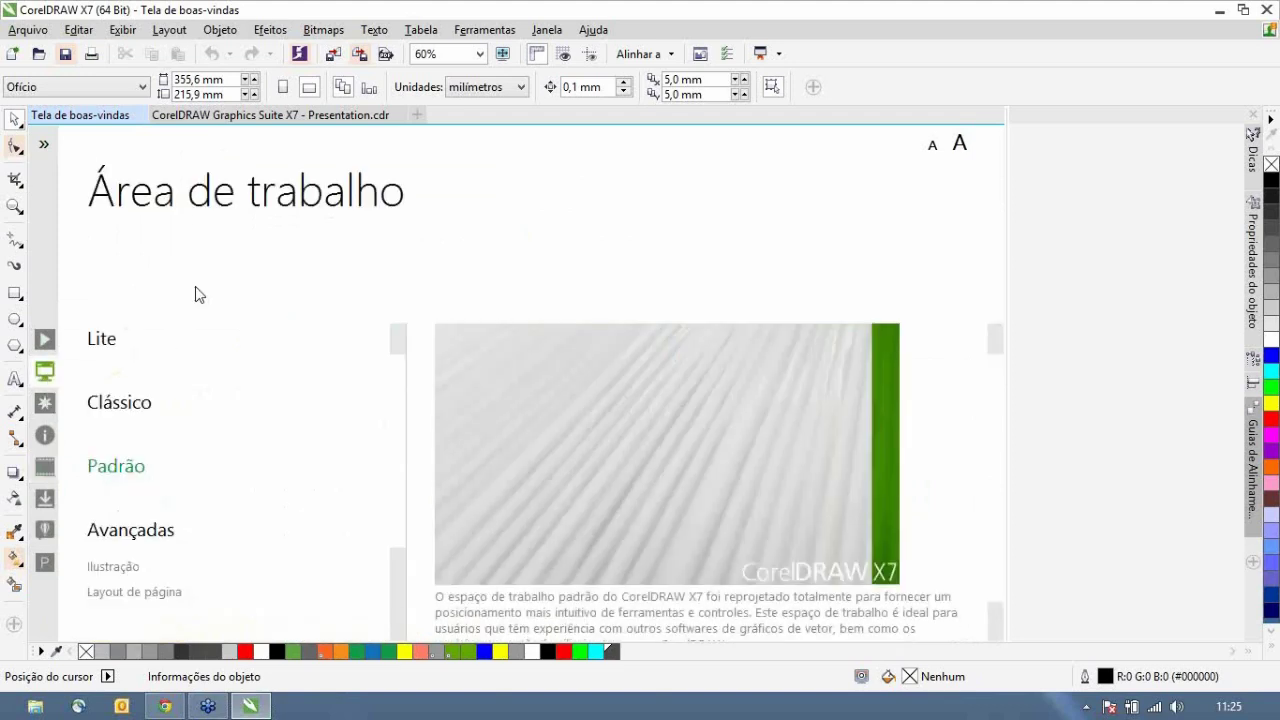
# - Try hiding the Tabela tool through the toolbox's quick customization and make it available again
pyautogui.click(14, 626)
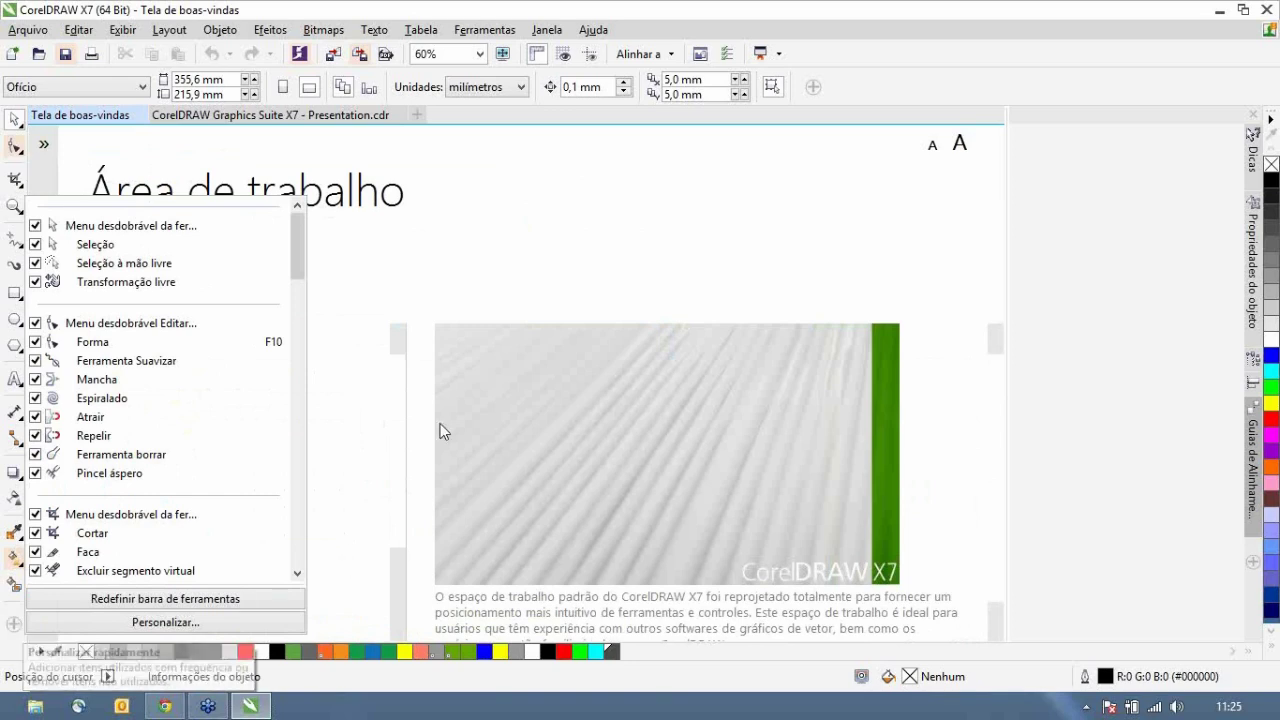
pyautogui.moveTo(297, 248); pyautogui.dragTo(294, 428)
pyautogui.click(36, 378)
pyautogui.click(36, 379)
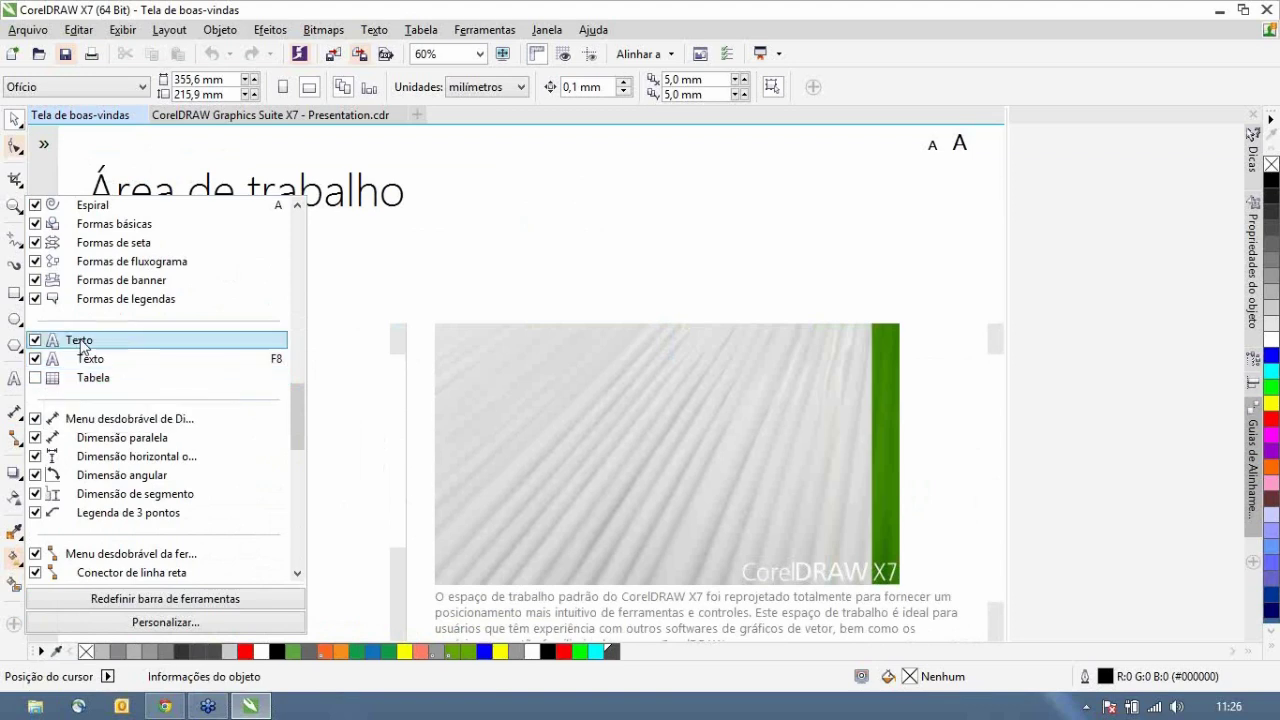
pyautogui.click(36, 379)
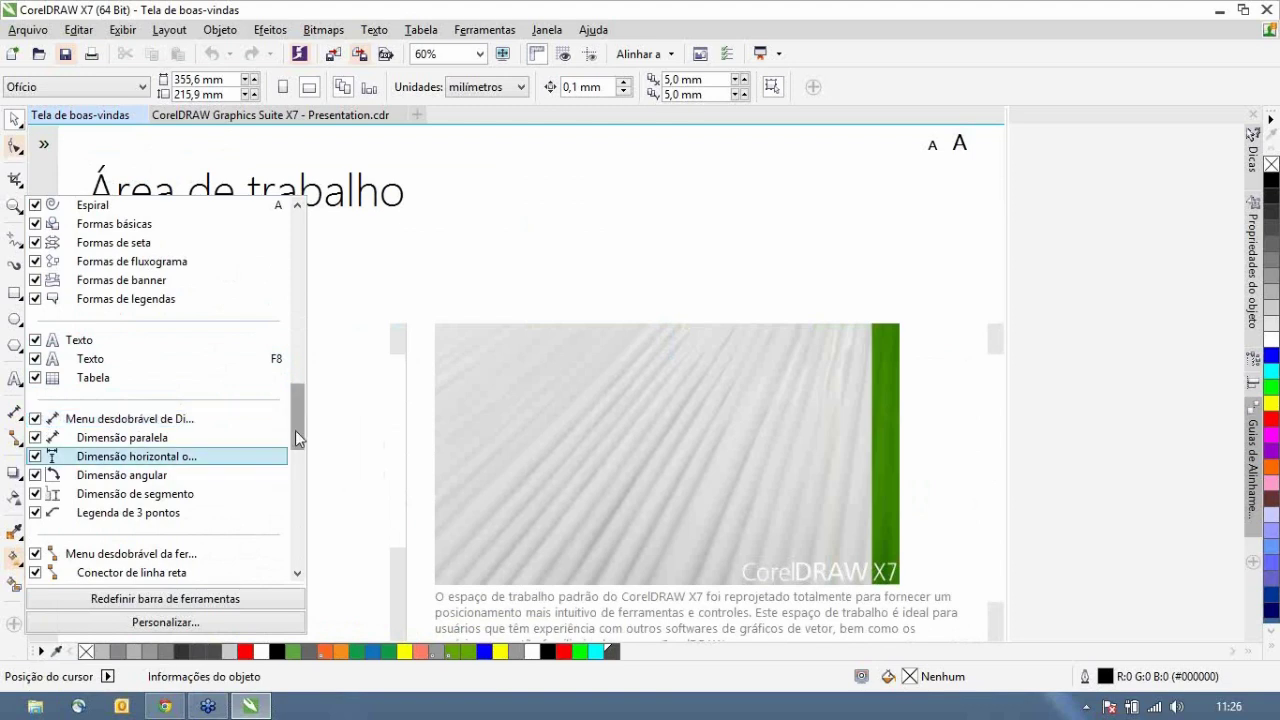
# - Review the rest of the toolbox's customizable tools, including the fill and outline entries, and close the list
pyautogui.scroll(-5, 288, 544)
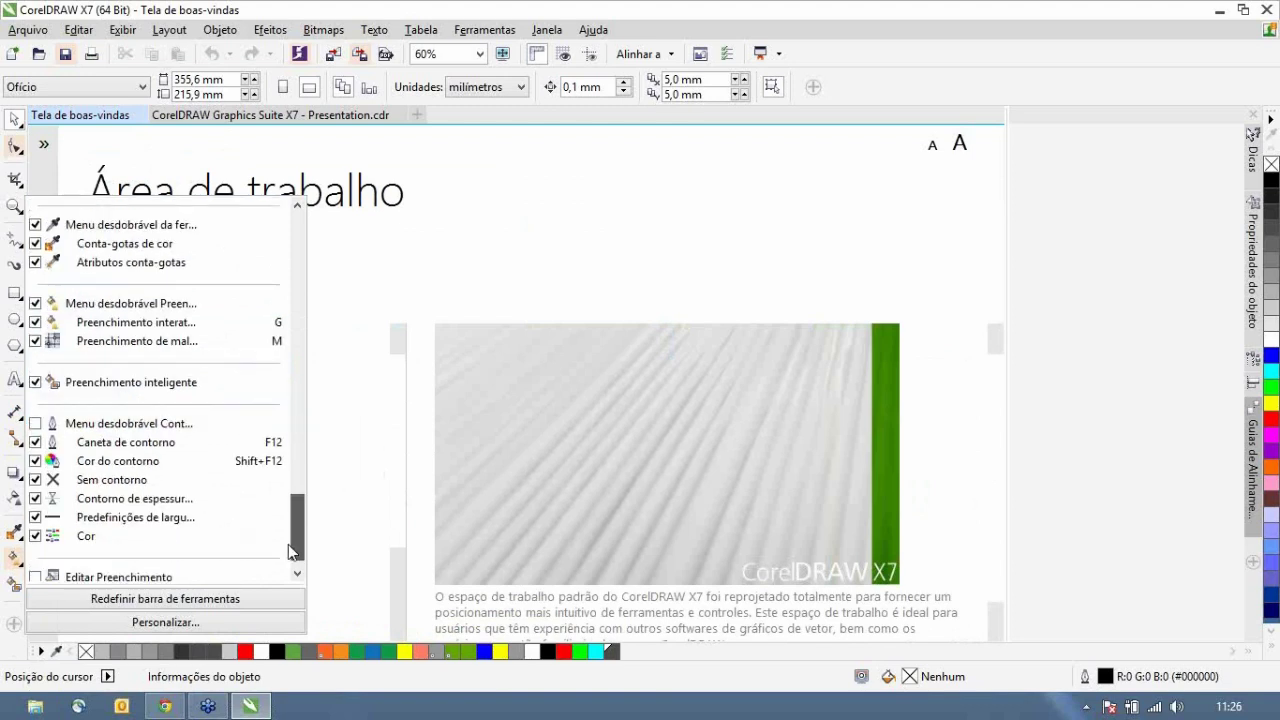
pyautogui.scroll(-1, 288, 544)
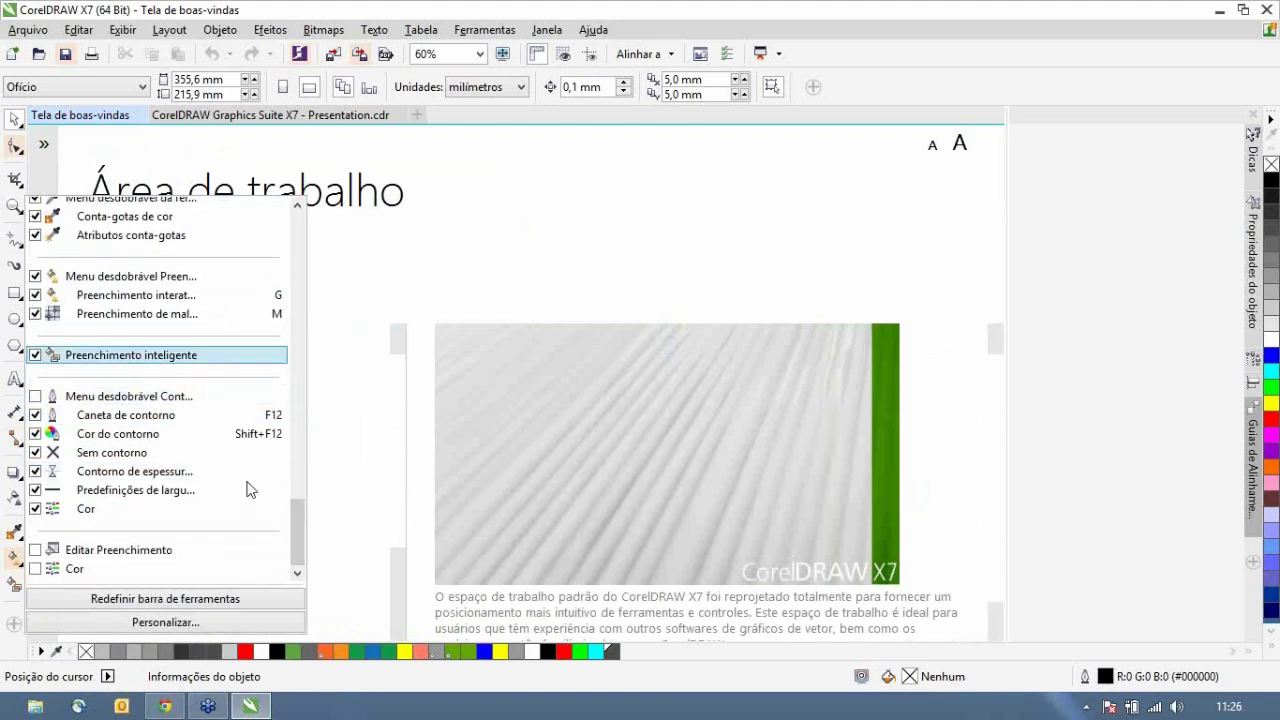
pyautogui.moveTo(292, 521); pyautogui.dragTo(300, 218)
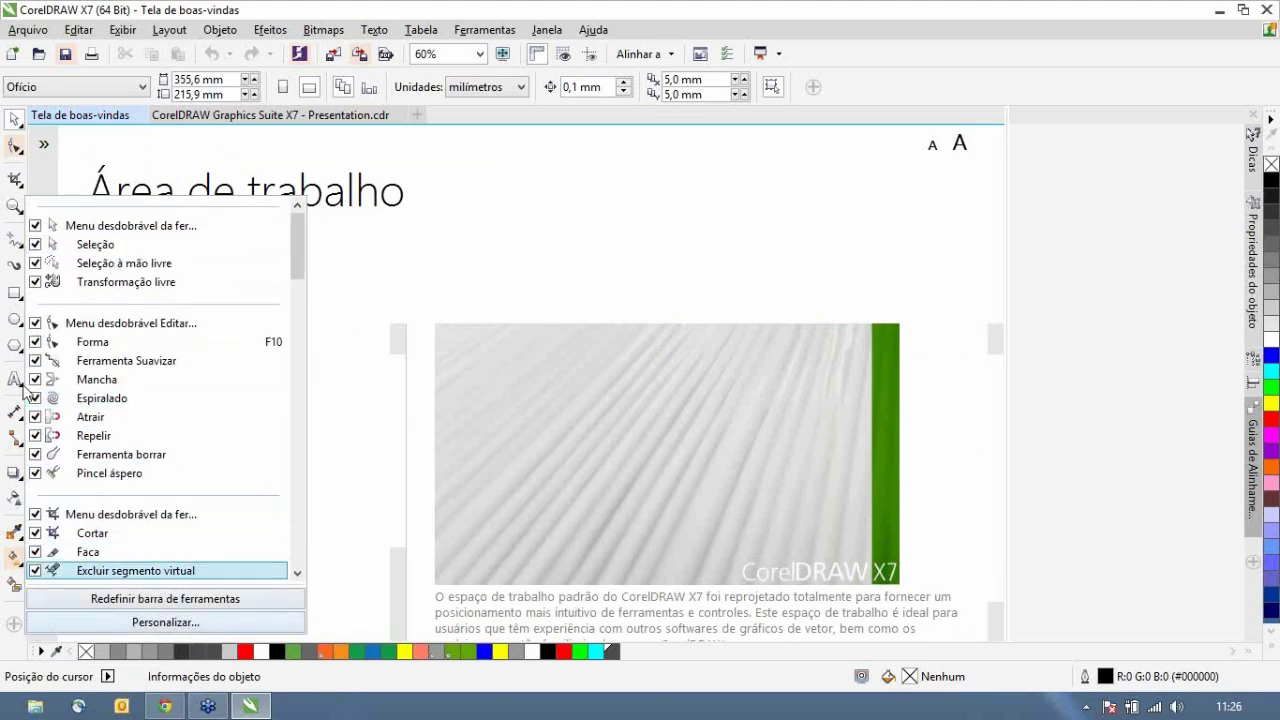
pyautogui.press('Escape')
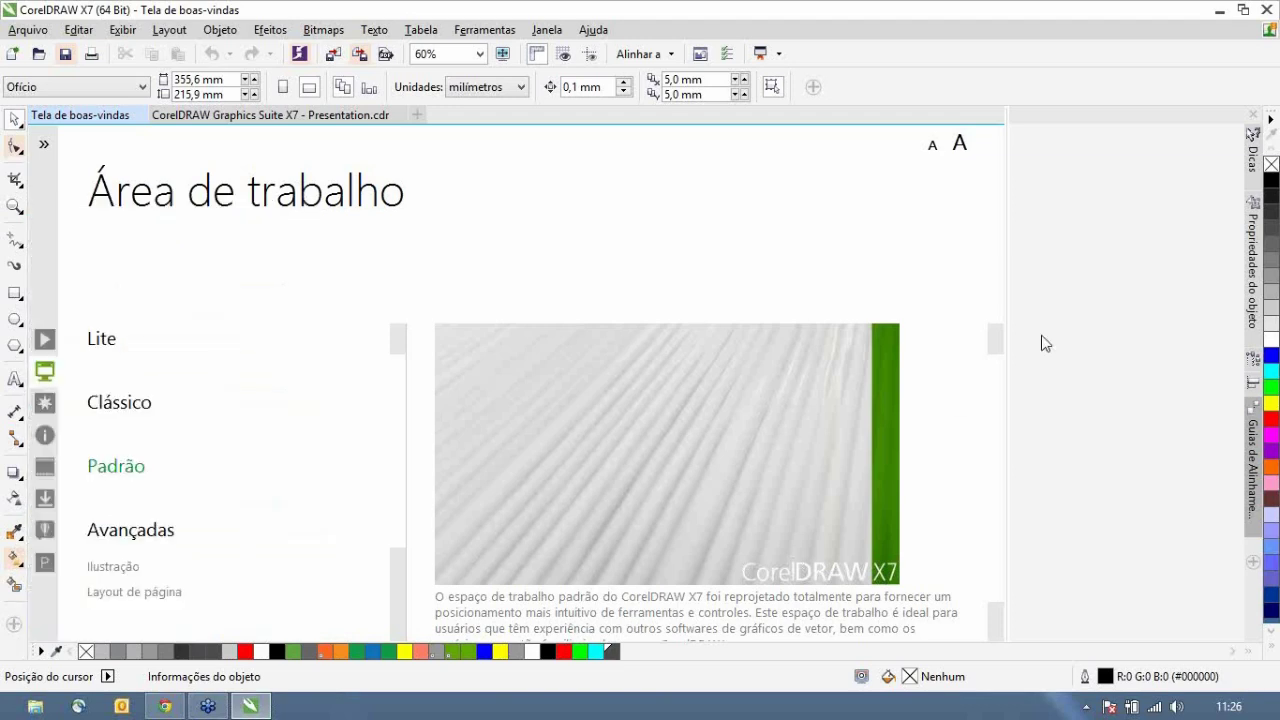
# - Examine the quick customization options of the property bar and of the dockers, and close both lists
pyautogui.click(813, 89)
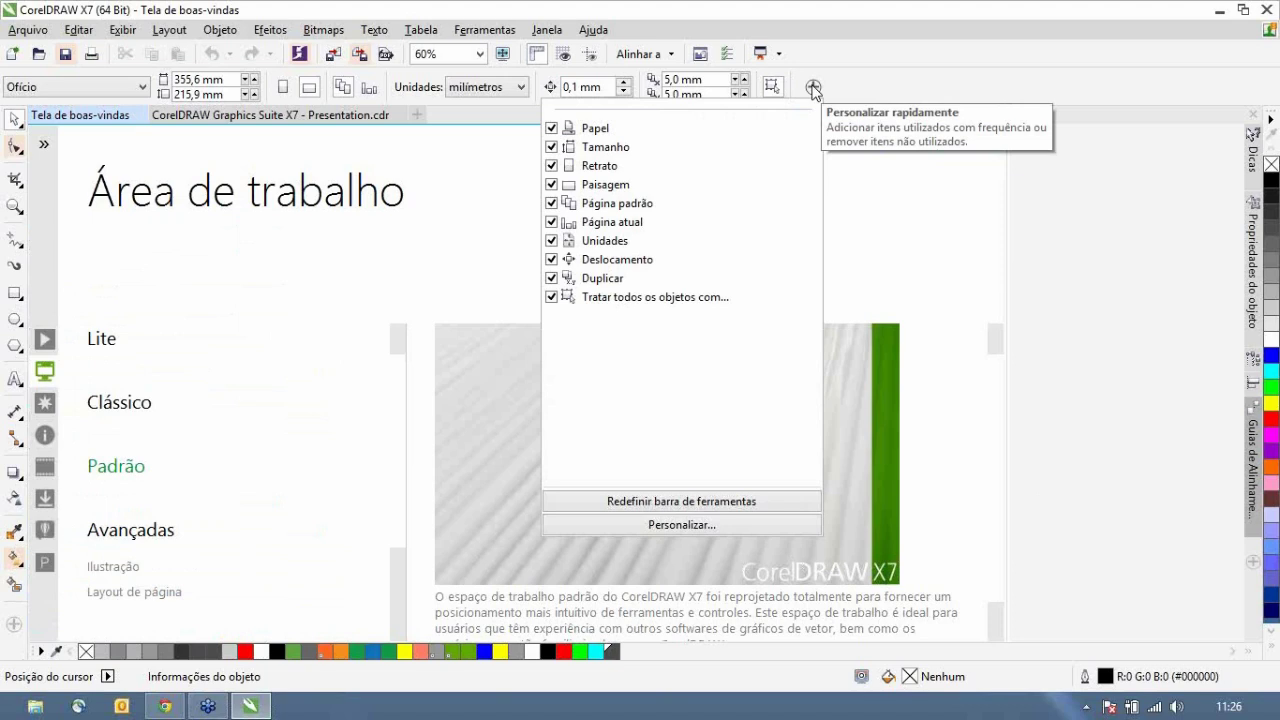
pyautogui.click(813, 89)
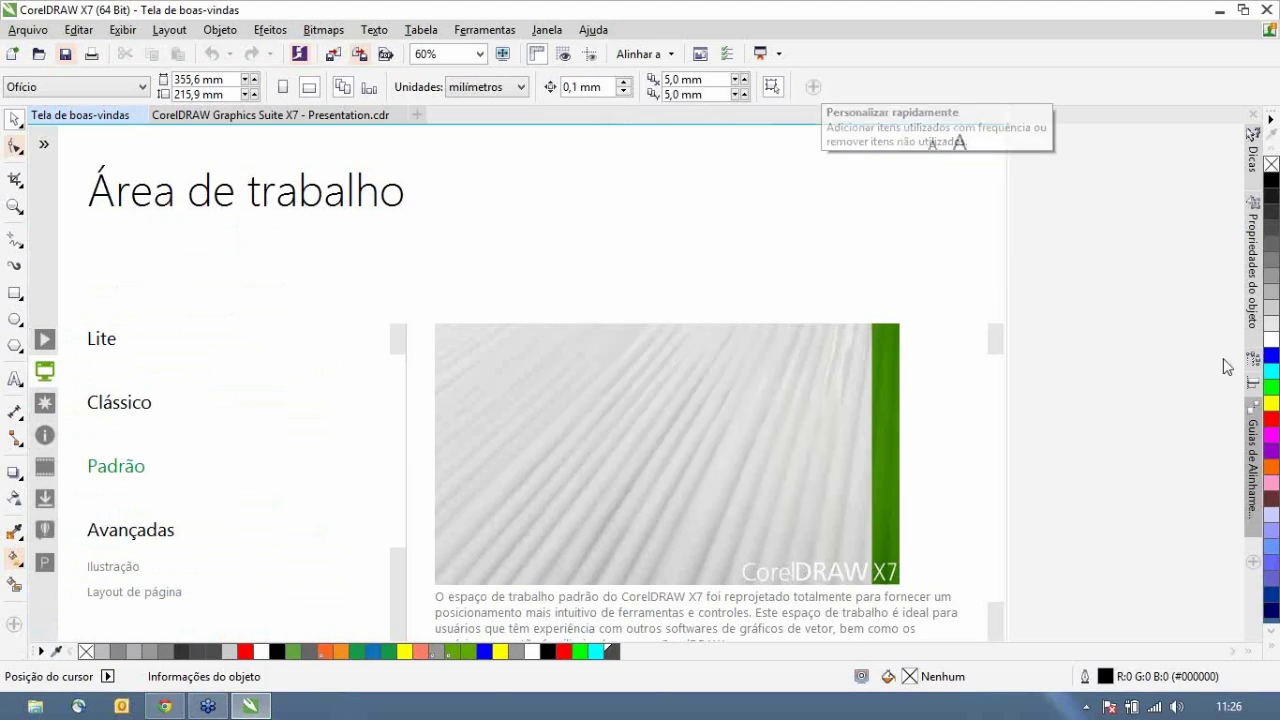
pyautogui.click(1253, 564)
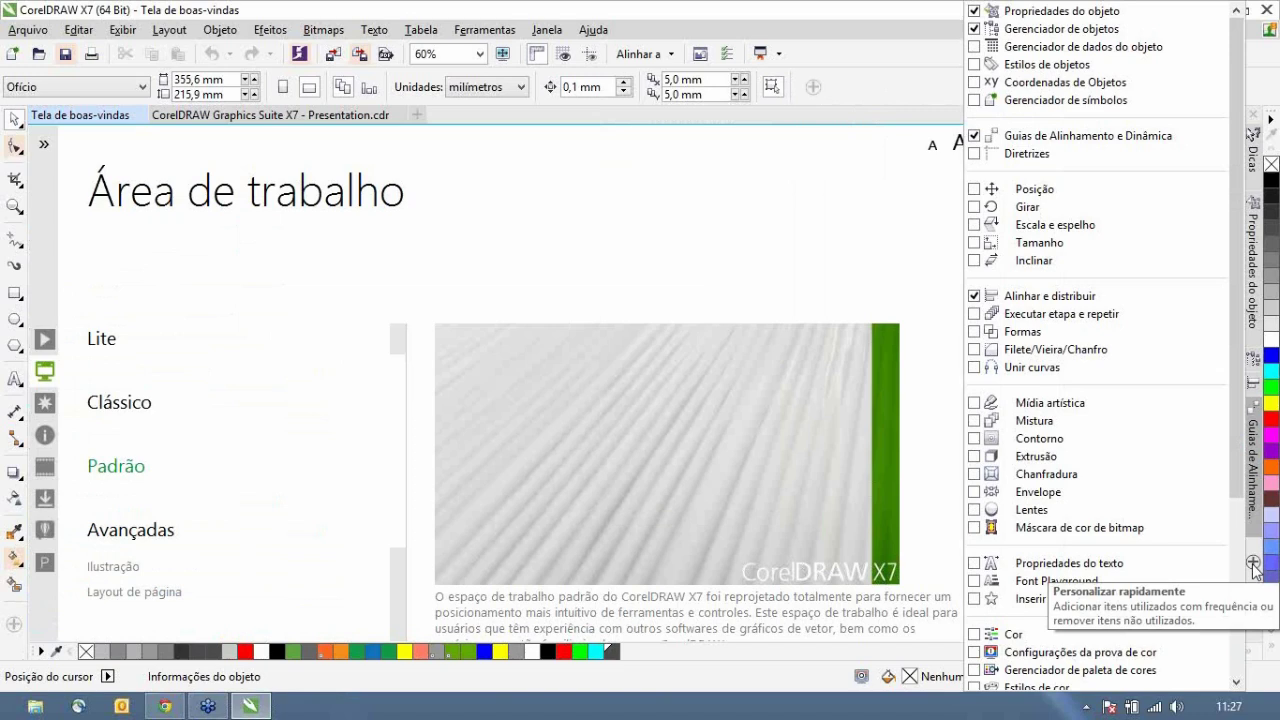
pyautogui.click(864, 204)
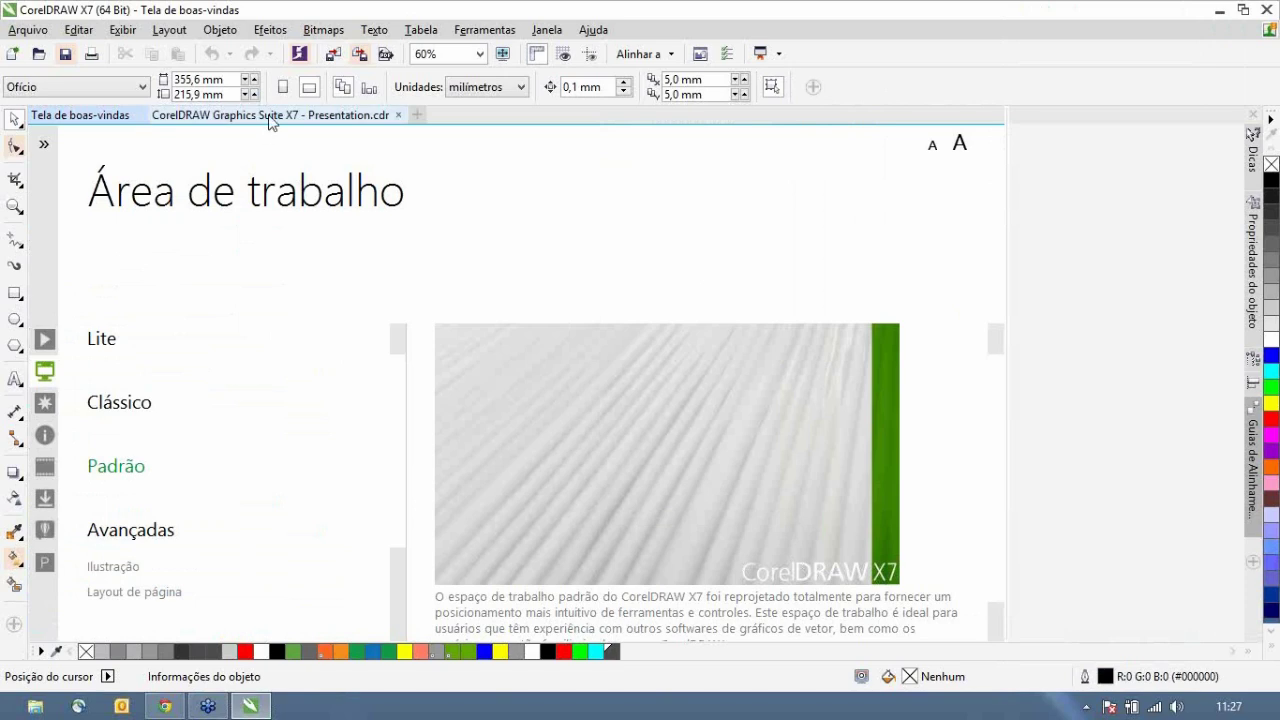
# - Switch to the CorelDRAW Graphics Suite X7 - Presentation.cdr document and advance through pages 14 and 15 to page 16
pyautogui.click(268, 116)
pyautogui.click(306, 633)
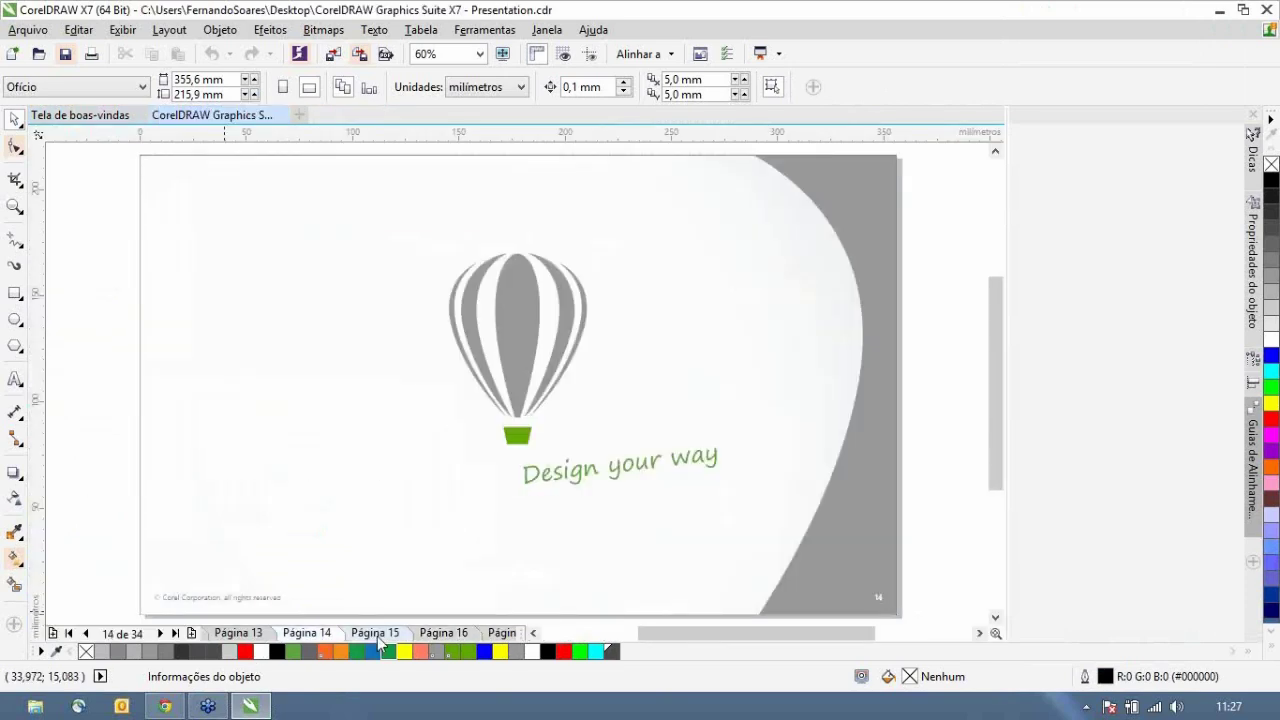
pyautogui.click(377, 634)
pyautogui.press('pagedown')
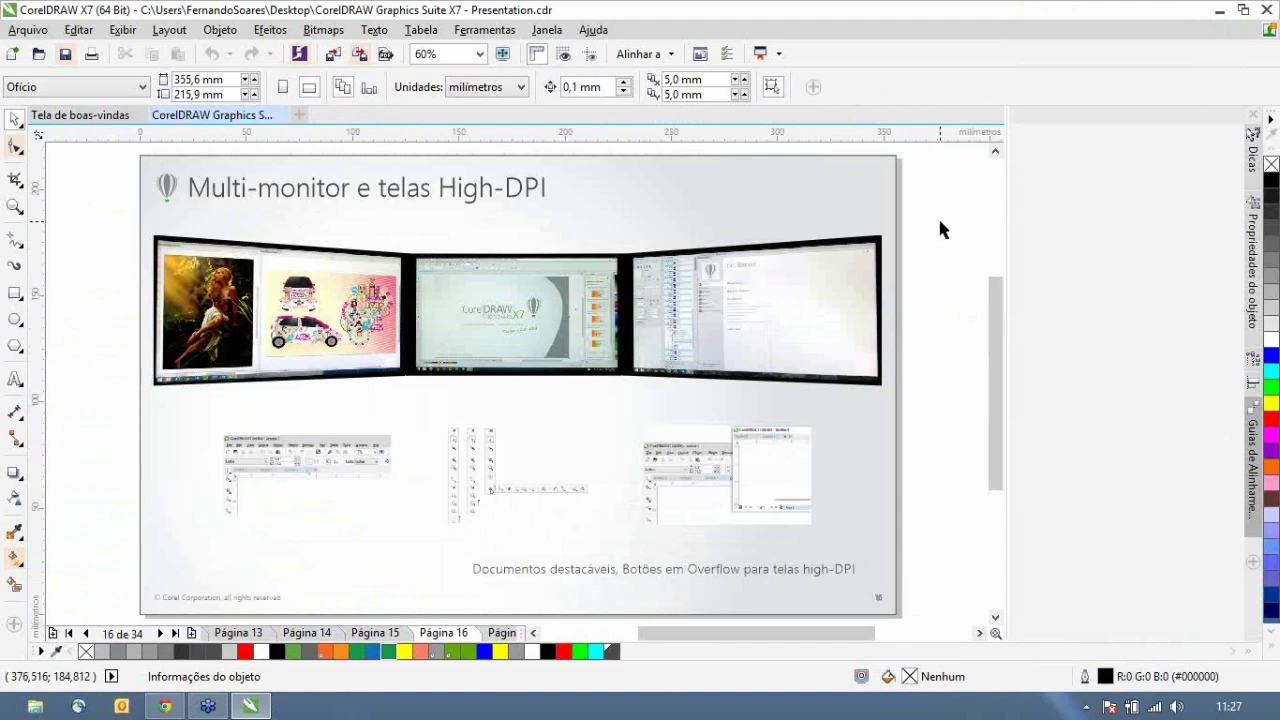
pyautogui.moveTo(1270, 10)
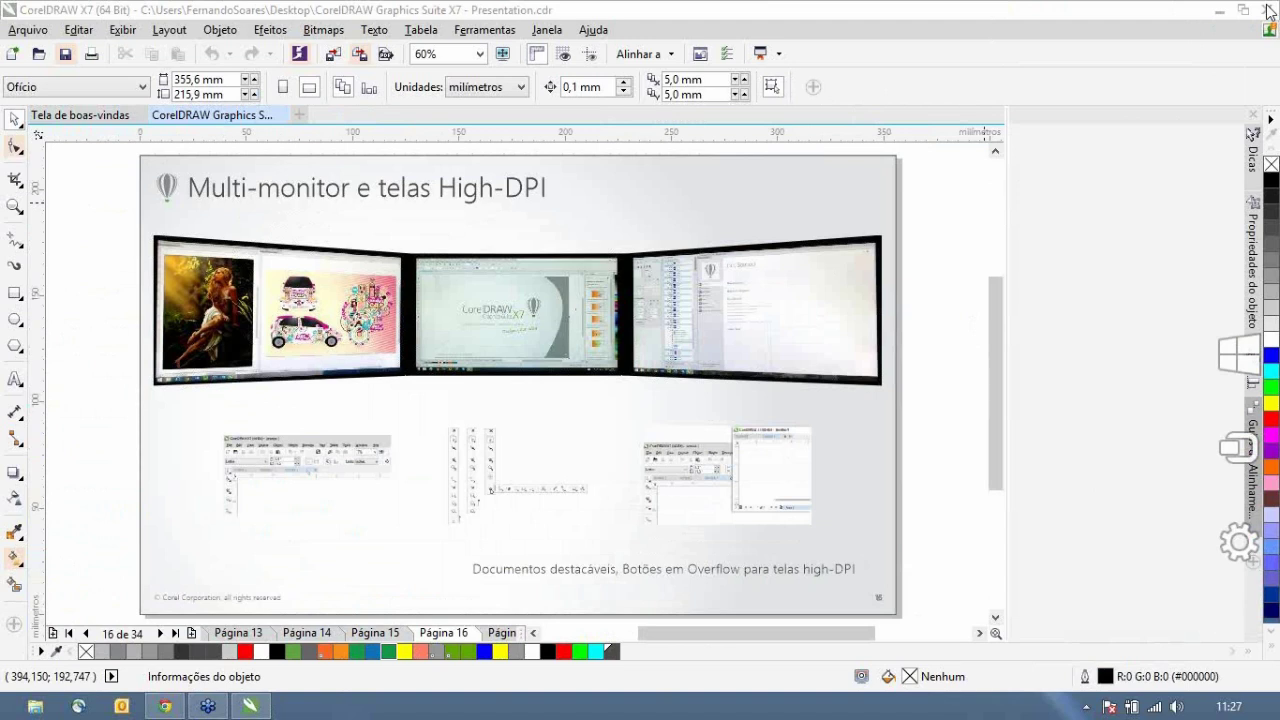
# - Expand the Dicas docker and show page 16 in full-screen preview before returning to the editing view
pyautogui.click(1247, 170)
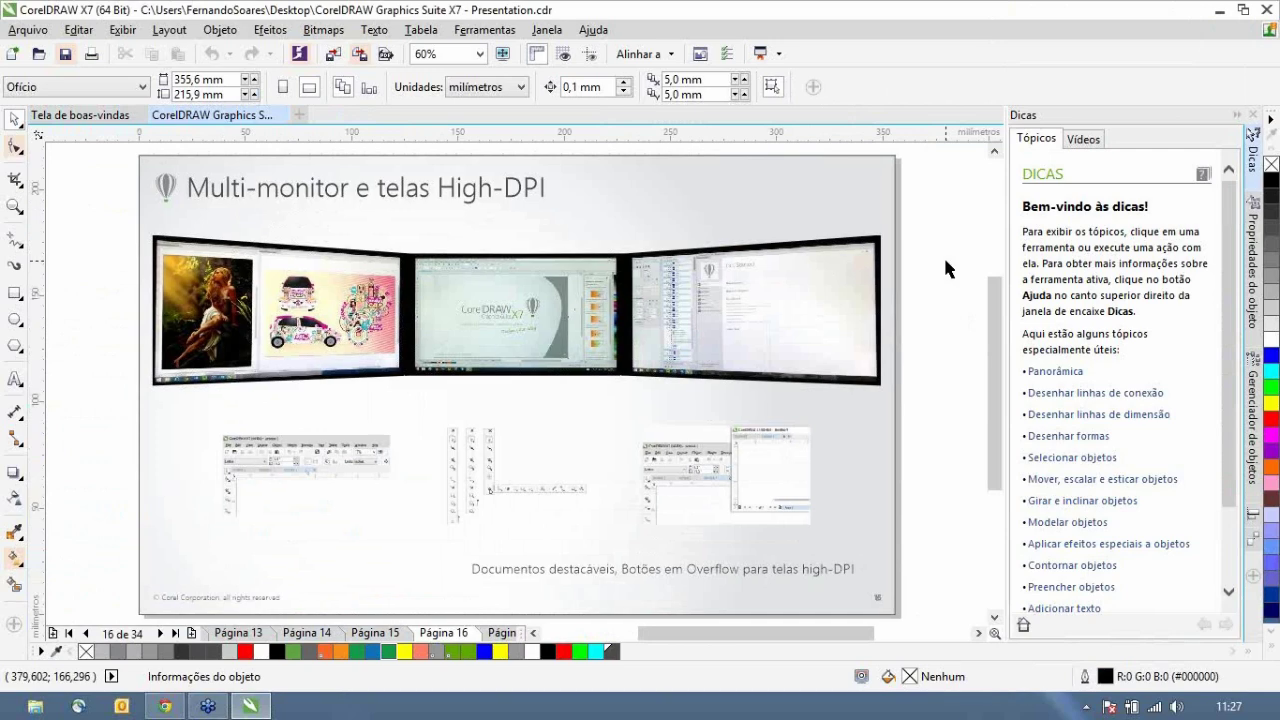
pyautogui.press('F9')
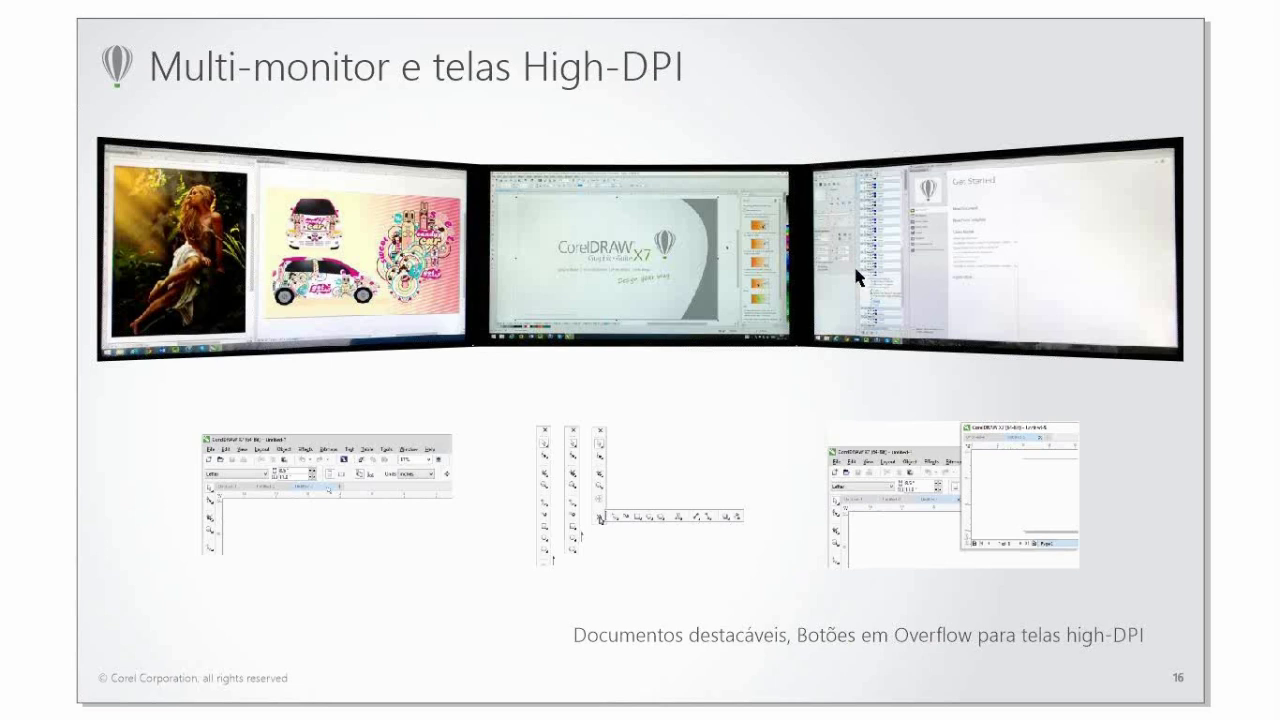
pyautogui.press('Escape')
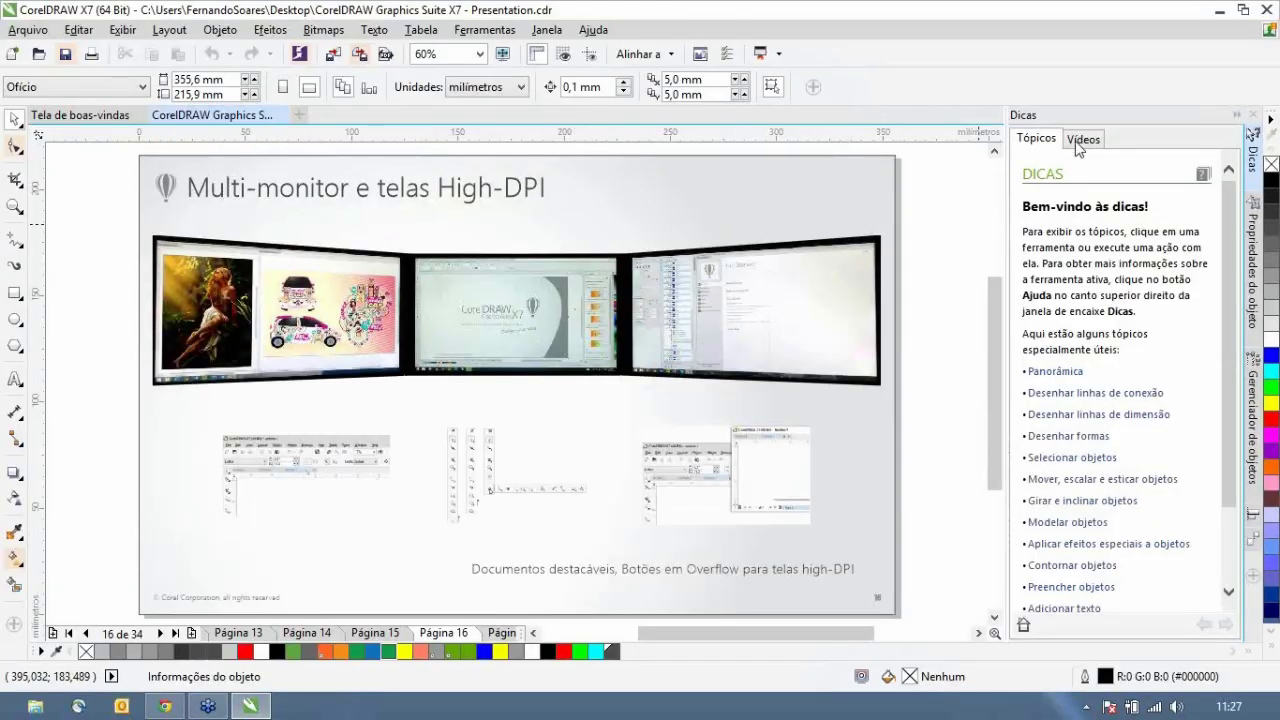
# - Detach the Dicas docker as a floating window over the page and dock it back in its original place
pyautogui.moveTo(1079, 147)
pyautogui.mouseDown()
pyautogui.moveTo(801, 151)
pyautogui.moveTo(786, 166)
pyautogui.mouseUp()
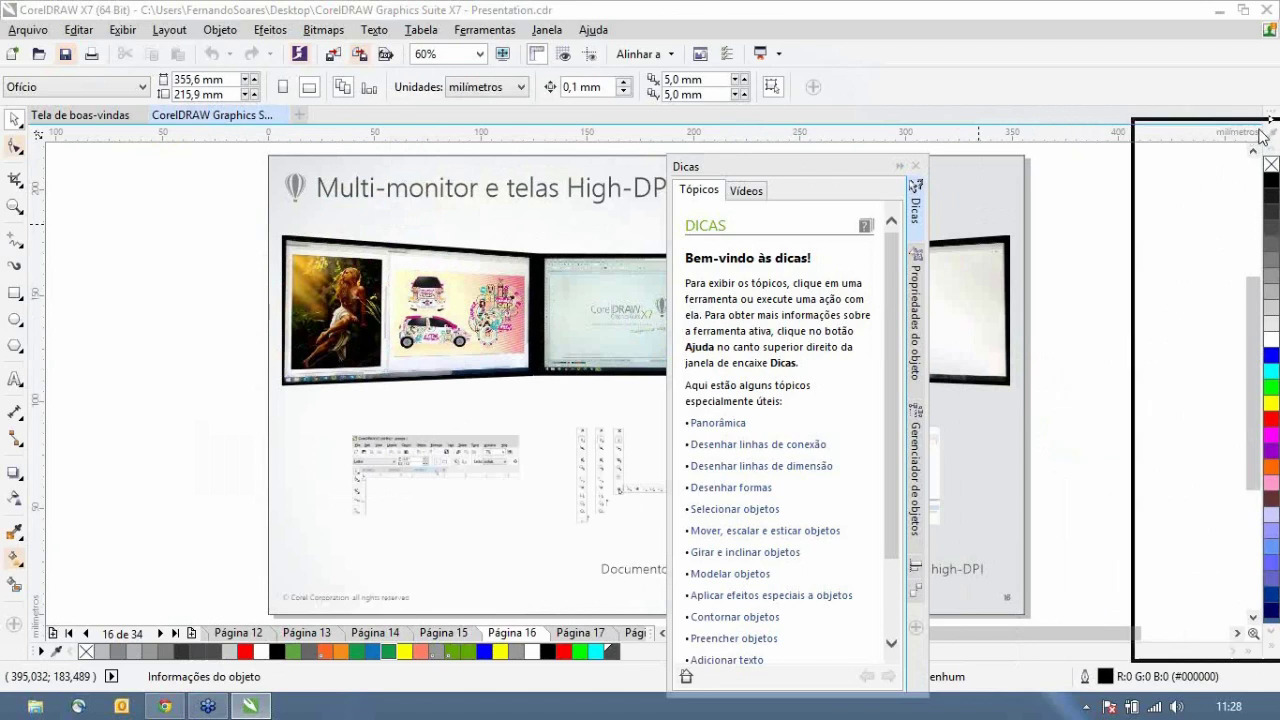
pyautogui.moveTo(1262, 135); pyautogui.dragTo(1260, 126)
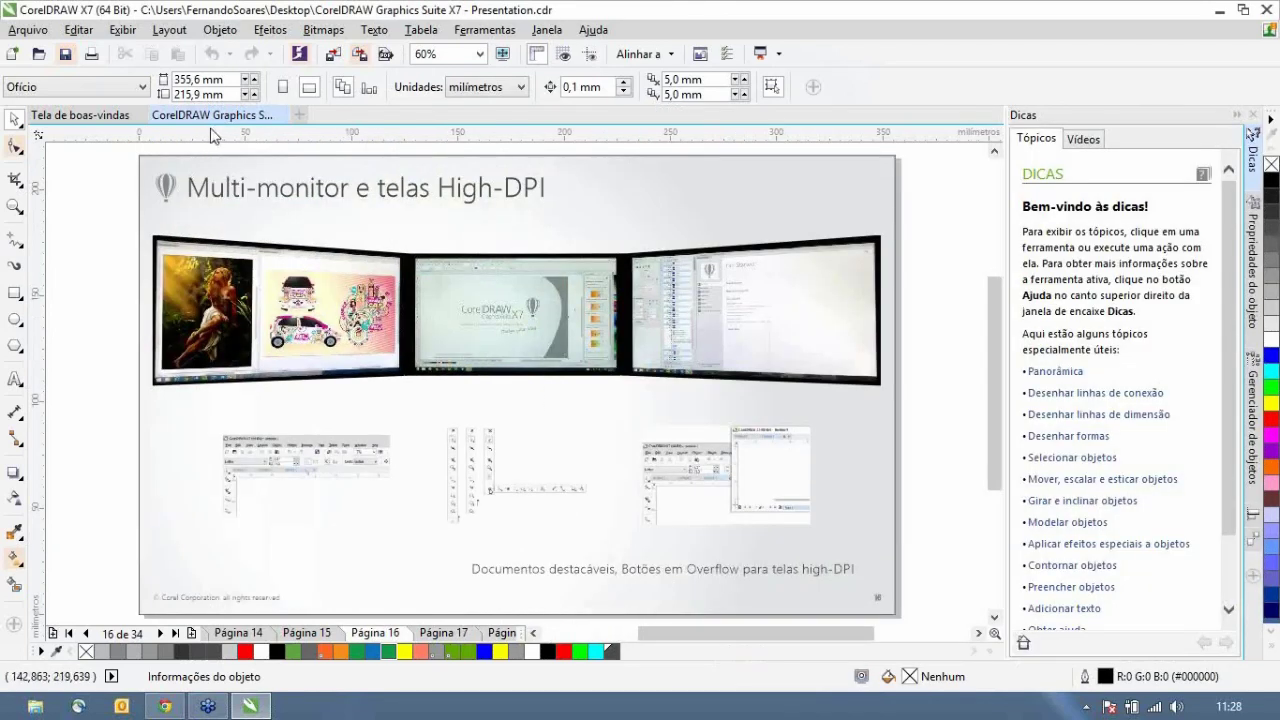
# - Create a blank A4 document and detach it from the main window as a separate floating window
pyautogui.click(300, 115)
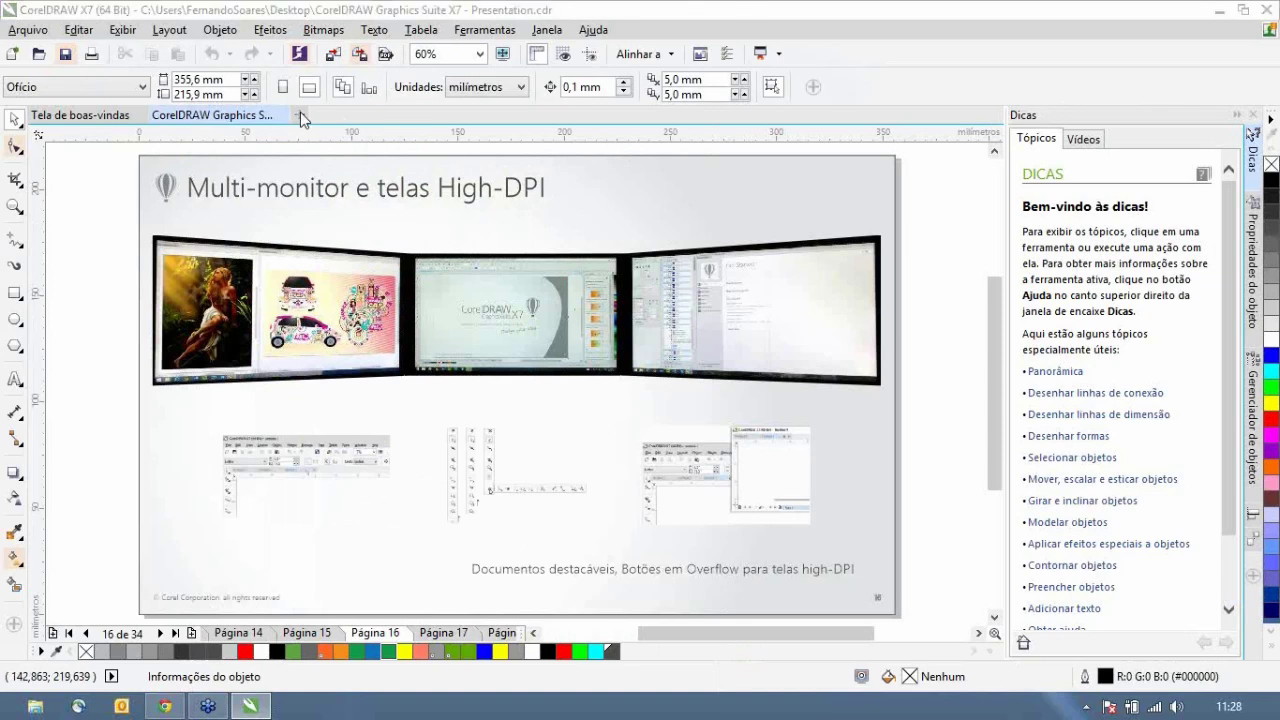
pyautogui.click(632, 541)
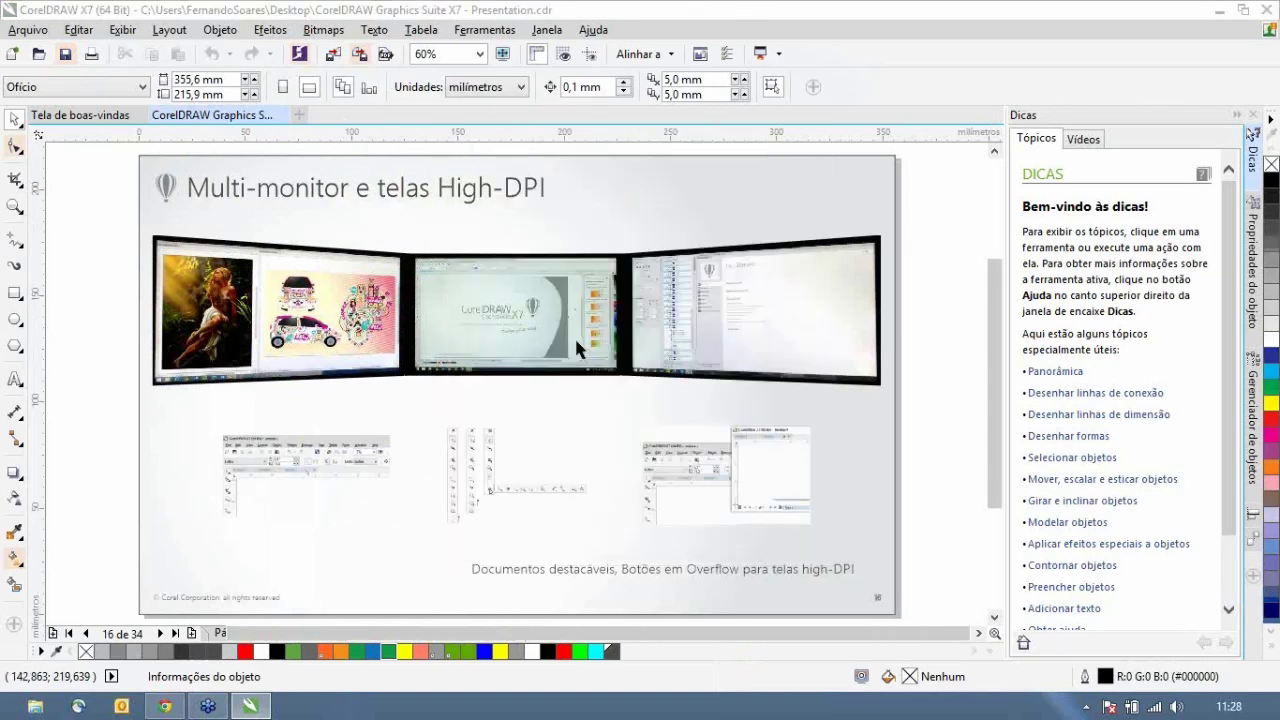
pyautogui.moveTo(470, 152)
pyautogui.mouseDown()
pyautogui.moveTo(484, 250)
pyautogui.moveTo(475, 316)
pyautogui.mouseUp()
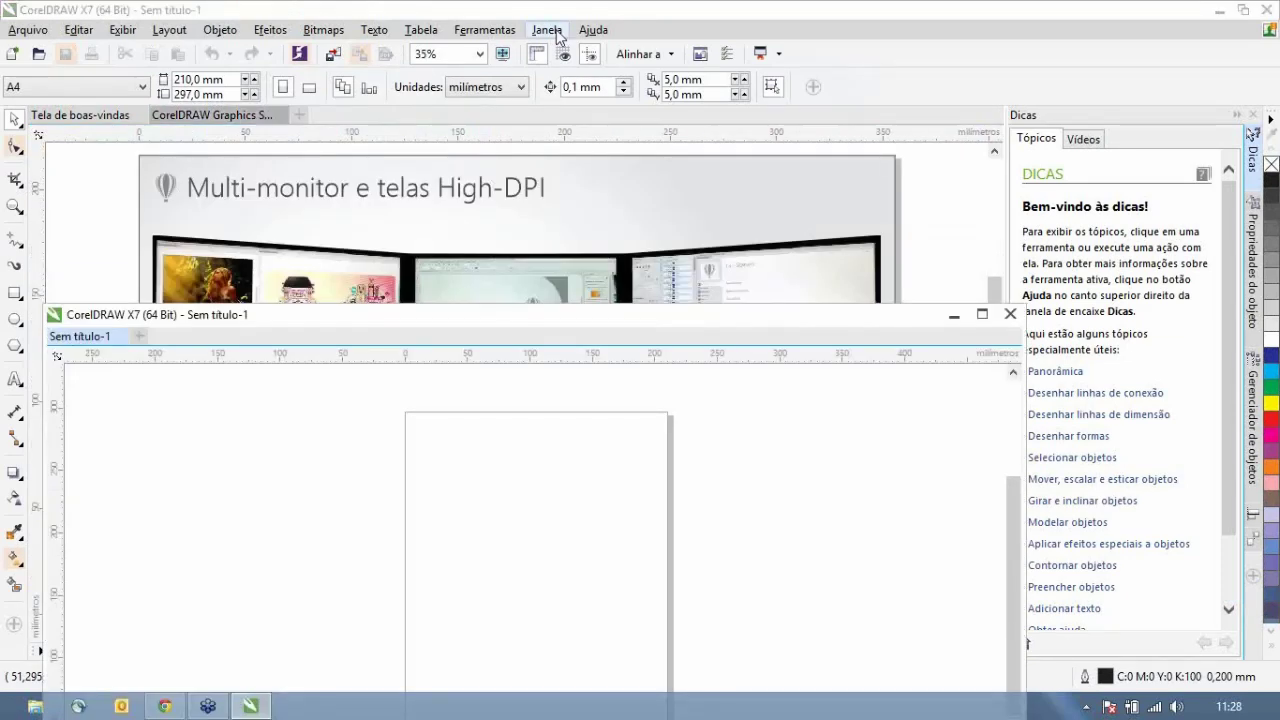
# - Tile the docked document windows horizontally and minimize the floating Sem título-1 window
pyautogui.click(558, 32)
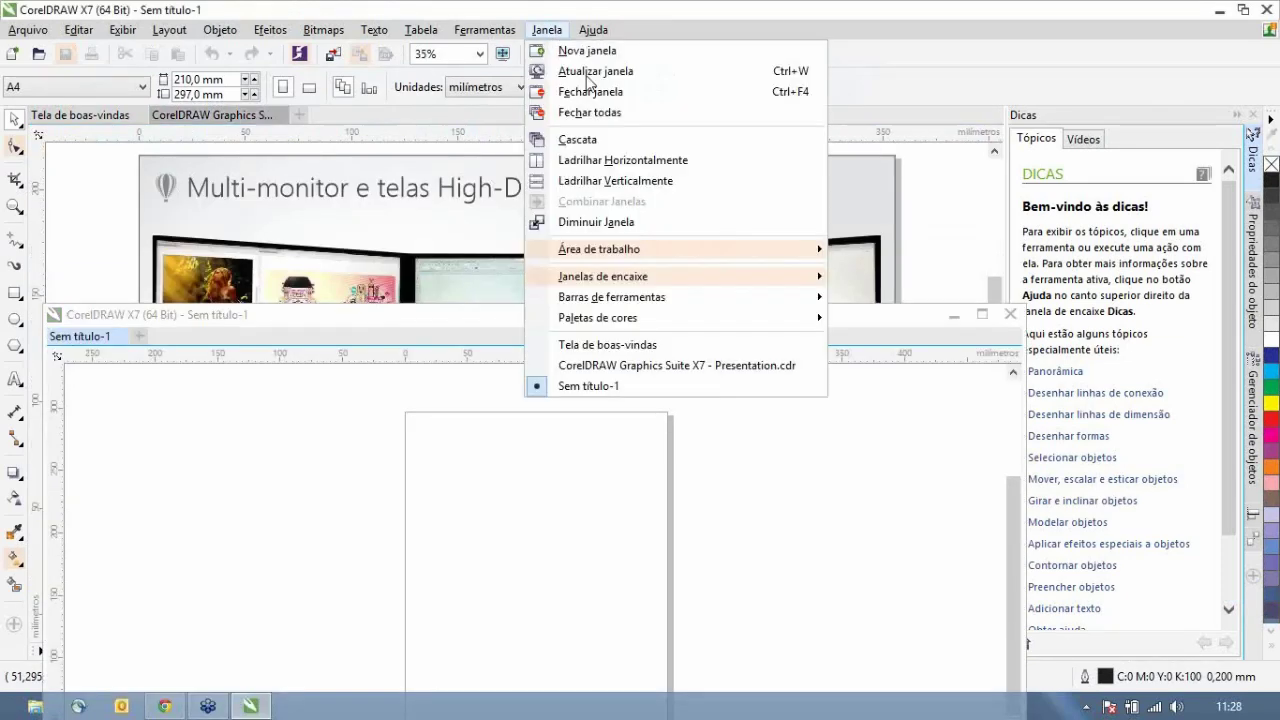
pyautogui.click(642, 162)
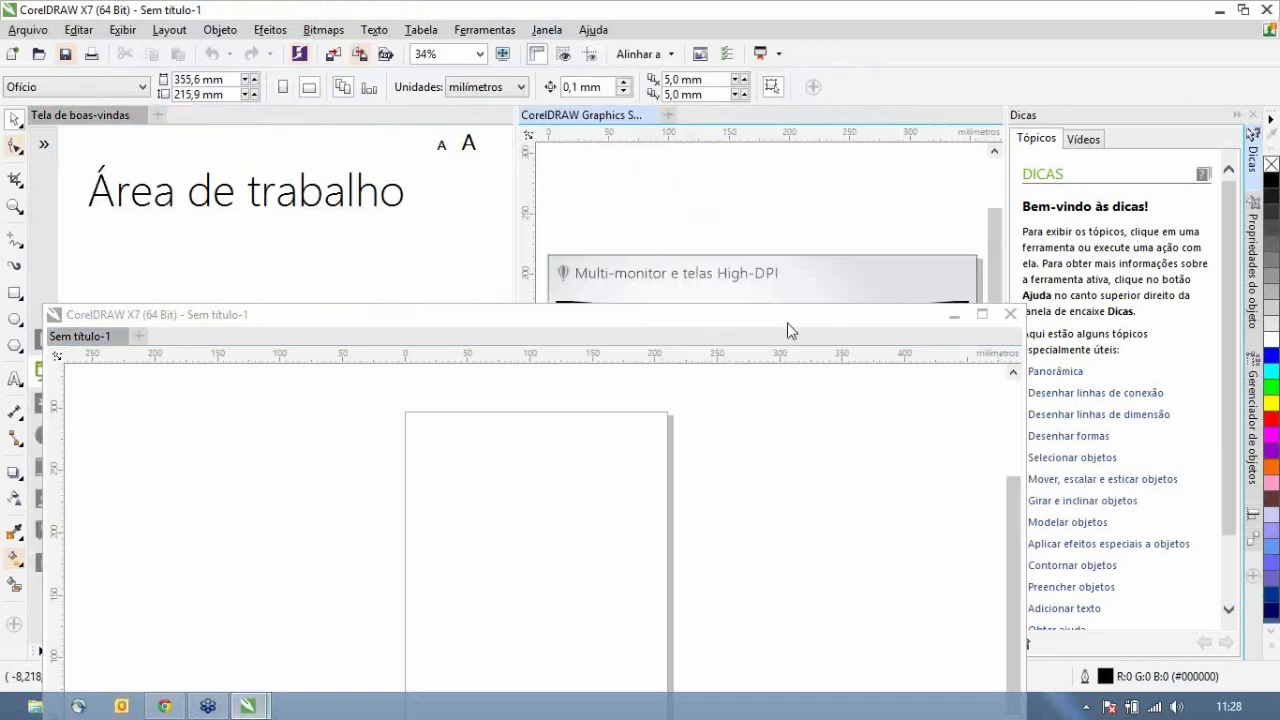
pyautogui.click(950, 317)
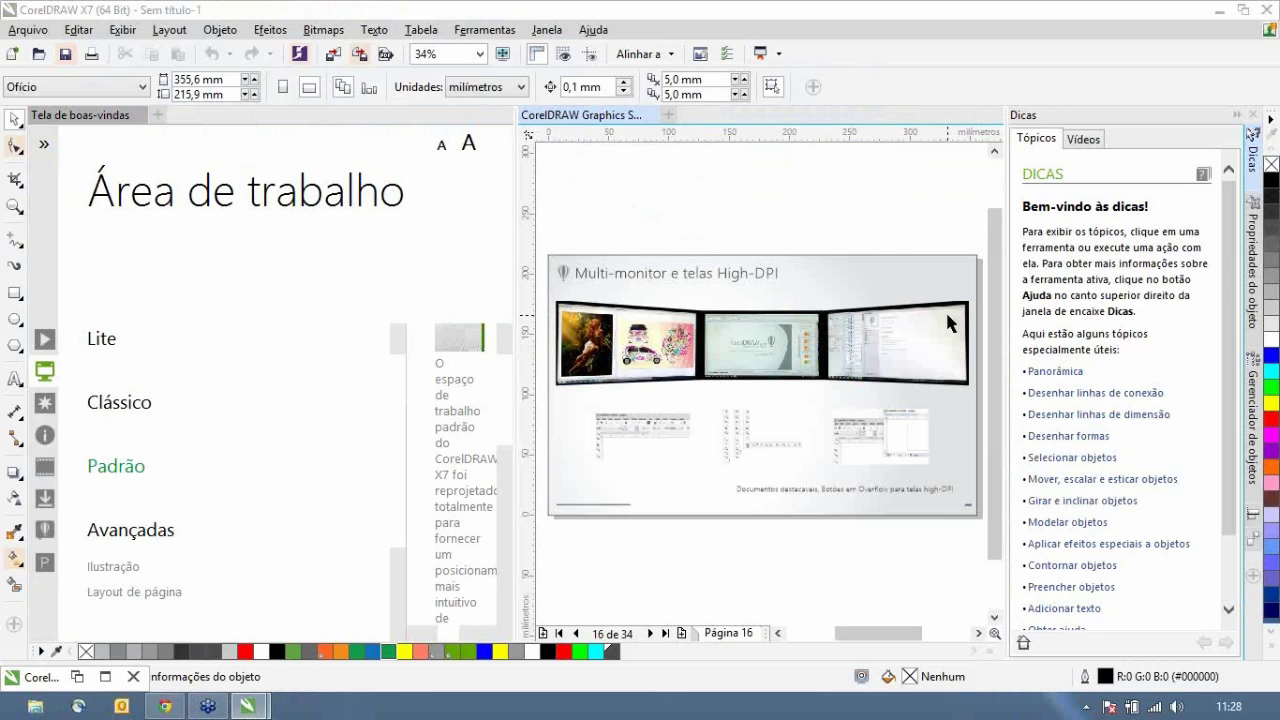
# - Bring the CorelDRAW Graphics Suite X7 - Presentation.cdr window back to the front
pyautogui.click(553, 33)
pyautogui.click(938, 152)
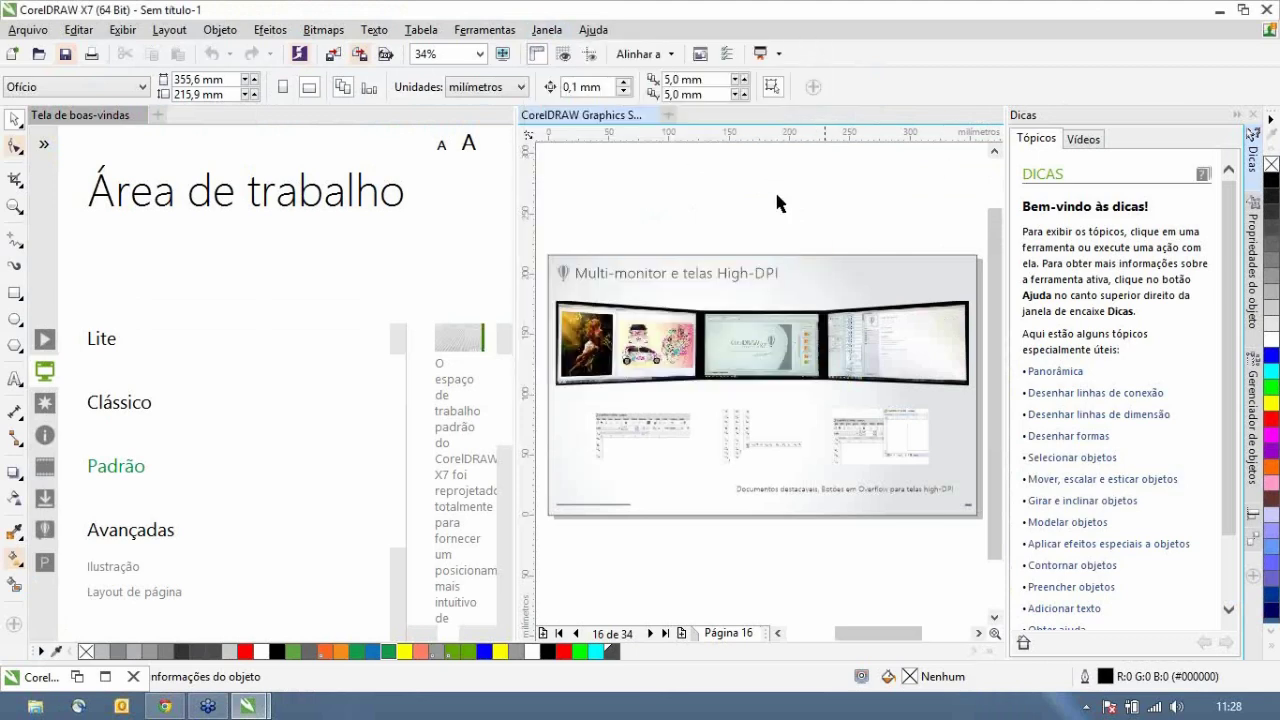
pyautogui.moveTo(265, 708)
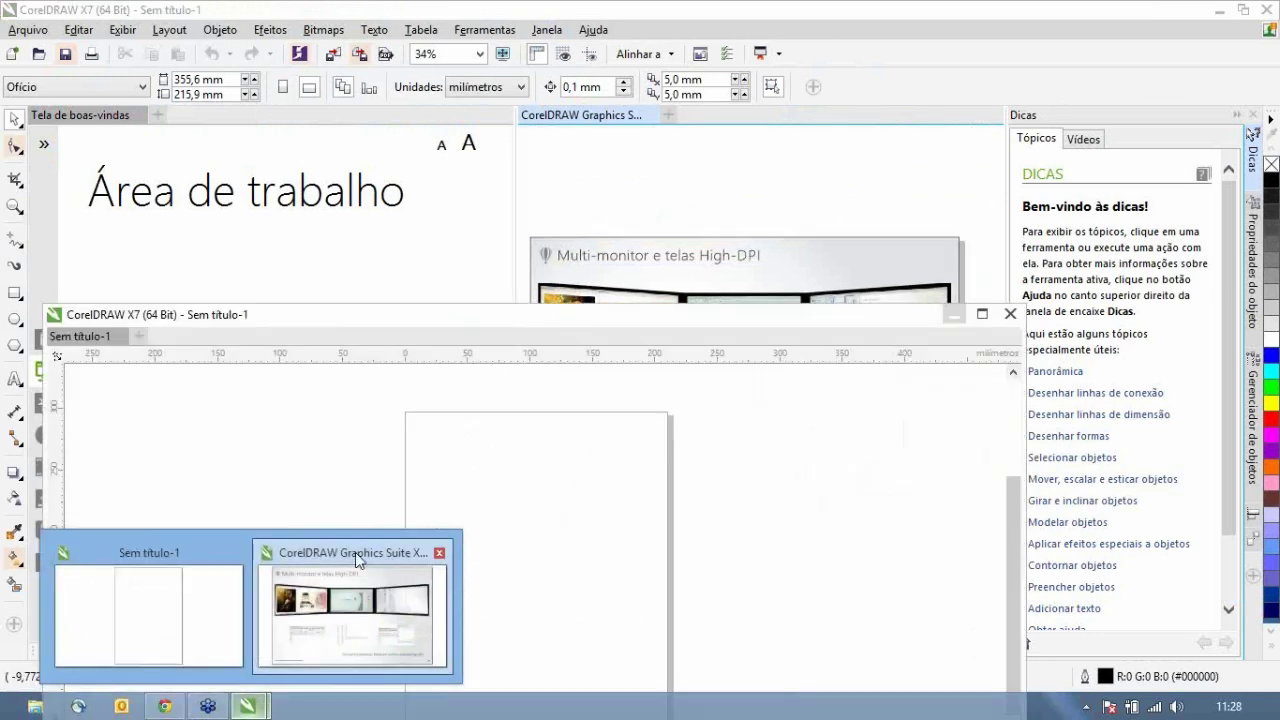
pyautogui.click(352, 580)
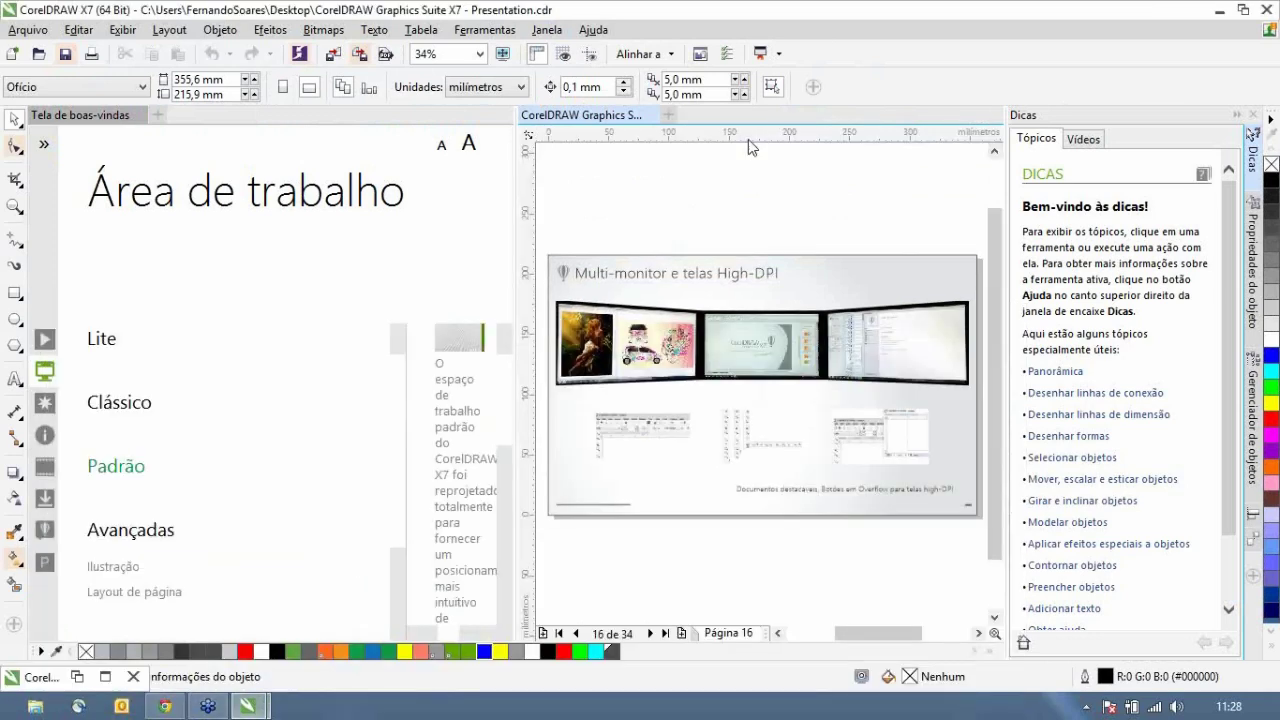
# - Rearrange the presentation above the welcome screen and close the welcome screen
pyautogui.moveTo(748, 139)
pyautogui.mouseDown()
pyautogui.moveTo(710, 154)
pyautogui.moveTo(500, 117)
pyautogui.mouseUp()
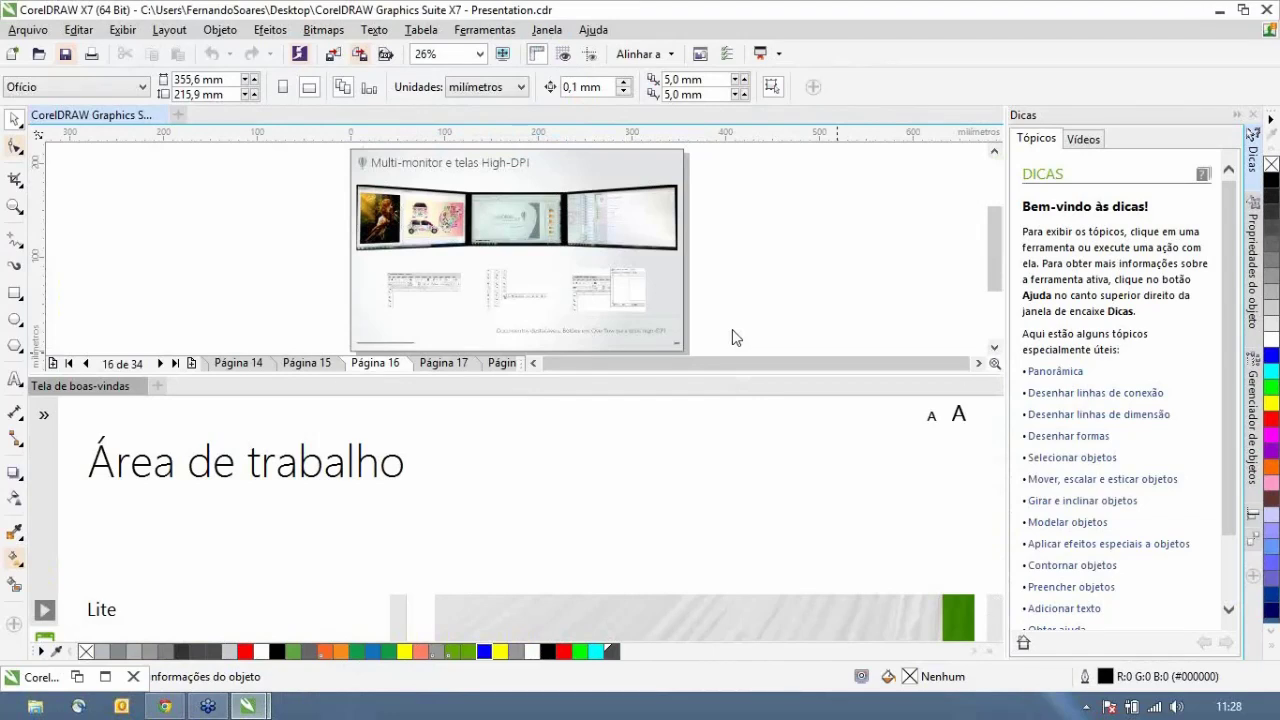
pyautogui.moveTo(732, 338)
pyautogui.mouseDown()
pyautogui.moveTo(750, 166)
pyautogui.moveTo(714, 102)
pyautogui.moveTo(122, 109)
pyautogui.moveTo(650, 436)
pyautogui.moveTo(729, 410)
pyautogui.moveTo(110, 386)
pyautogui.mouseUp()
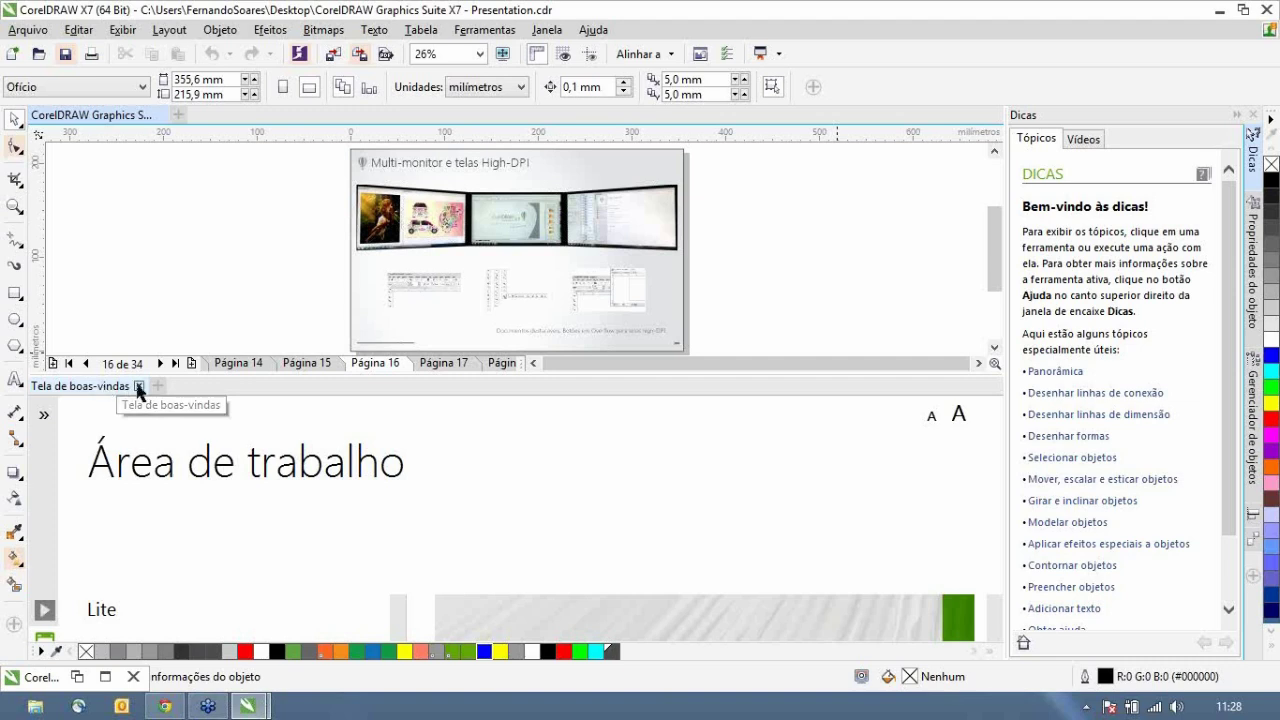
pyautogui.click(139, 386)
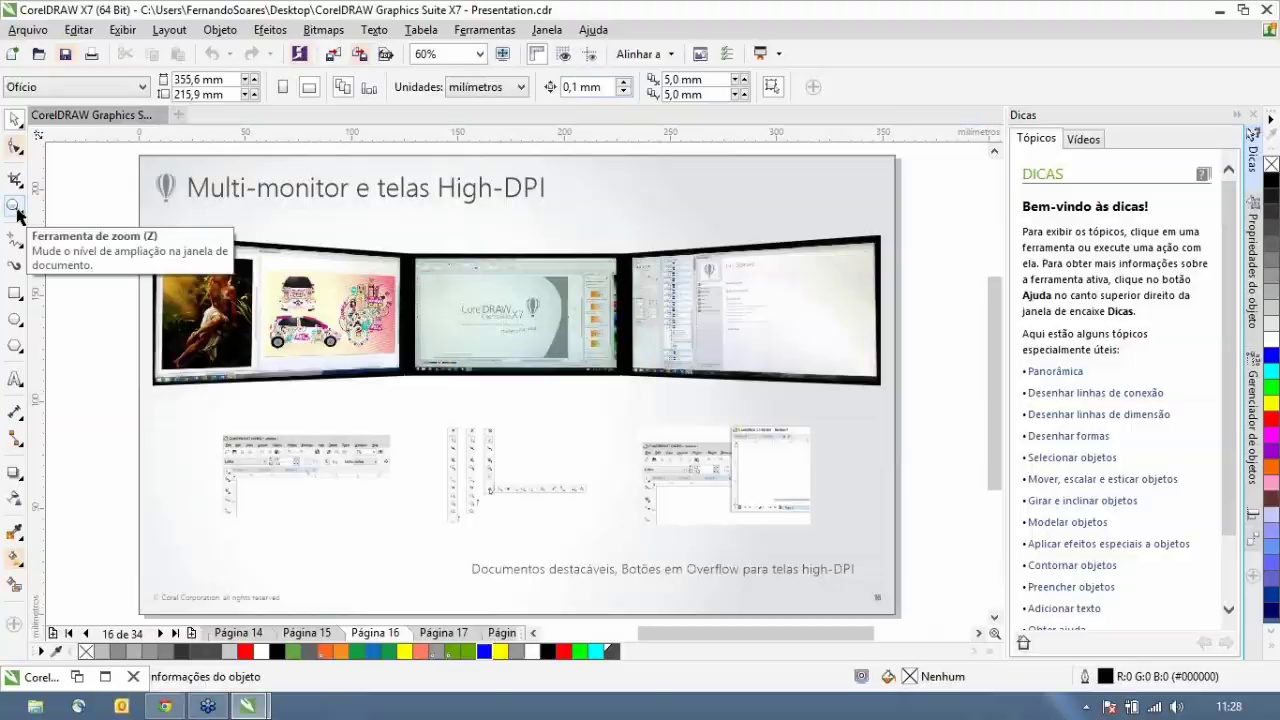
# - Show page 16 in full-screen preview, advance to page 17 and return to the editing view
pyautogui.press('F9')
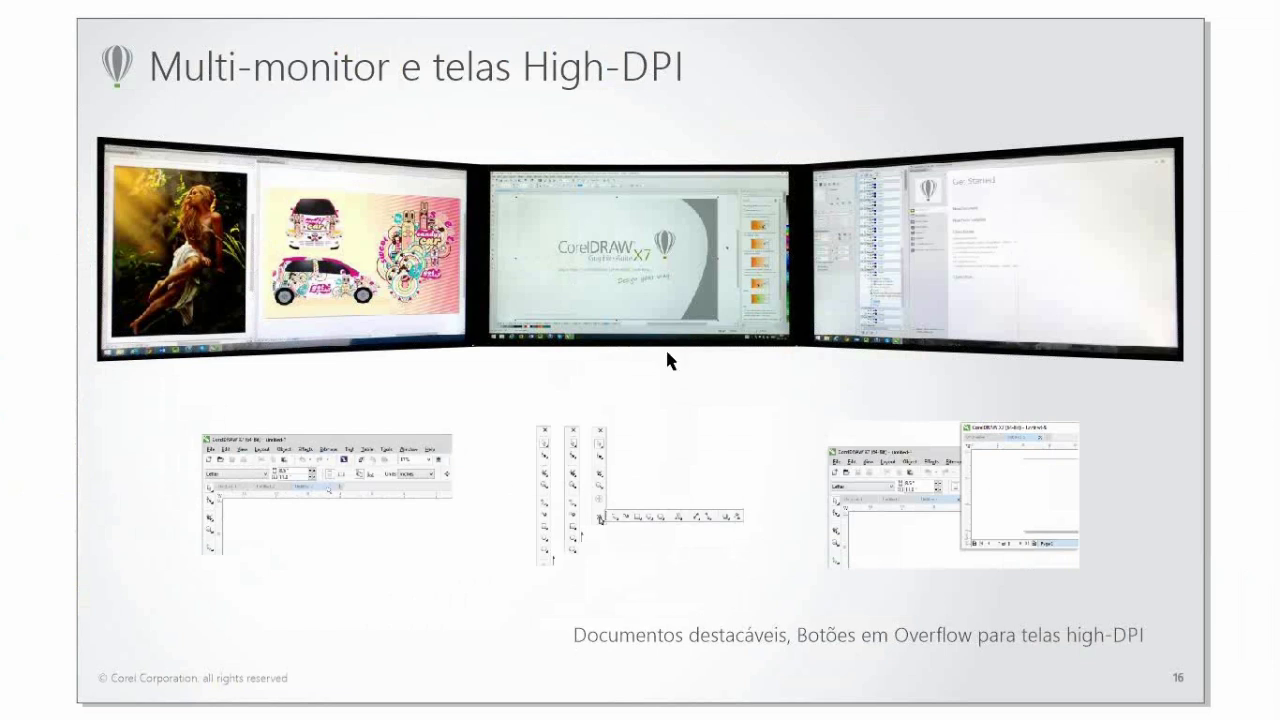
pyautogui.click(918, 444)
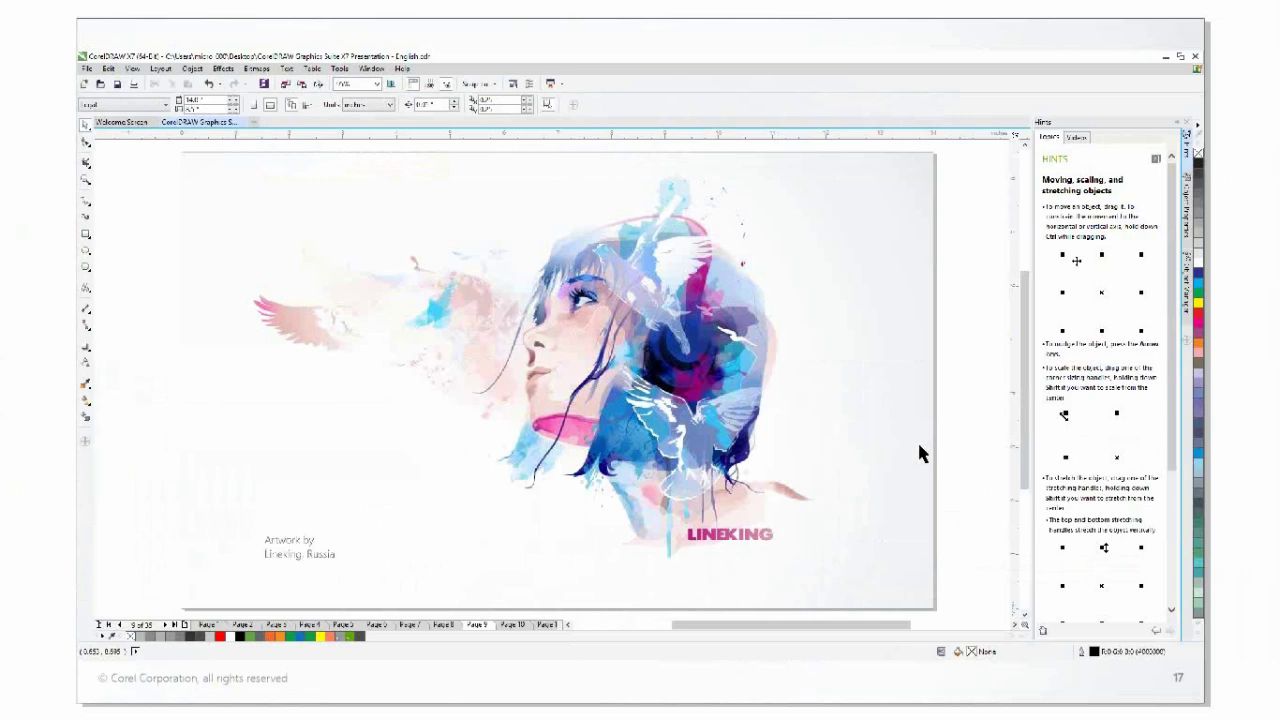
pyautogui.press('Escape')
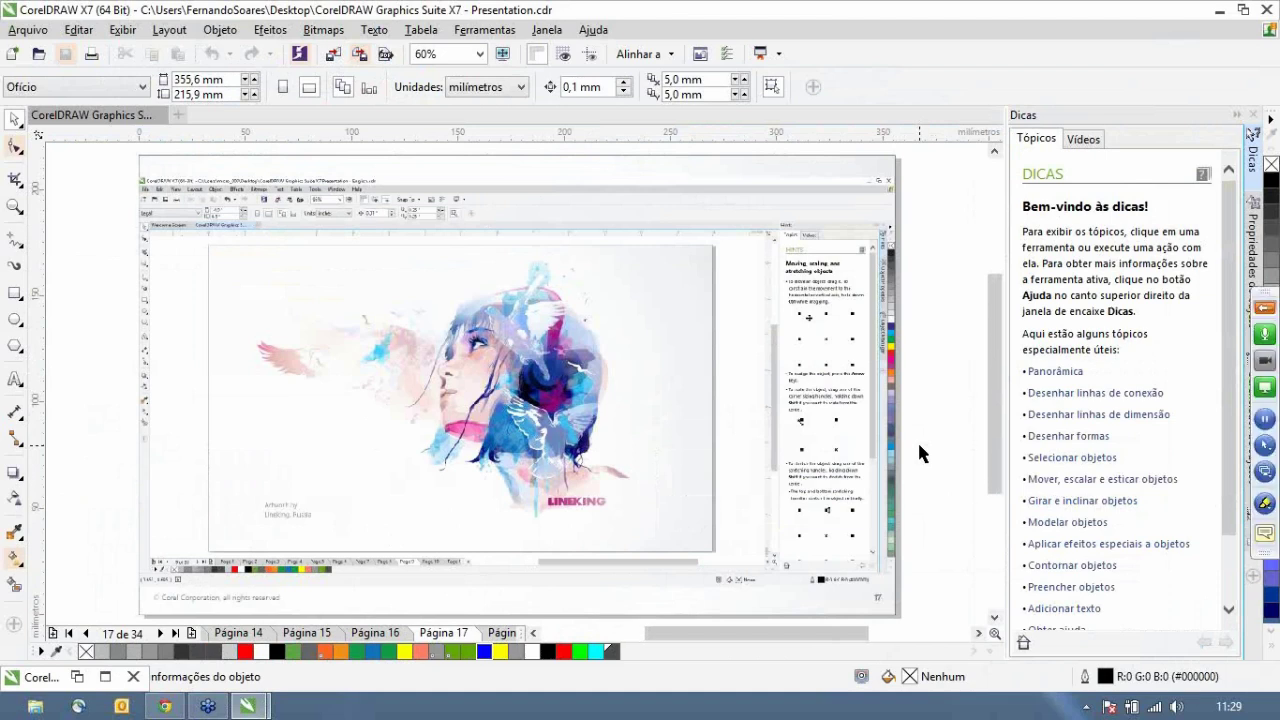
# - Present pages 17 to 19 in full-screen preview, going back to compare them, and finish on page 20 in the editing view
pyautogui.press('F9')
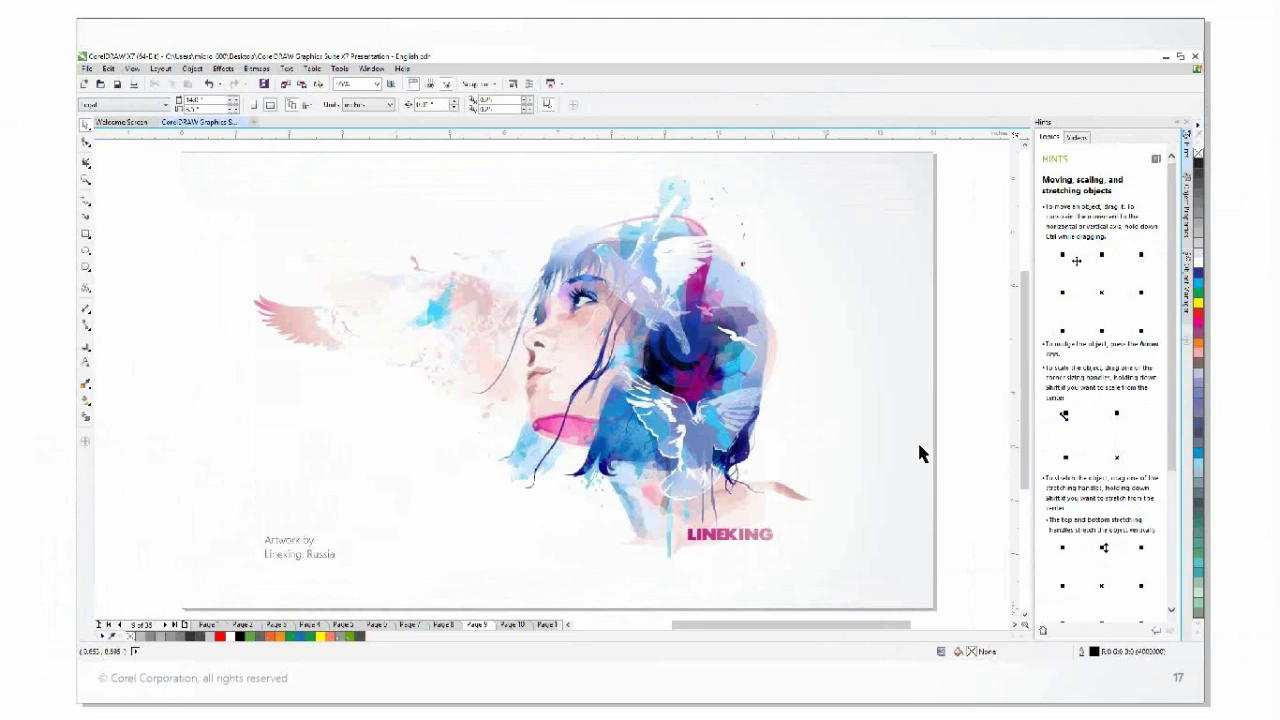
pyautogui.press('Right')
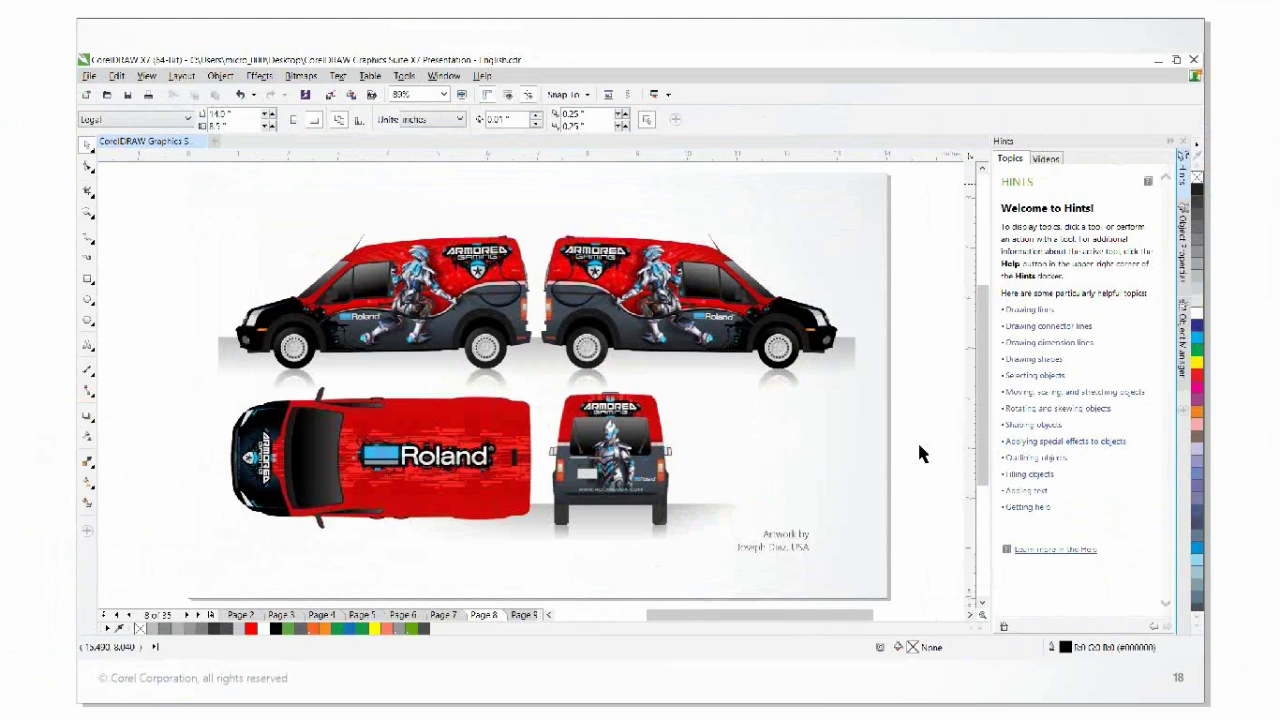
pyautogui.press('Right')
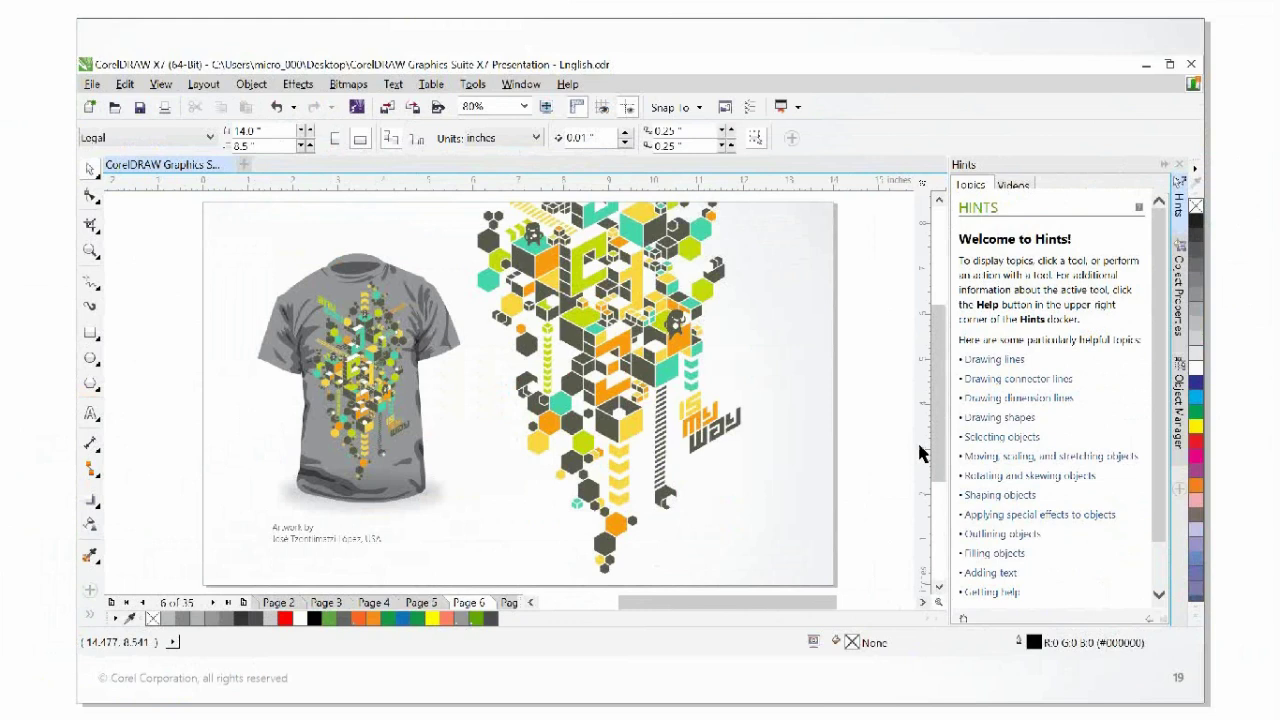
pyautogui.press('Left')
pyautogui.press('Left')
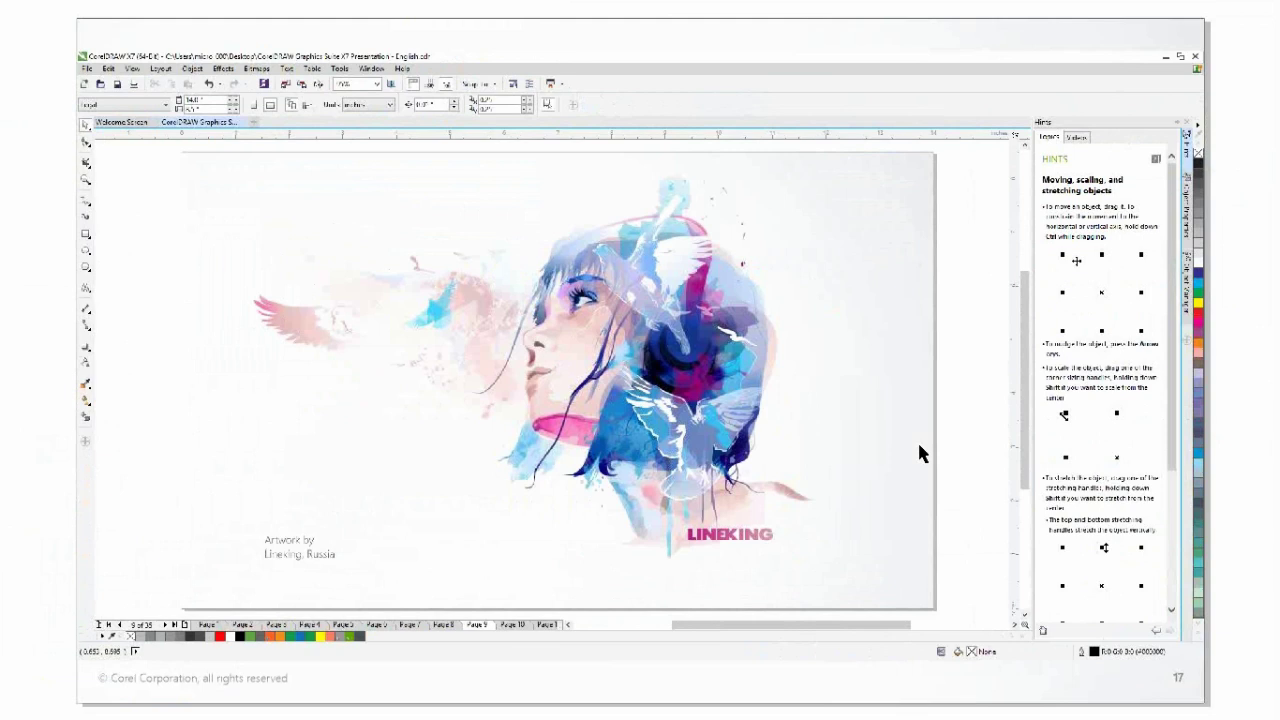
pyautogui.press('Right')
pyautogui.press('Right')
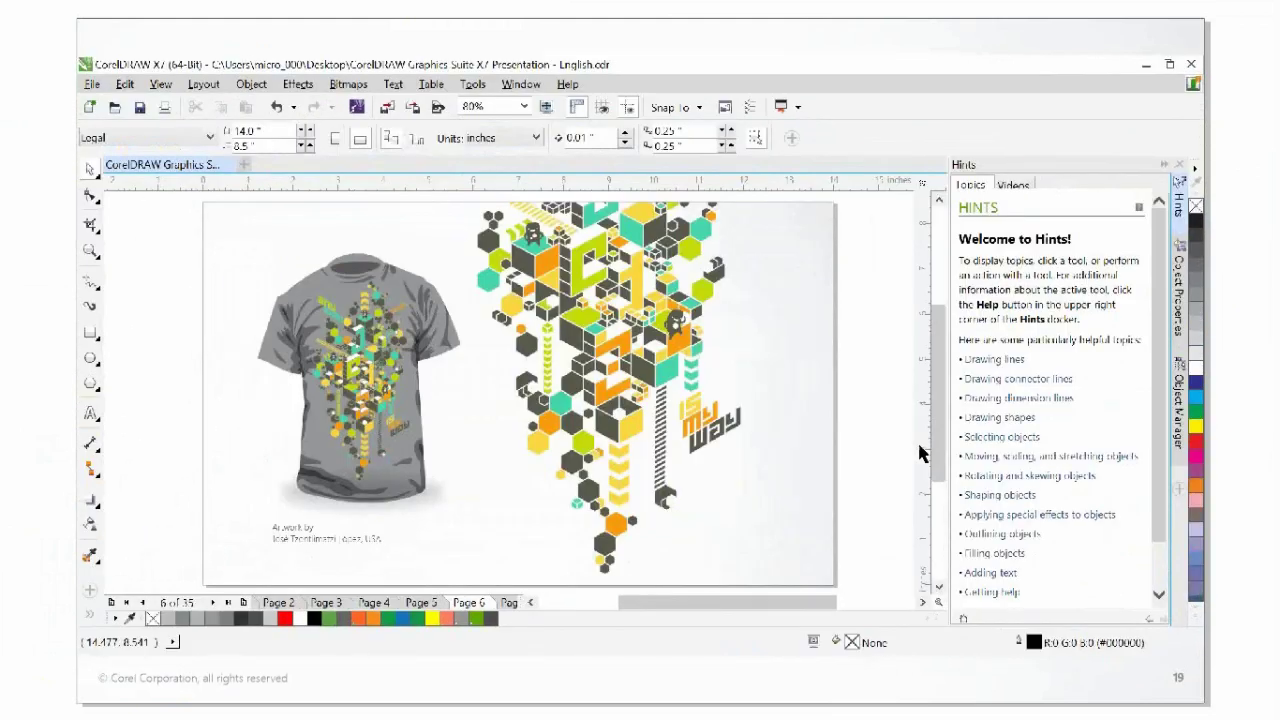
pyautogui.press('Right')
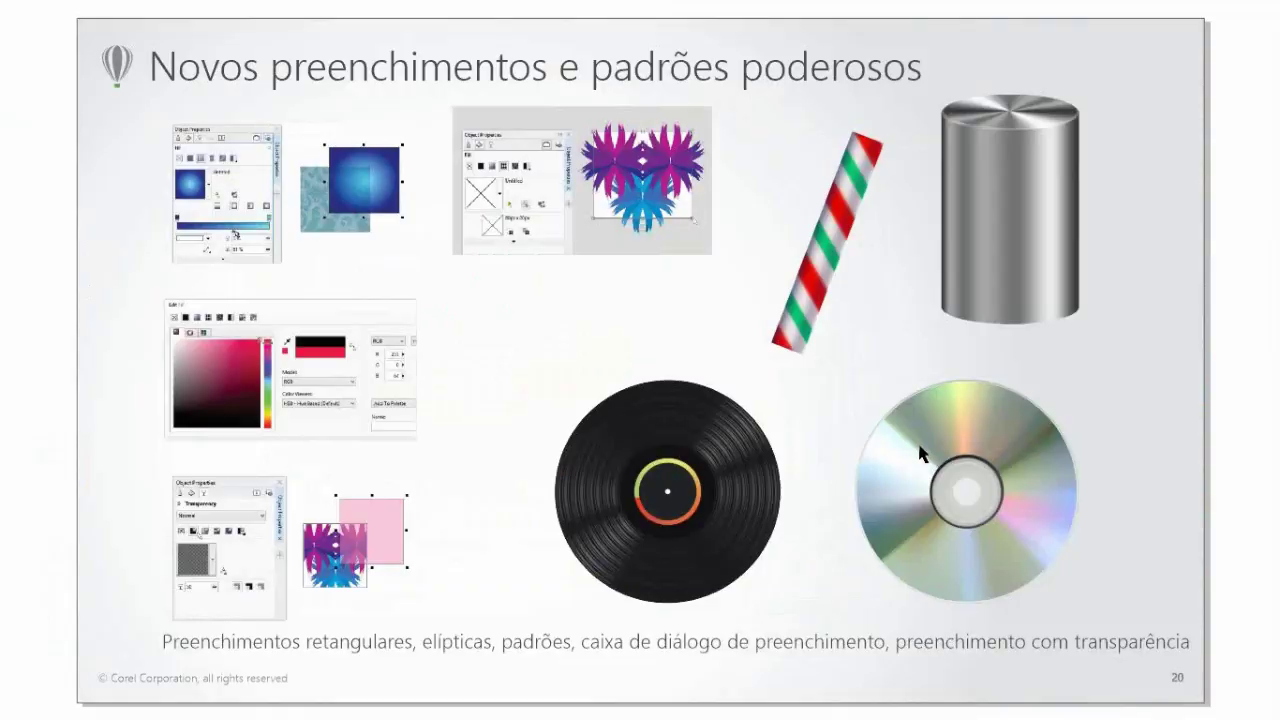
pyautogui.press('Escape')
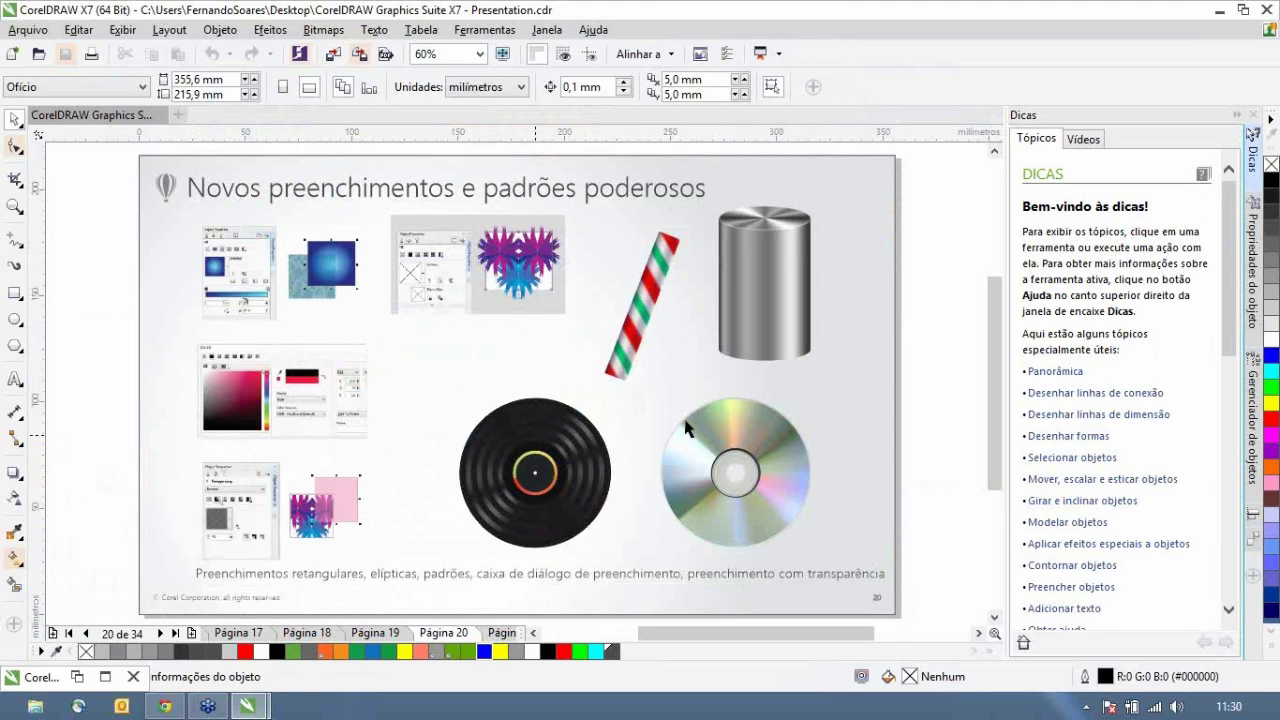
# - Select the vinyl record group on page 20 and show its object properties
pyautogui.press('Tab')
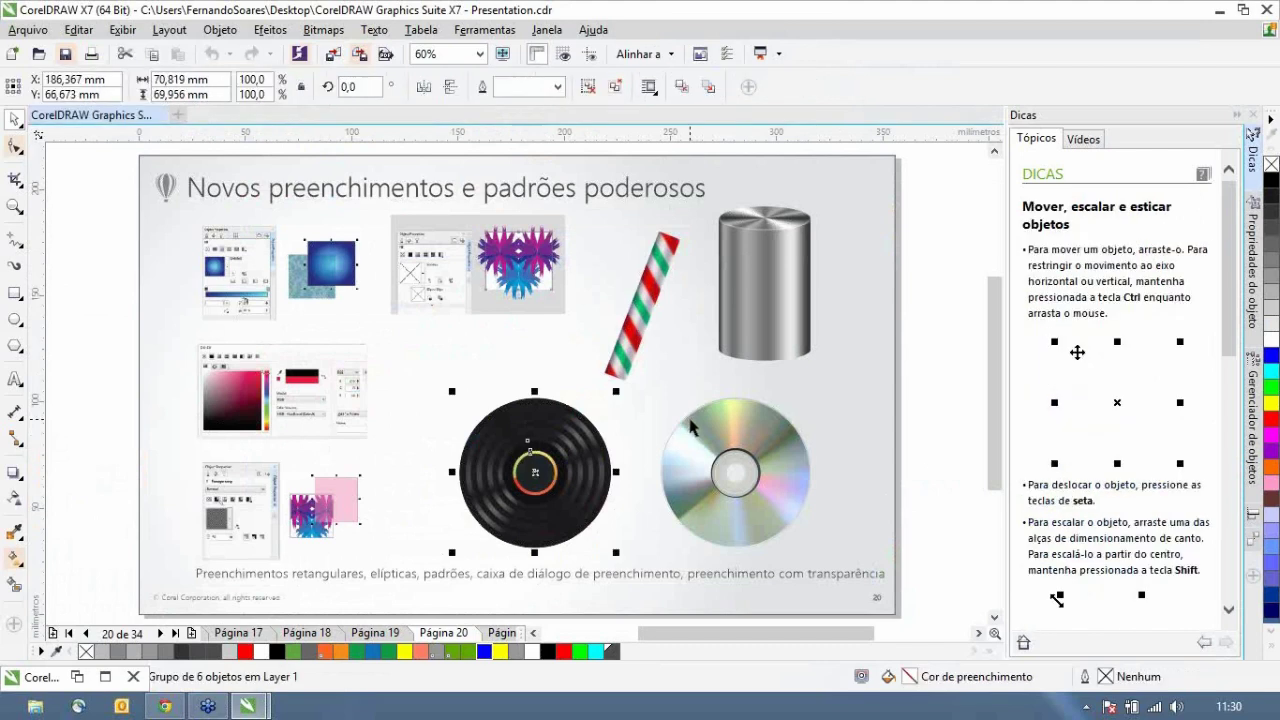
pyautogui.click(1254, 250)
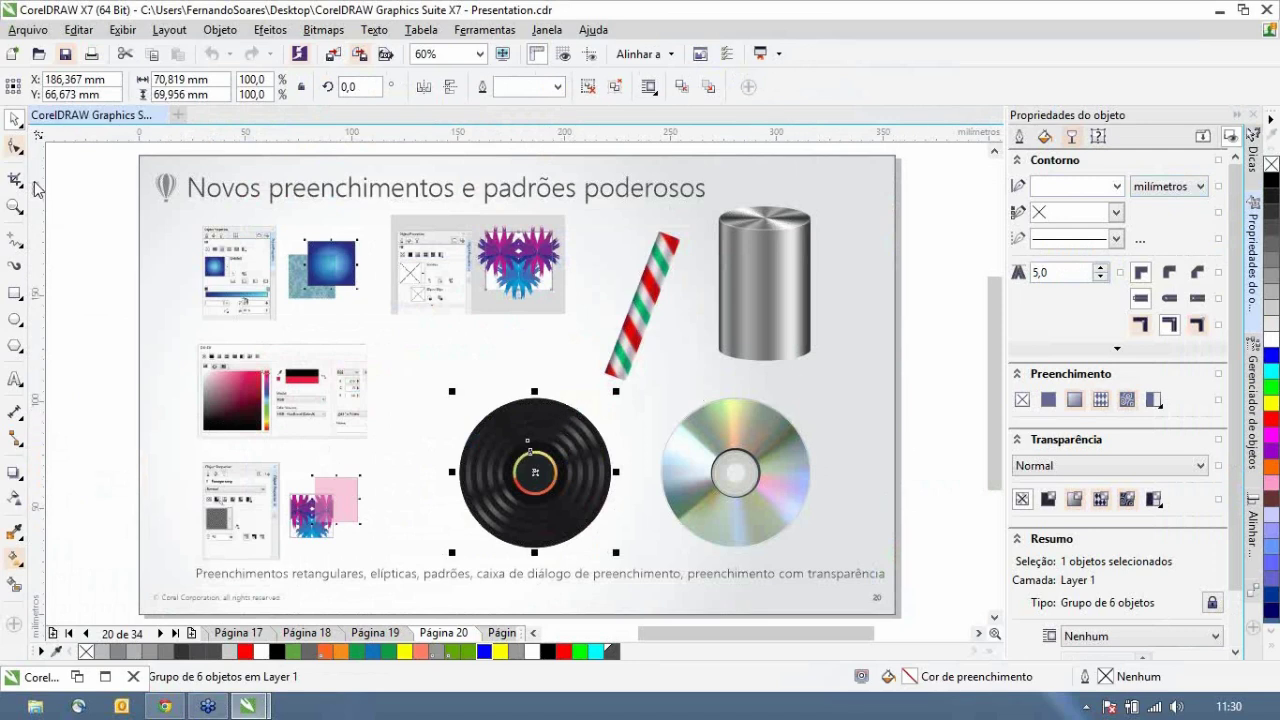
pyautogui.click(15, 206)
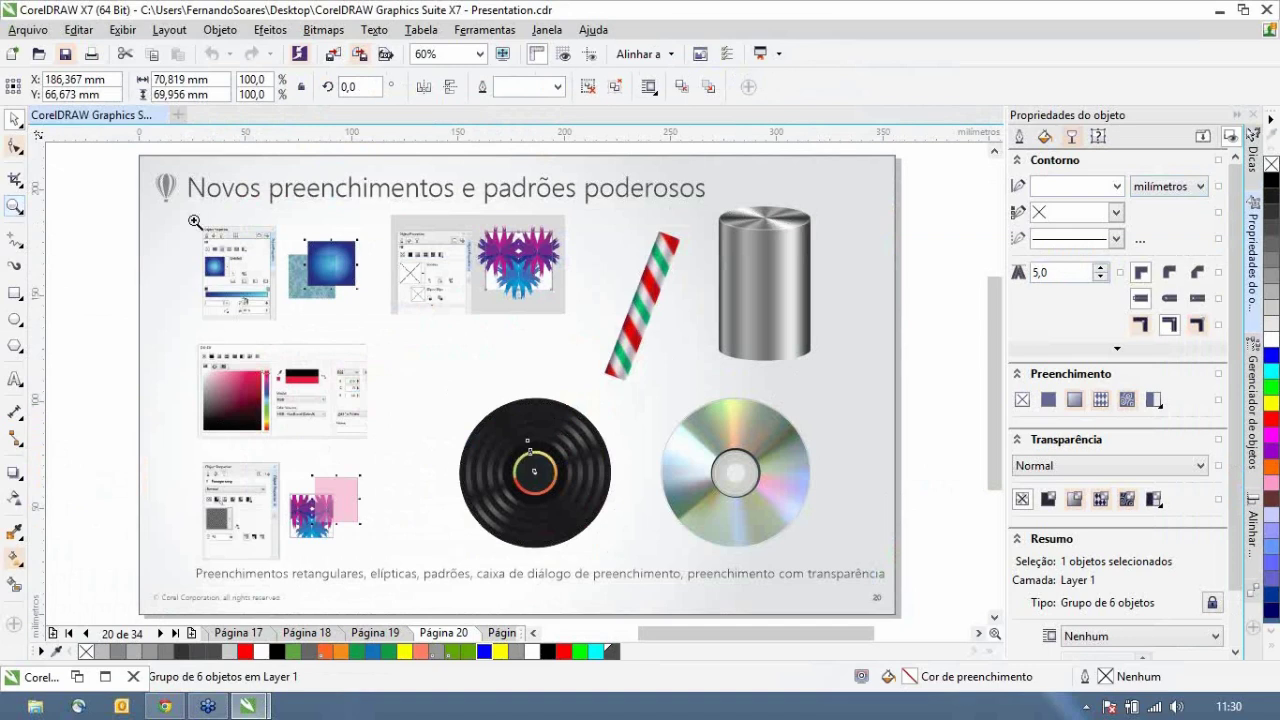
pyautogui.moveTo(194, 221); pyautogui.dragTo(378, 341)
pyautogui.rightClick(412, 340)
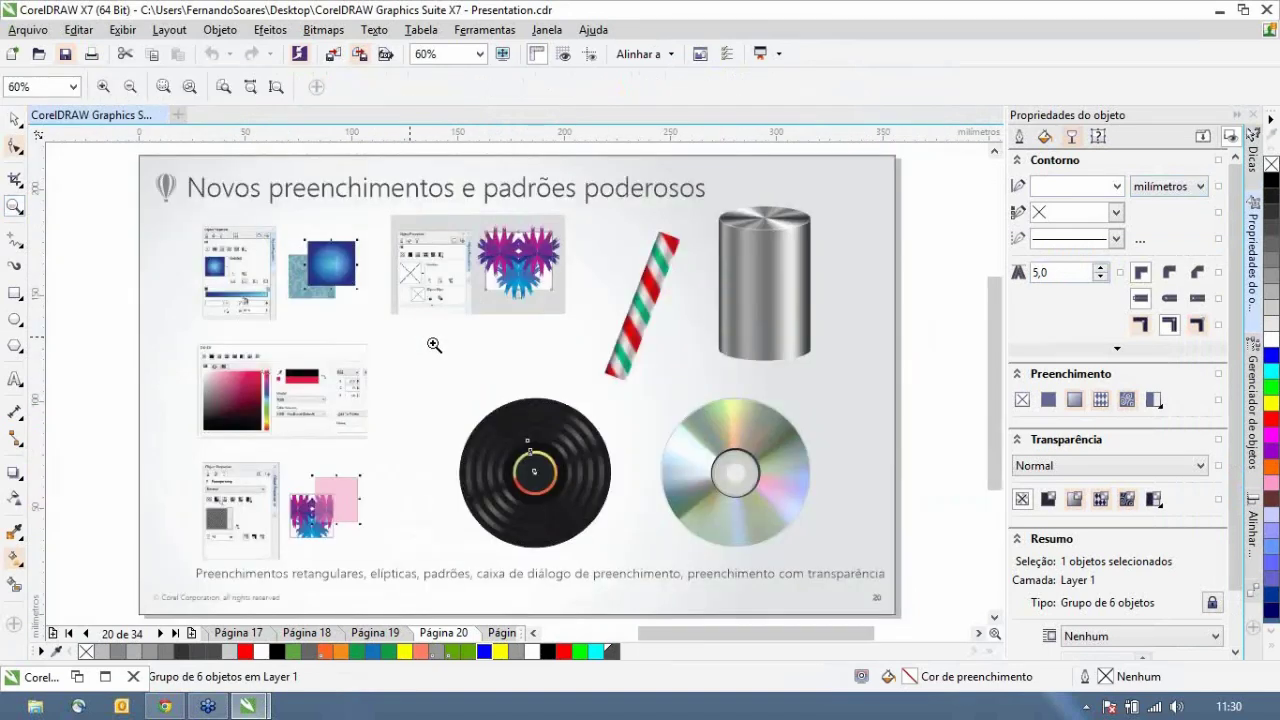
pyautogui.press('space')
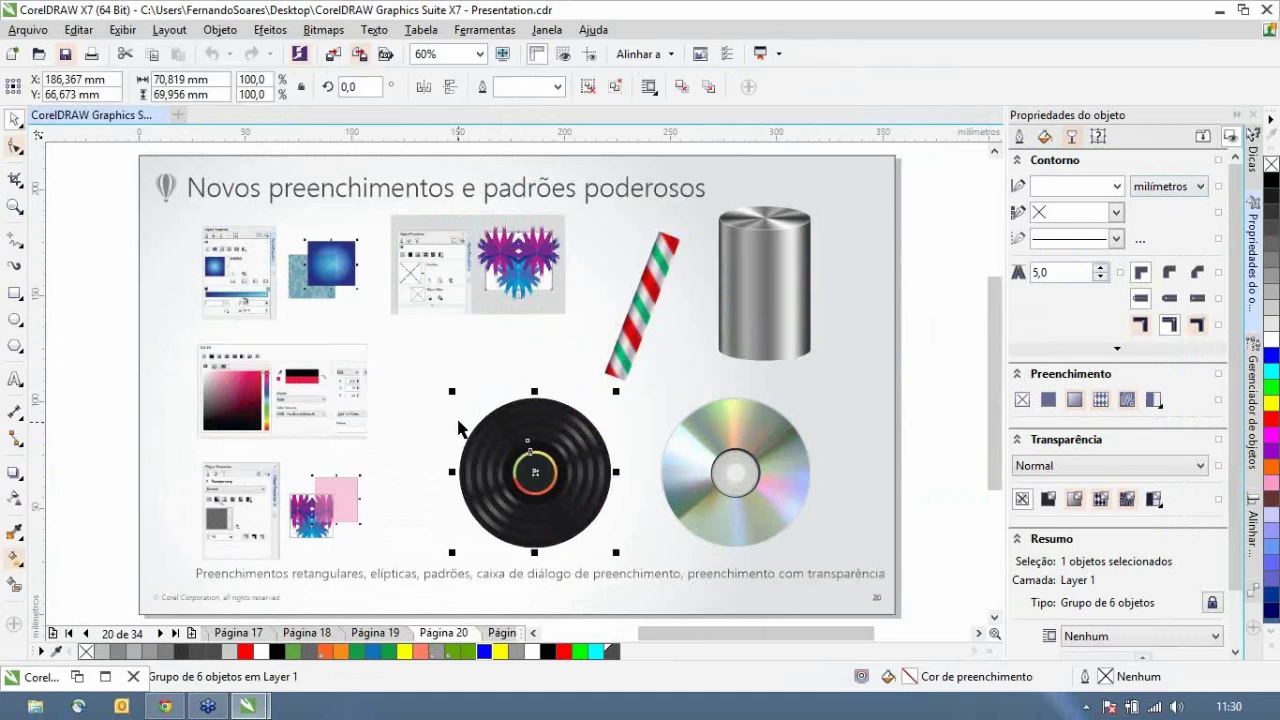
# - Try applying a fountain fill to the vinyl record group and undo it
pyautogui.click(15, 207)
pyautogui.moveTo(445, 387); pyautogui.dragTo(823, 561)
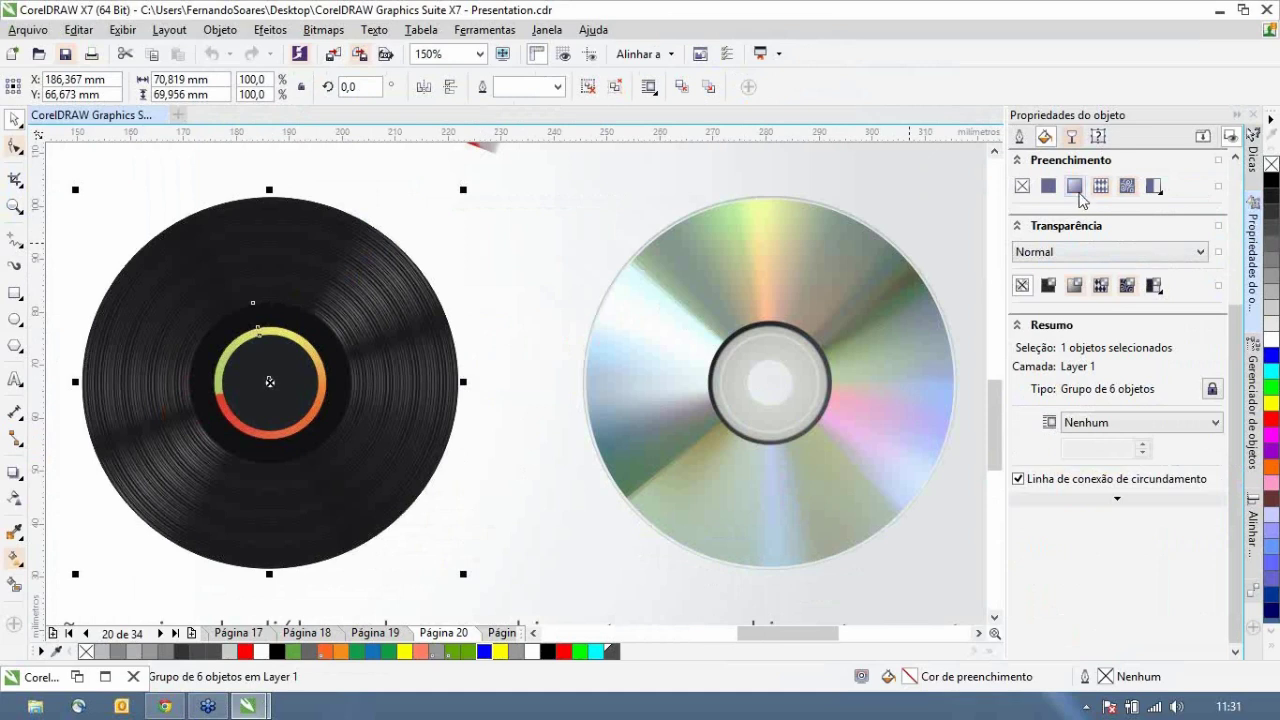
pyautogui.click(1076, 190)
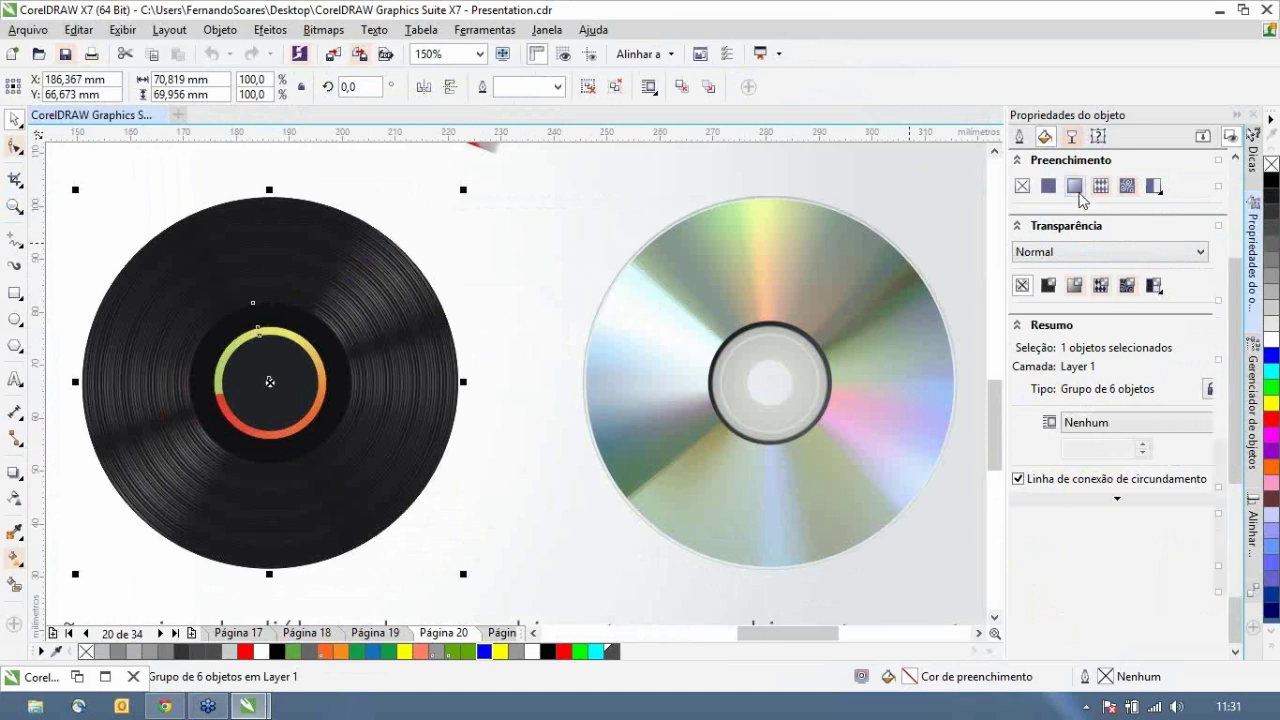
pyautogui.hotkey('ctrl', 'z')
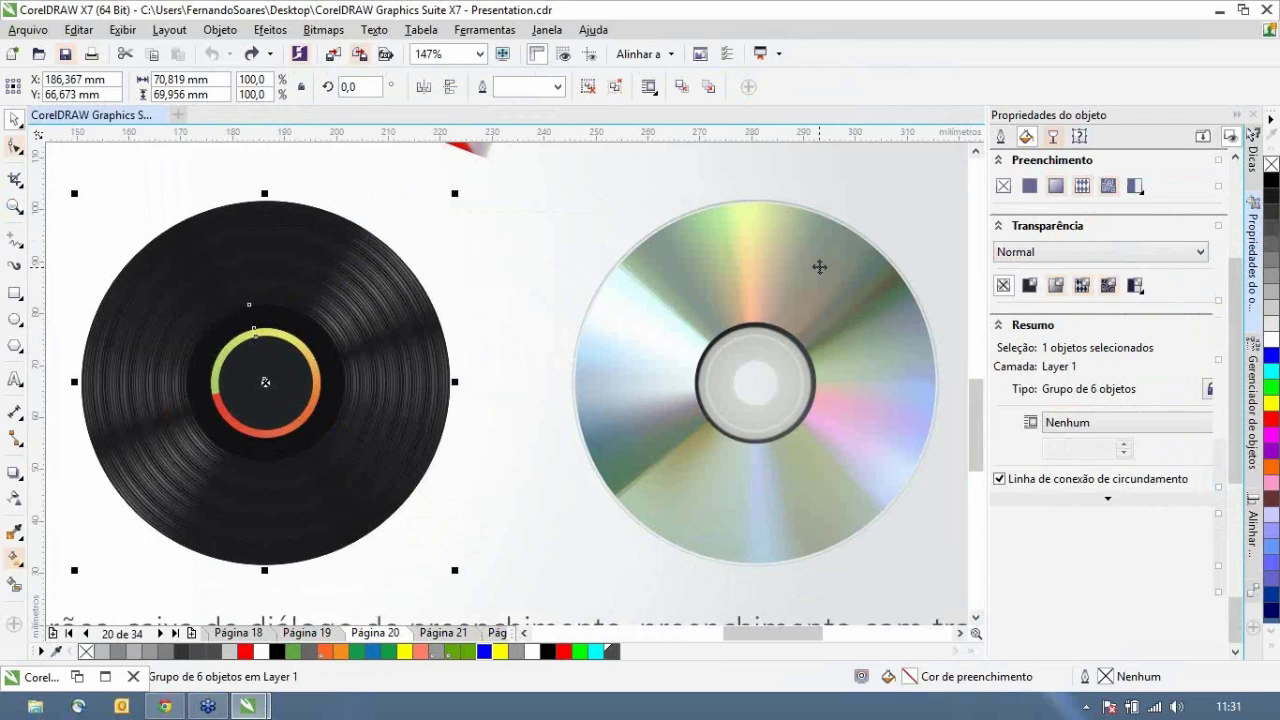
# - Examine the fountain fill of the compact disc on page 20, and the striped straw and metal cylinder up close
pyautogui.click(819, 267)
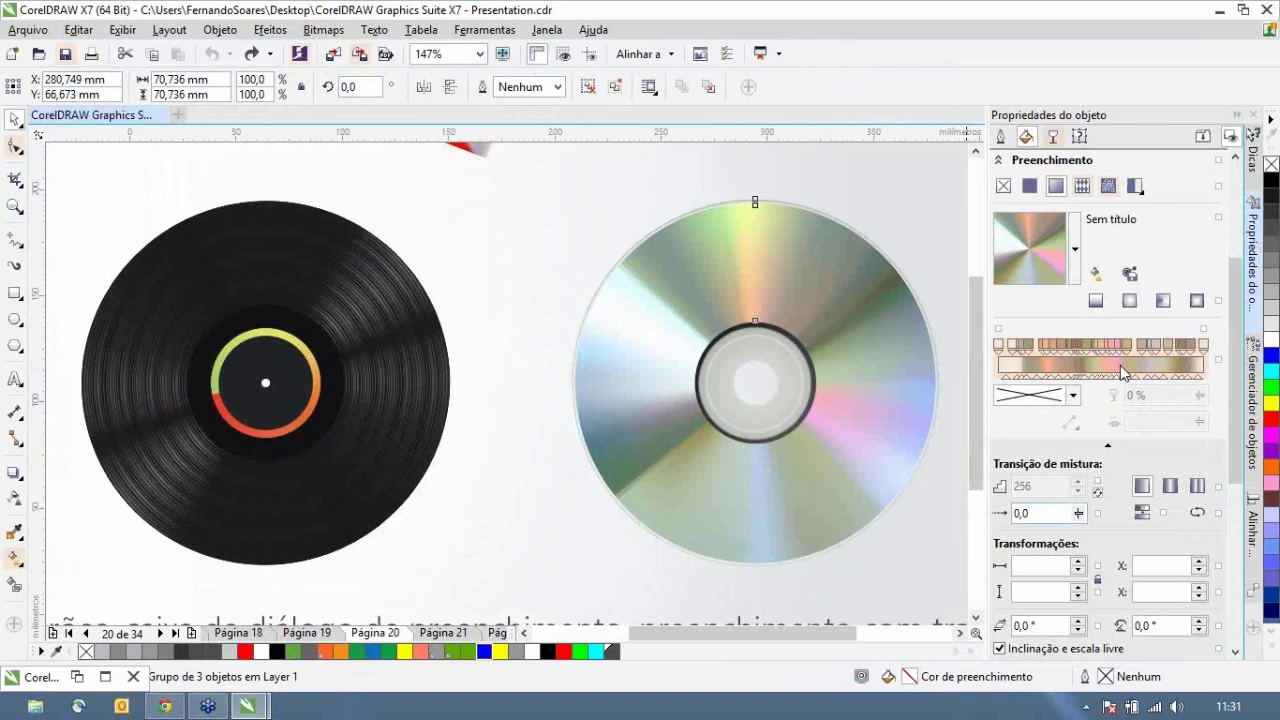
pyautogui.hotkey('shift', 'F4')
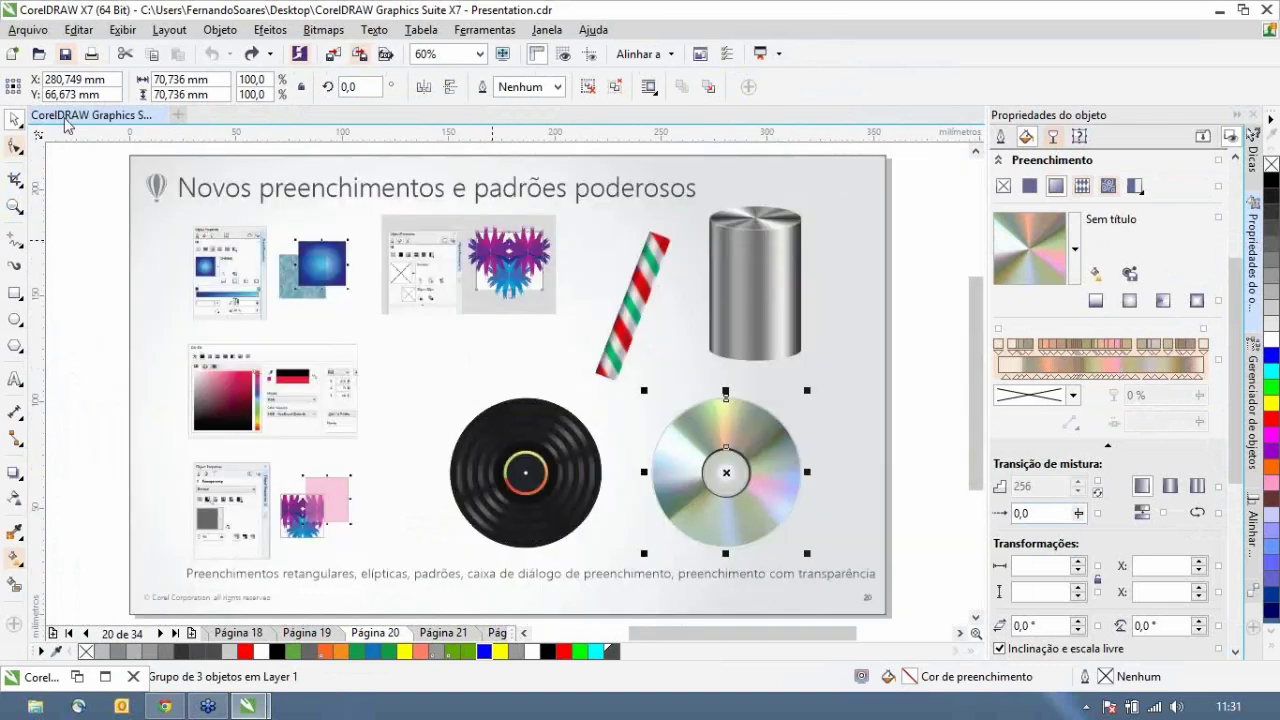
pyautogui.click(15, 206)
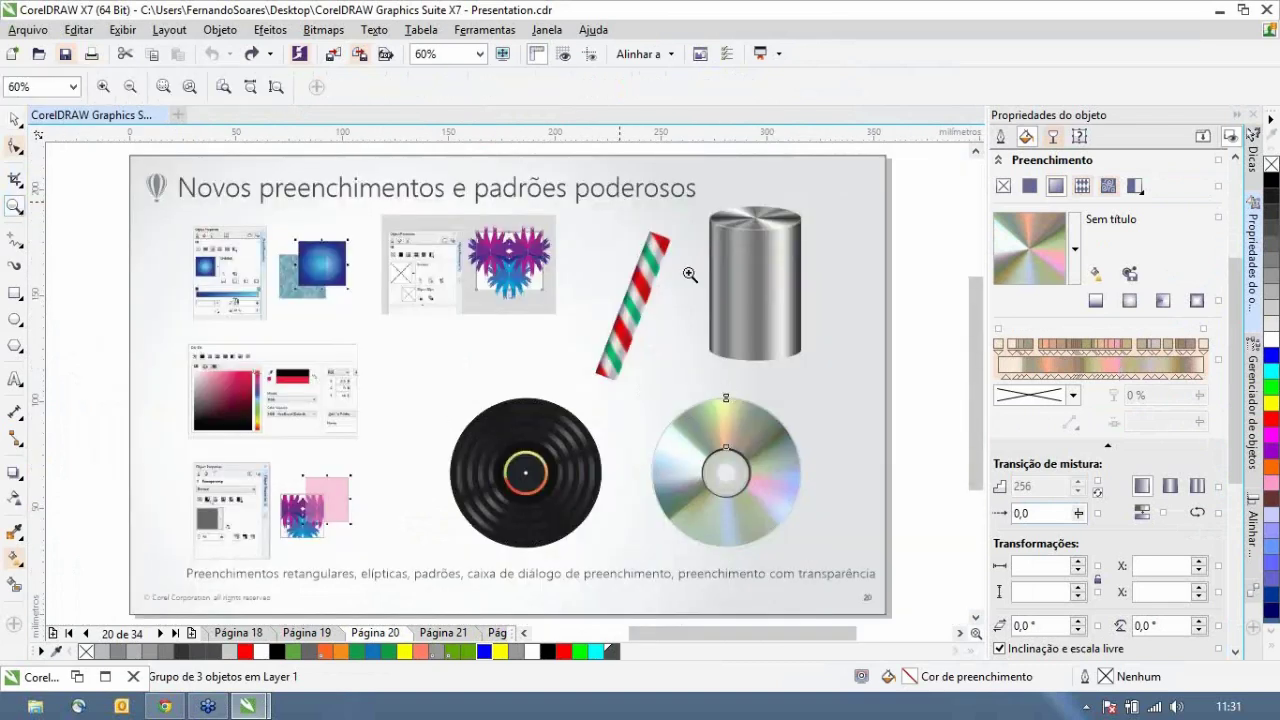
pyautogui.moveTo(620, 188); pyautogui.dragTo(815, 369)
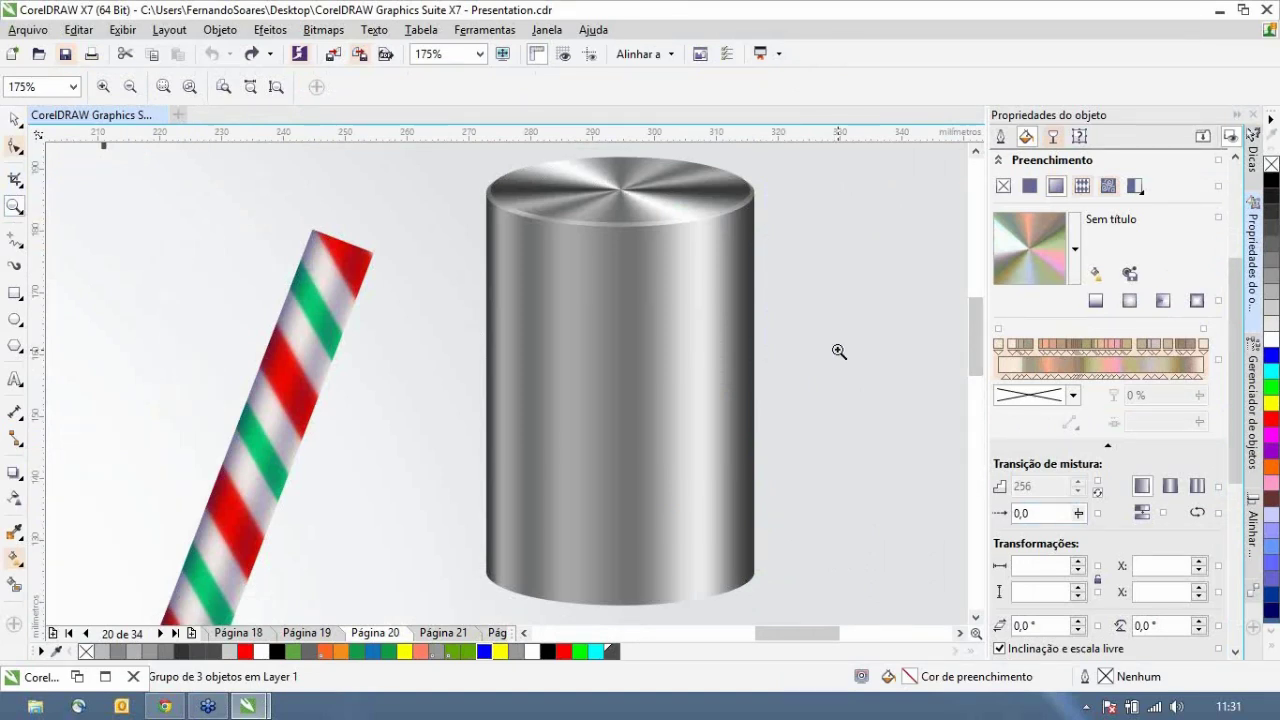
pyautogui.rightClick(838, 351)
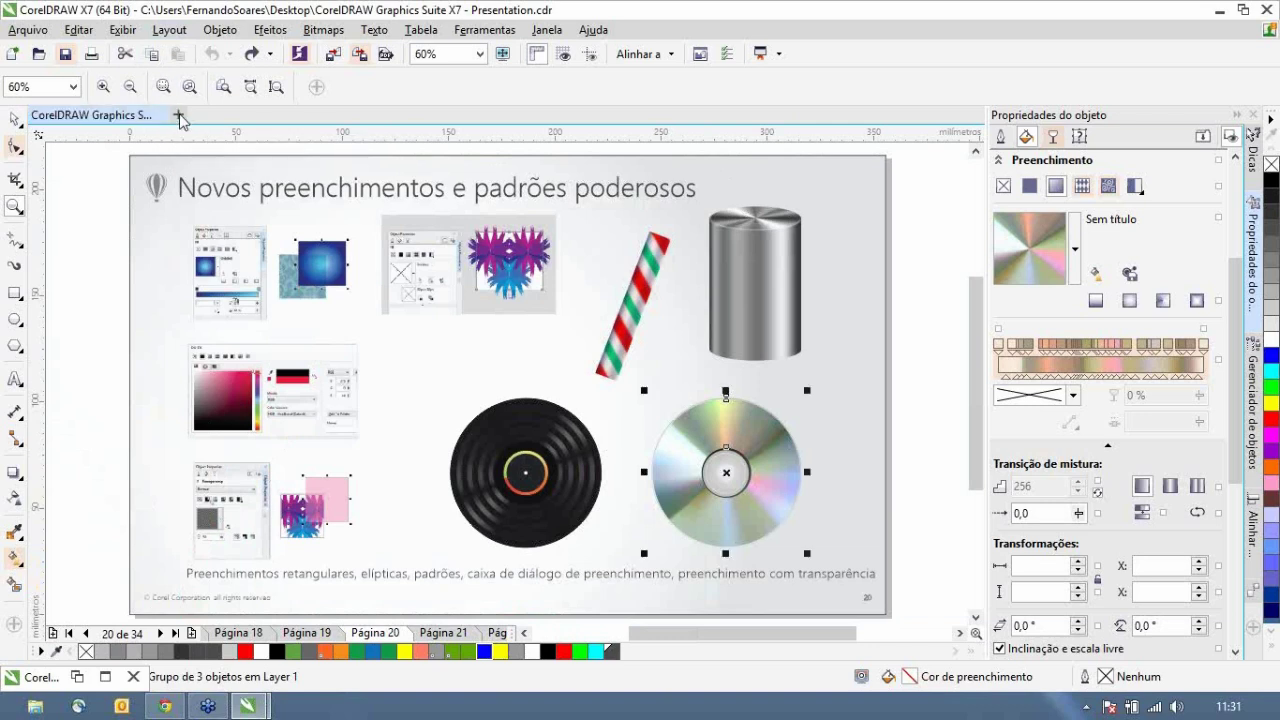
# - Create a new A4 document and draw a square about 114 mm wide, centred on the page
pyautogui.click(180, 116)
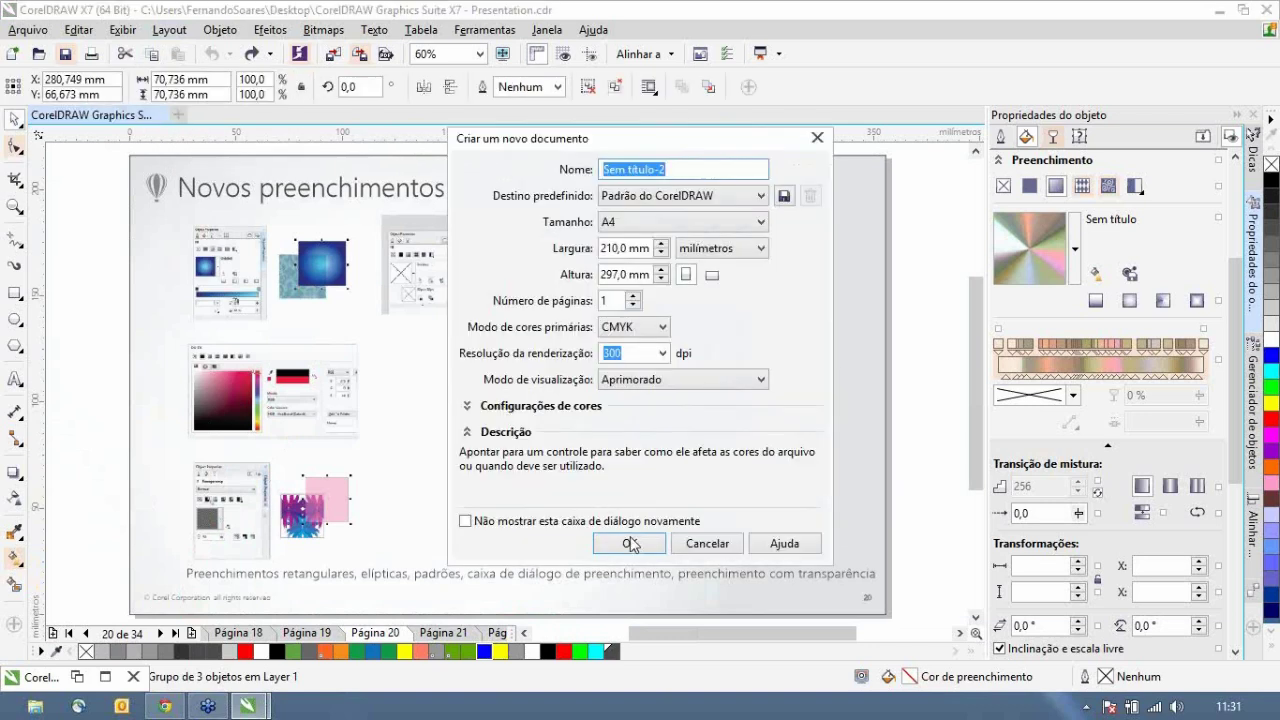
pyautogui.press('Return')
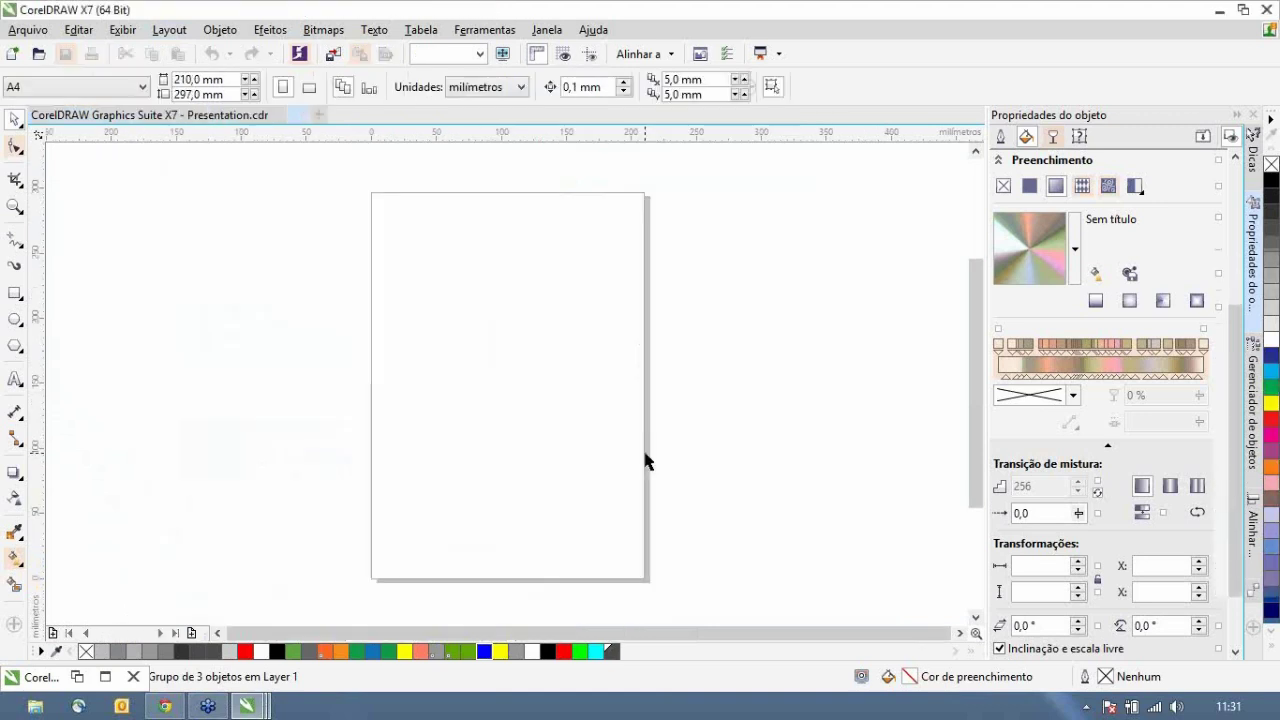
pyautogui.click(17, 294)
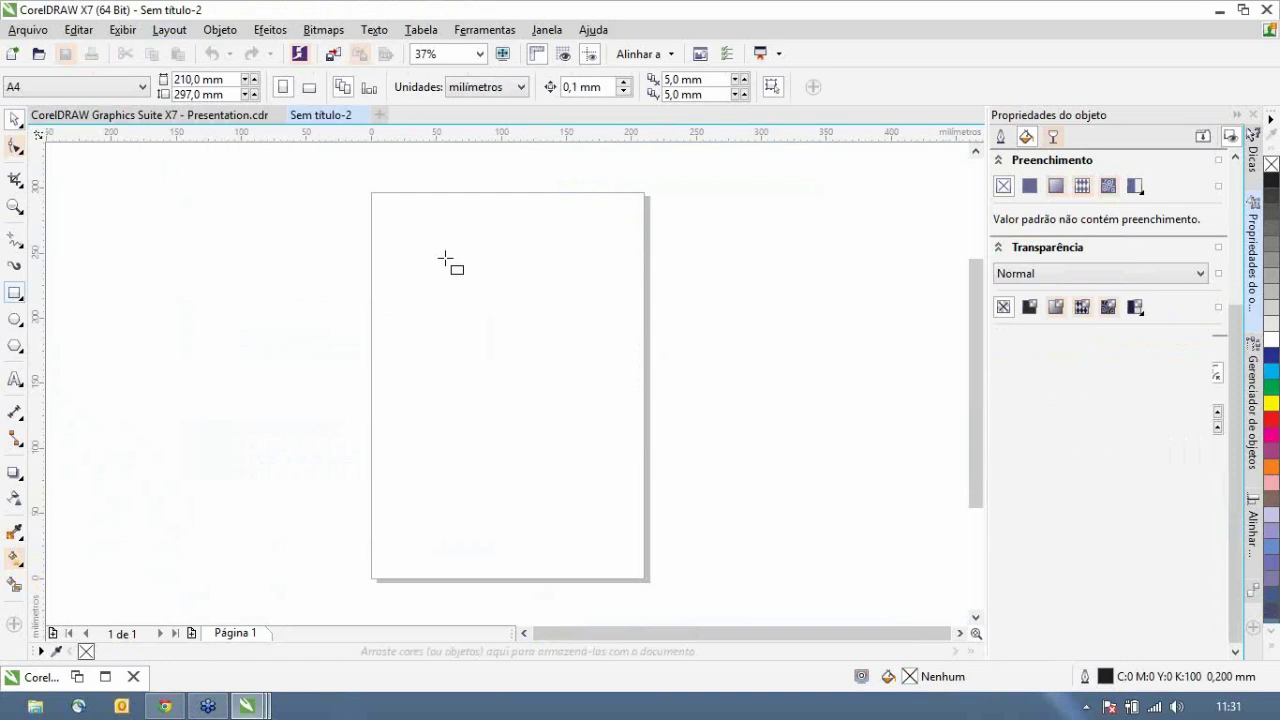
pyautogui.moveTo(432, 258); pyautogui.dragTo(582, 408)
pyautogui.press('p')
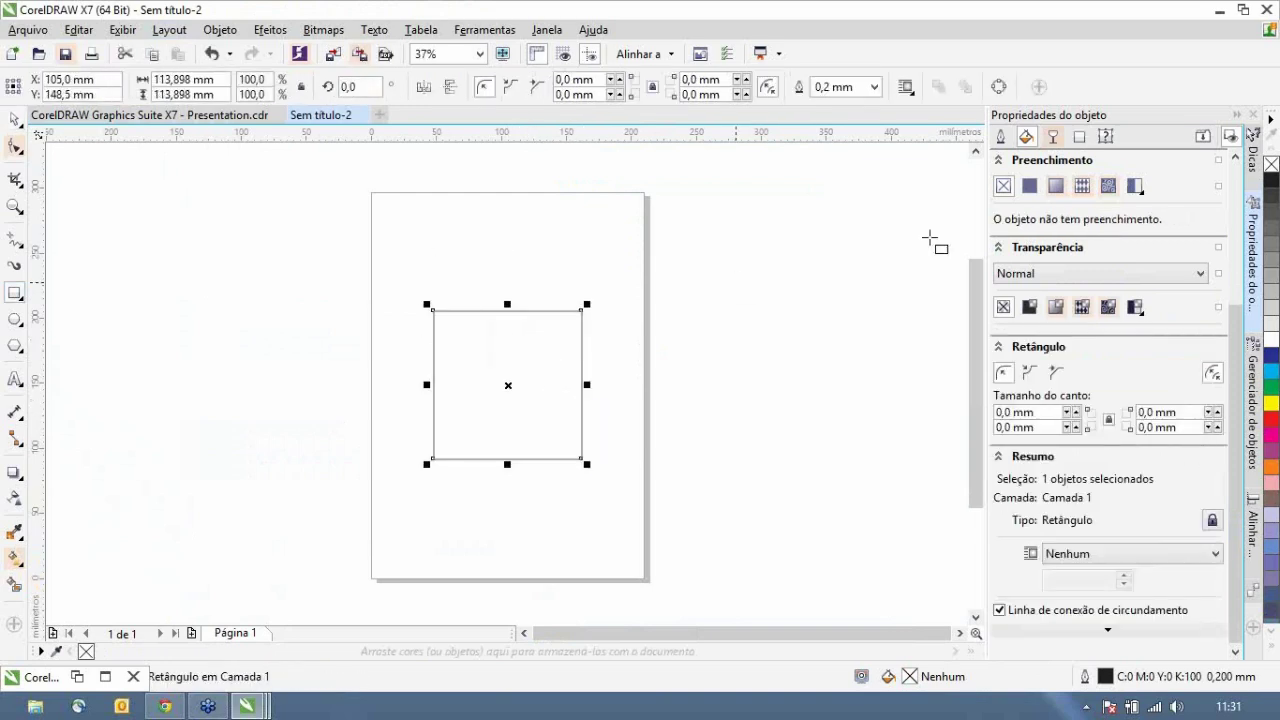
# - Give the square a rectangular fountain fill and start editing it with the Interactive Fill tool
pyautogui.click(1056, 187)
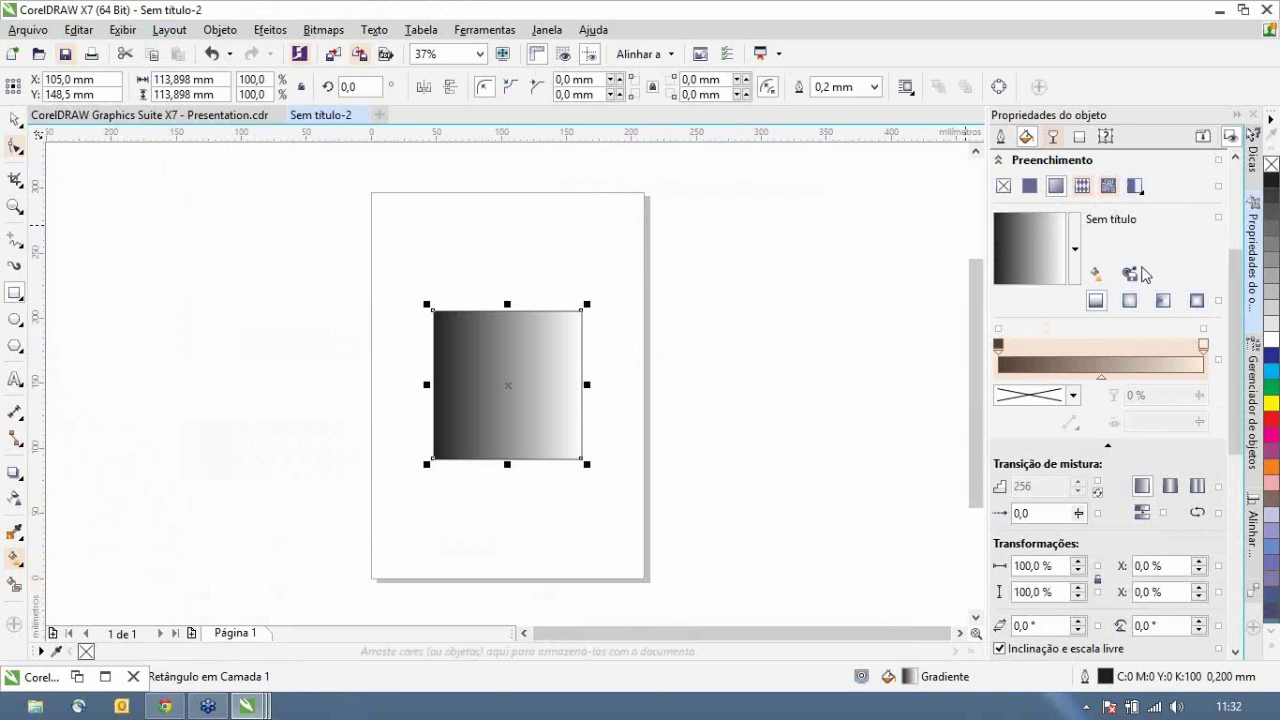
pyautogui.click(1196, 301)
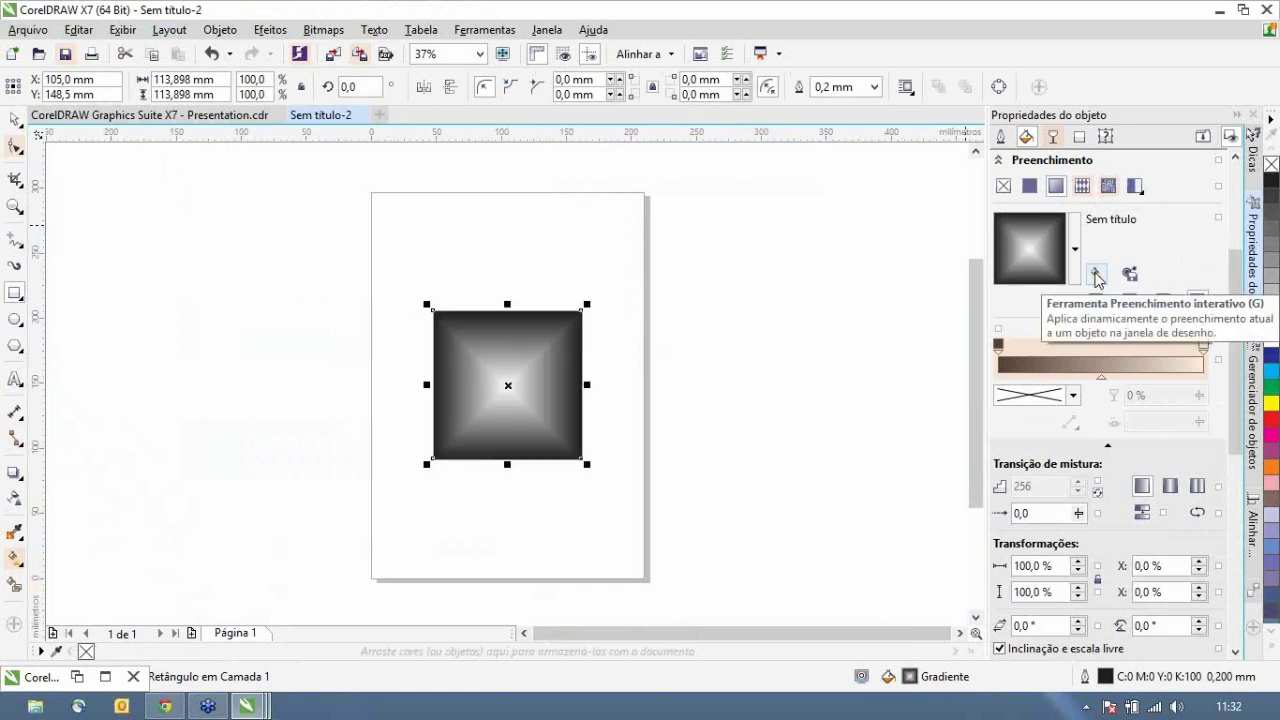
pyautogui.click(1097, 277)
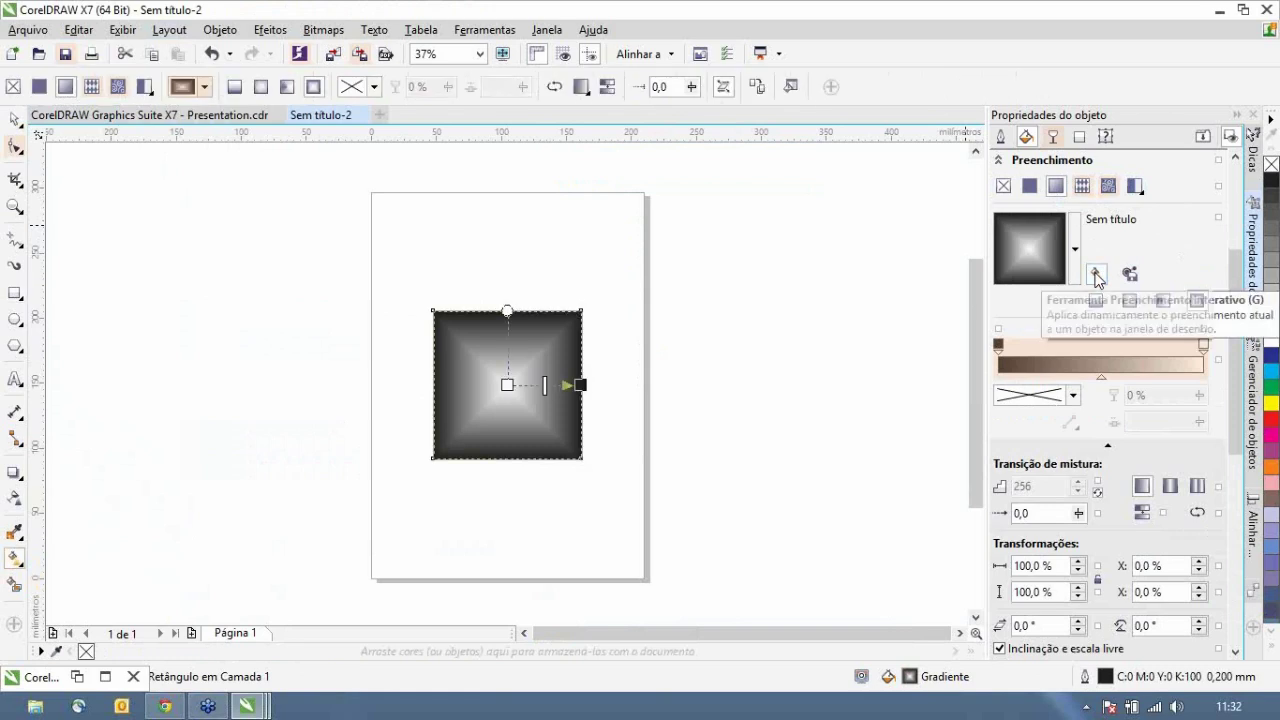
# - Try rotating the fountain fill and placing its centre below the square, and undo both changes
pyautogui.moveTo(481, 466); pyautogui.dragTo(438, 522)
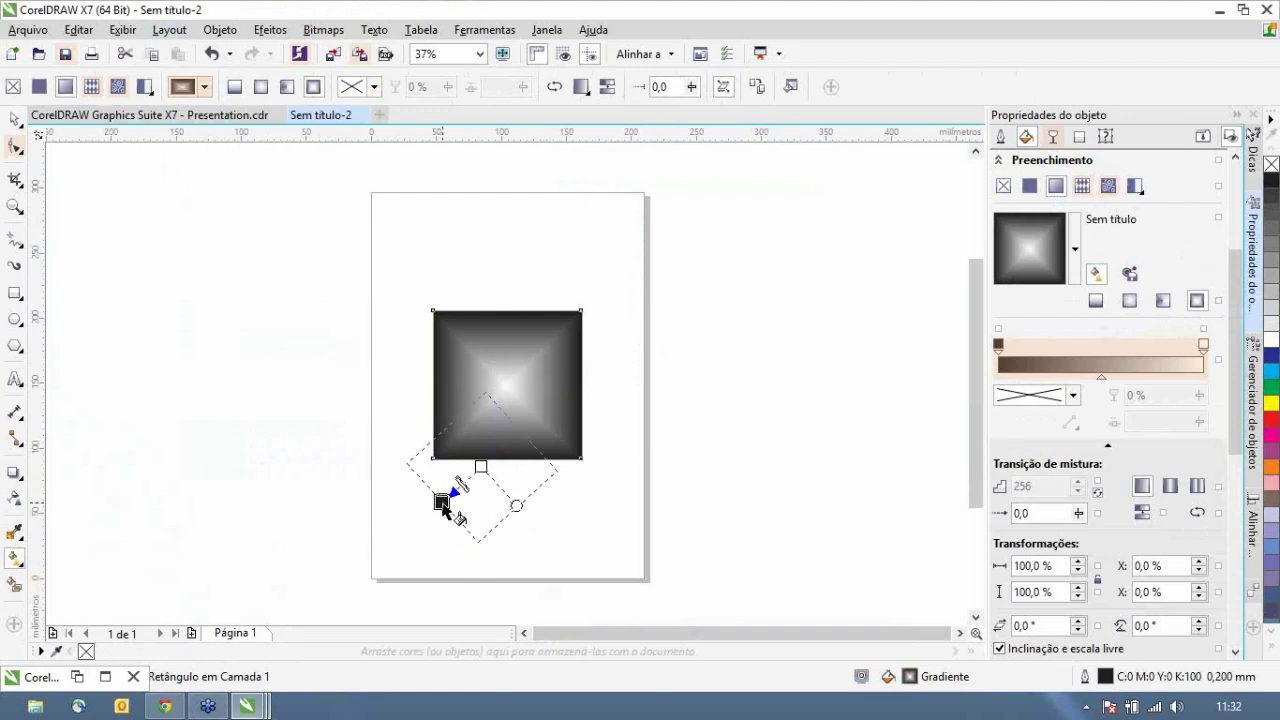
pyautogui.moveTo(498, 455); pyautogui.dragTo(507, 416)
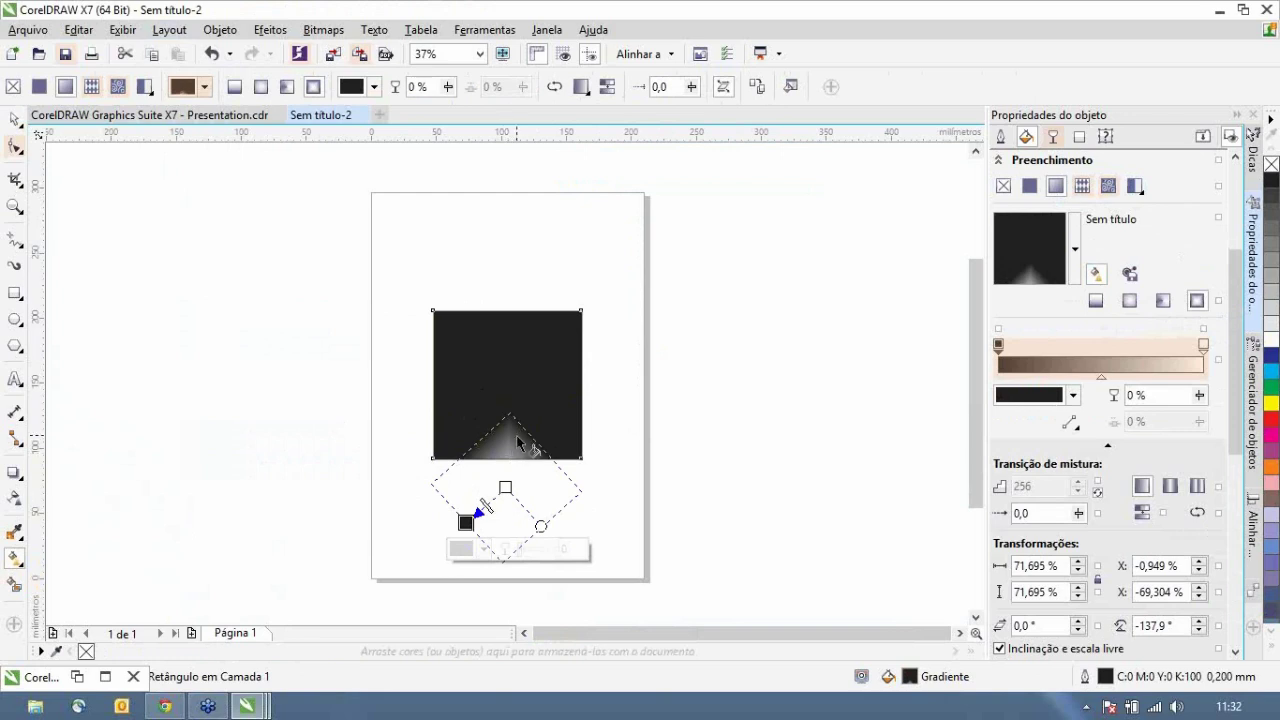
pyautogui.hotkey('ctrl', 'z')
pyautogui.hotkey('ctrl', 'z')
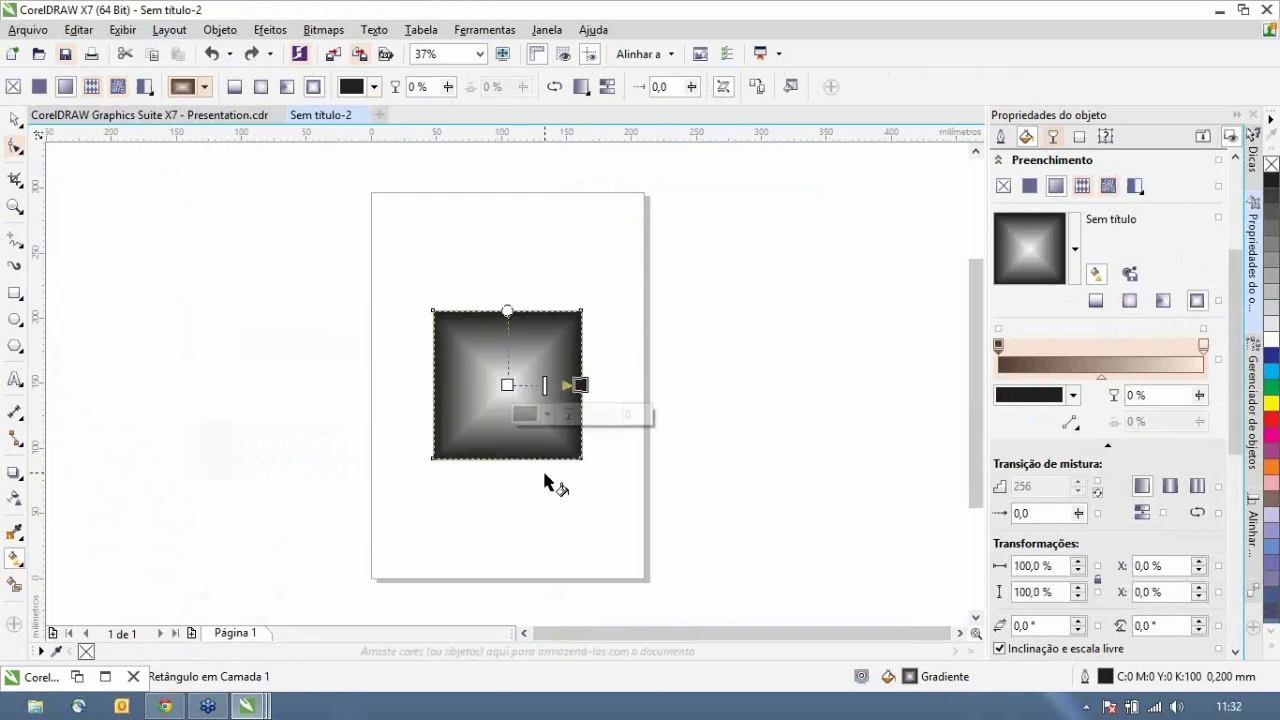
# - Rotate the fountain fill to -135°, shrink it to about 50%, and centre it horizontally just below the square's lower edge
pyautogui.moveTo(503, 457); pyautogui.dragTo(634, 520)
pyautogui.hotkey('ctrl', 'z')
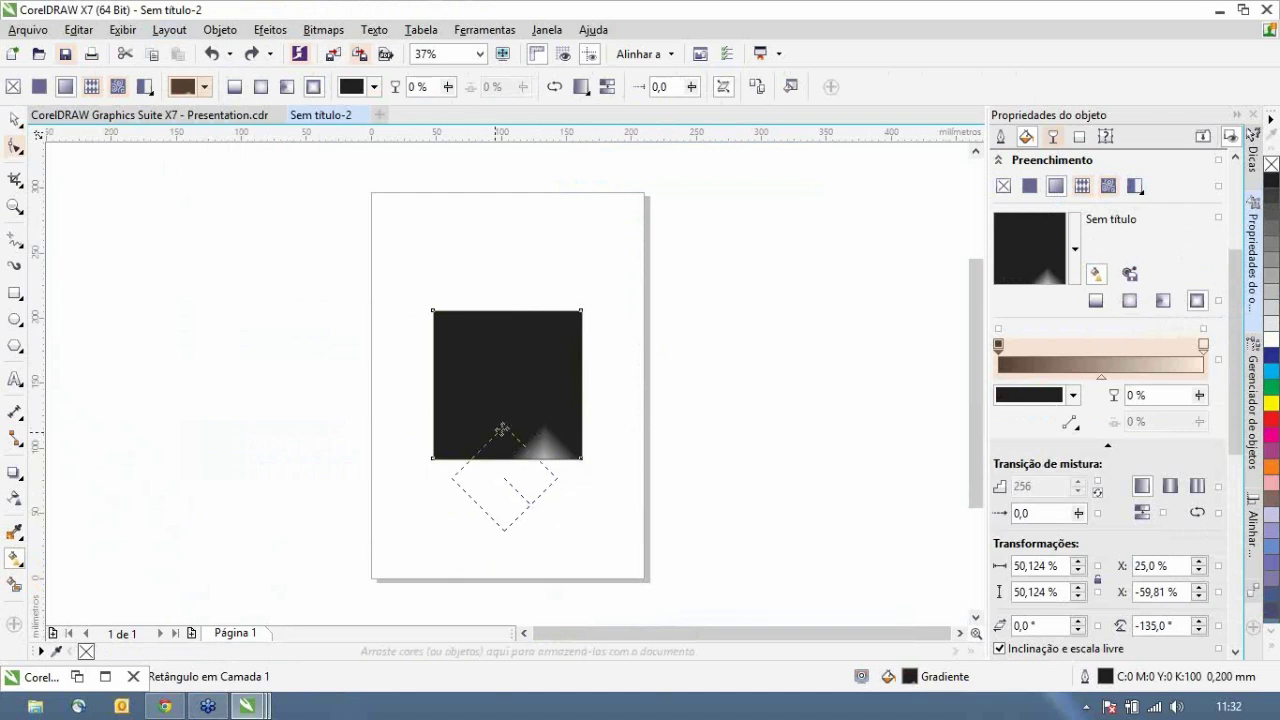
pyautogui.click(499, 426)
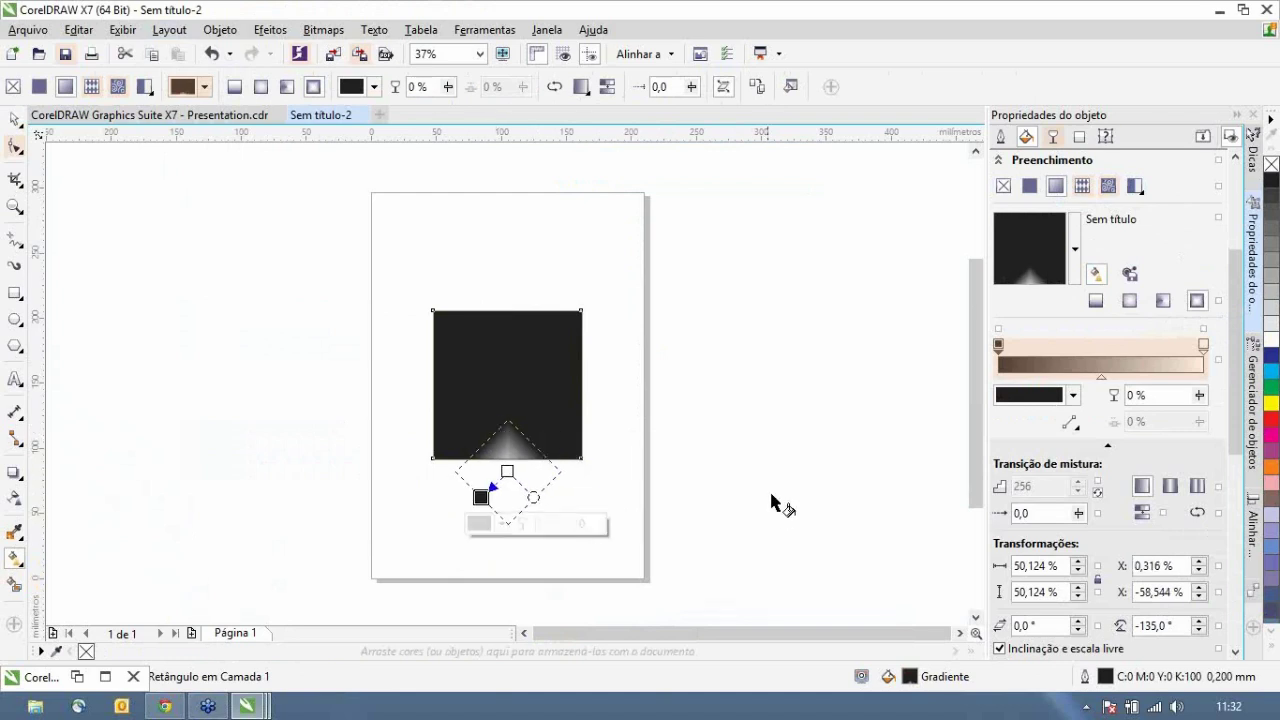
# - Set the fountain fill's centre node to yellow with CMYK 9, 0, 100, 0
pyautogui.click(507, 471)
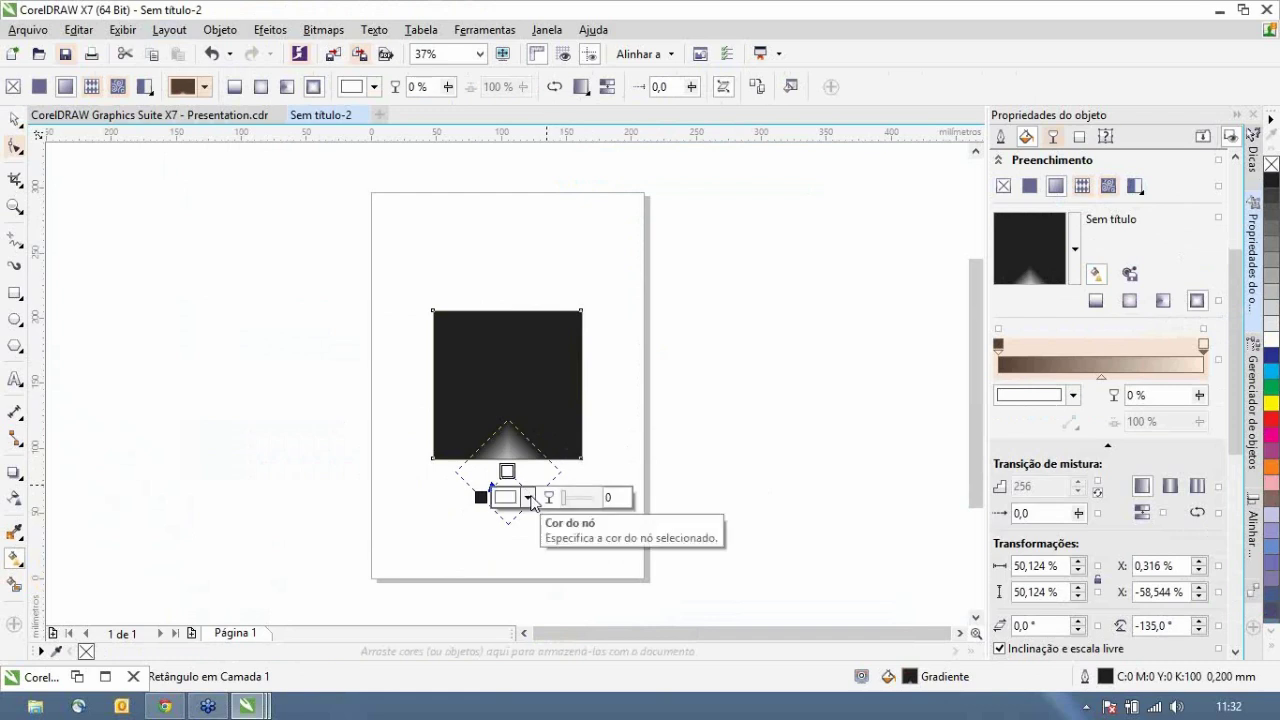
pyautogui.click(529, 498)
pyautogui.moveTo(627, 457); pyautogui.dragTo(630, 437)
pyautogui.click(603, 347)
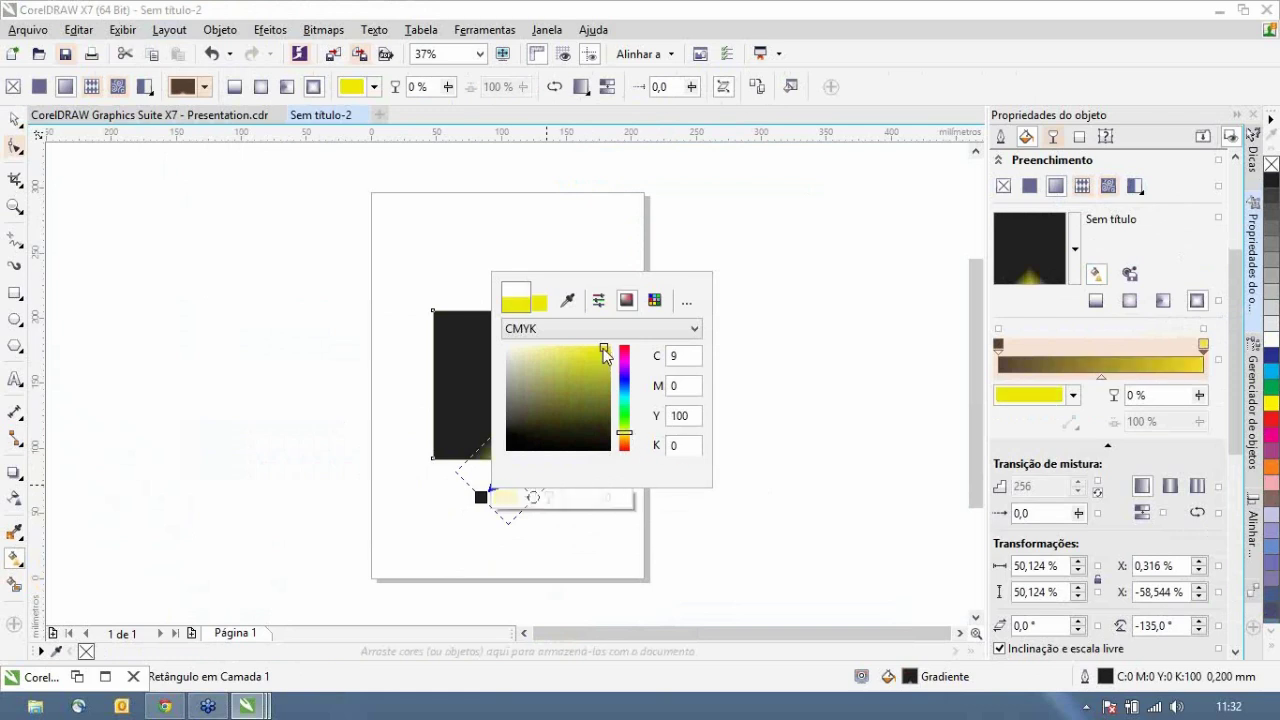
pyautogui.click(459, 411)
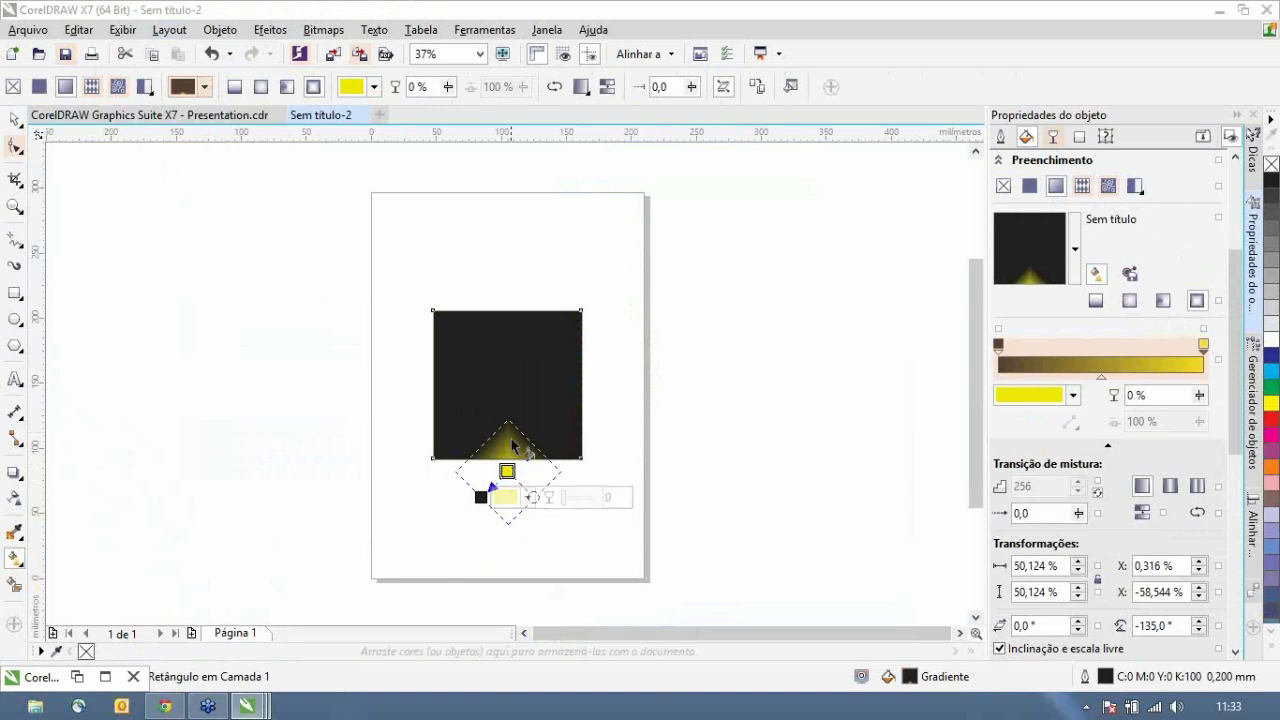
# - Shift the fill's centre up to the square's lower edge and set the blend transition to Repeat (Repetir)
pyautogui.moveTo(509, 420); pyautogui.dragTo(510, 412)
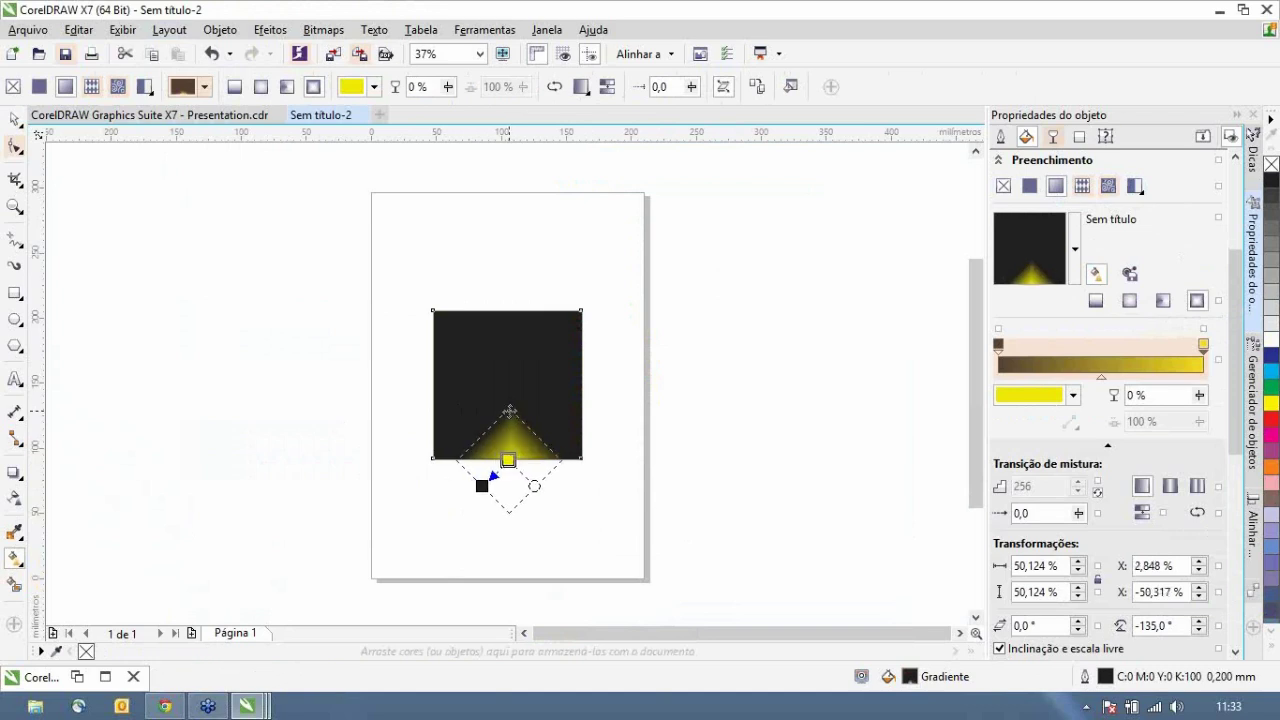
pyautogui.moveTo(508, 460); pyautogui.dragTo(507, 461)
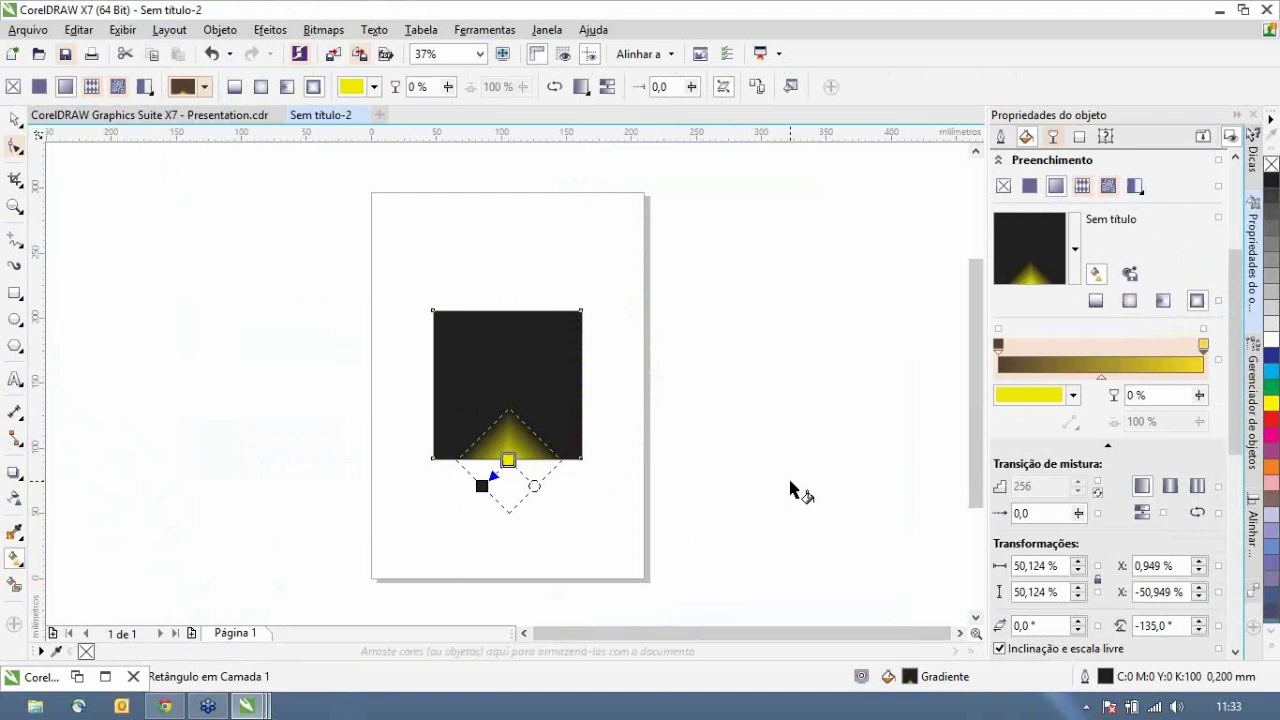
pyautogui.click(1170, 488)
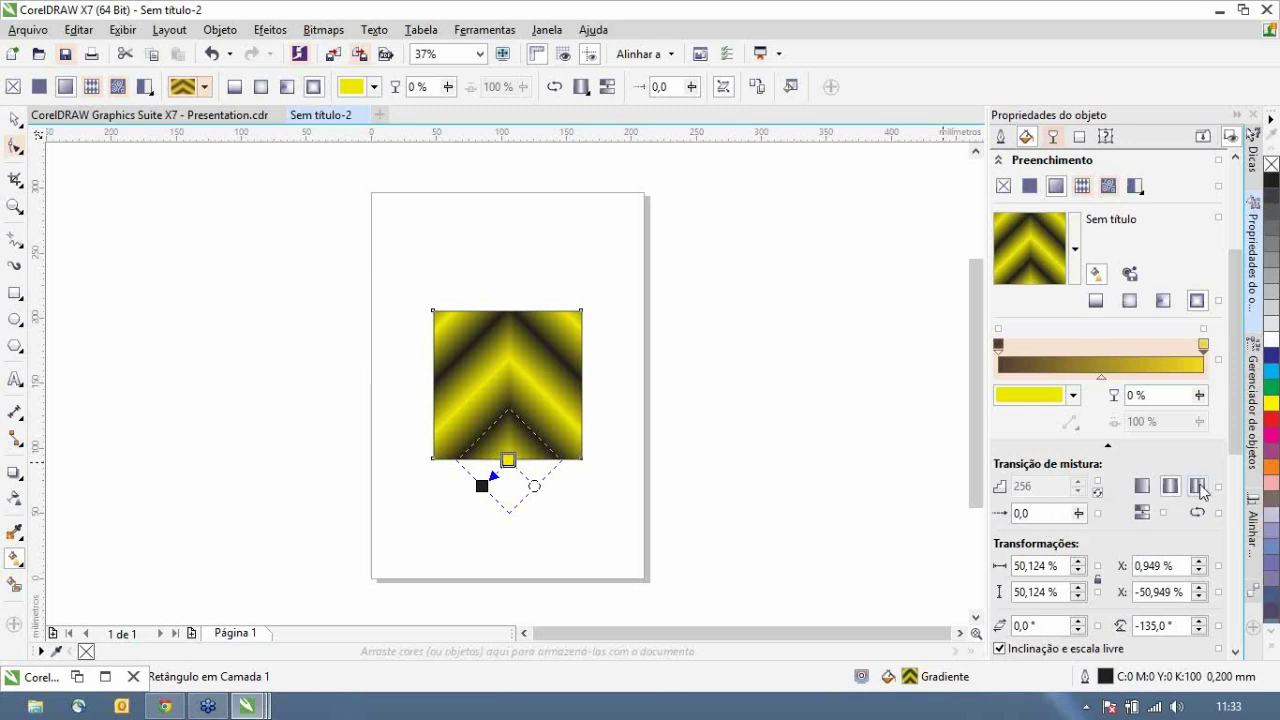
pyautogui.click(1198, 487)
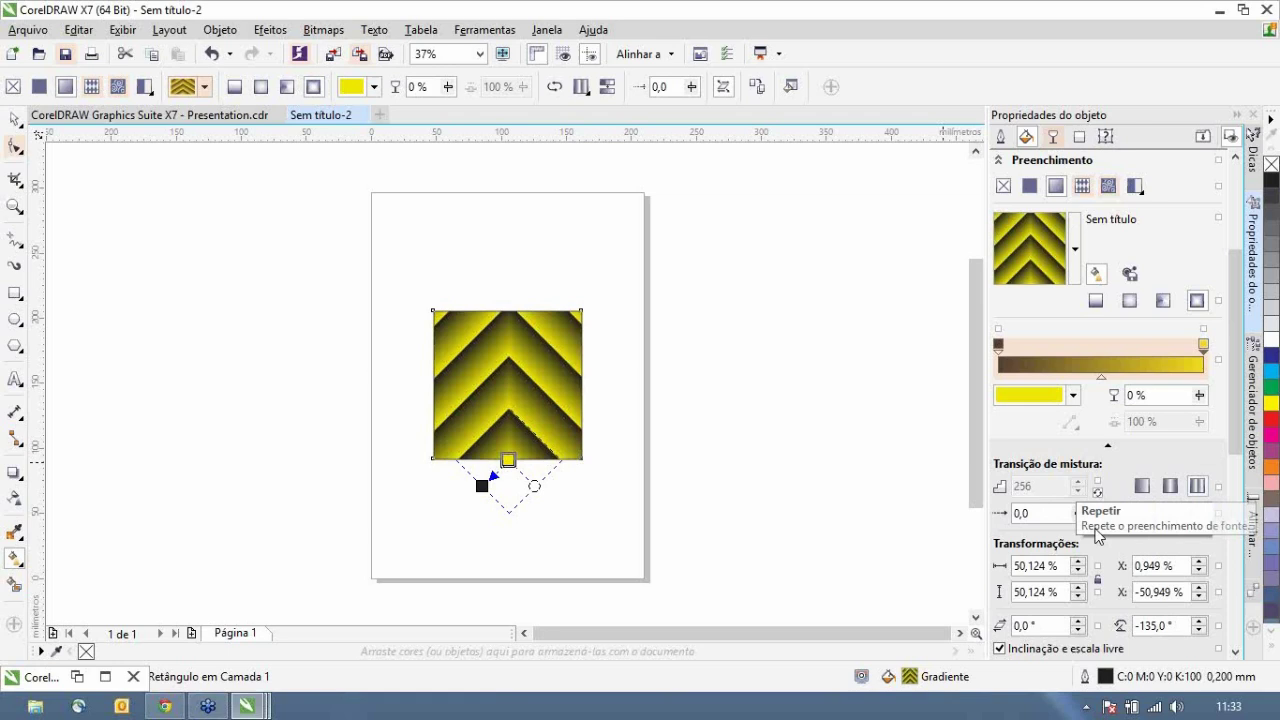
# - Set the fill's acceleration to -100 for hard-edged yellow and black chevrons, and deselect the square
pyautogui.moveTo(1085, 527); pyautogui.dragTo(985, 538)
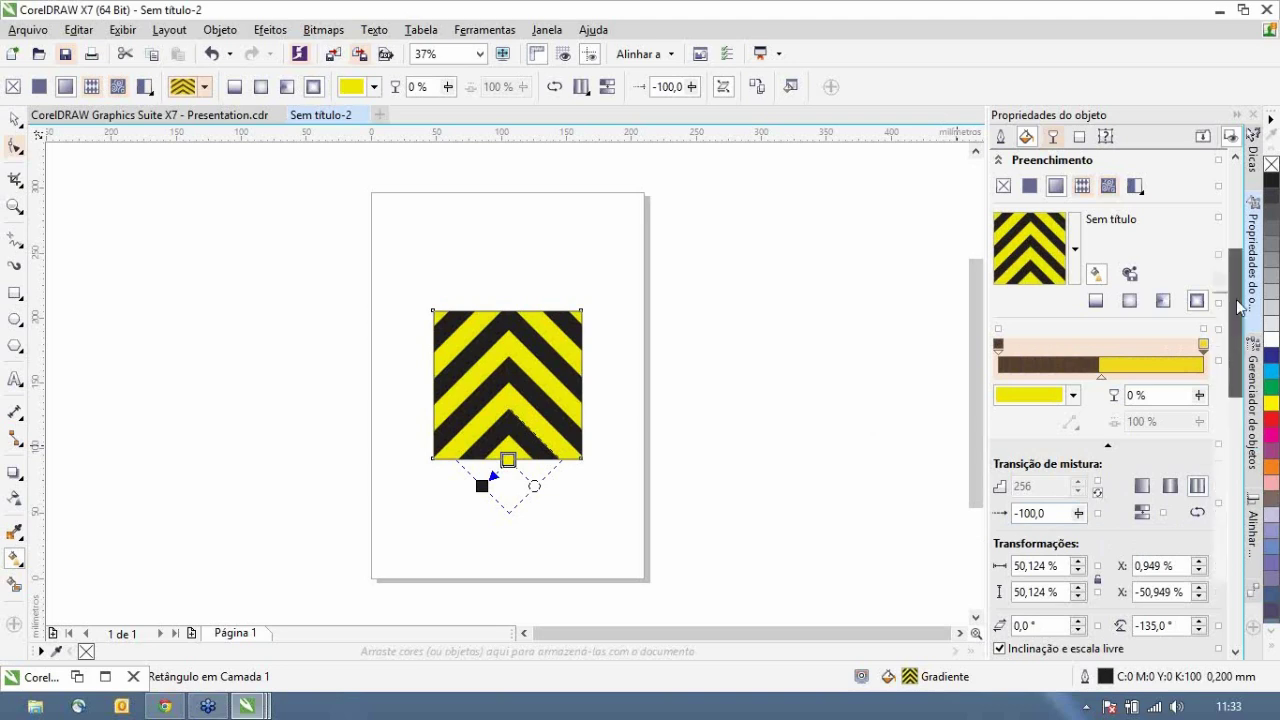
pyautogui.scroll(3, 1236, 340)
pyautogui.scroll(-2, 1236, 357)
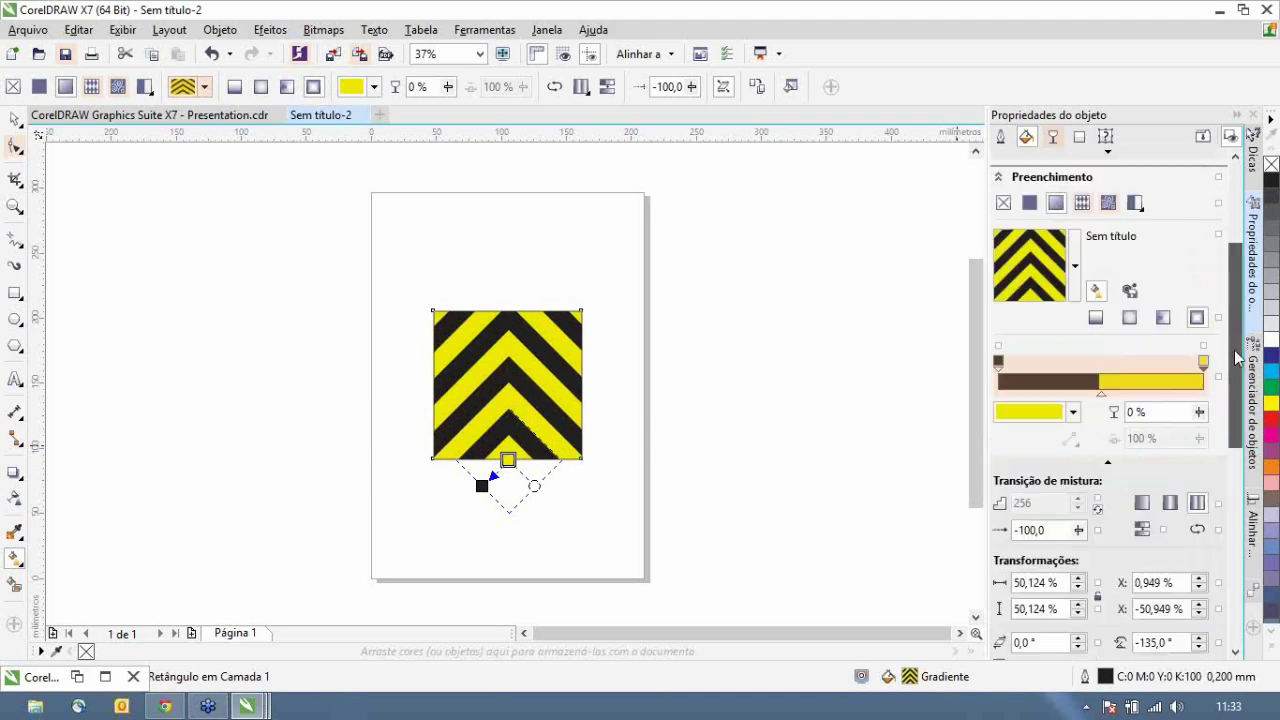
pyautogui.scroll(1, 1238, 355)
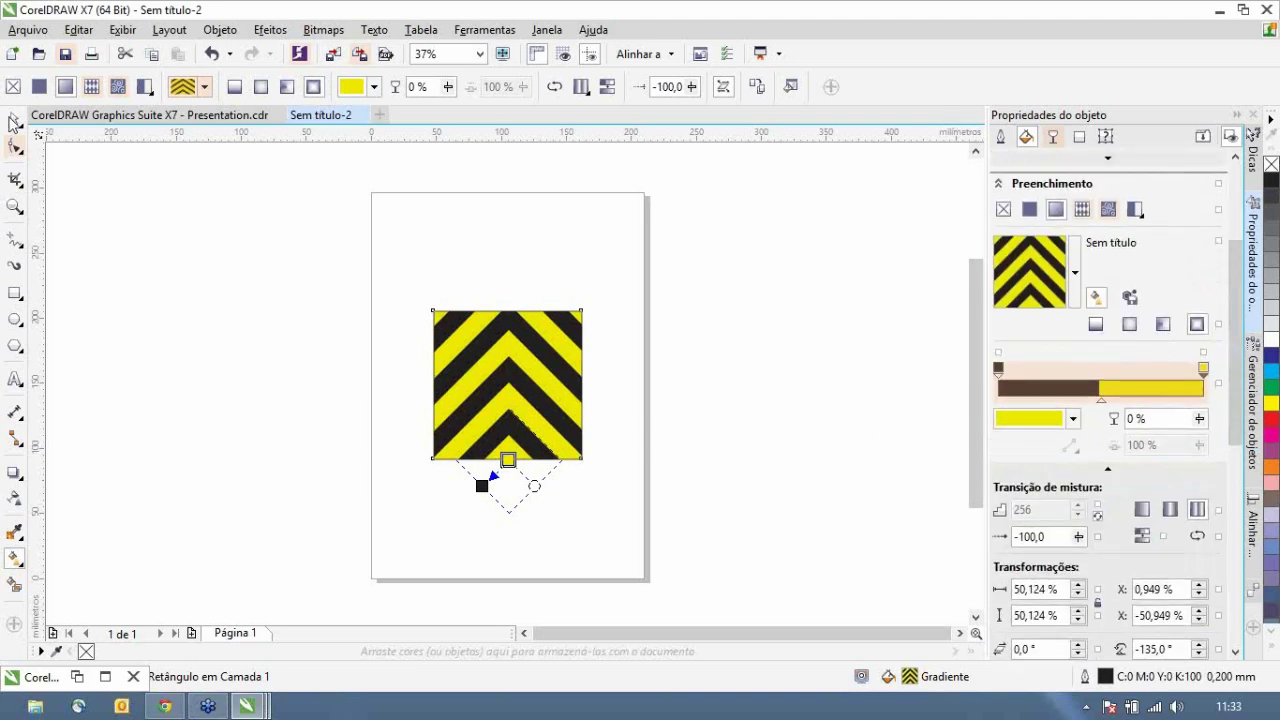
pyautogui.click(141, 212)
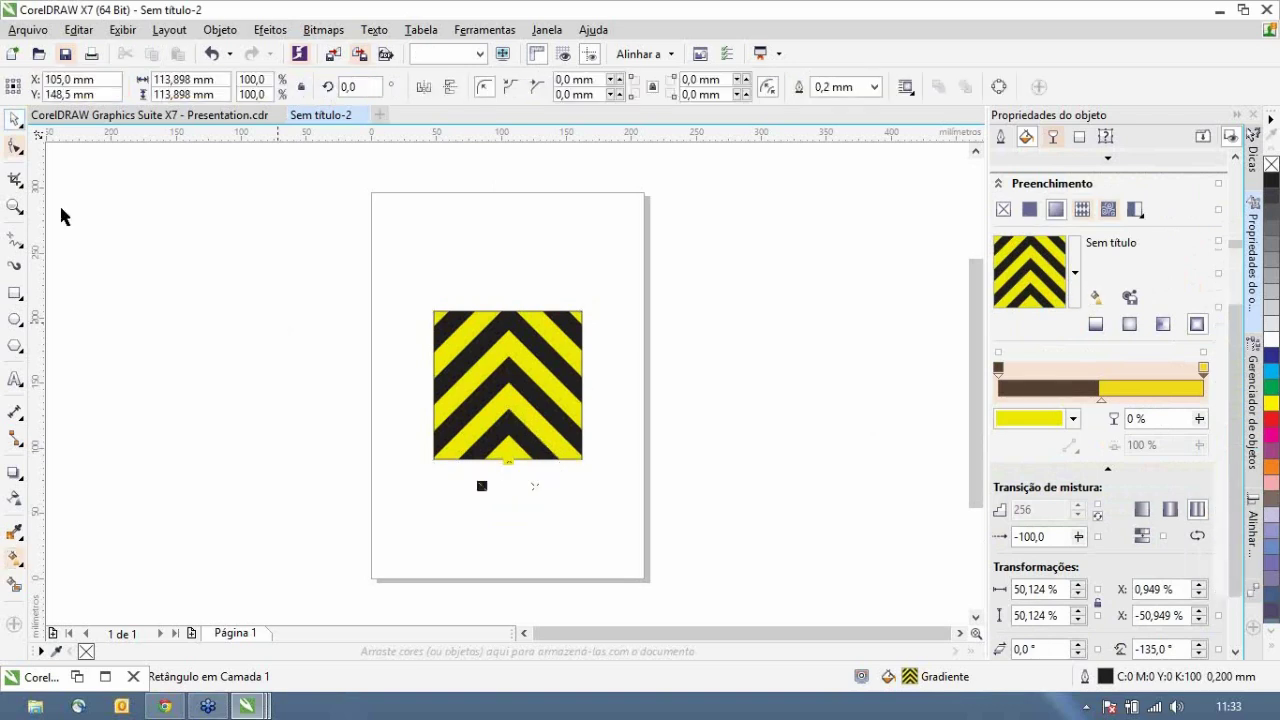
# - Draw a second square of the same size over the chevron square and give it a rectangular fountain fill
pyautogui.click(14, 294)
pyautogui.moveTo(448, 336); pyautogui.dragTo(583, 459)
pyautogui.click(1058, 190)
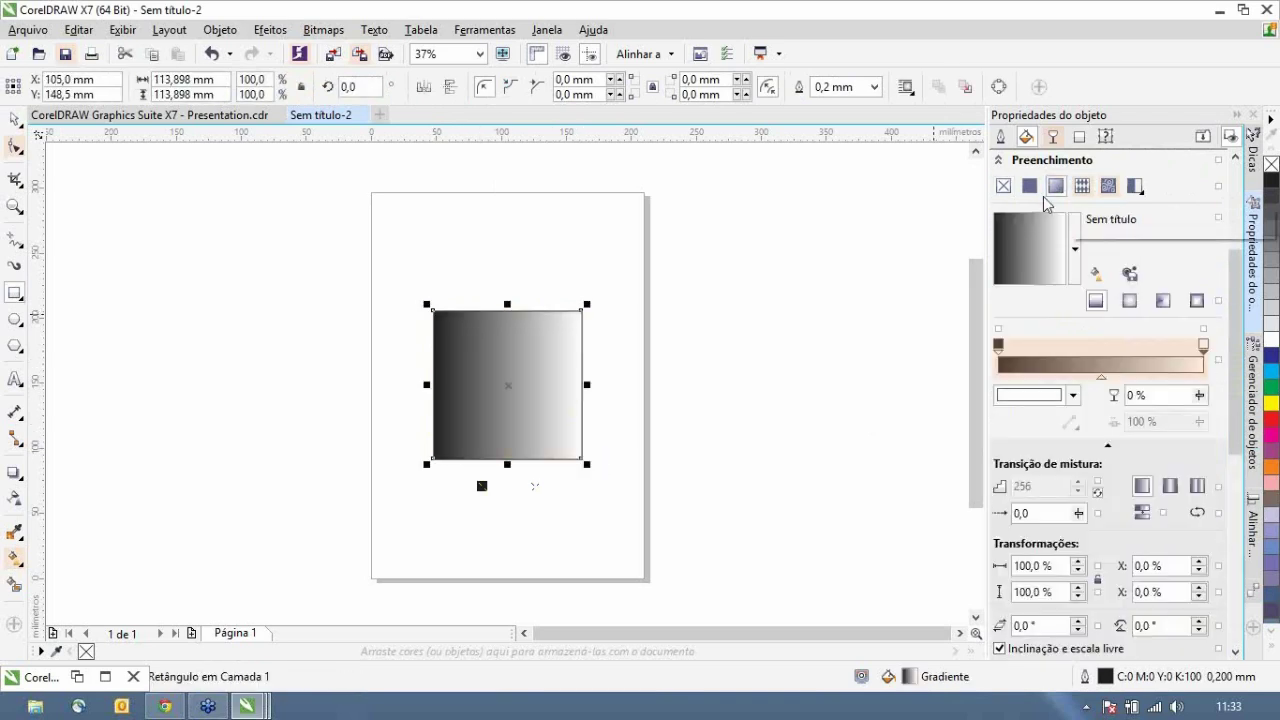
pyautogui.click(1198, 302)
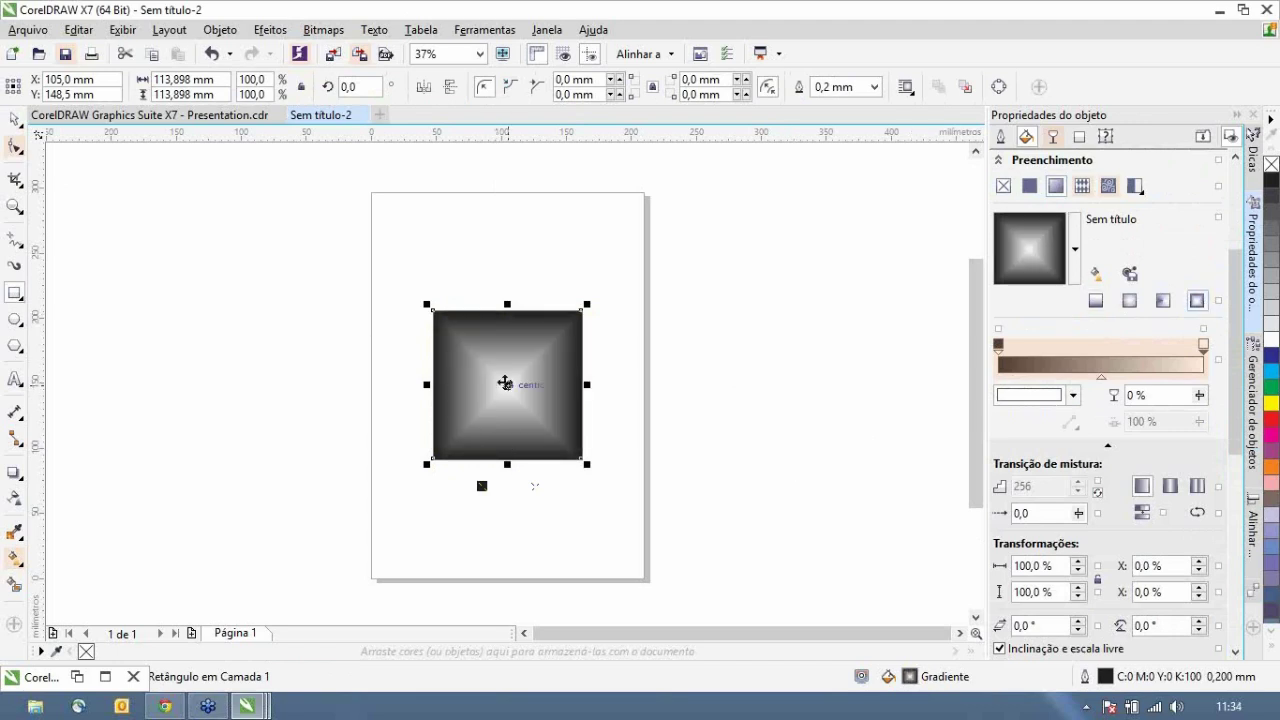
pyautogui.click(1097, 274)
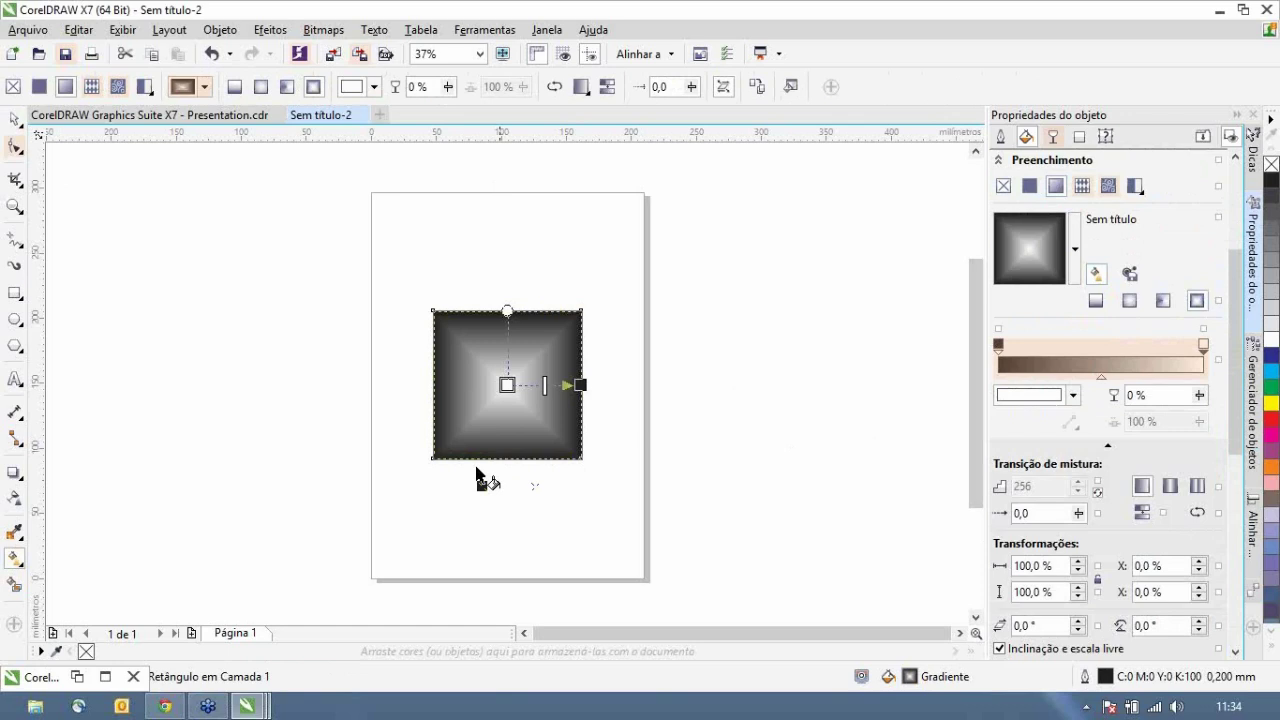
# - Set the transparency of the top square's centre node to 84% and deselect the square
pyautogui.click(507, 384)
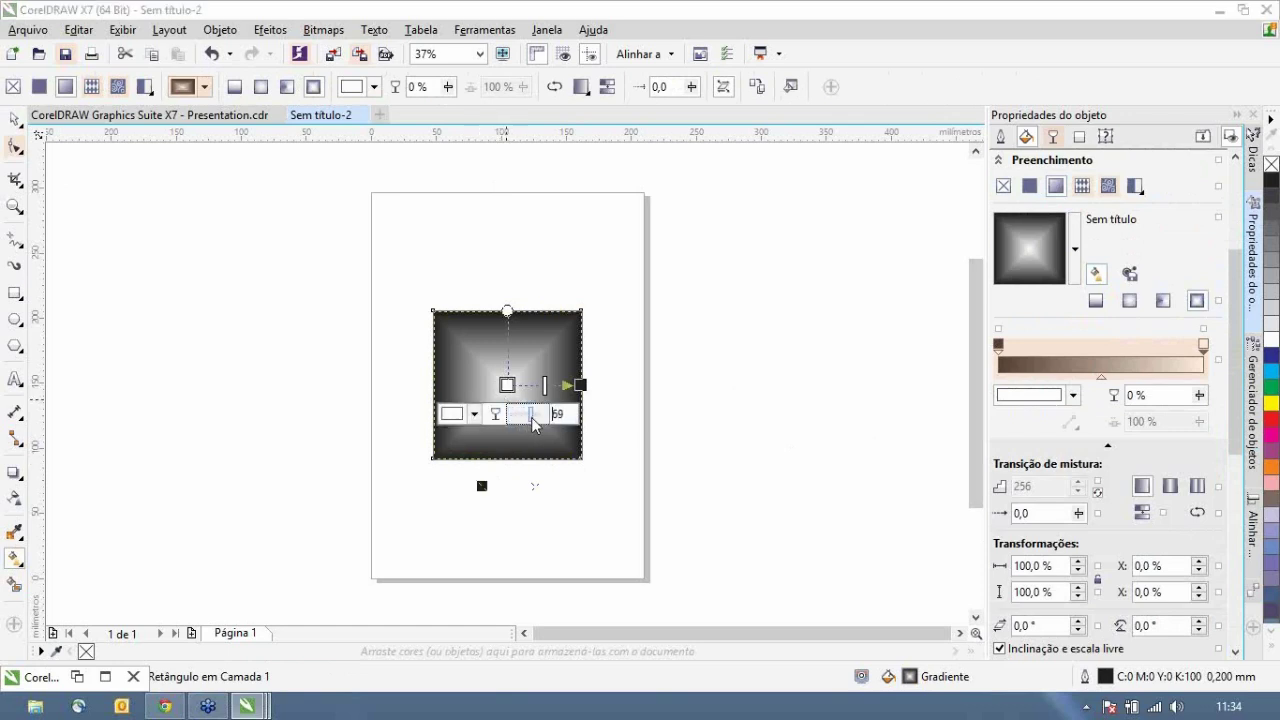
pyautogui.moveTo(531, 417); pyautogui.dragTo(537, 421)
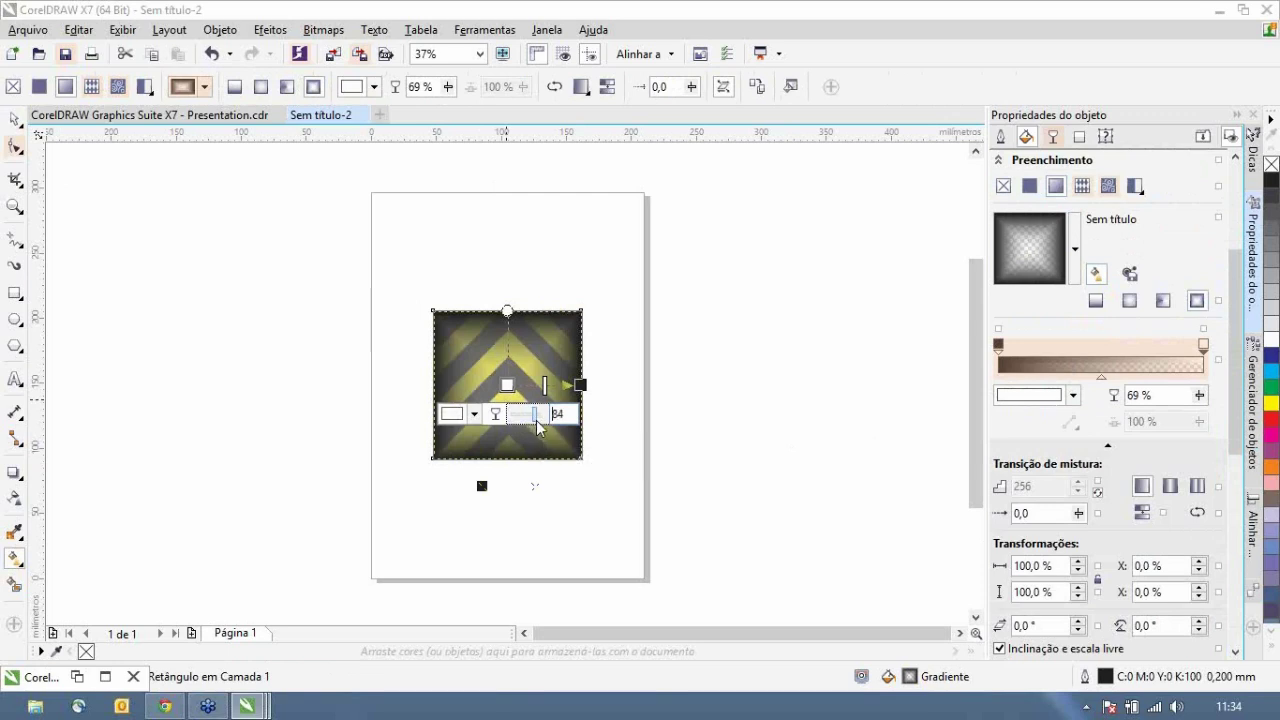
pyautogui.click(14, 120)
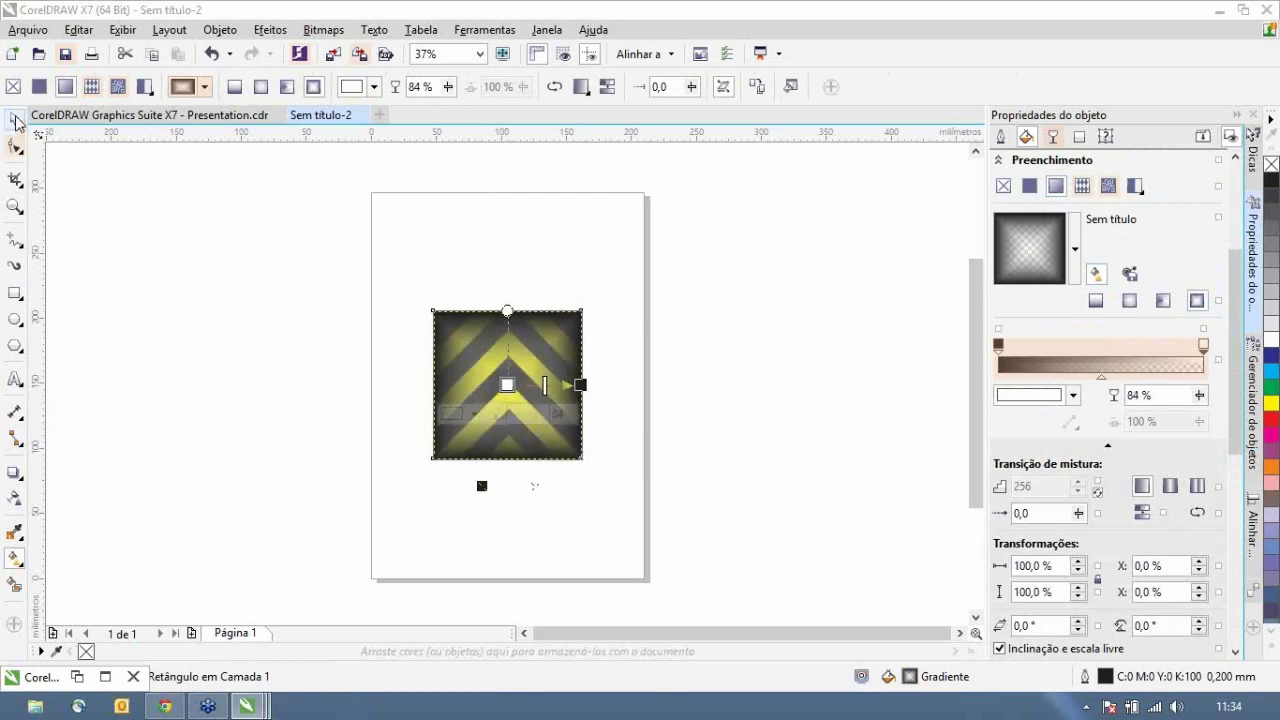
pyautogui.click(134, 203)
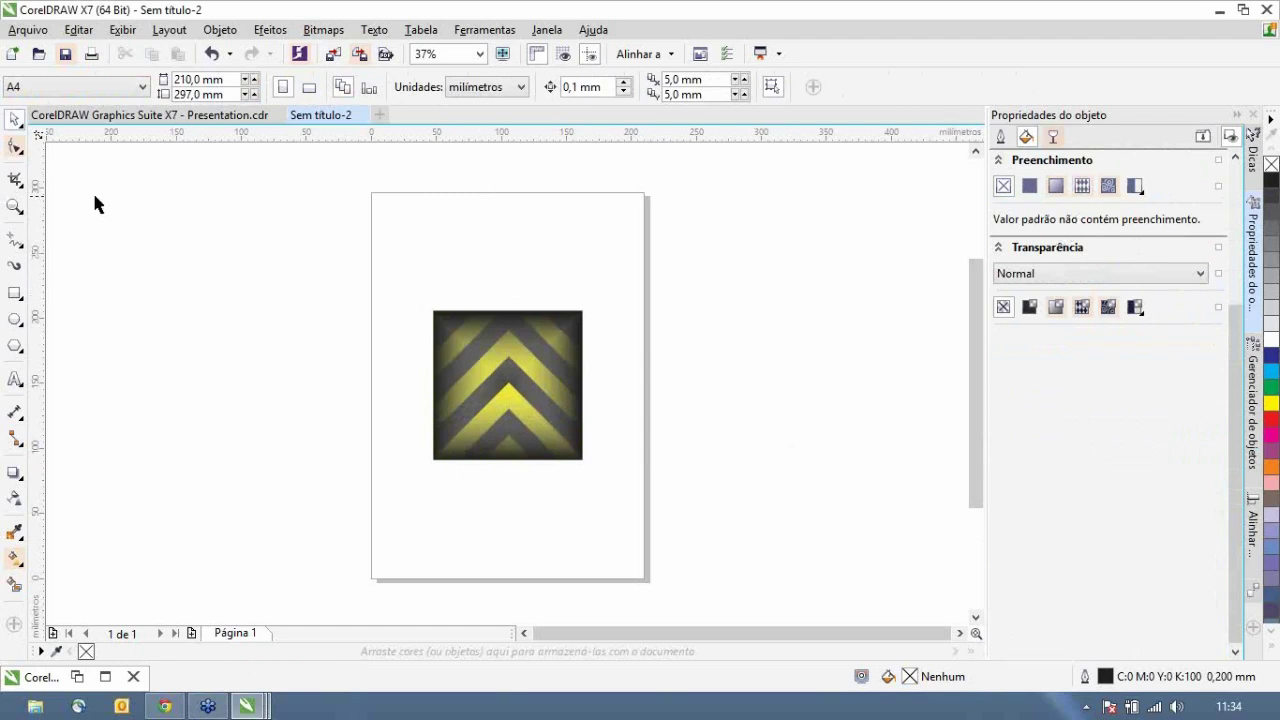
# - Select both stacked chevron squares and move them up towards the page's upper edge
pyautogui.moveTo(388, 268); pyautogui.dragTo(707, 524)
pyautogui.moveTo(473, 379); pyautogui.dragTo(503, 294)
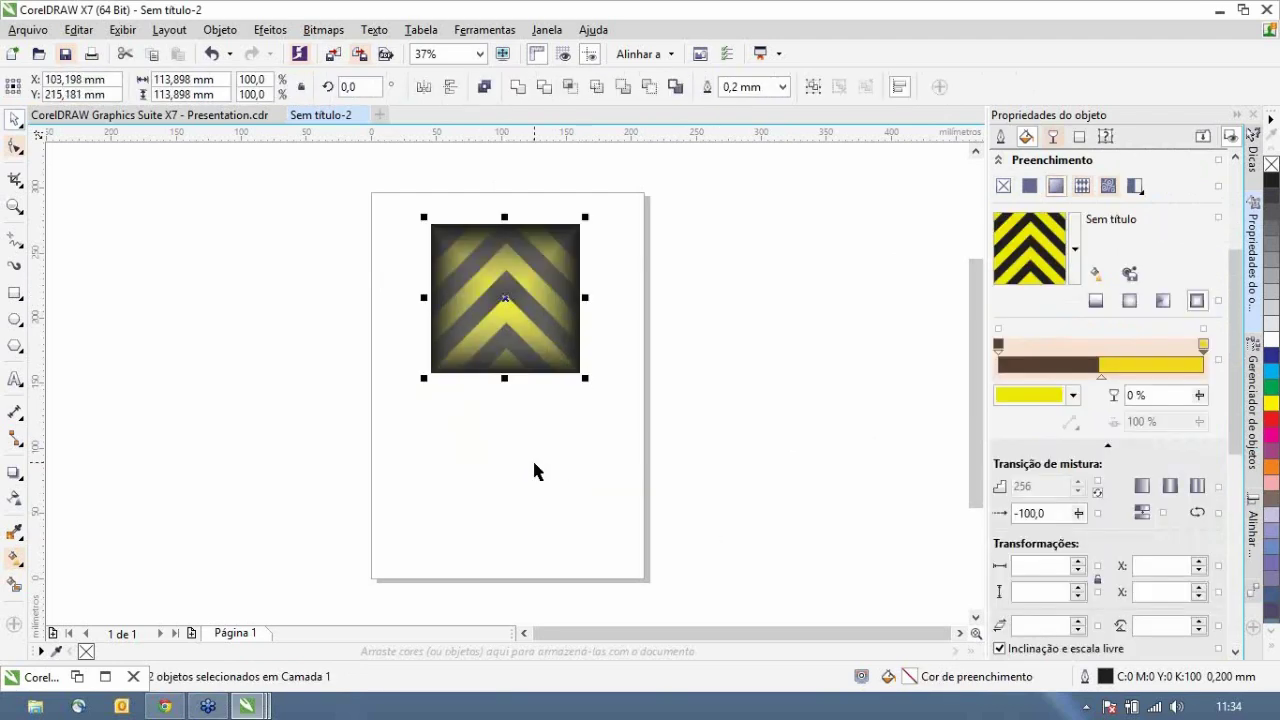
# - Draw a circle about 92 mm in diameter below the squares and give it an elliptical fountain fill
pyautogui.click(15, 318)
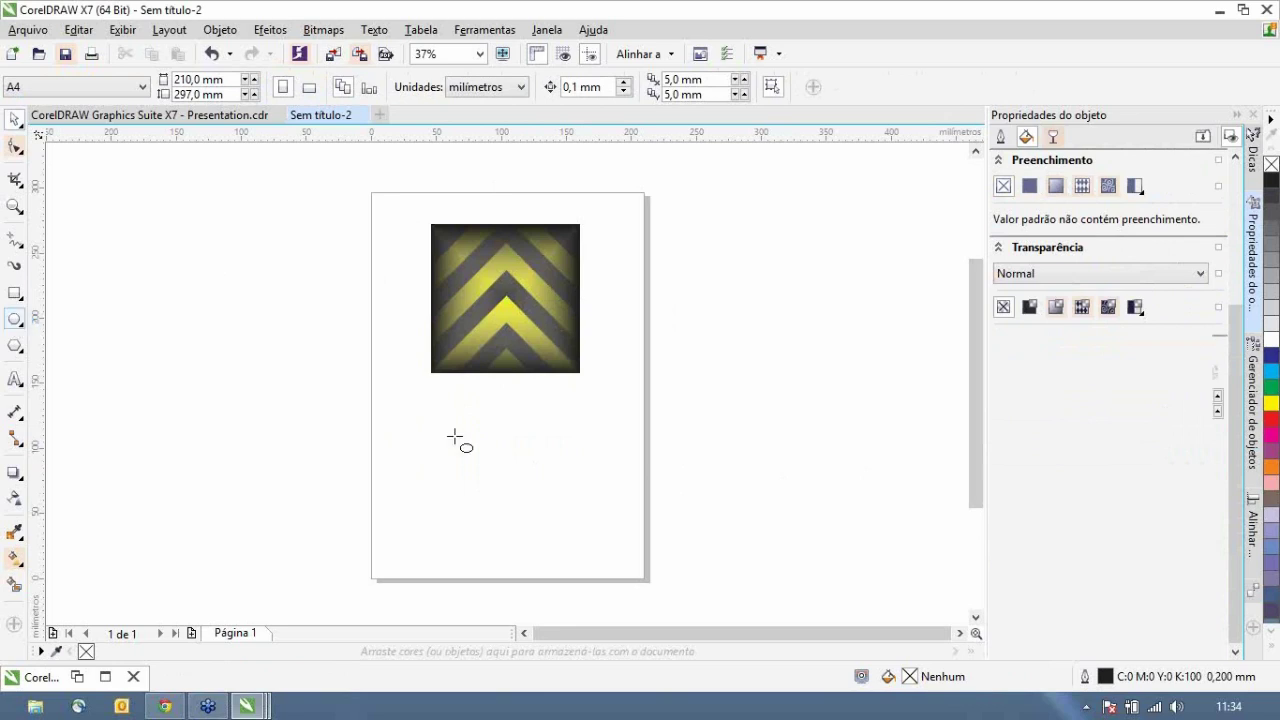
pyautogui.moveTo(453, 437); pyautogui.dragTo(577, 557)
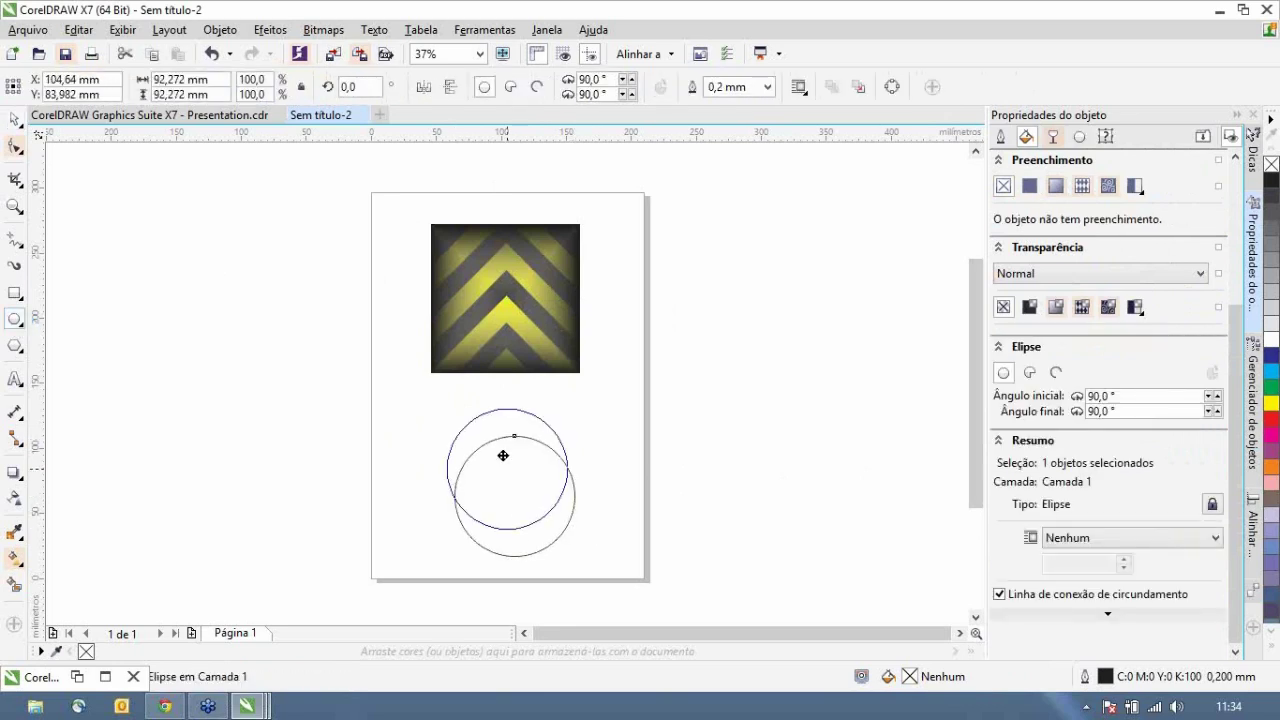
pyautogui.click(1055, 186)
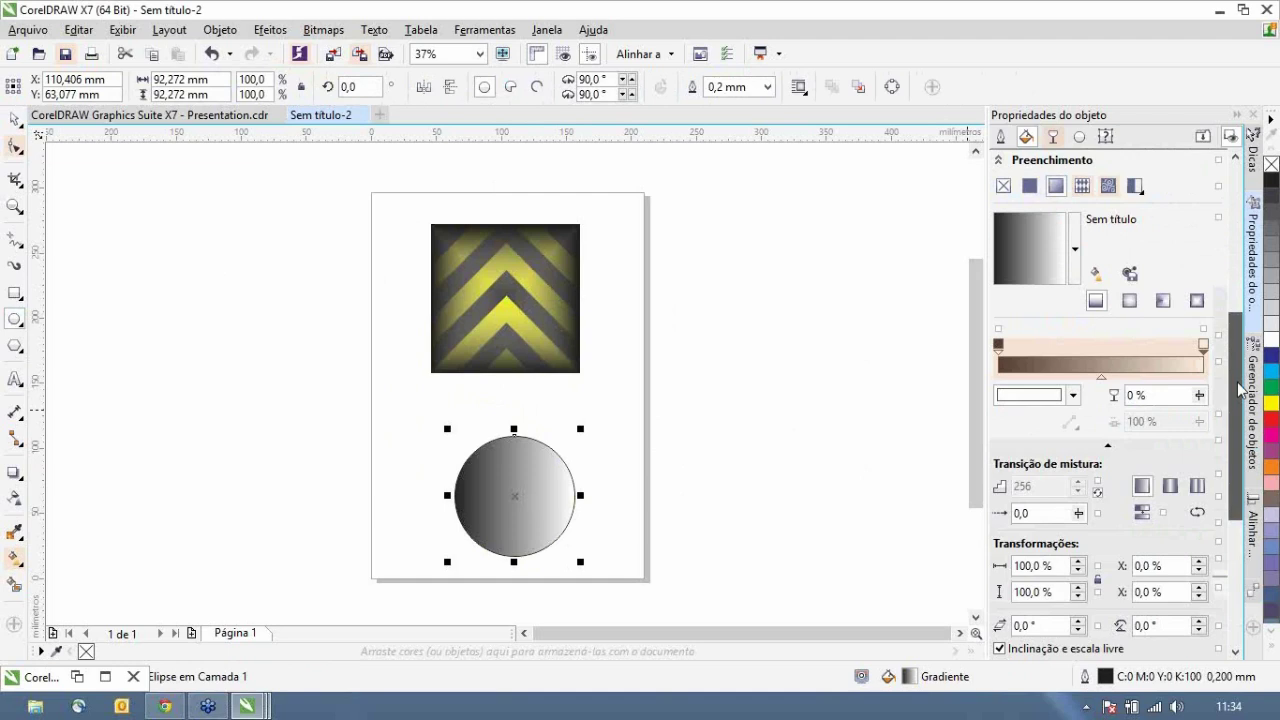
pyautogui.scroll(-3, 1010, 500)
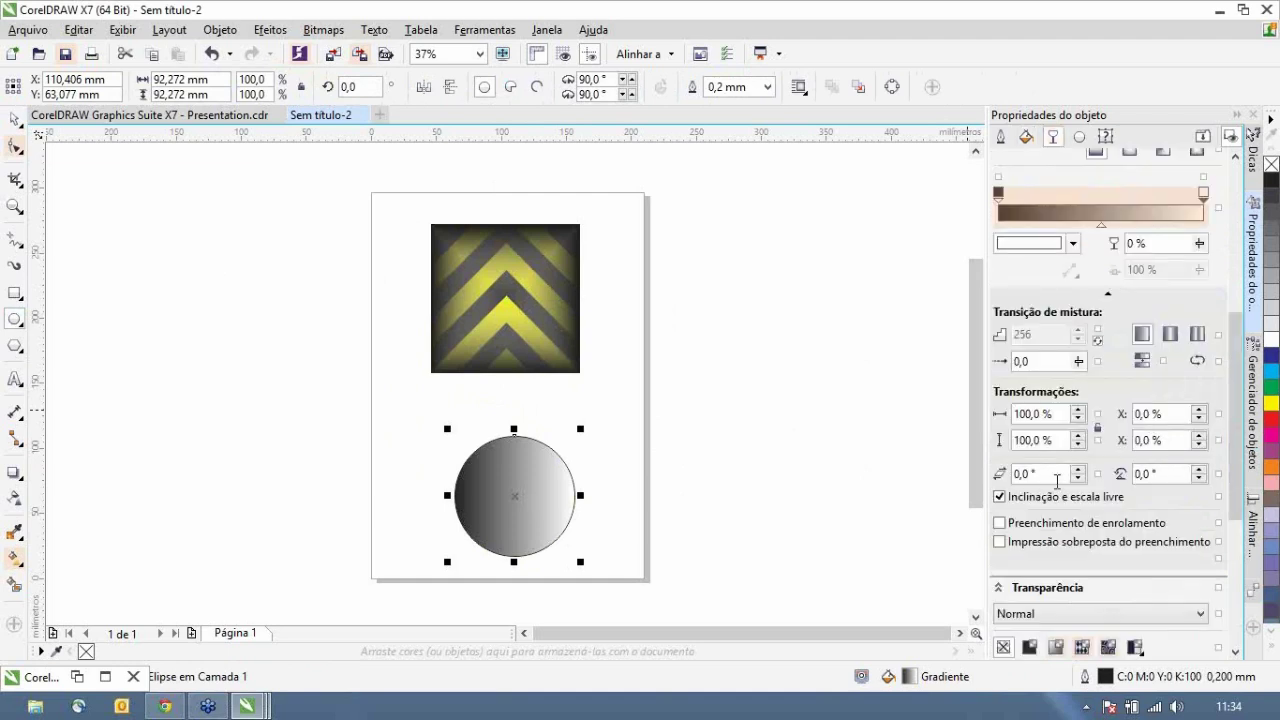
pyautogui.scroll(3, 1135, 330)
pyautogui.click(1130, 322)
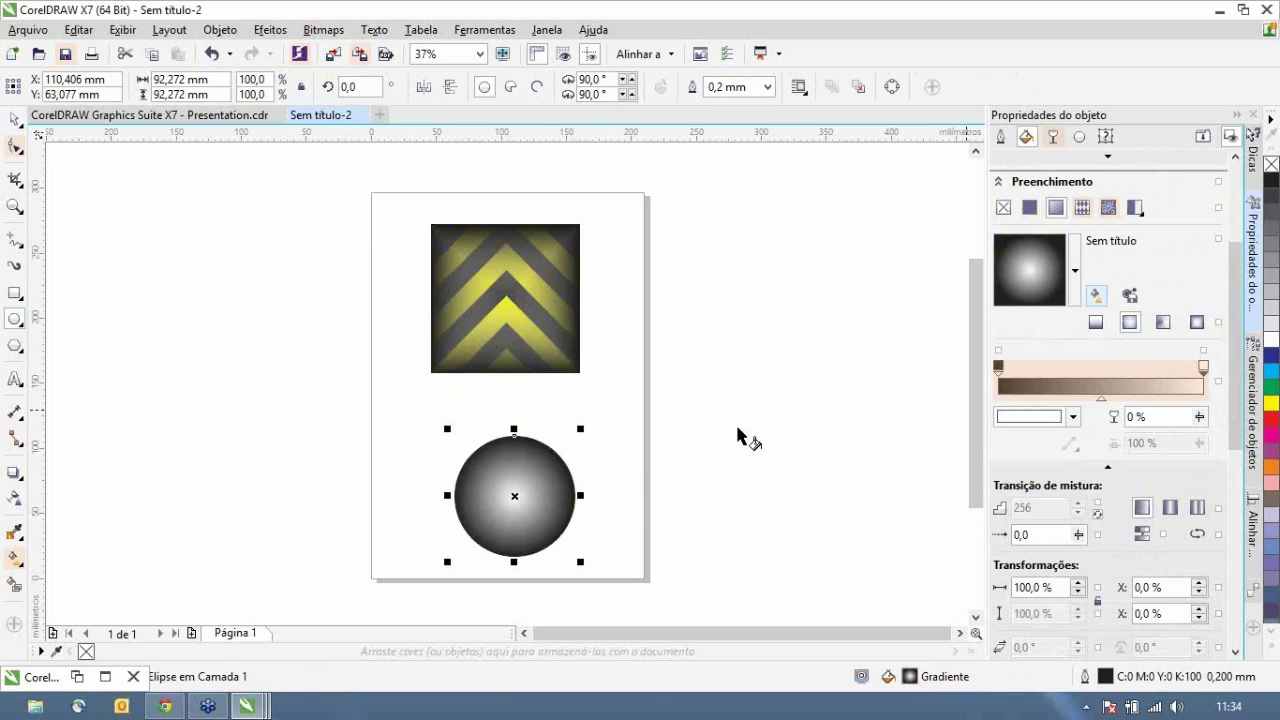
# - Shift the circle's fill centre towards its upper left for a sphere highlight, and remove the circle's outline
pyautogui.click(543, 497)
pyautogui.moveTo(504, 479); pyautogui.dragTo(529, 506)
pyautogui.press('space')
pyautogui.rightClick(1270, 164)
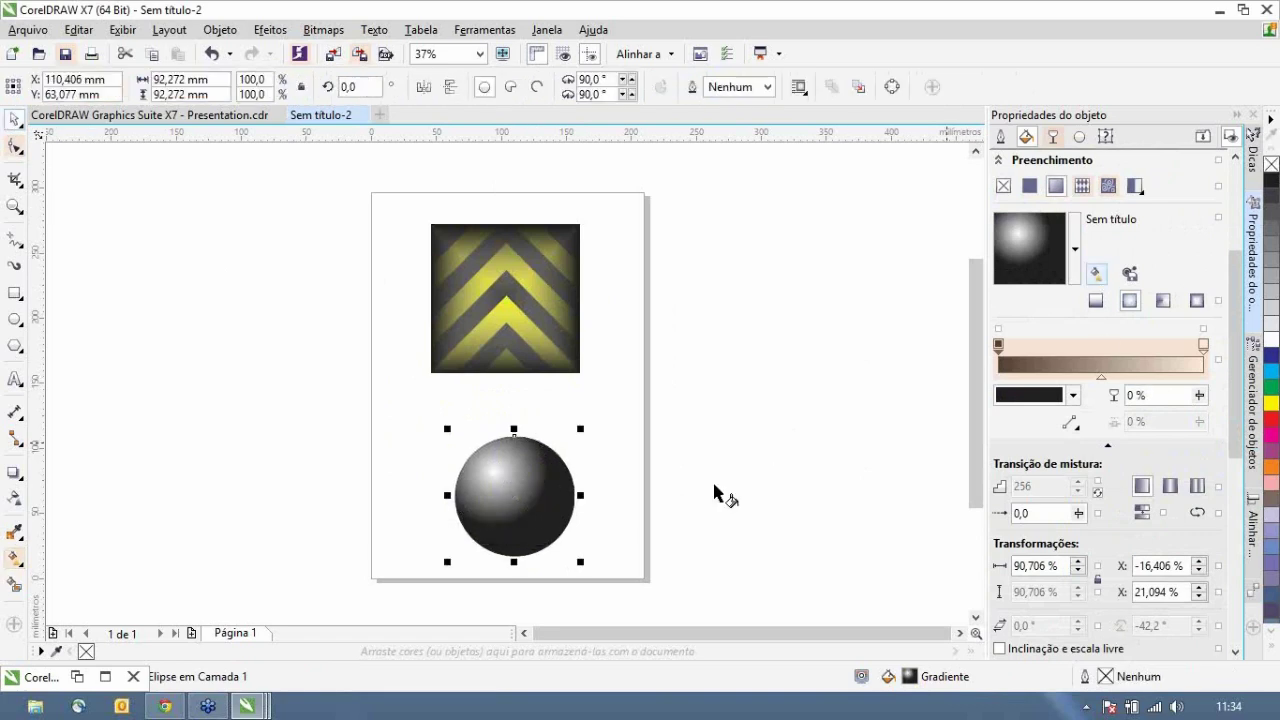
pyautogui.press('space')
pyautogui.moveTo(497, 474); pyautogui.dragTo(502, 484)
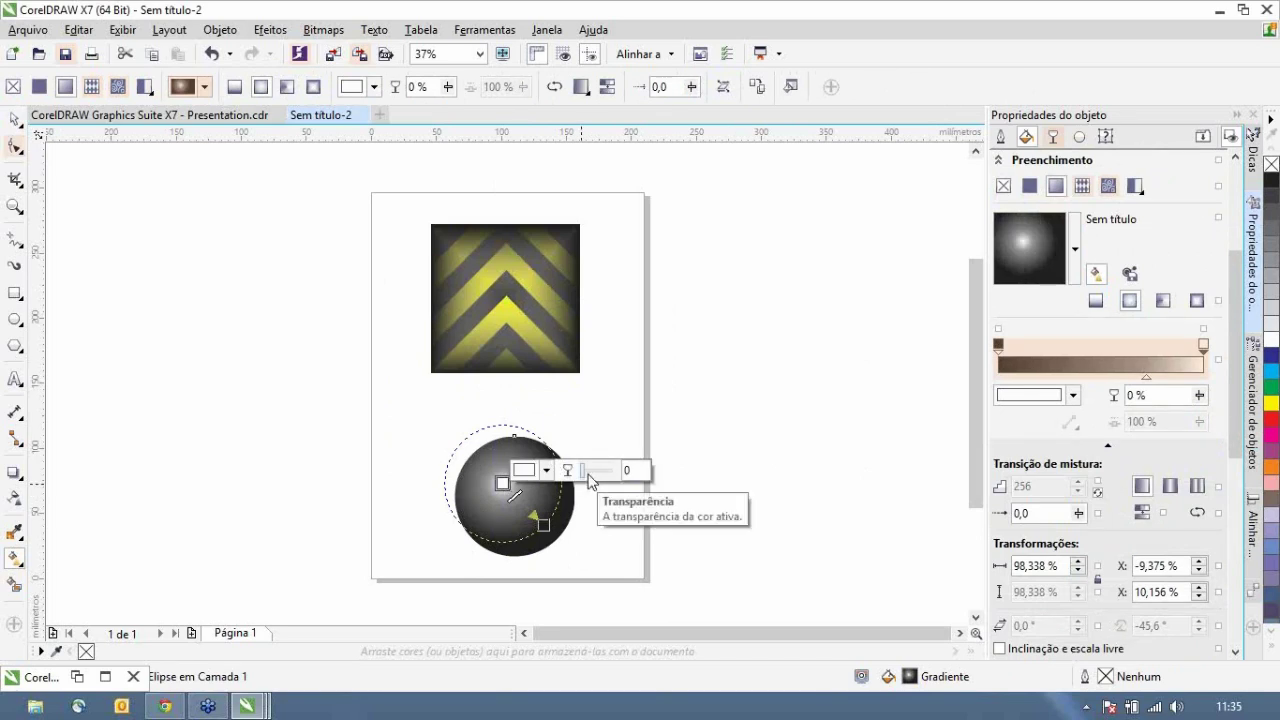
# - Enable free scale and skew (Inclinação e escala livre) and reshape the sphere's fill into a wide, tilted ellipse, then deselect it
pyautogui.click(999, 648)
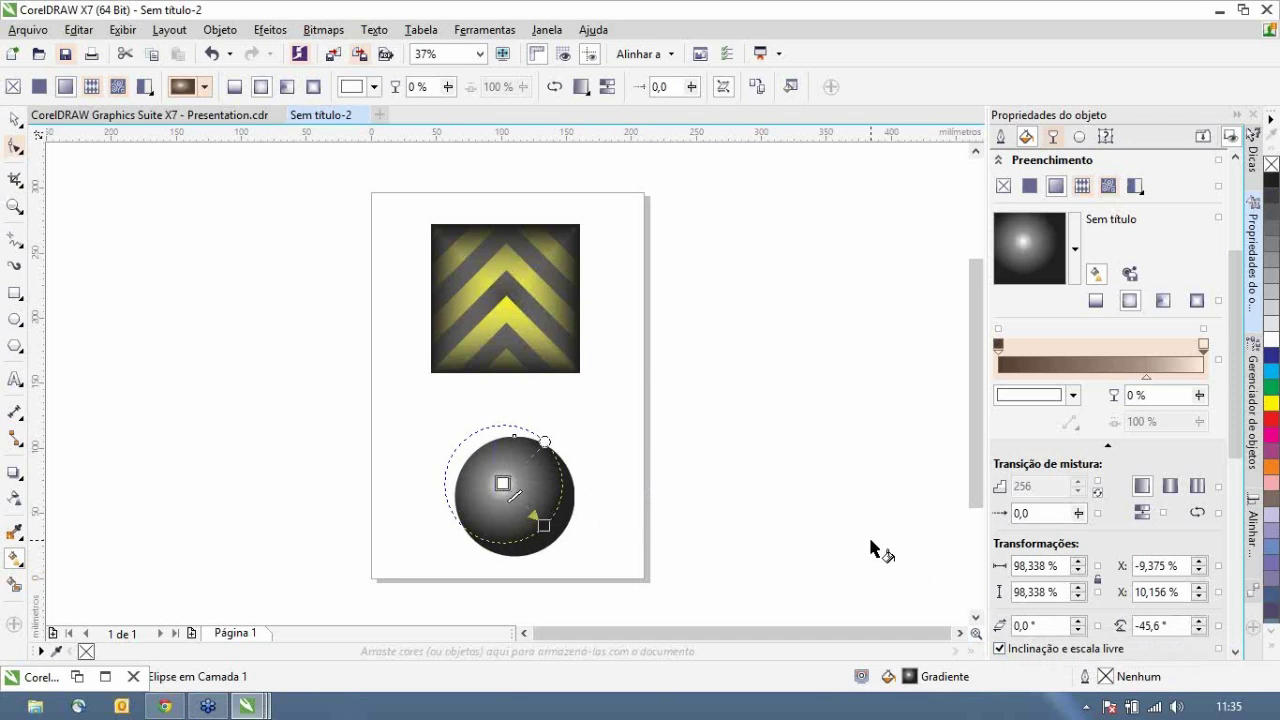
pyautogui.moveTo(545, 440)
pyautogui.mouseDown()
pyautogui.moveTo(530, 468)
pyautogui.moveTo(510, 440)
pyautogui.moveTo(485, 445)
pyautogui.moveTo(526, 443)
pyautogui.mouseUp()
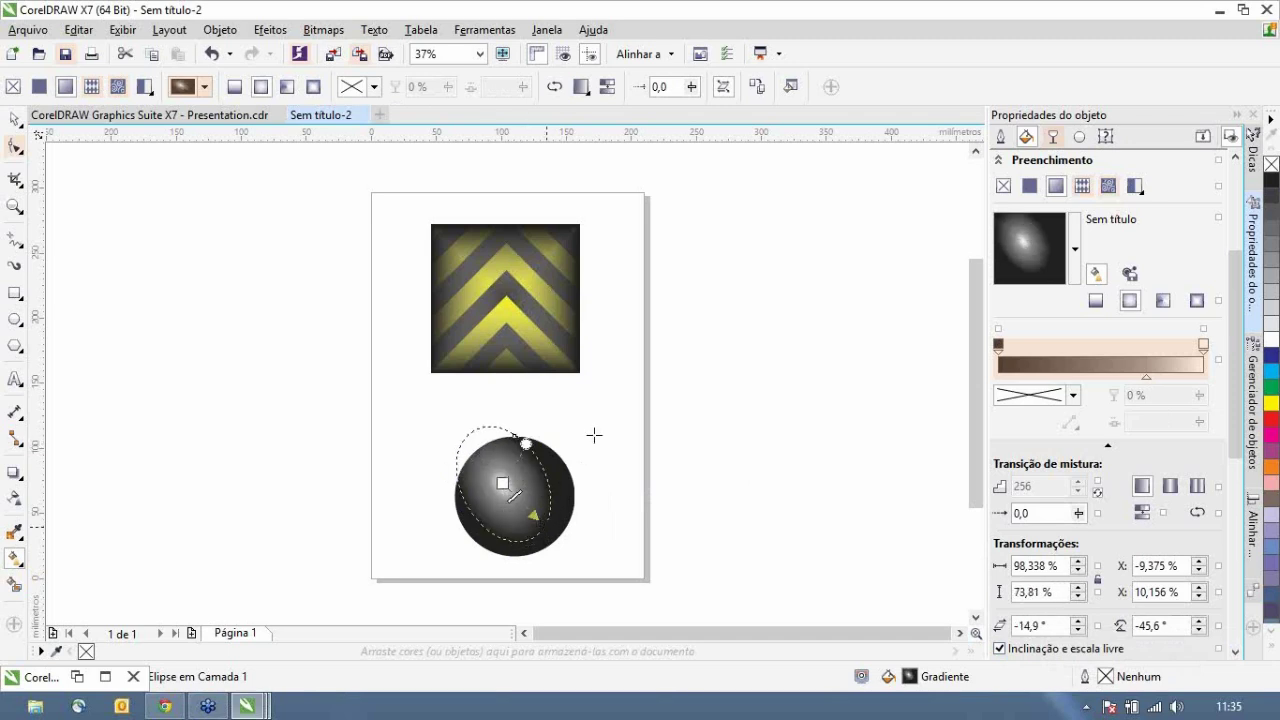
pyautogui.moveTo(446, 423); pyautogui.dragTo(475, 429)
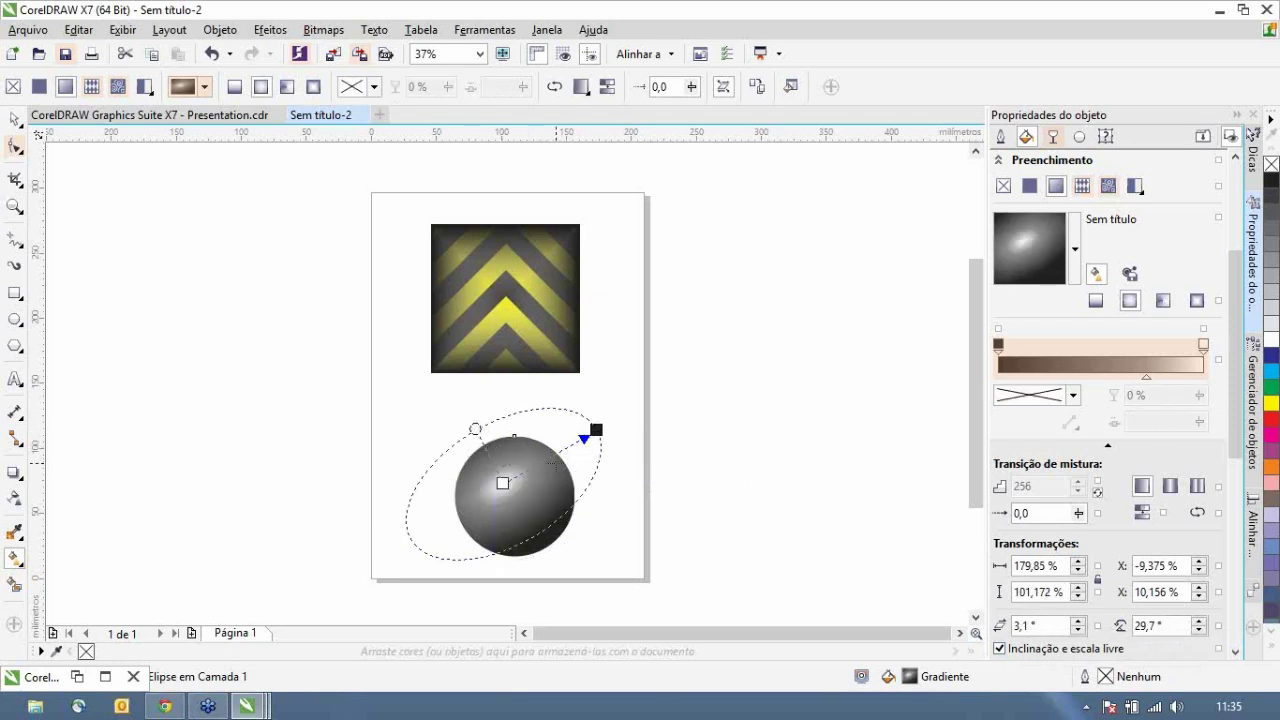
pyautogui.moveTo(528, 514); pyautogui.dragTo(468, 503)
pyautogui.moveTo(519, 578); pyautogui.dragTo(505, 474)
pyautogui.click(596, 493)
pyautogui.moveTo(603, 433); pyautogui.dragTo(584, 515)
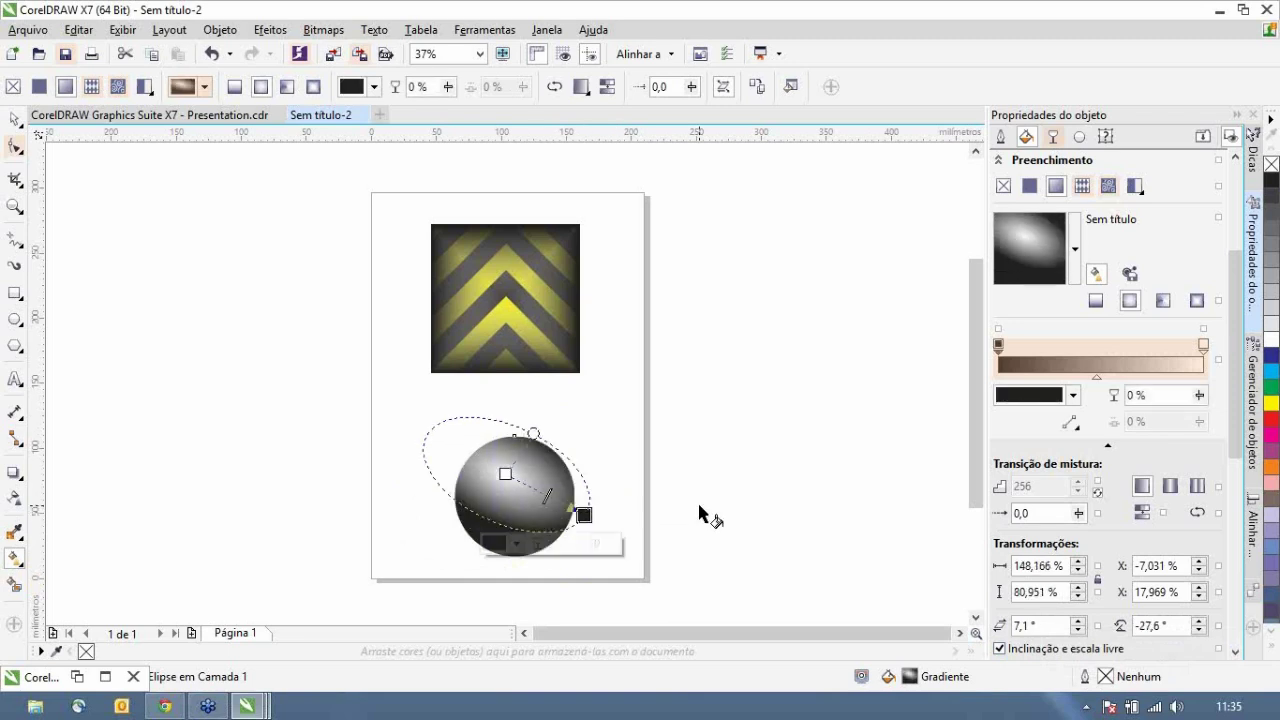
pyautogui.click(15, 122)
pyautogui.click(360, 446)
# - Set the transparency of the sphere fill's centre node to 88% and deselect the sphere
pyautogui.click(520, 485)
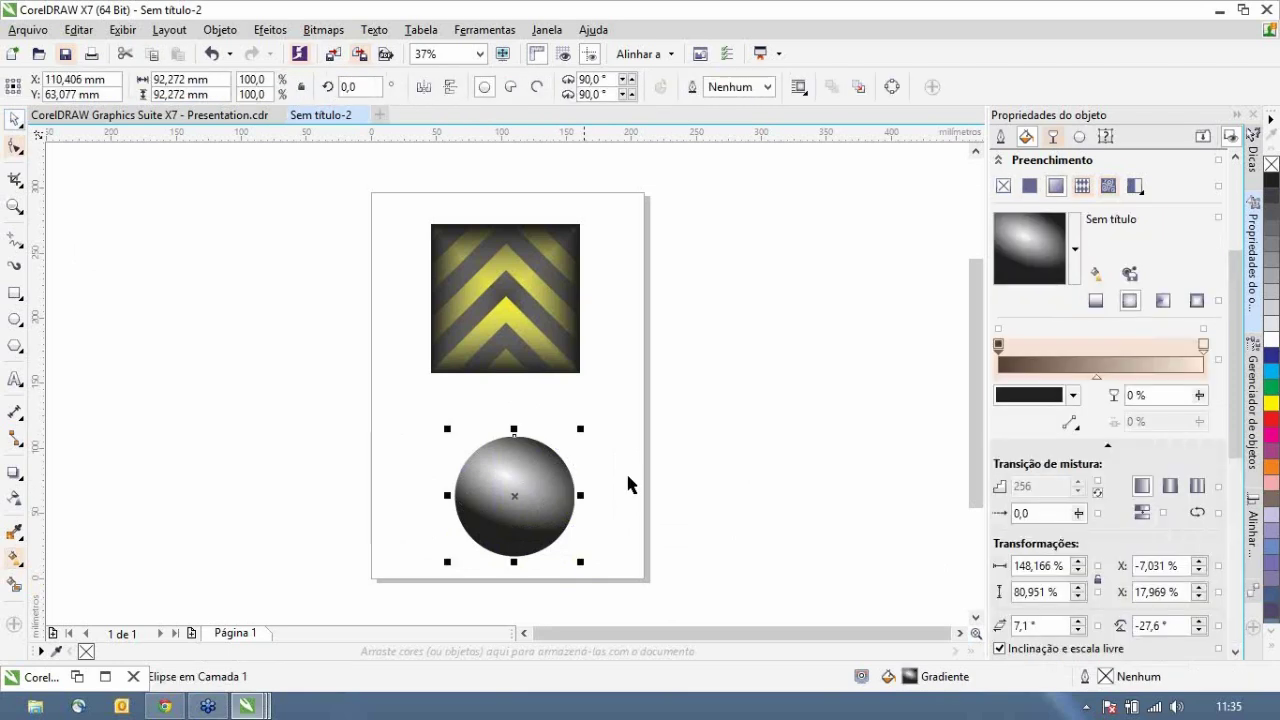
pyautogui.press('g')
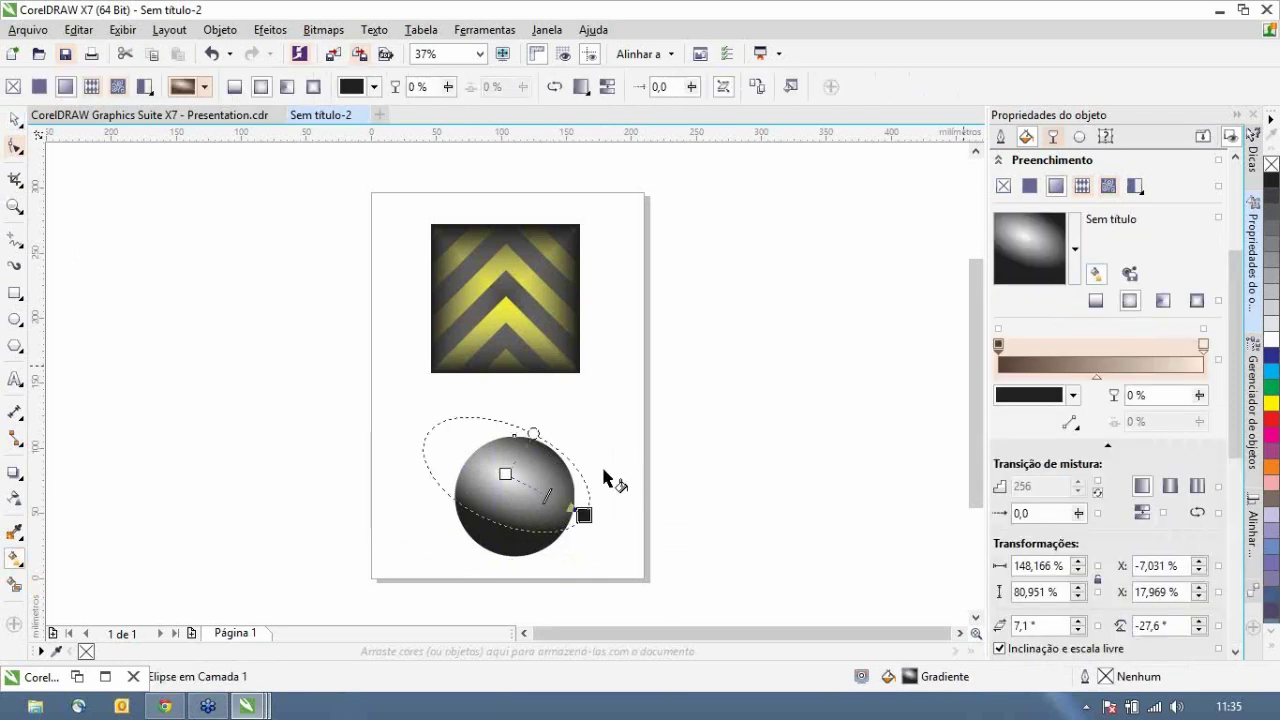
pyautogui.click(506, 474)
pyautogui.moveTo(480, 510); pyautogui.dragTo(503, 507)
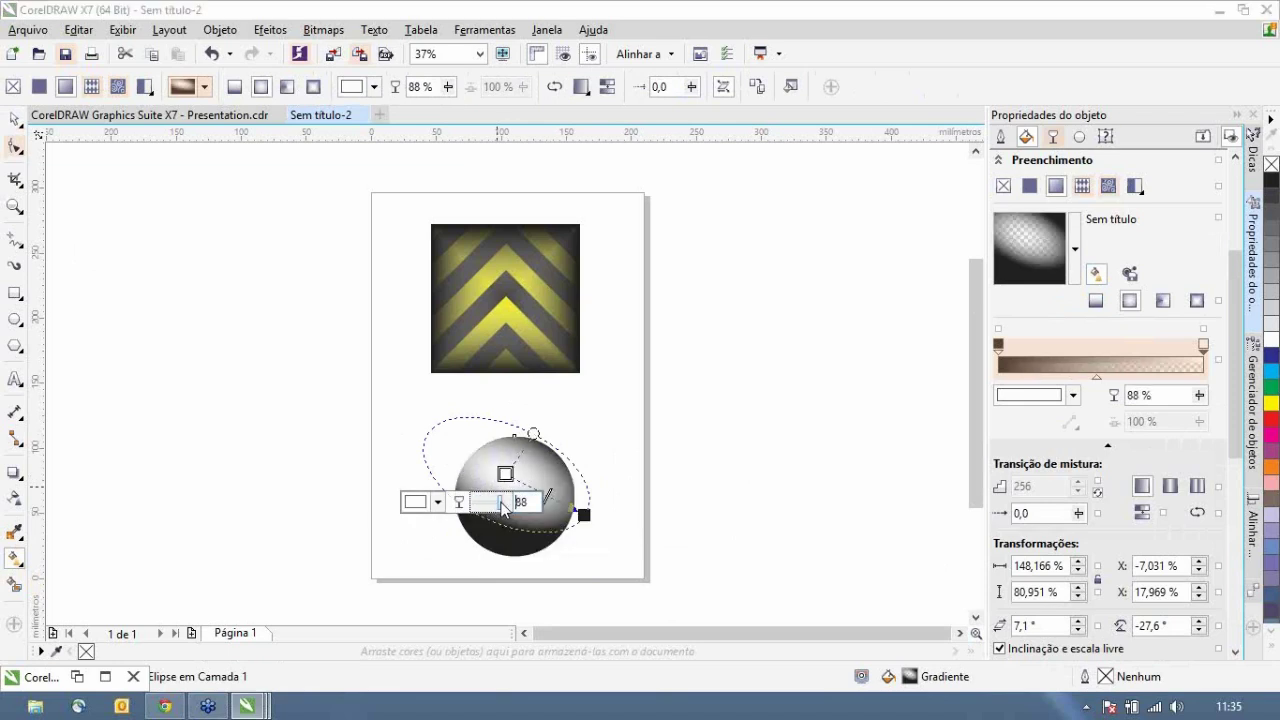
pyautogui.click(15, 119)
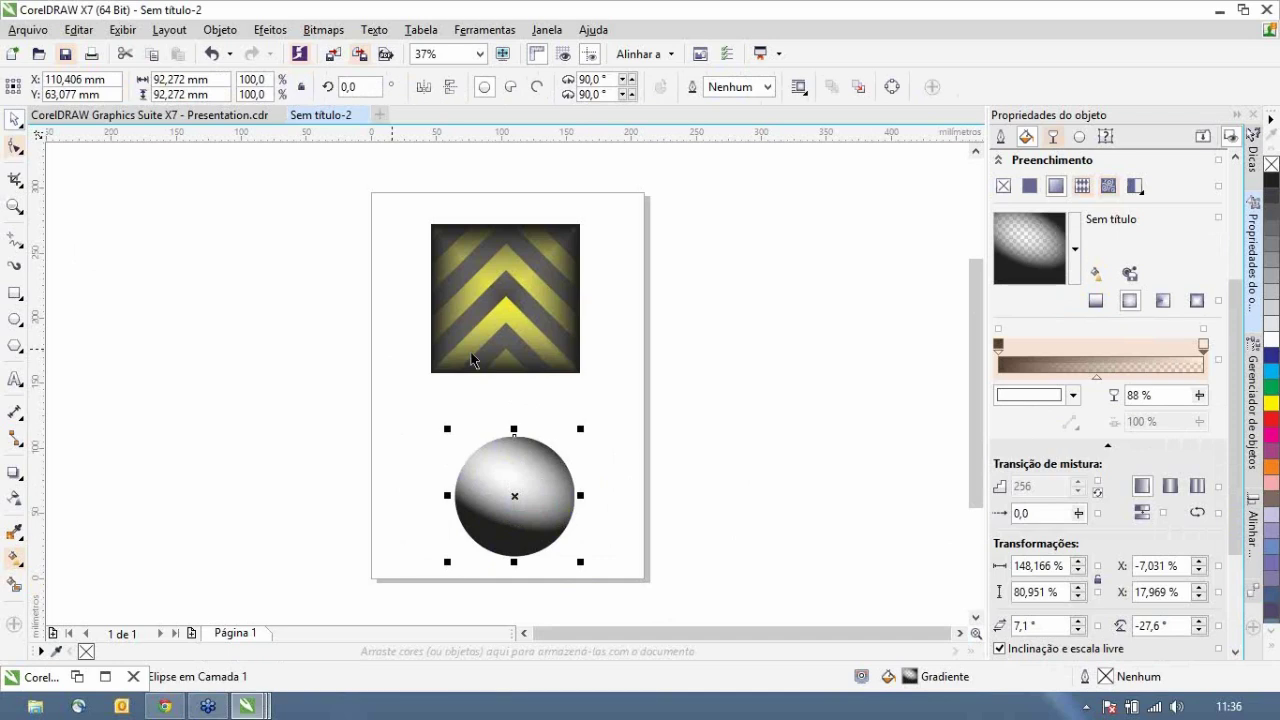
pyautogui.press('Escape')
# - Move the semi-transparent sphere onto the centre of the chevron square and deselect it
pyautogui.click(514, 495)
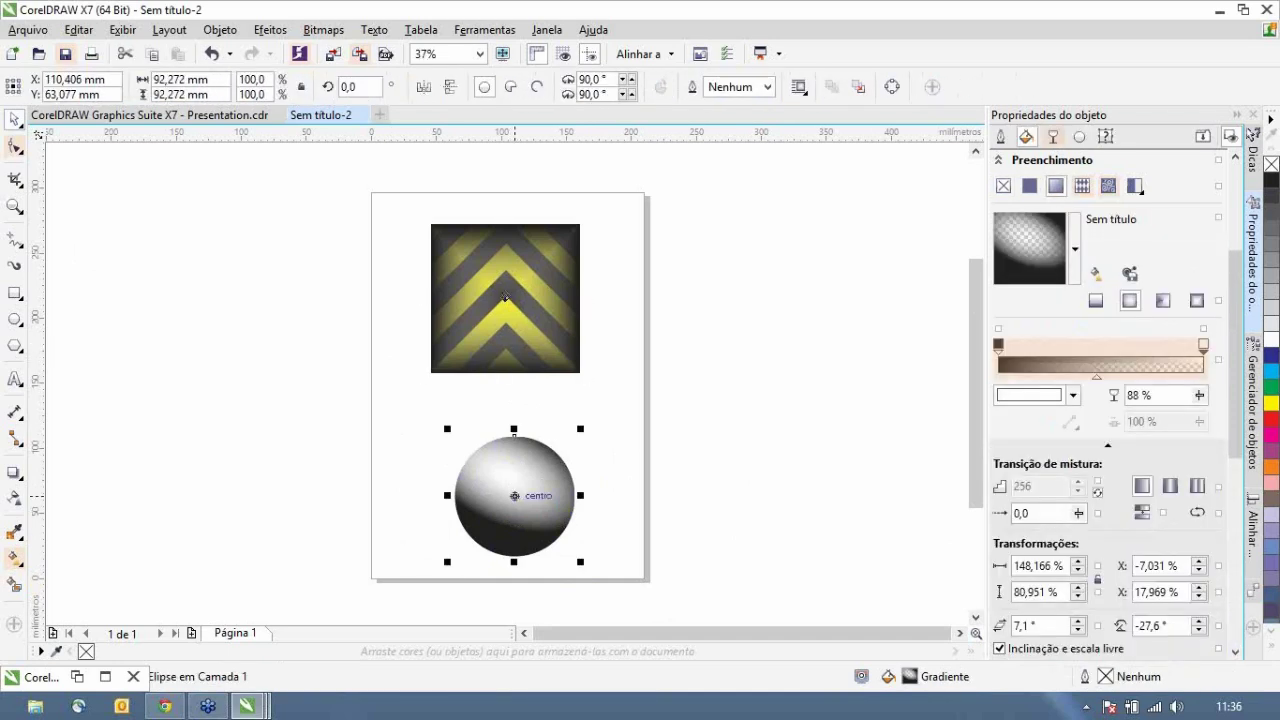
pyautogui.moveTo(514, 495); pyautogui.dragTo(505, 298)
pyautogui.click(740, 401)
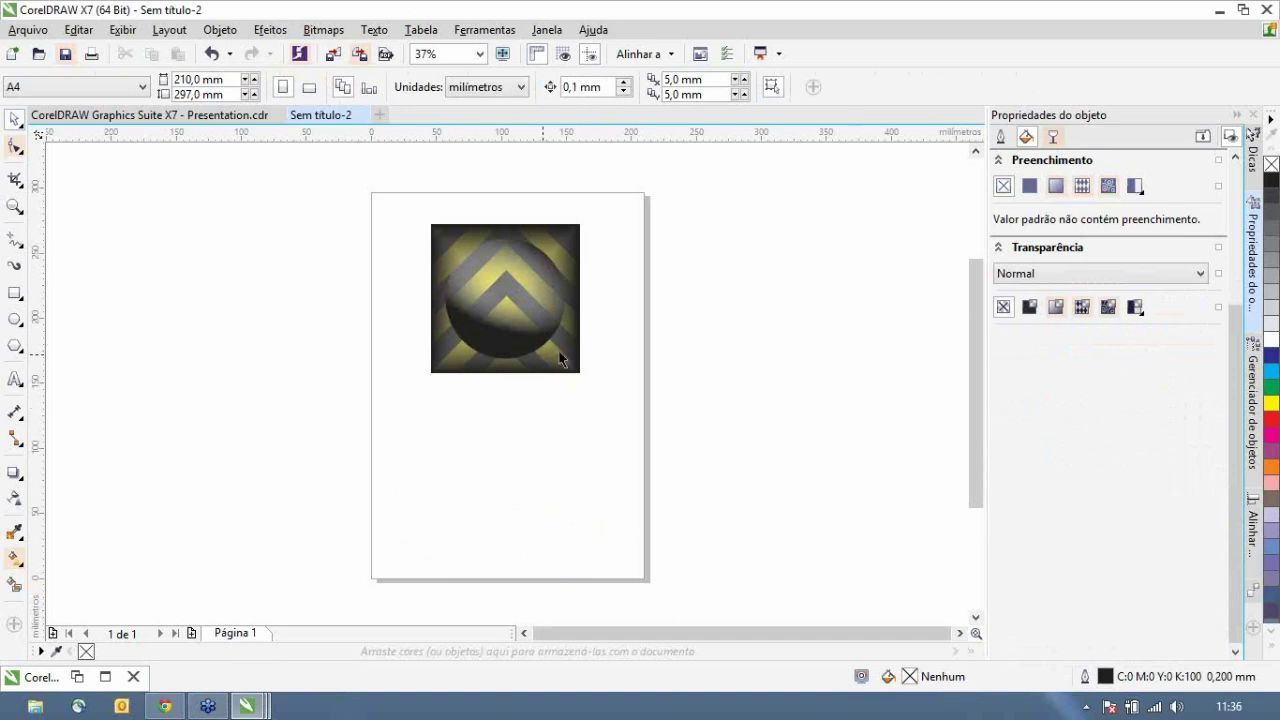
# - Move the sphere off the squares, delete it and the dark transparent square, and select the chevron square
pyautogui.click(507, 303)
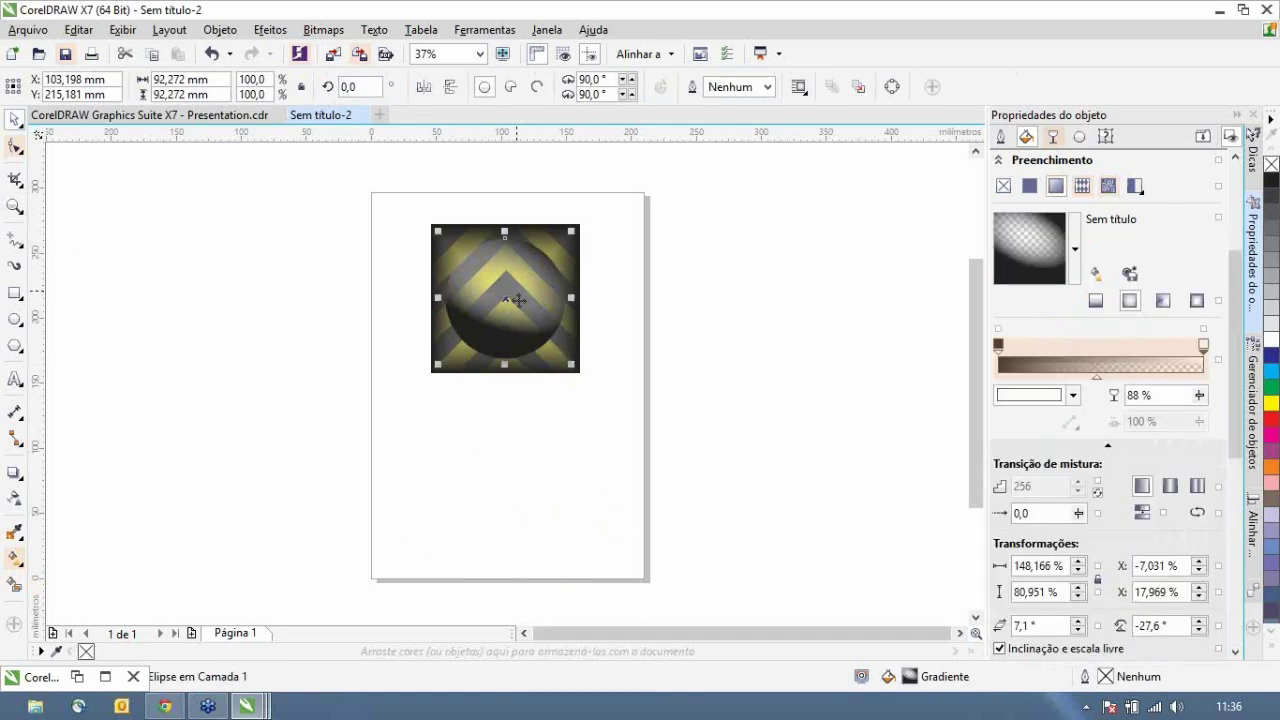
pyautogui.moveTo(517, 300); pyautogui.dragTo(506, 485)
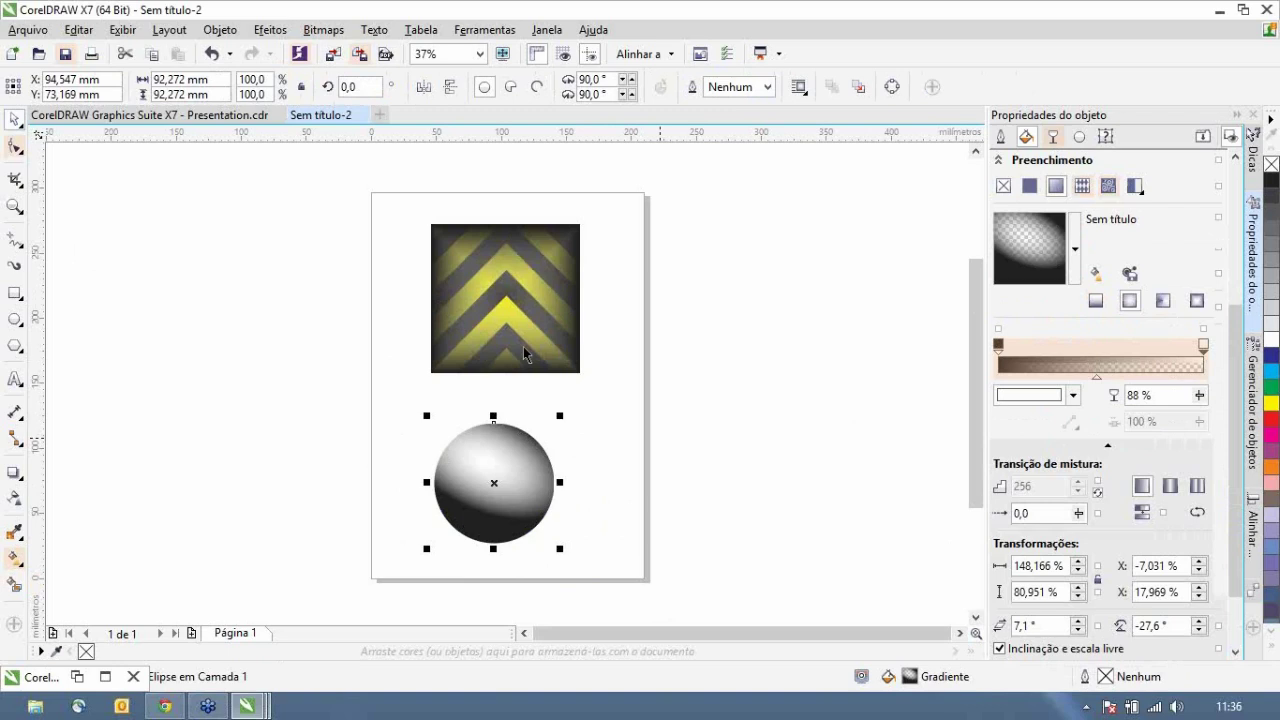
pyautogui.press('Delete')
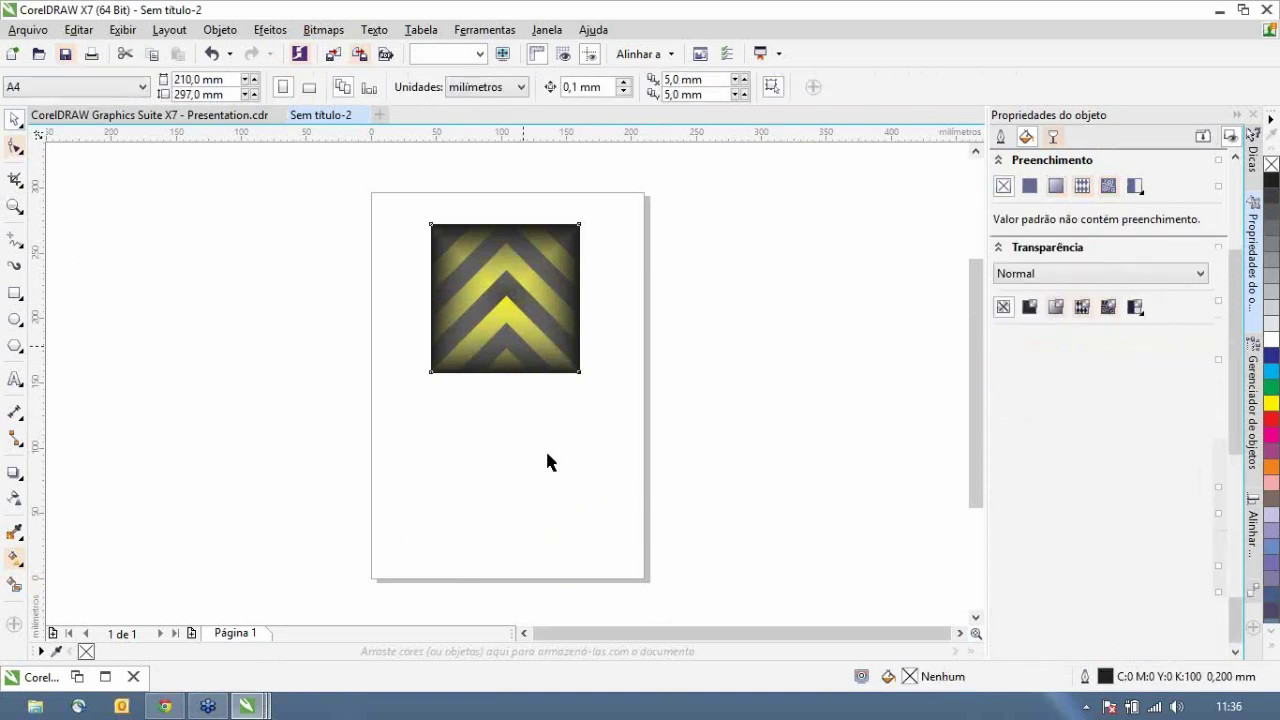
pyautogui.press('Tab')
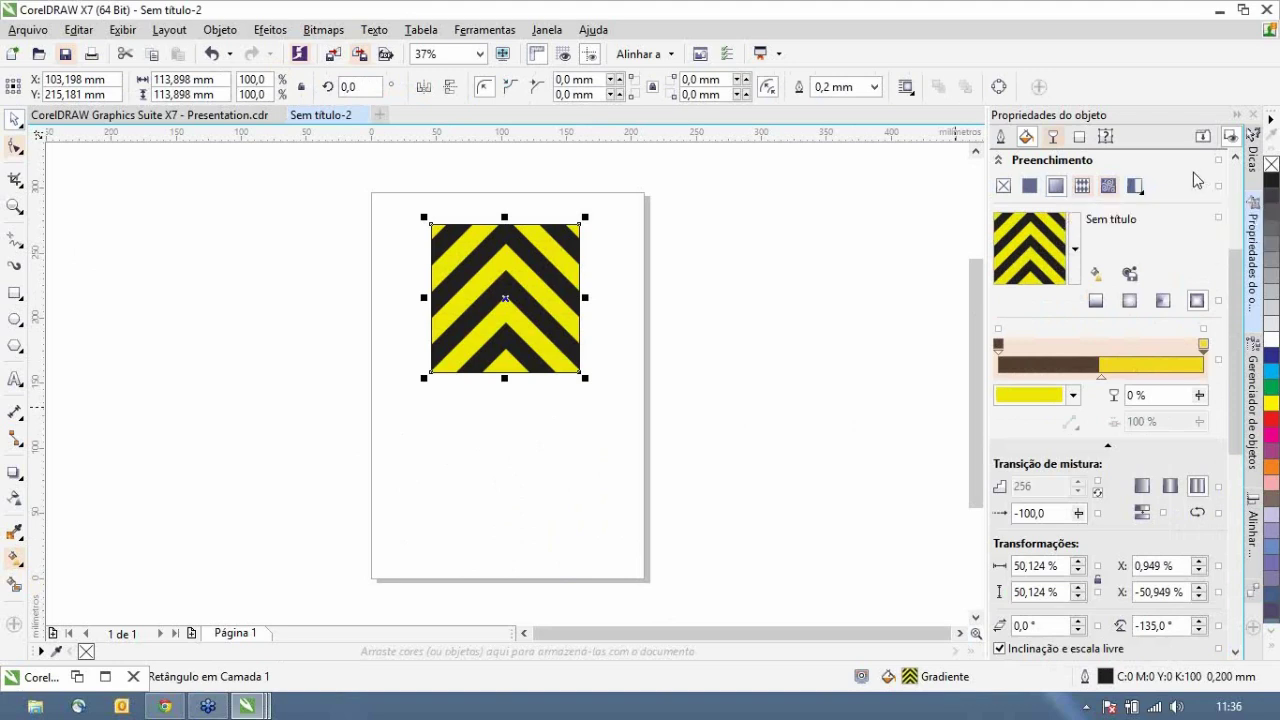
# - Check the content centre (Centro de conteúdo) in the chevron square's fill picker, and deselect the square
pyautogui.click(1076, 251)
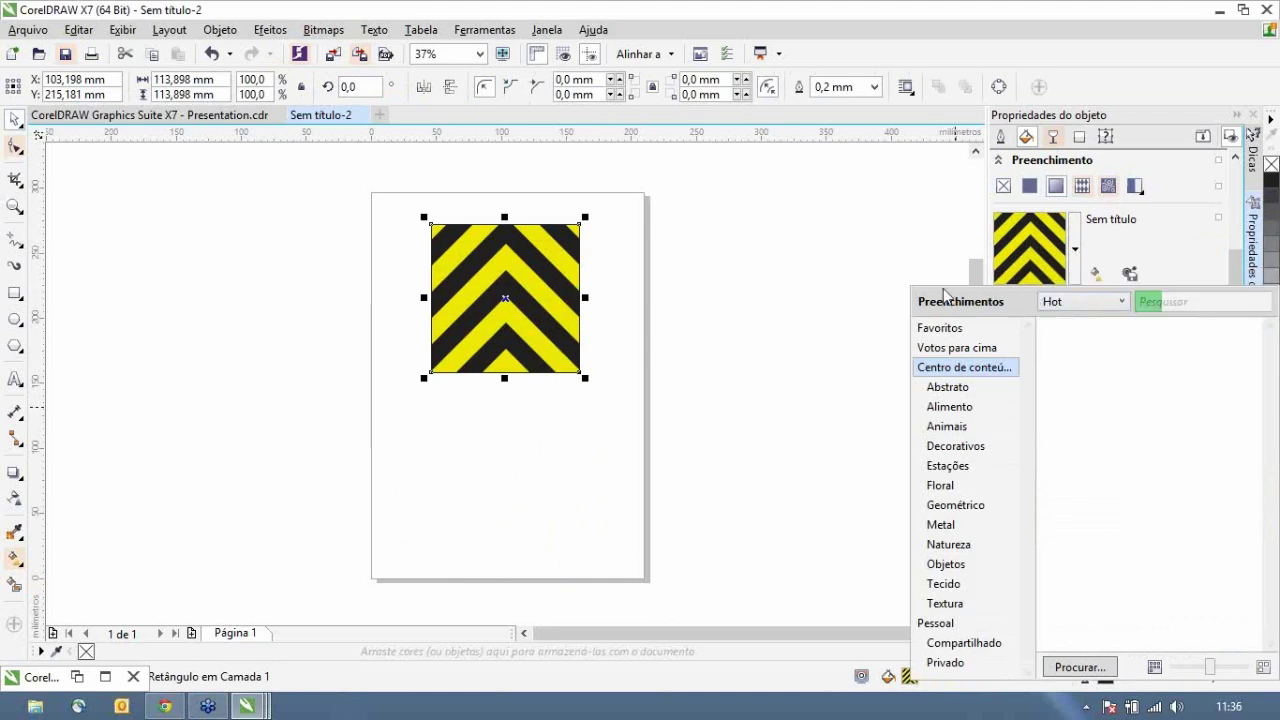
pyautogui.click(1273, 300)
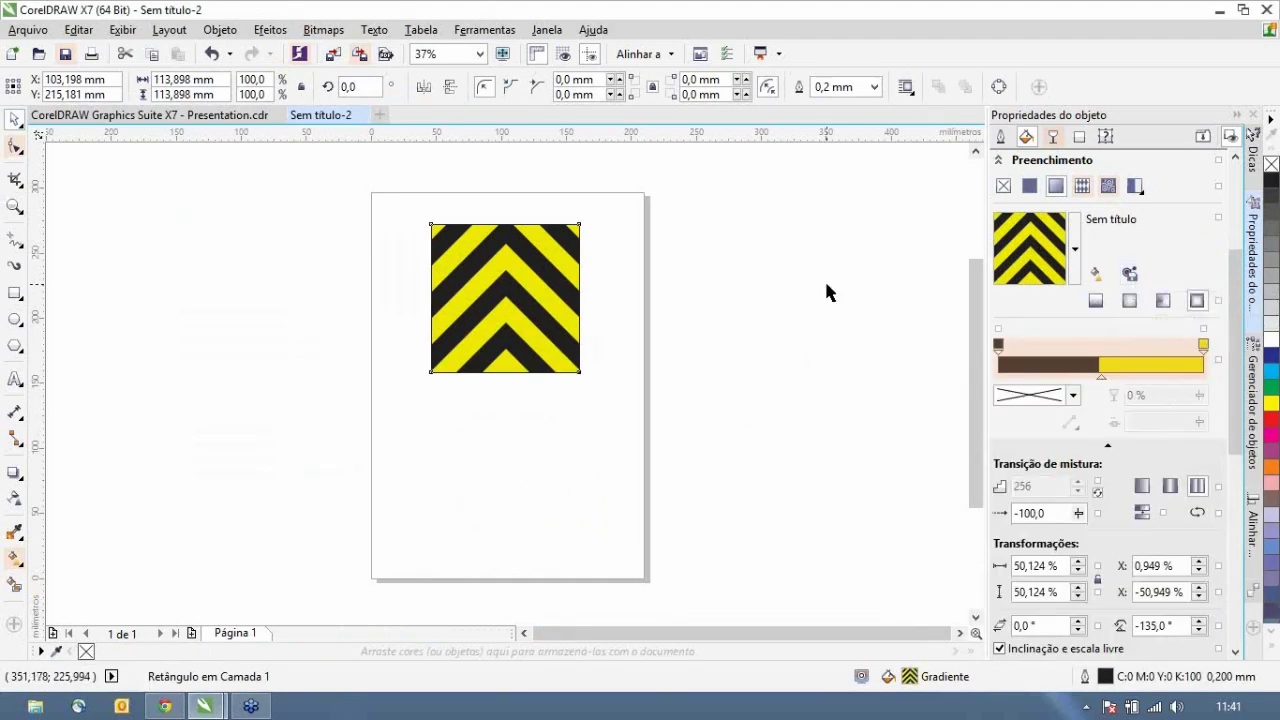
pyautogui.click(824, 278)
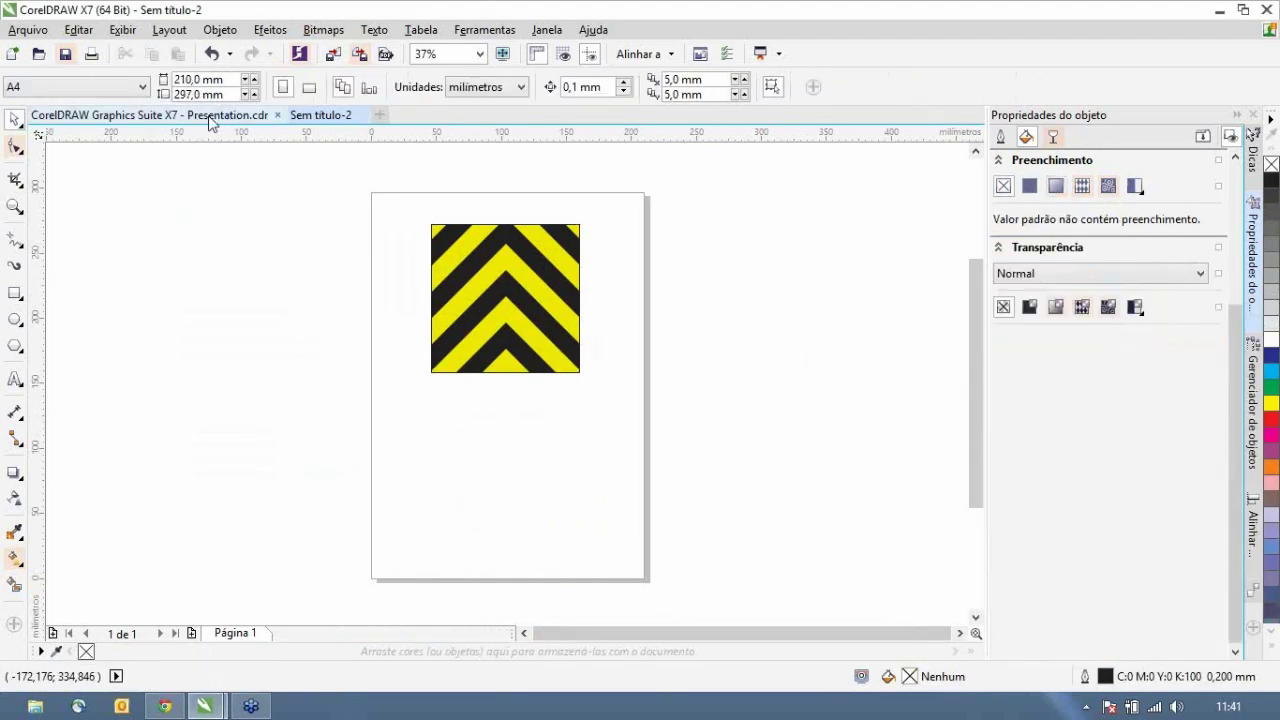
# - Switch to CorelDRAW Graphics Suite X7 - Presentation.cdr and go to page 21 on shared patterns and fills
pyautogui.click(212, 116)
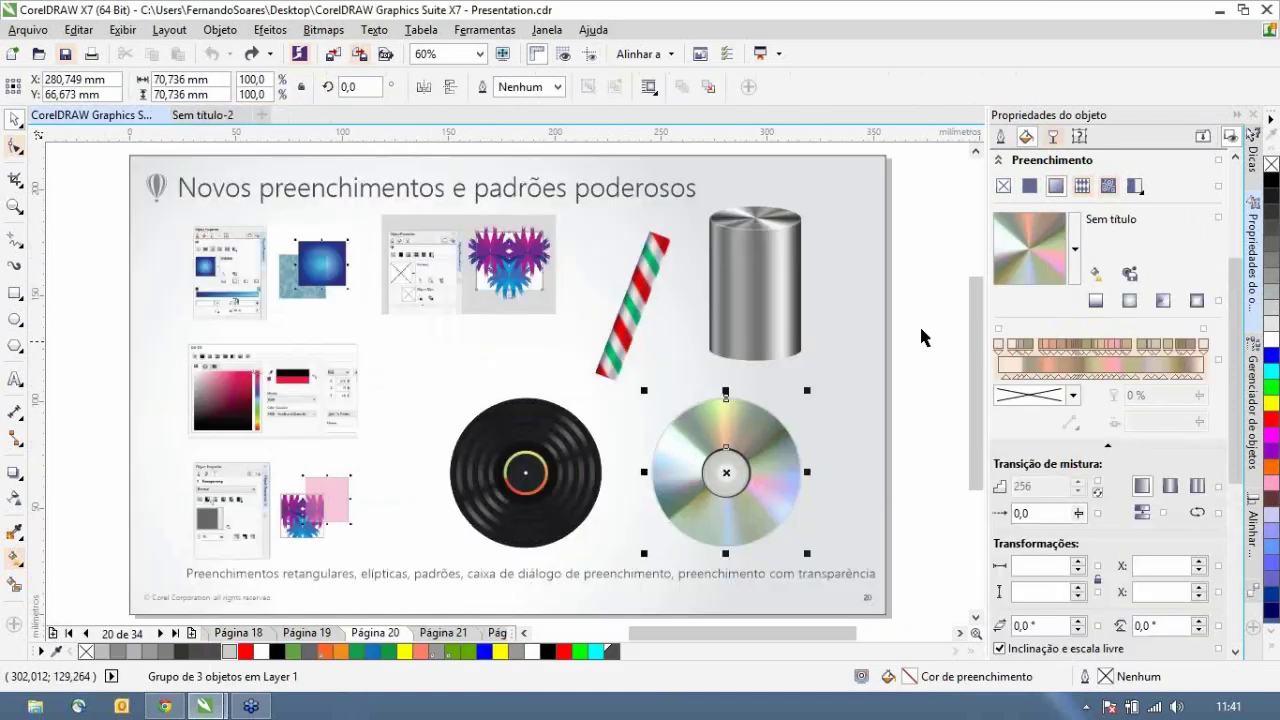
pyautogui.click(919, 323)
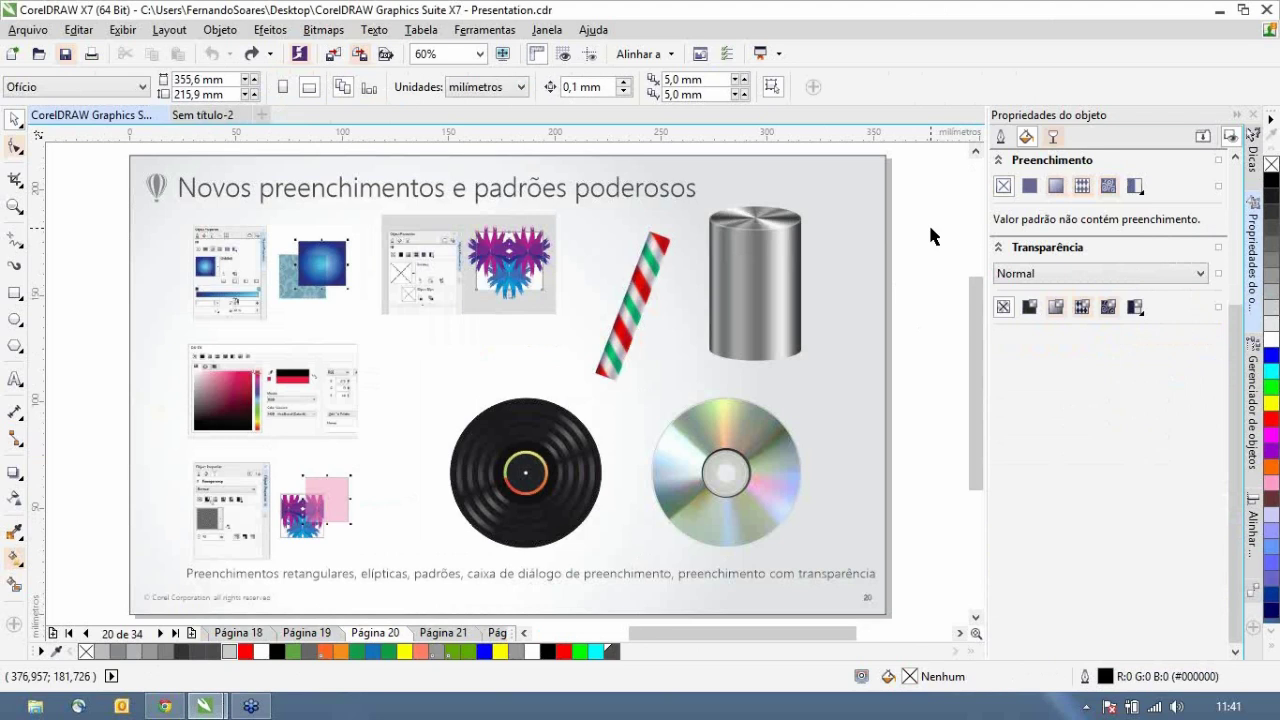
pyautogui.press('pagedown')
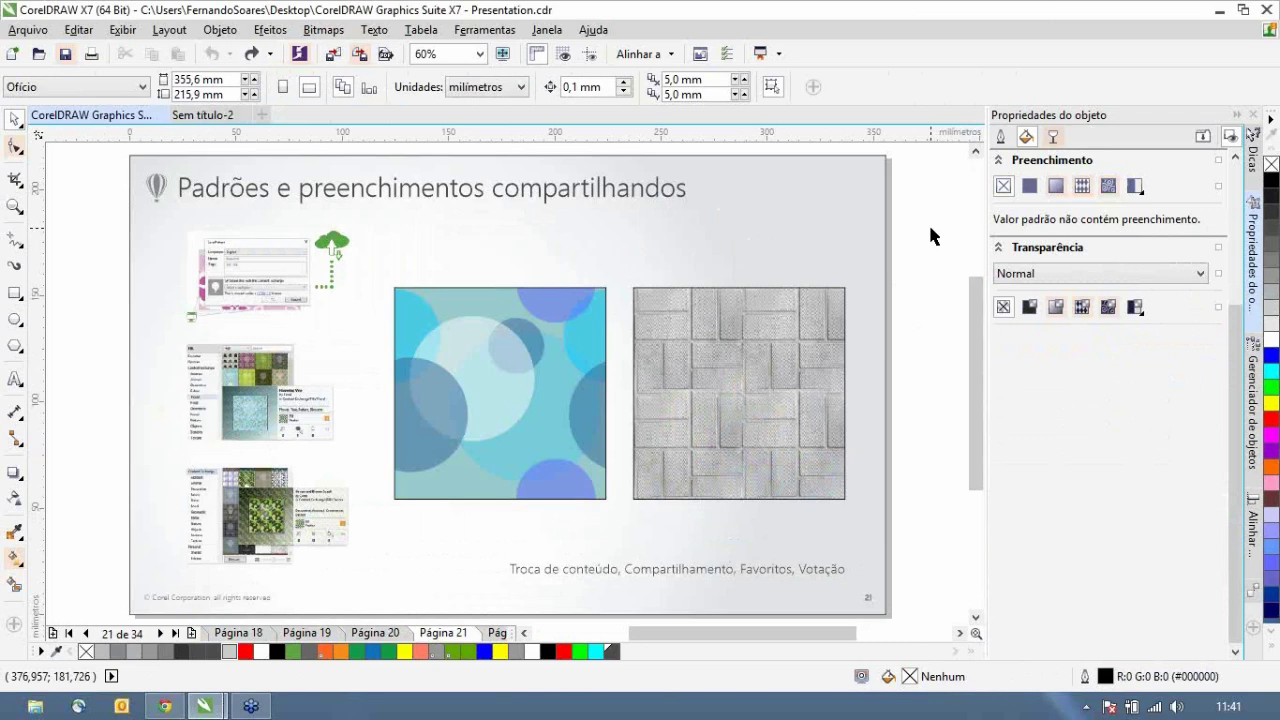
# - For the blue bubble-patterned square, browse the content centre fills, mark Círculos Vintage as a favourite and vote for it
pyautogui.click(556, 355)
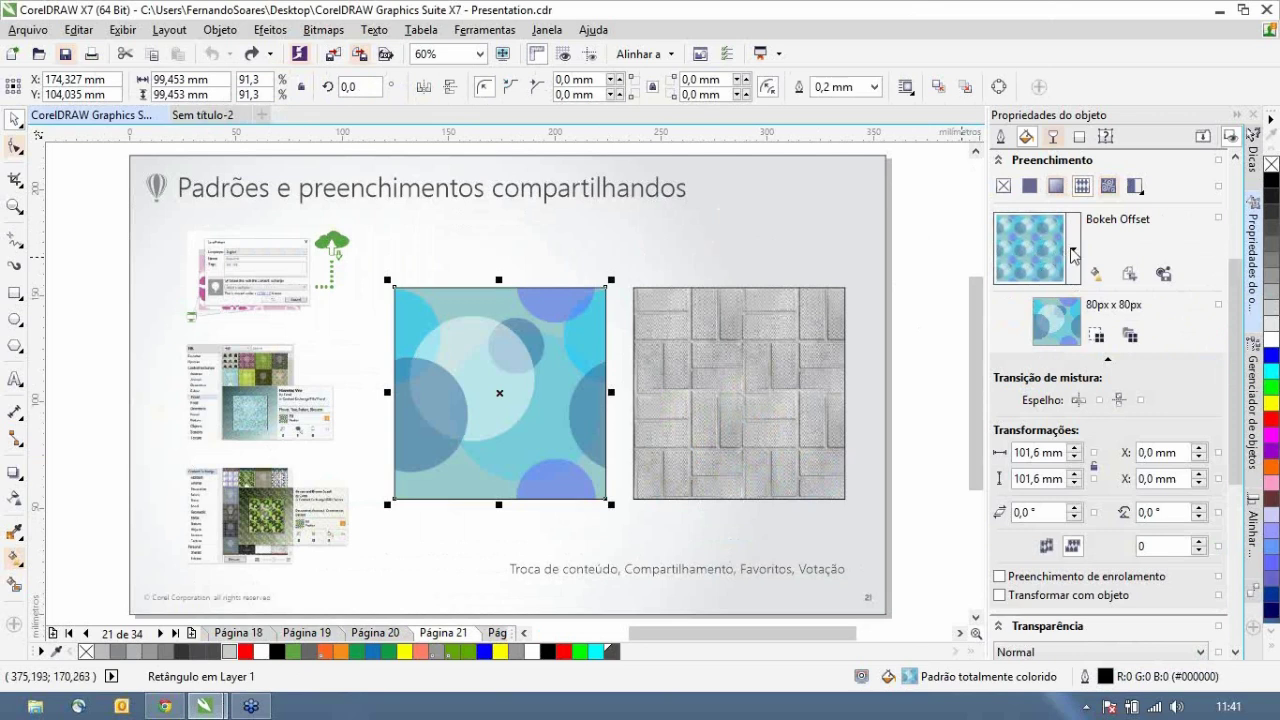
pyautogui.click(1073, 254)
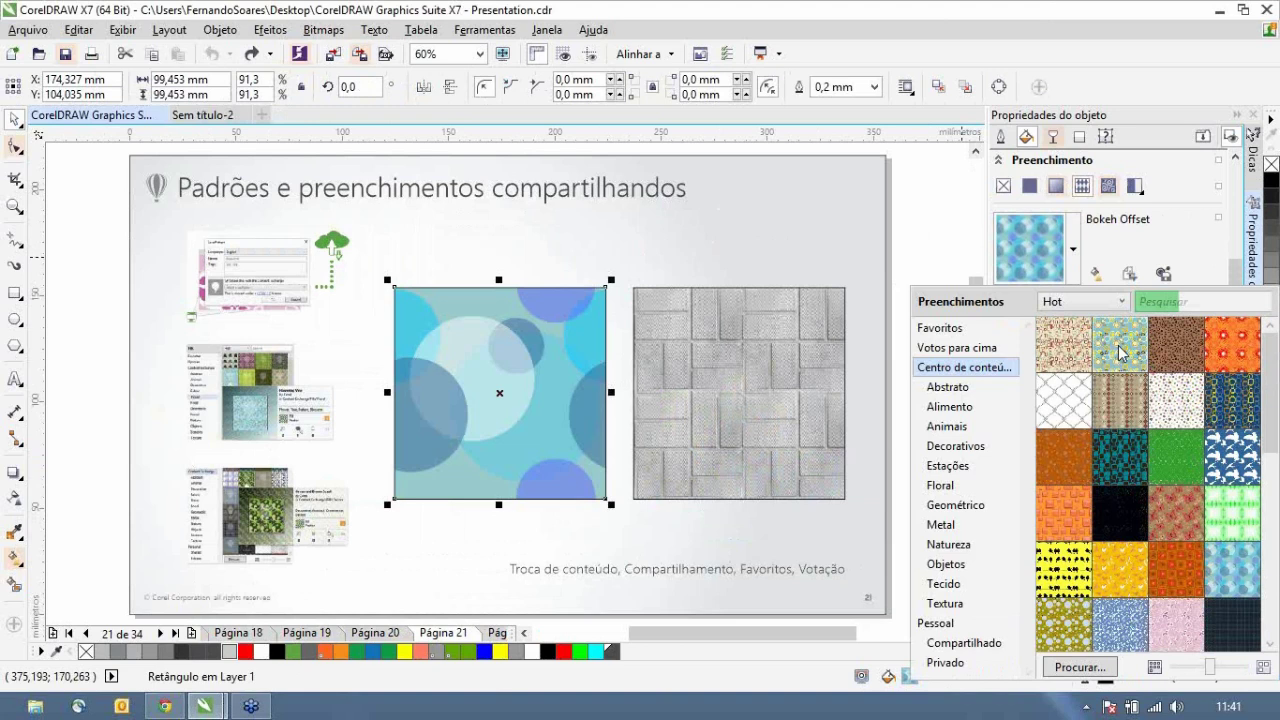
pyautogui.moveTo(1118, 348)
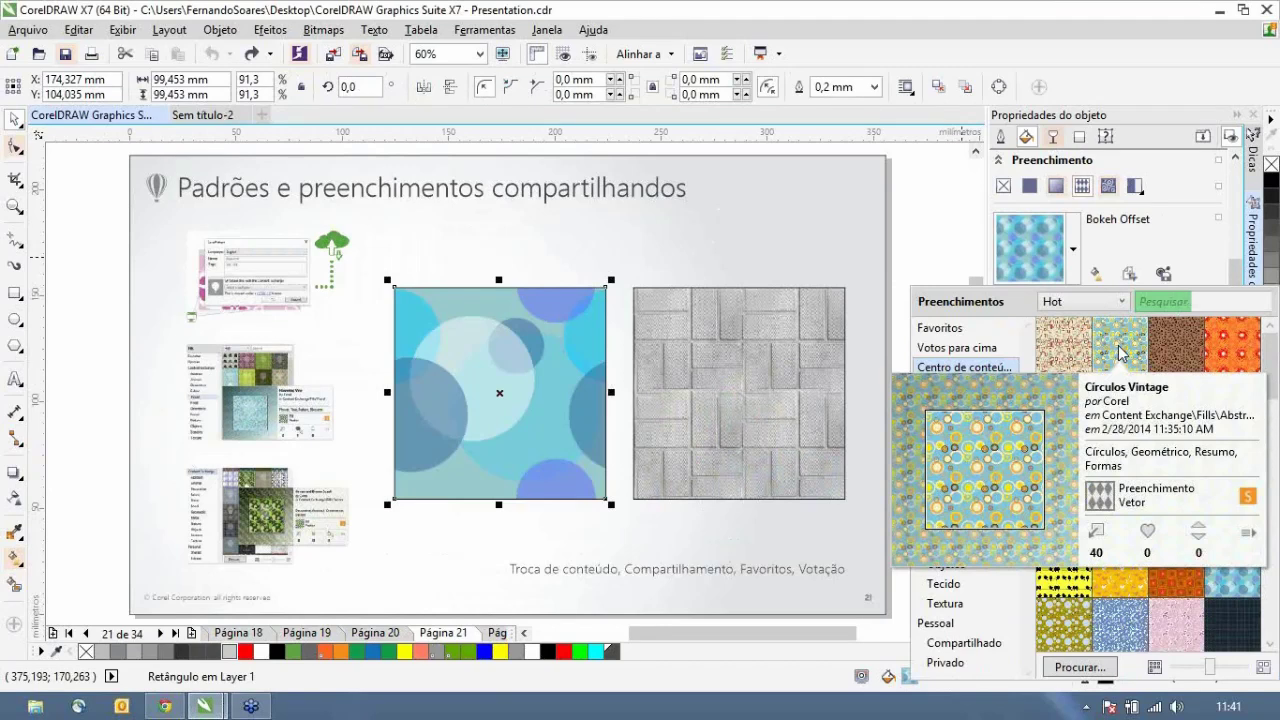
pyautogui.click(1150, 533)
pyautogui.click(1200, 531)
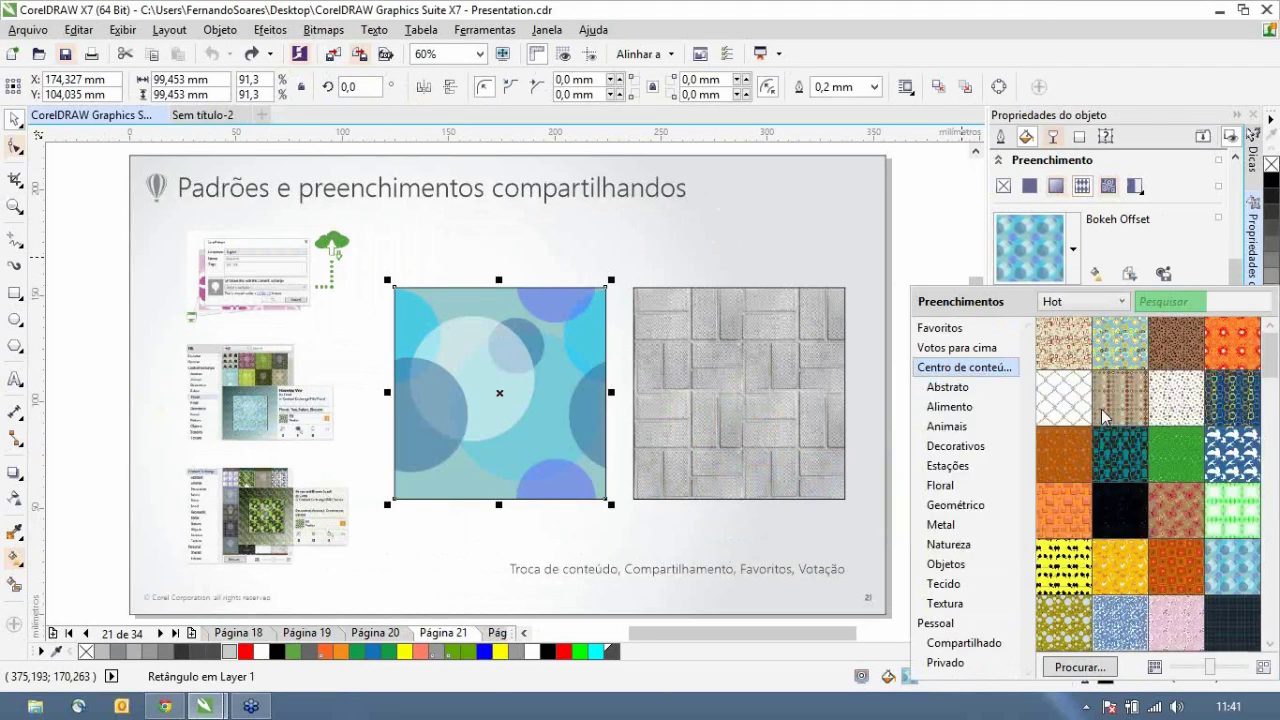
# - Apply the Círculos Vintage fill from the favourites (Favoritos) to the selected square
pyautogui.moveTo(1080, 356)
pyautogui.click(960, 330)
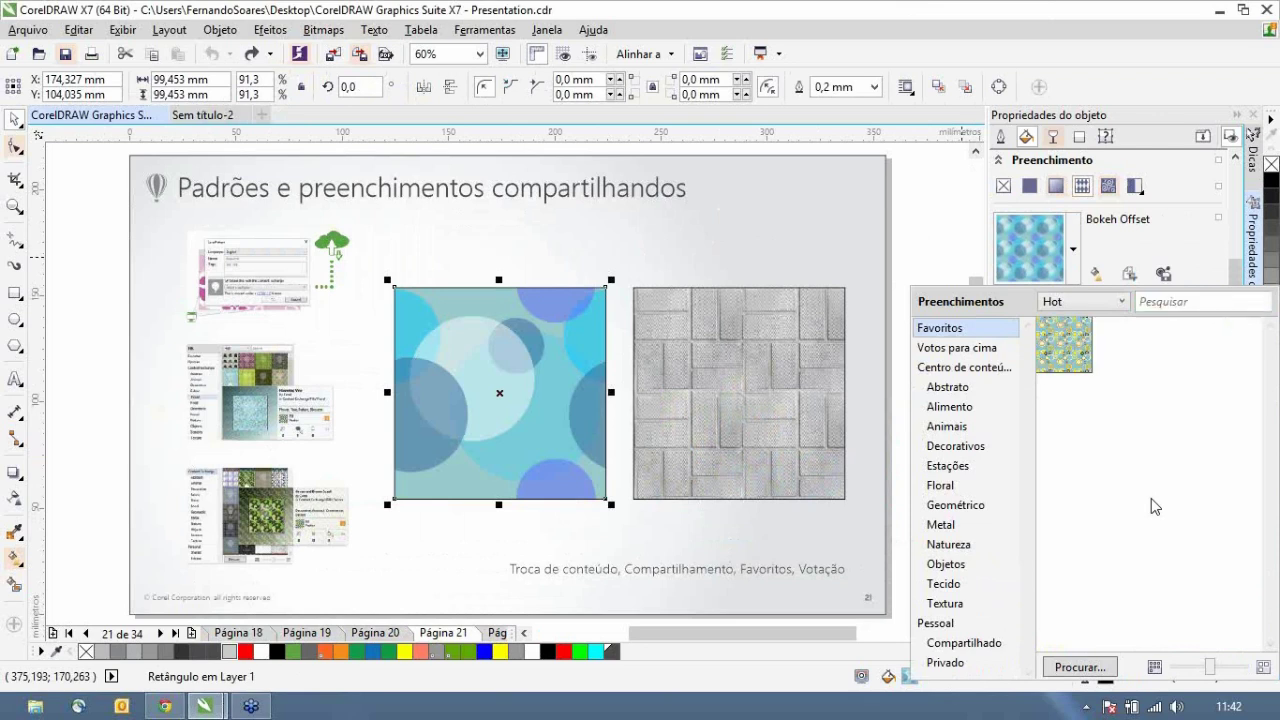
pyautogui.doubleClick(1084, 357)
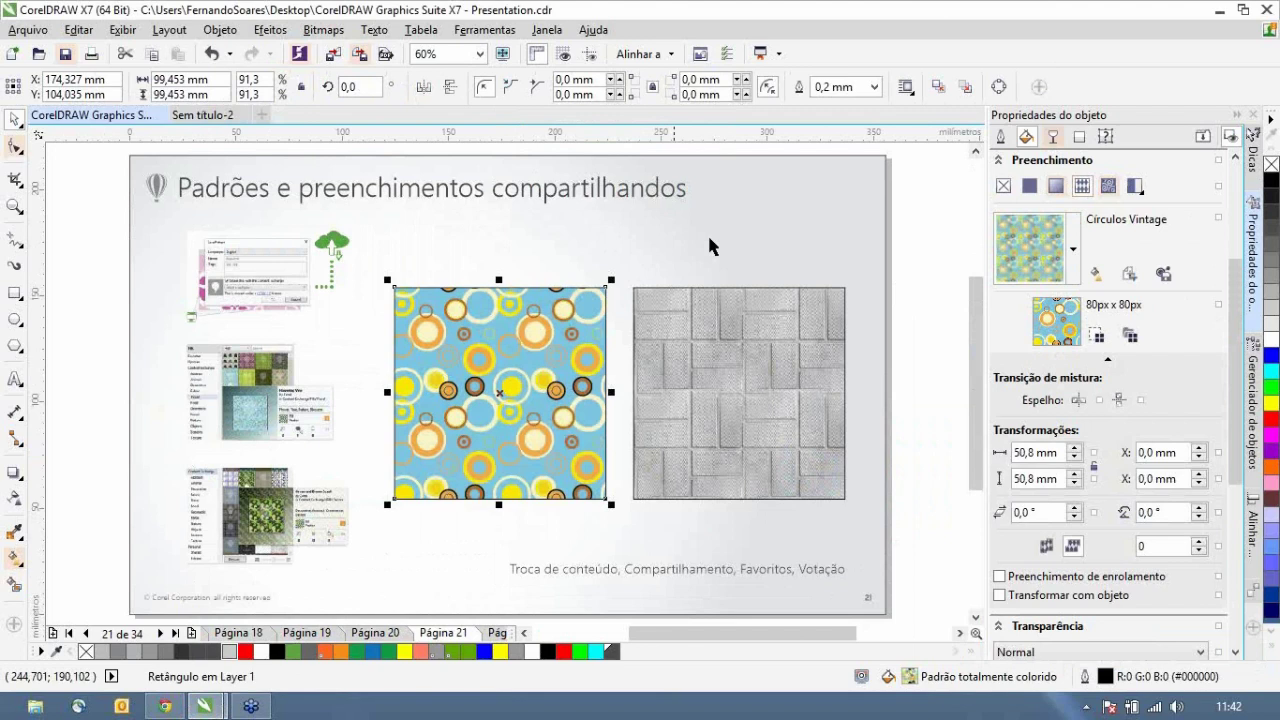
# - Draw a rectangle about 31 by 21 mm above the circle-patterned square and fill it with cyan
pyautogui.click(470, 235)
pyautogui.press('F6')
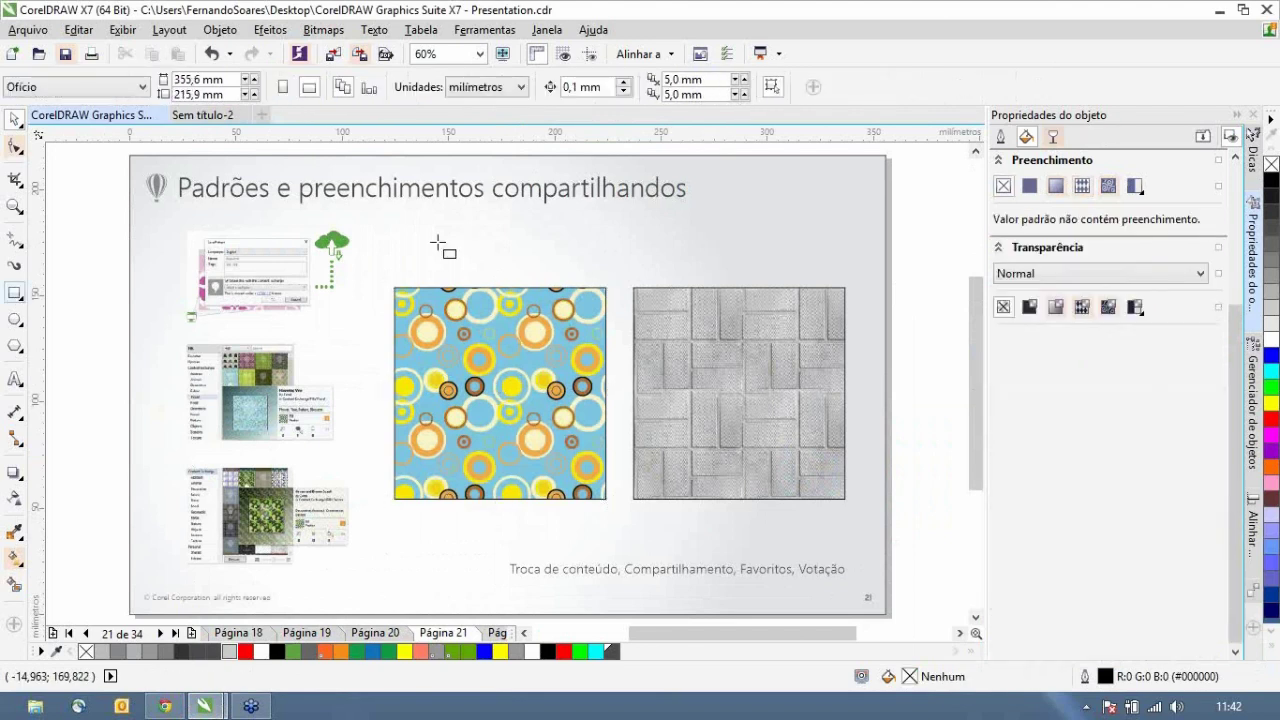
pyautogui.moveTo(462, 215); pyautogui.dragTo(528, 258)
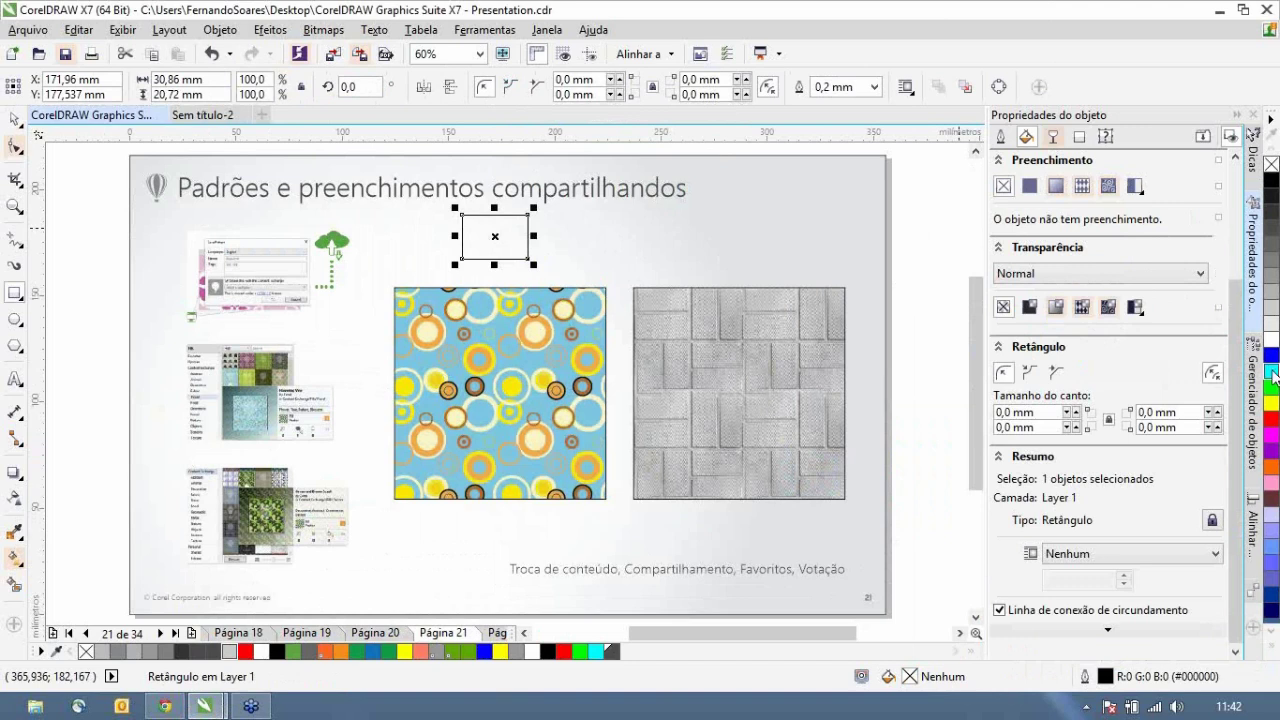
pyautogui.click(1273, 372)
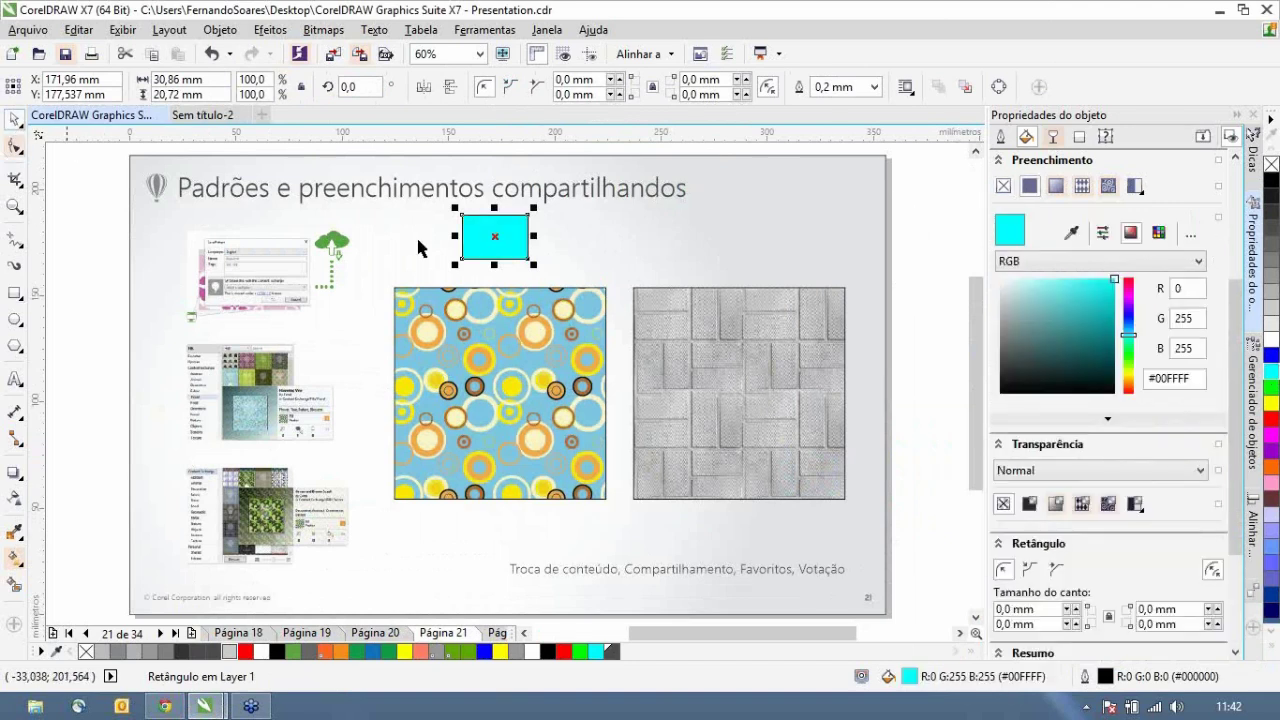
# - Make a diagonally offset, overlapping copy of the cyan rectangle in red (#FF0000), and remove the outlines of both rectangles
pyautogui.moveTo(496, 239); pyautogui.dragTo(528, 261)
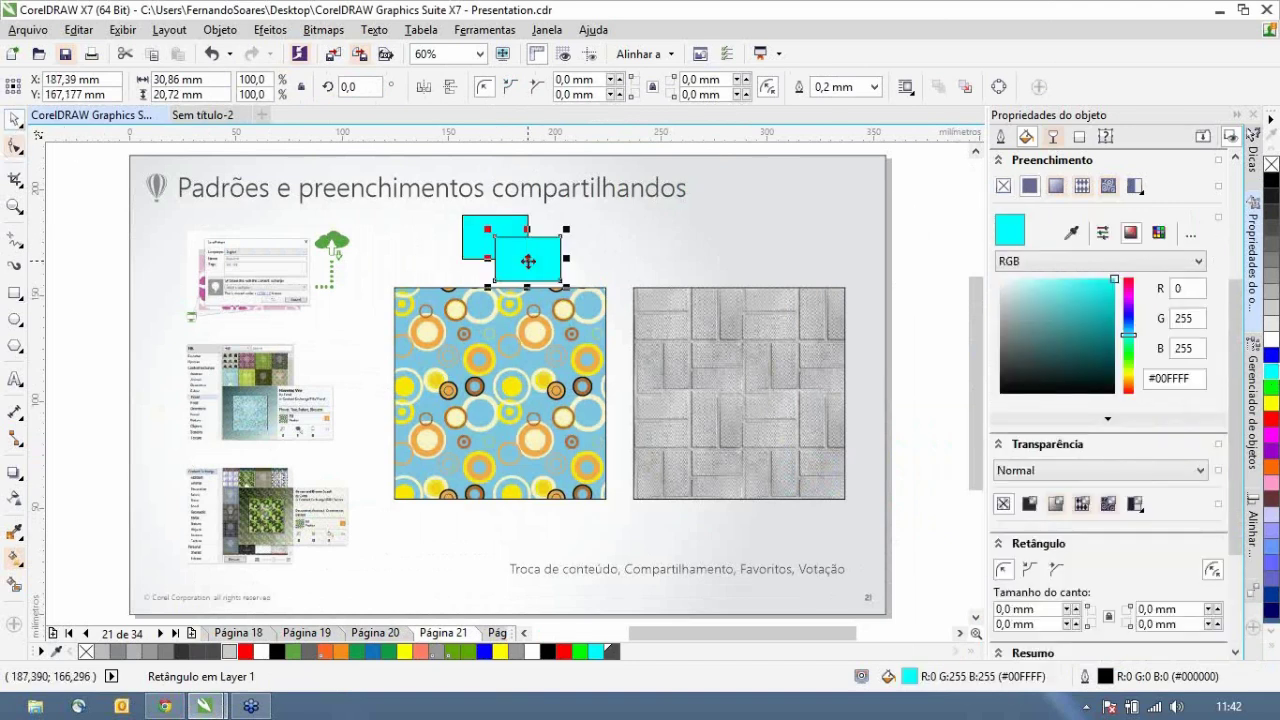
pyautogui.moveTo(1271, 420); pyautogui.dragTo(551, 277)
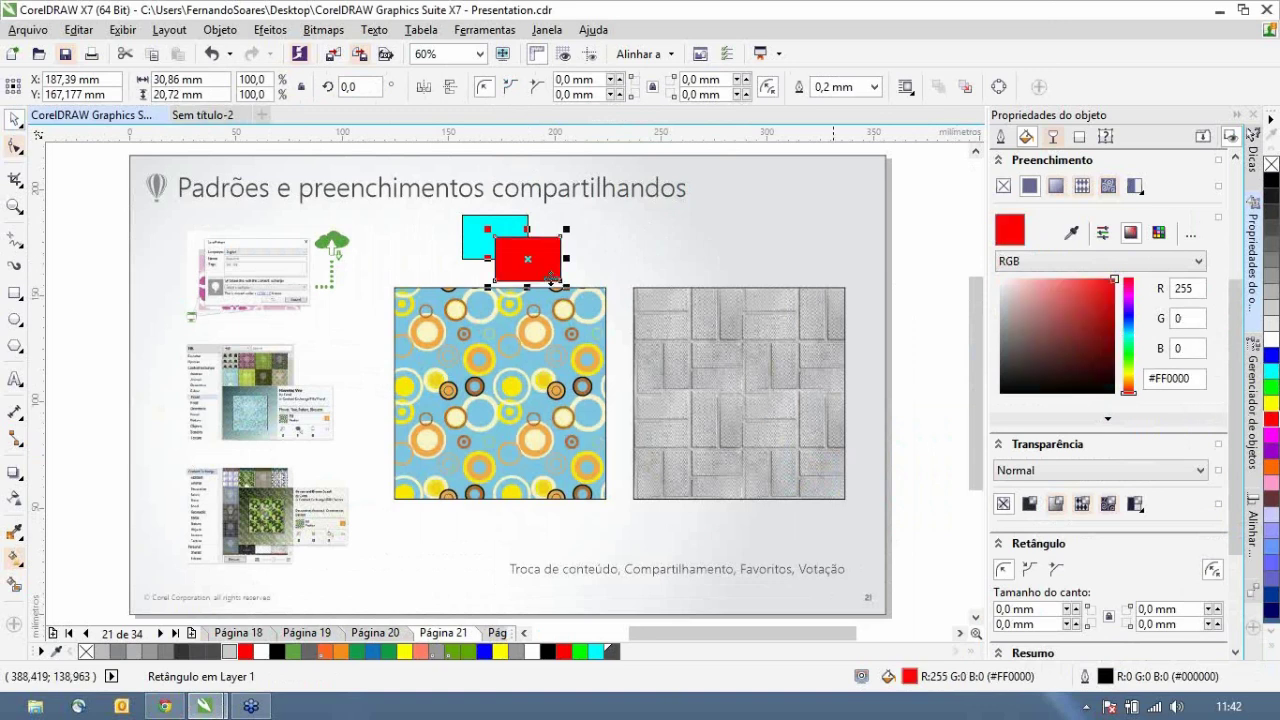
pyautogui.keyDown('shift'); pyautogui.click(476, 248); pyautogui.keyUp('shift')
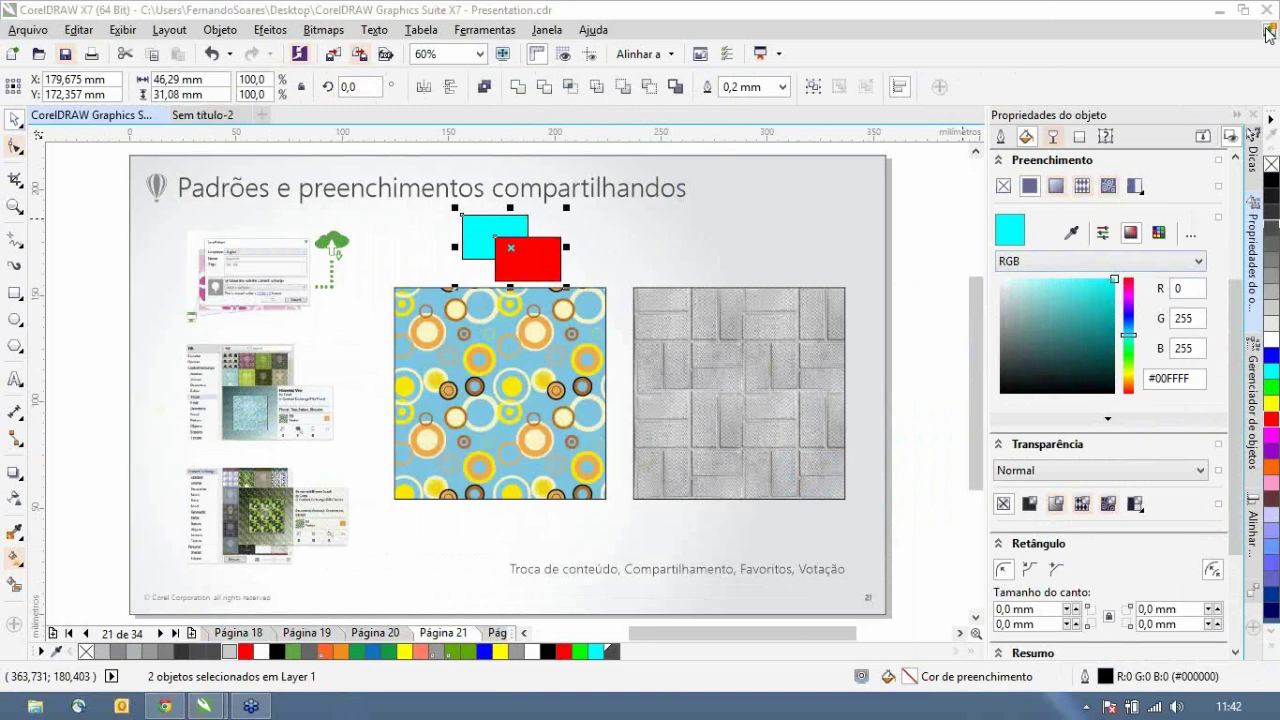
# - Fill the circle-patterned square with a vector pattern sampled from the area around both rectangles, and set the tile width to 20,79 mm
pyautogui.press('Tab')
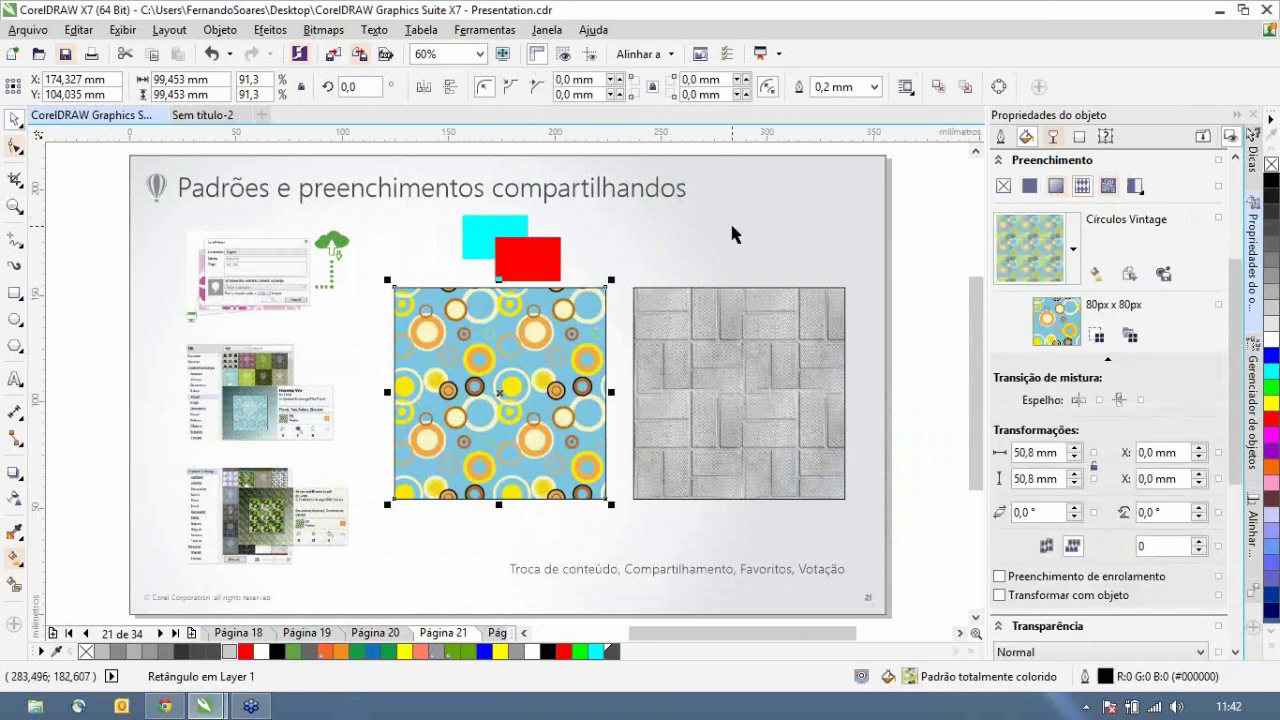
pyautogui.click(1130, 275)
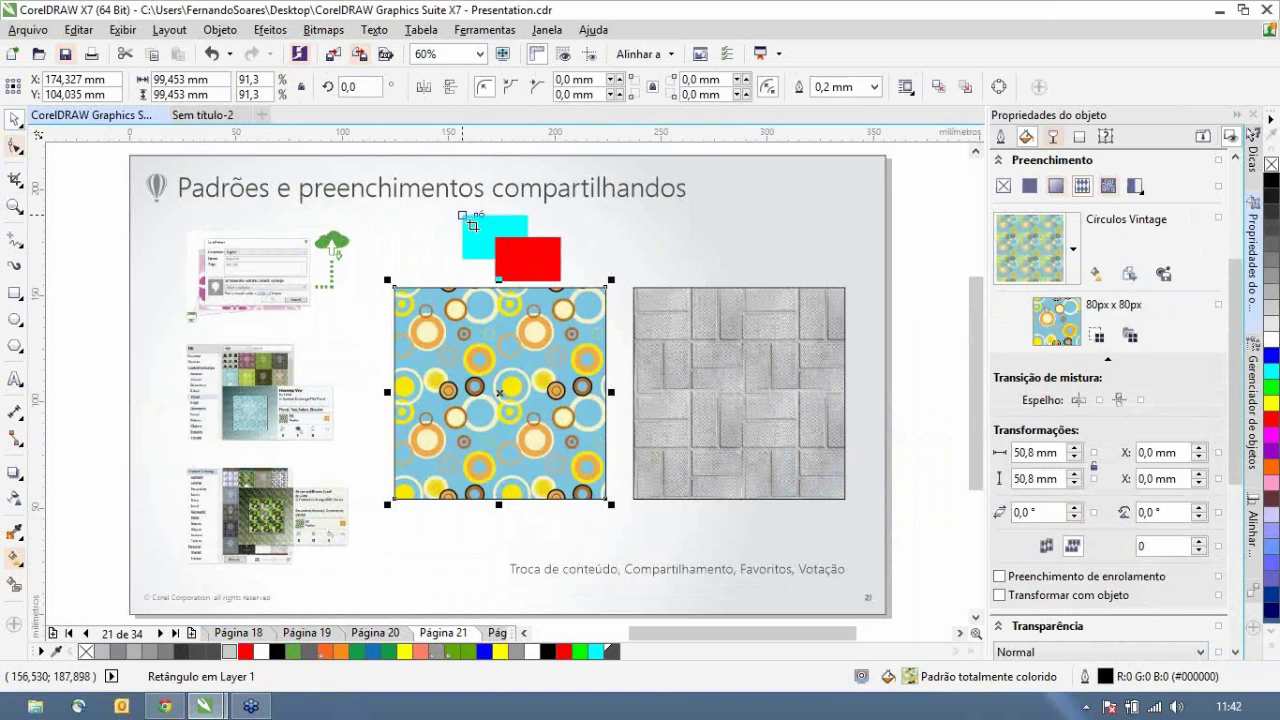
pyautogui.moveTo(462, 215); pyautogui.dragTo(560, 280)
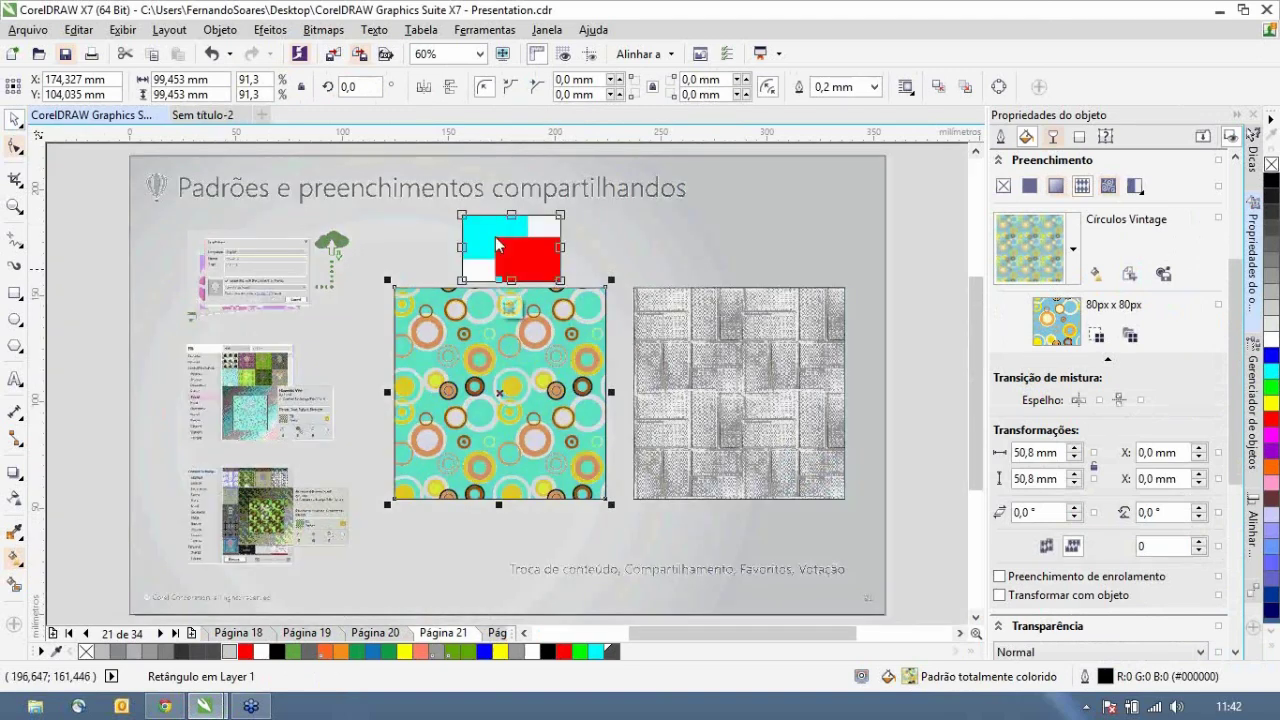
pyautogui.click(510, 307)
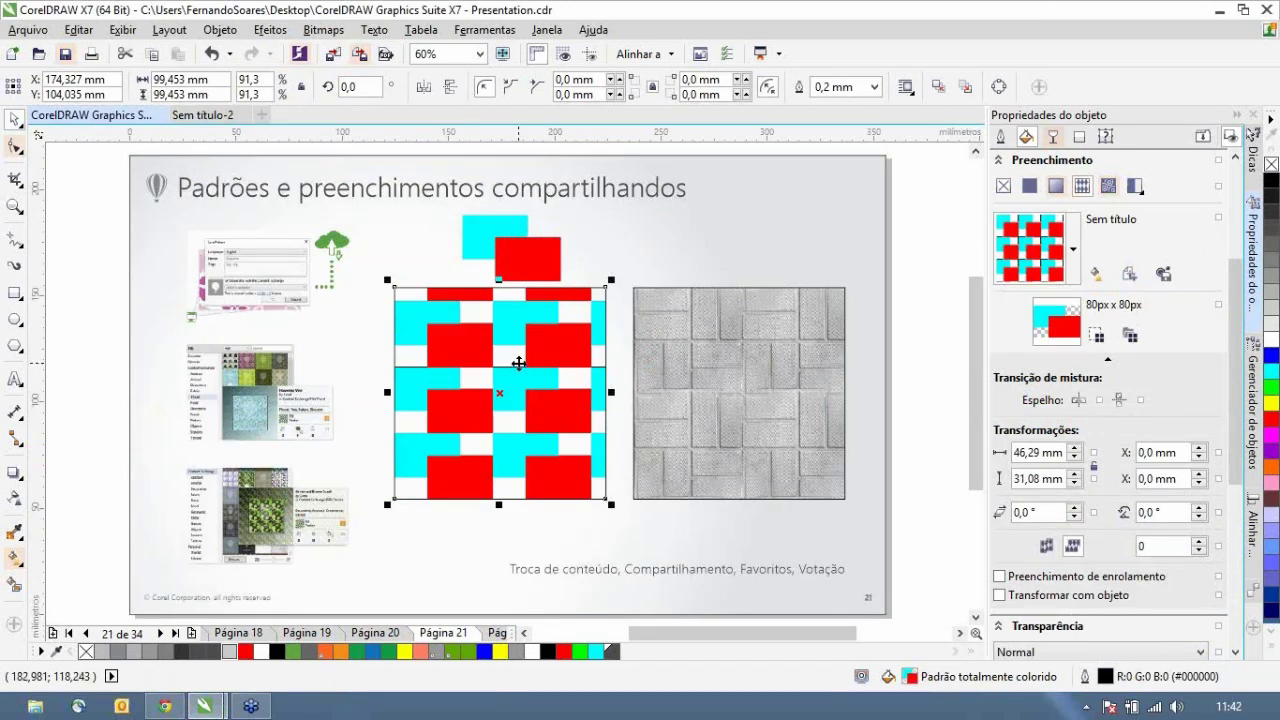
pyautogui.moveTo(1074, 450); pyautogui.dragTo(1070, 535)
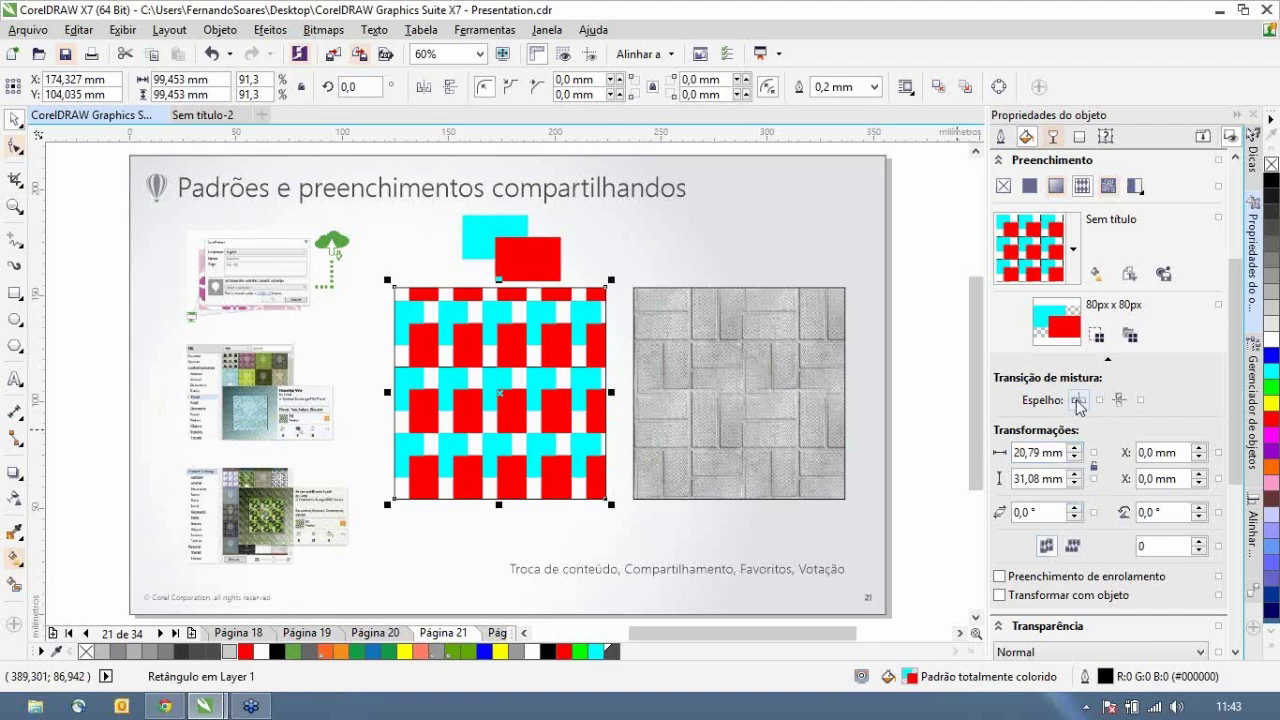
# - Try horizontal and vertical mirroring of the red and cyan pattern tiles, and turn both off again
pyautogui.click(1079, 402)
pyautogui.click(1120, 401)
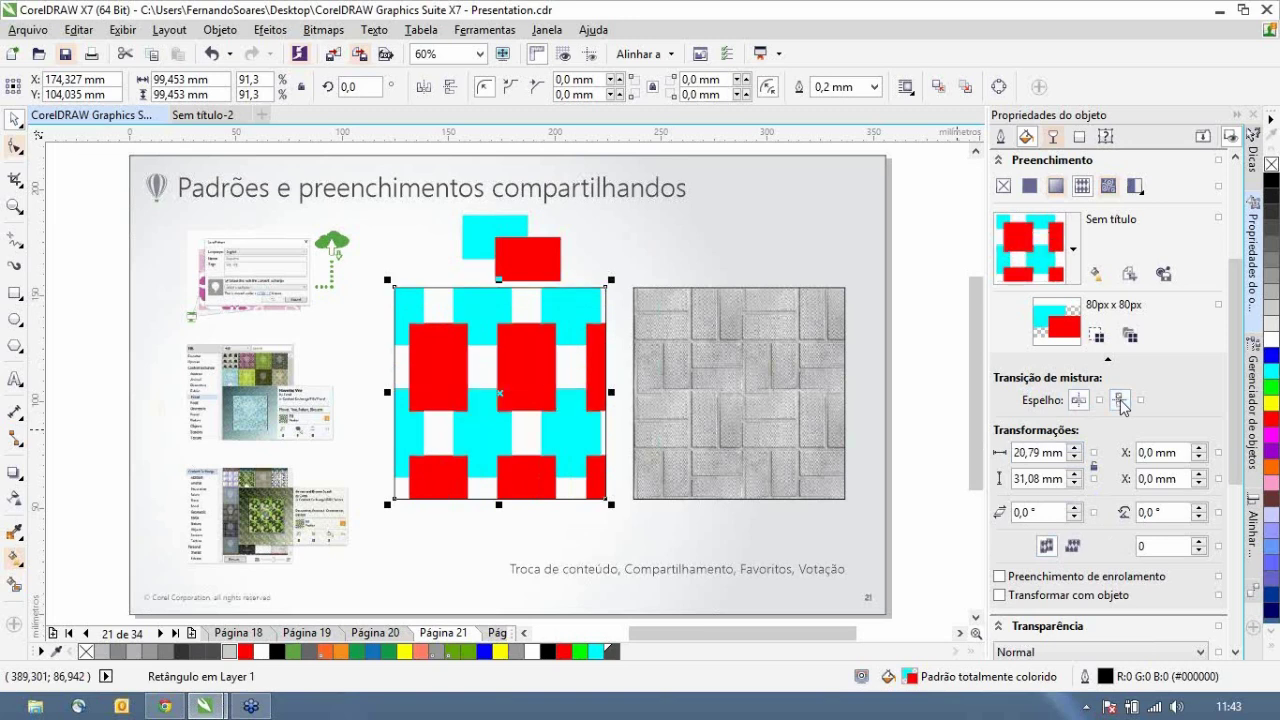
pyautogui.click(1079, 402)
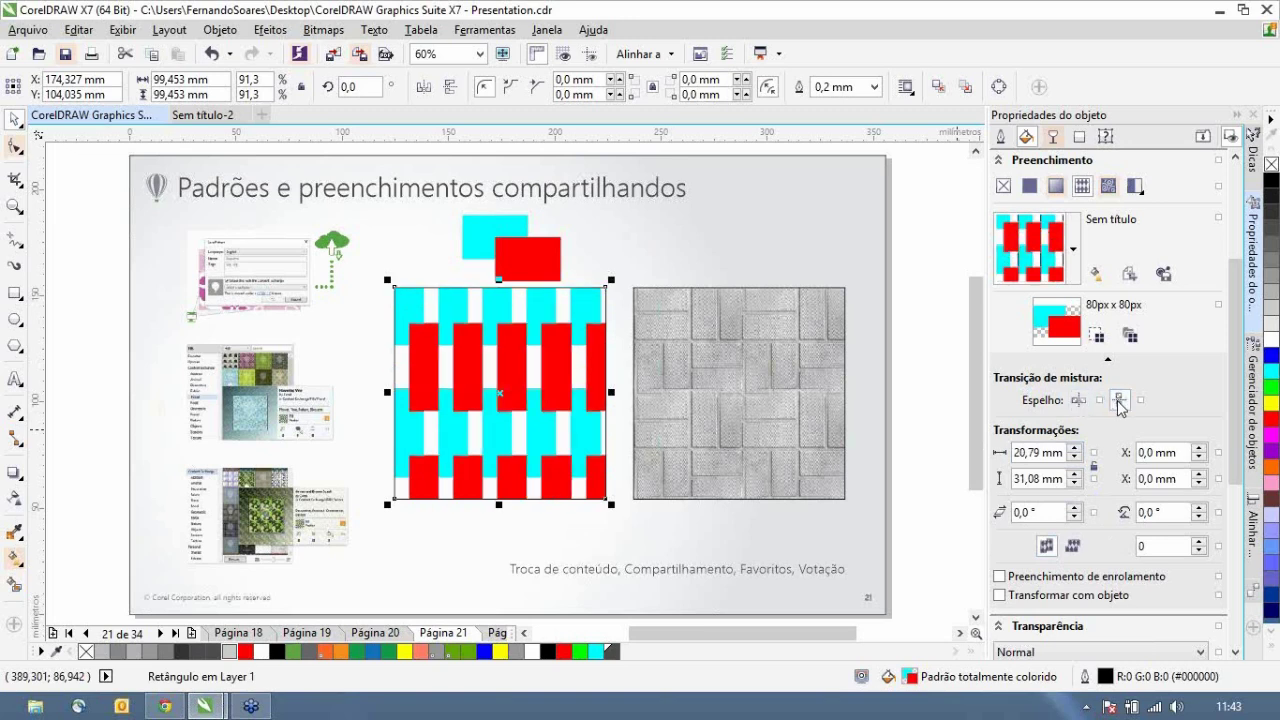
pyautogui.click(1120, 401)
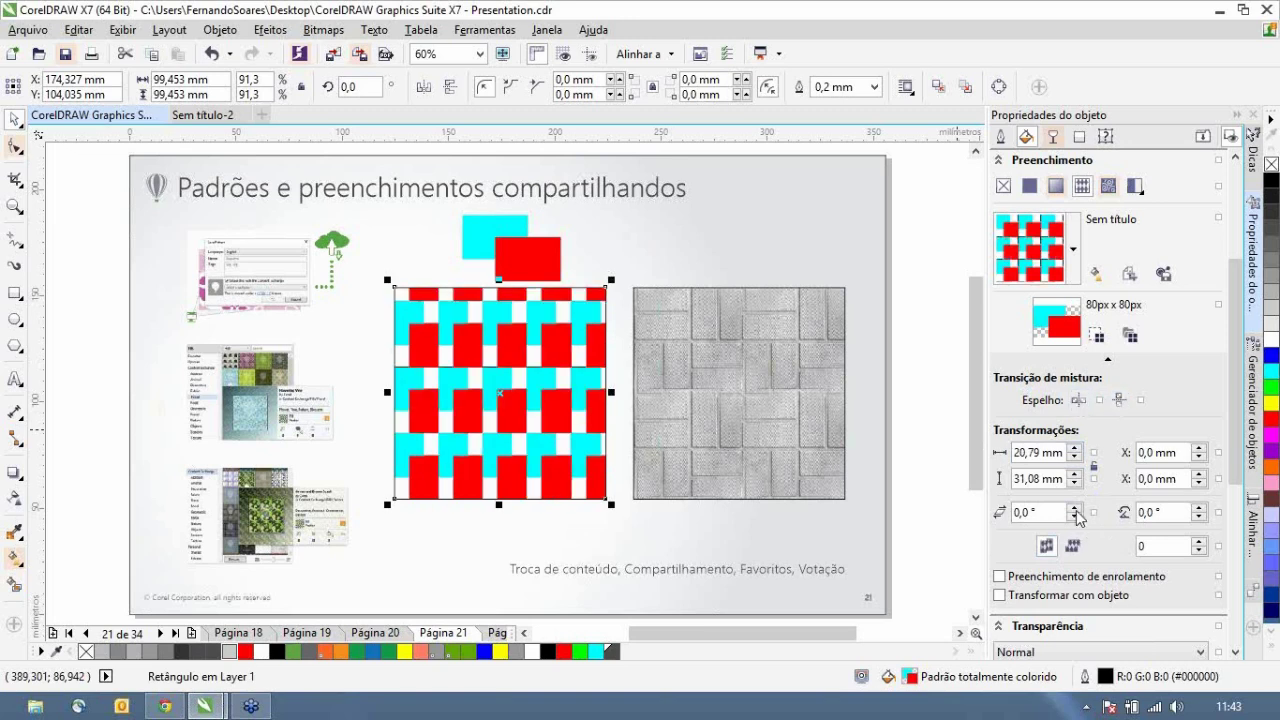
# - Skew the red and cyan pattern by 38° and rotate it by 21°, keeping its square selected
pyautogui.moveTo(1075, 513); pyautogui.dragTo(1082, 478)
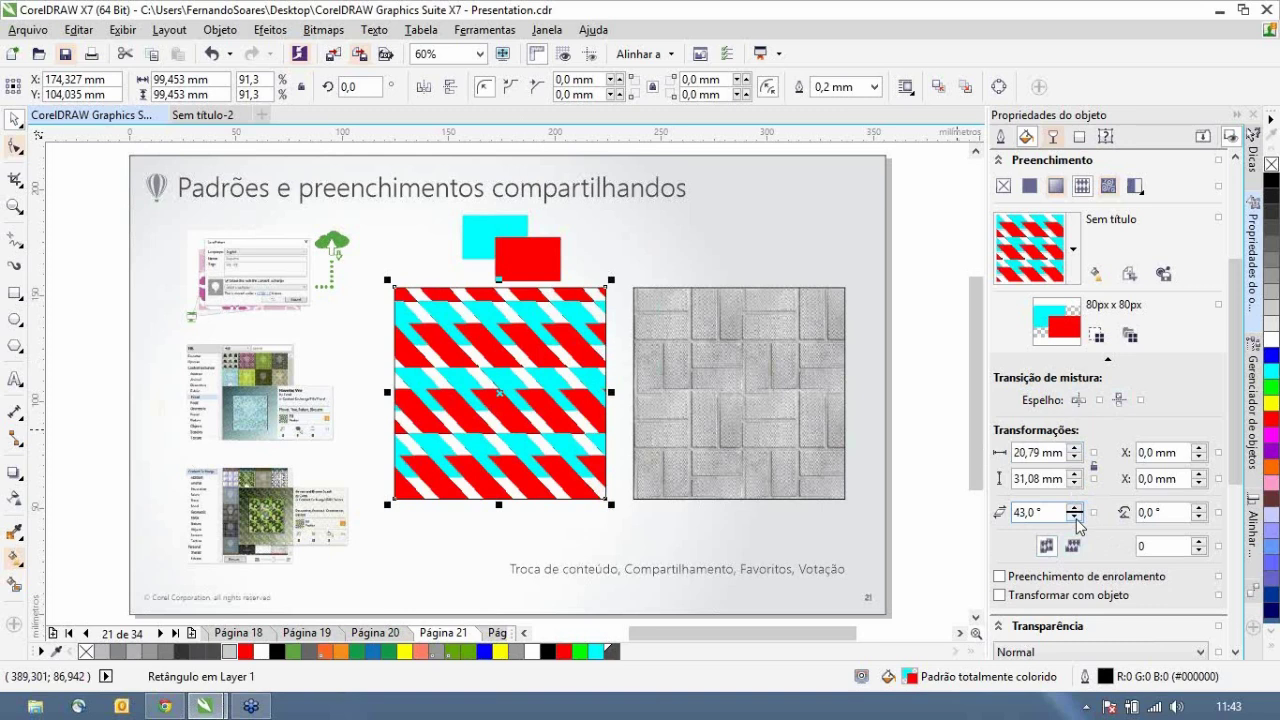
pyautogui.click(1075, 517)
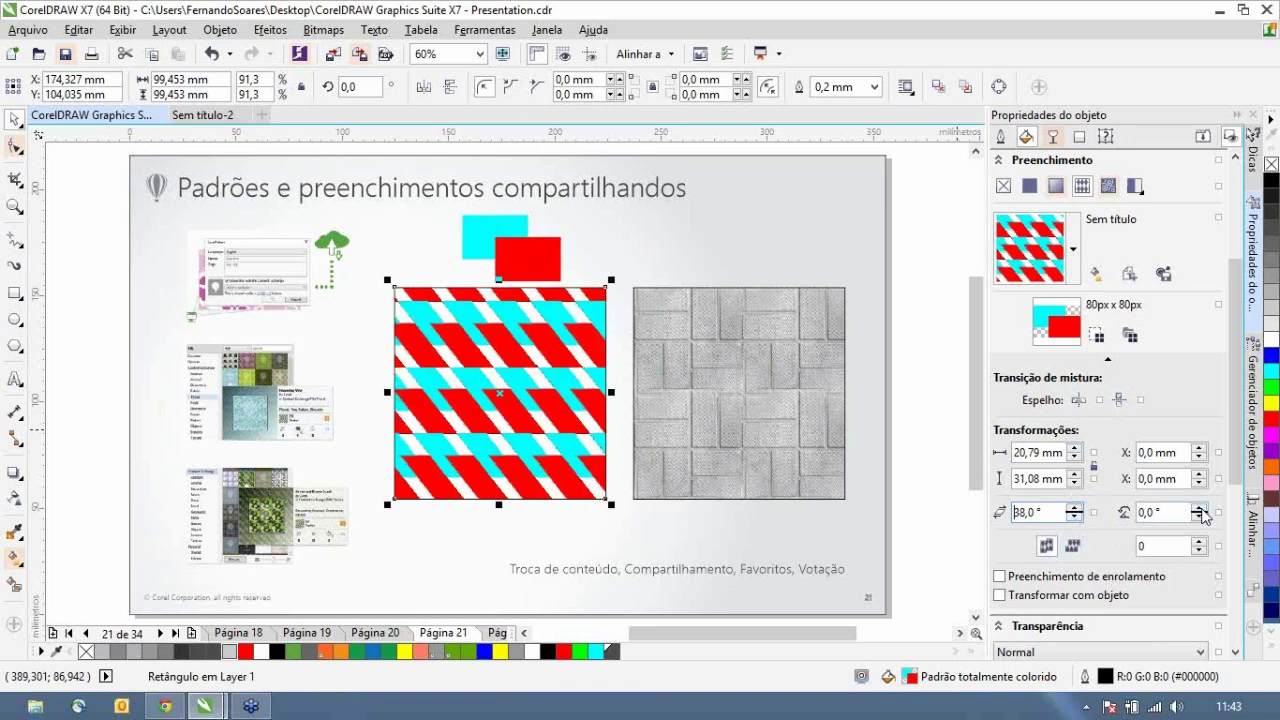
pyautogui.click(1199, 509)
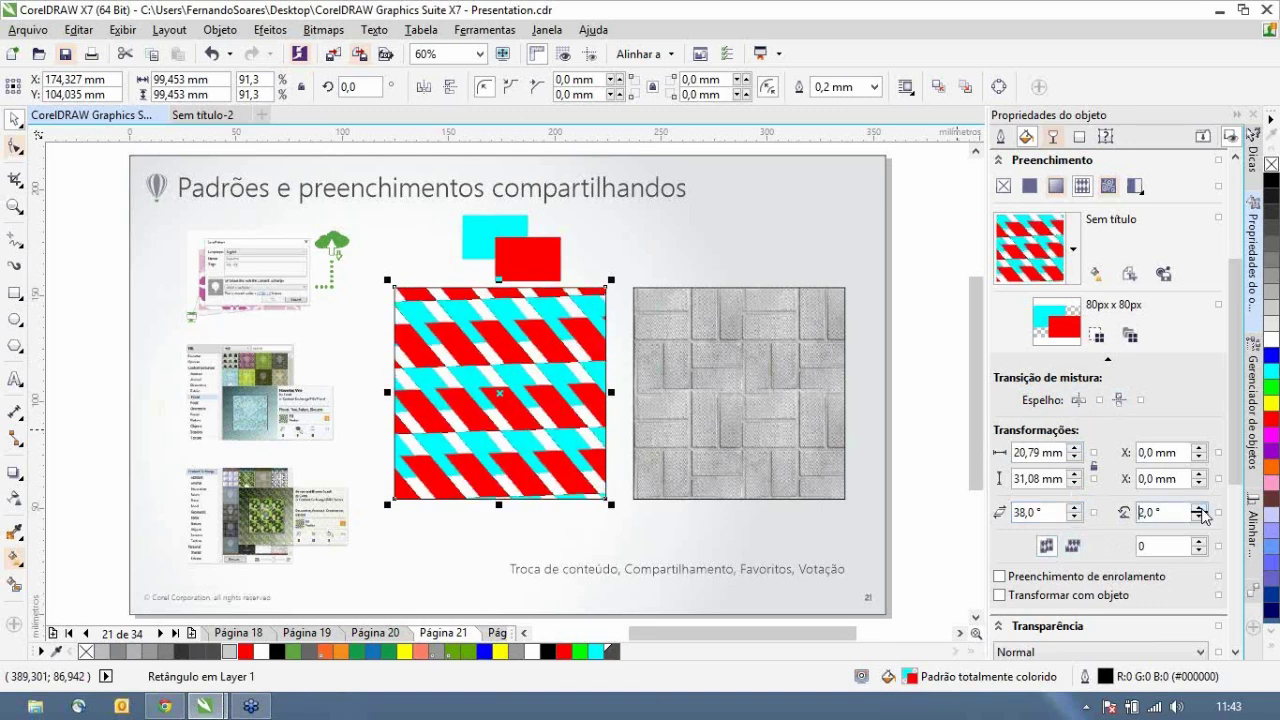
pyautogui.click(1200, 510)
pyautogui.click(505, 343)
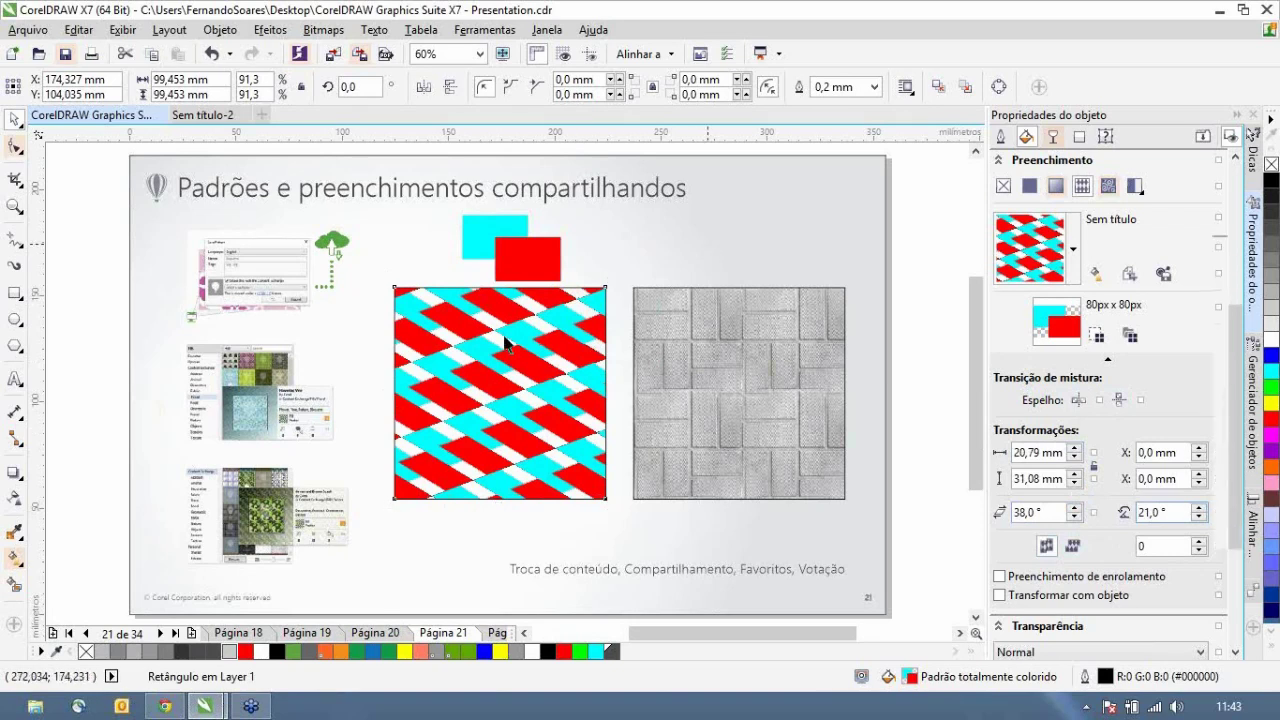
pyautogui.click(505, 343)
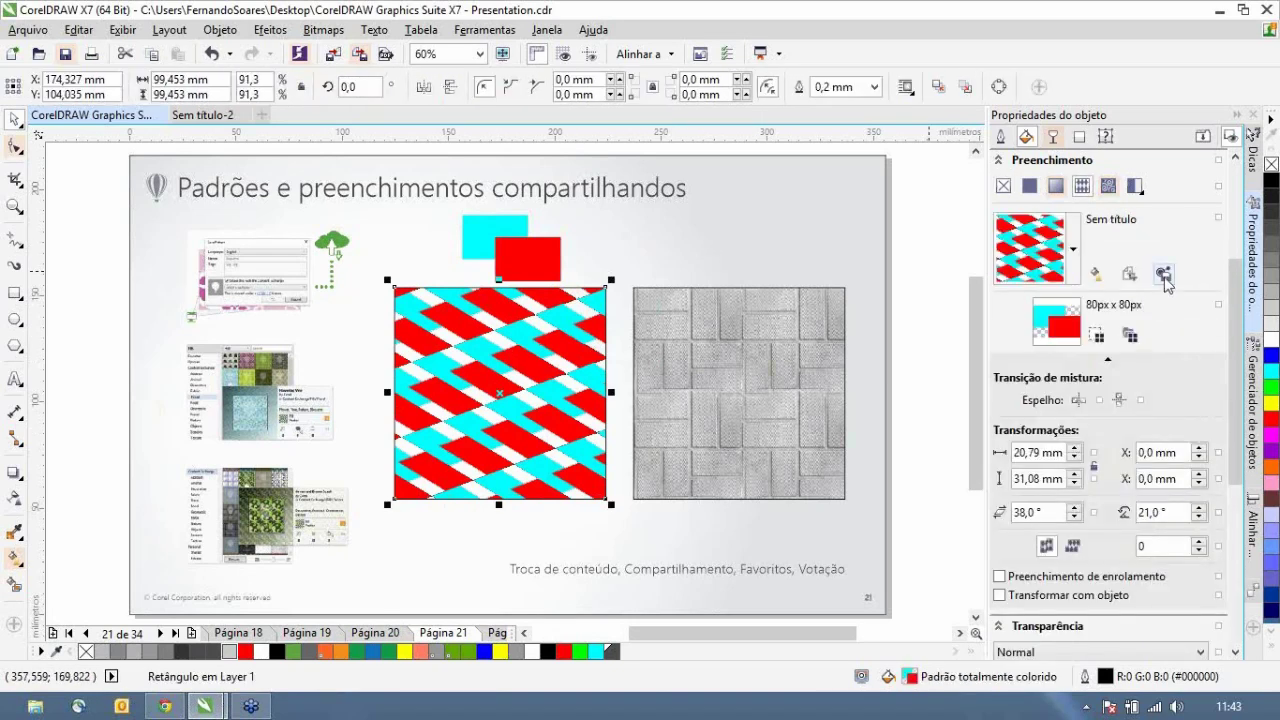
# - Show the options for saving and sharing the red and cyan pattern (Salvar padrão), and cancel without saving
pyautogui.click(1163, 275)
pyautogui.moveTo(673, 115); pyautogui.dragTo(810, 252)
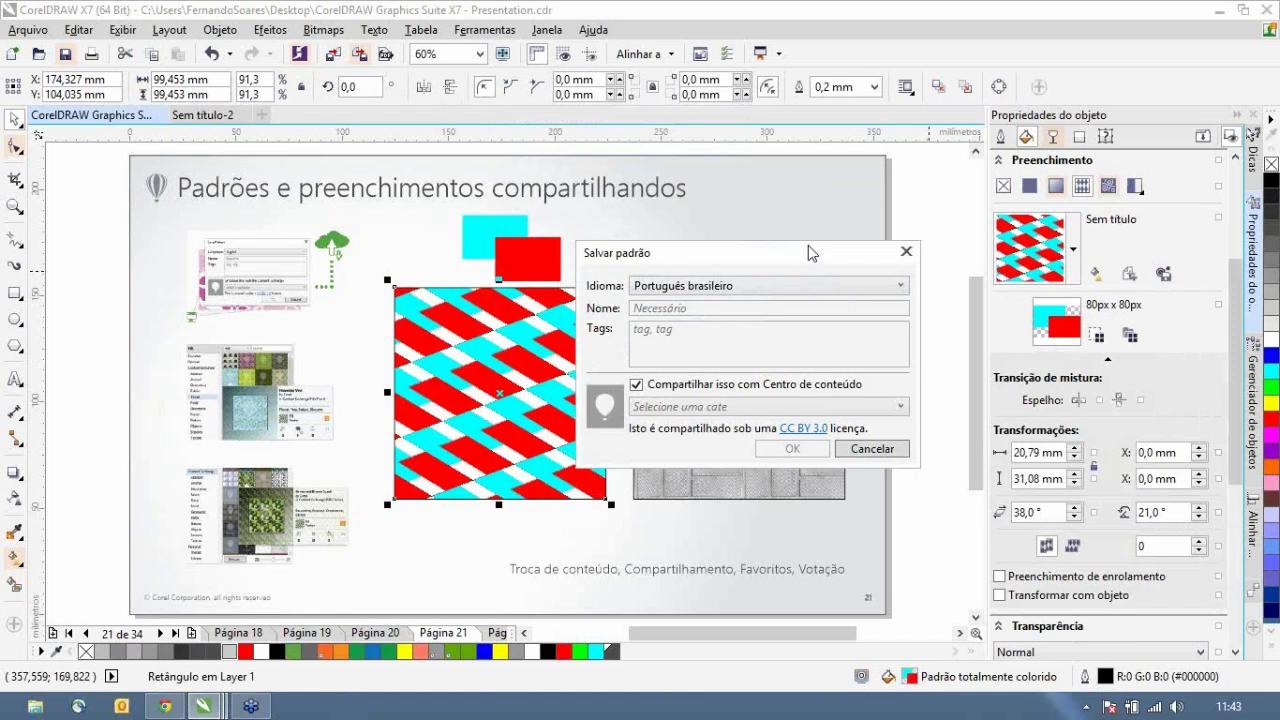
pyautogui.click(876, 450)
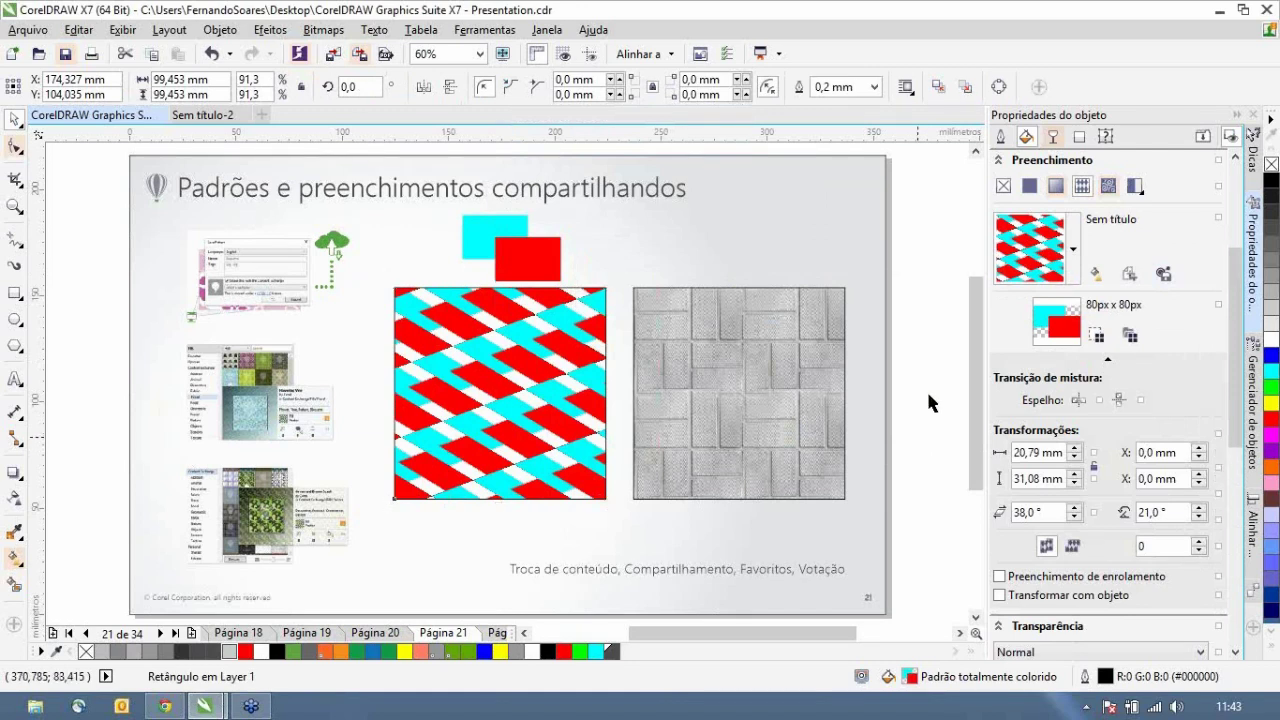
# - Fill the grey brick square with a bitmap pattern sampled around the green cloud graphic, at 150 dpi in RGB (24 bits) with transparent background
pyautogui.press('Tab')
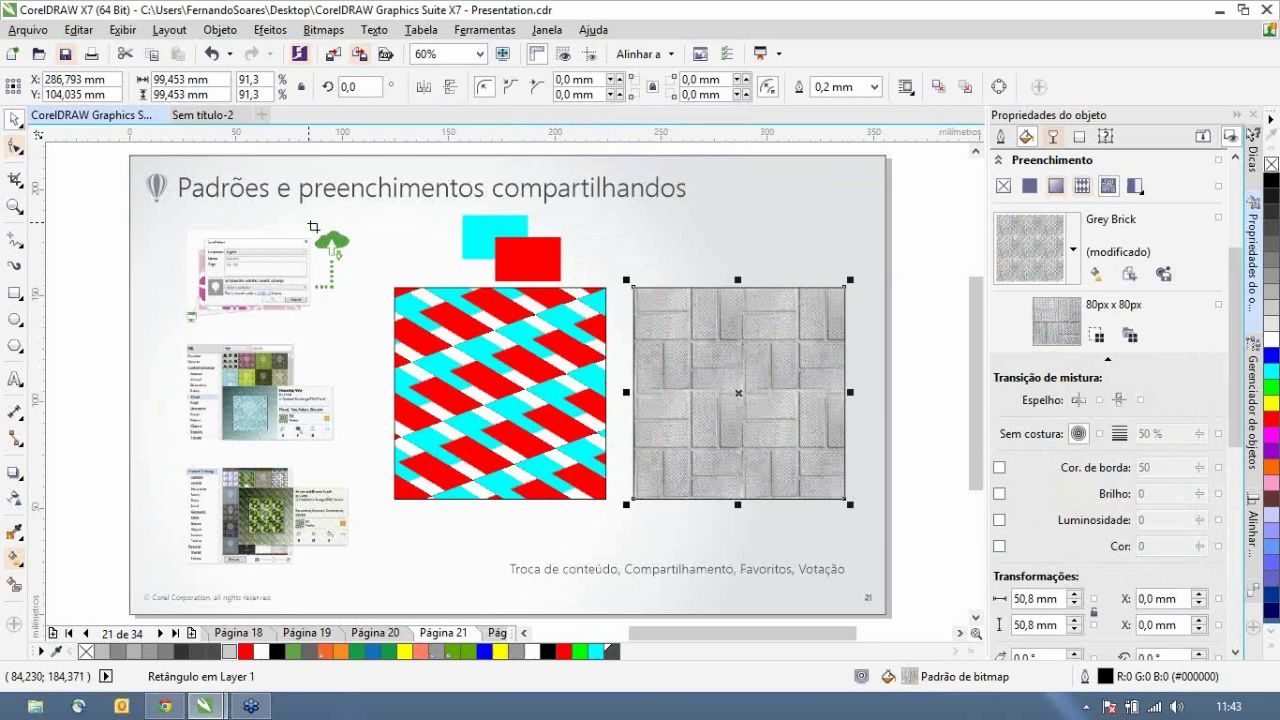
pyautogui.moveTo(310, 230); pyautogui.dragTo(358, 266)
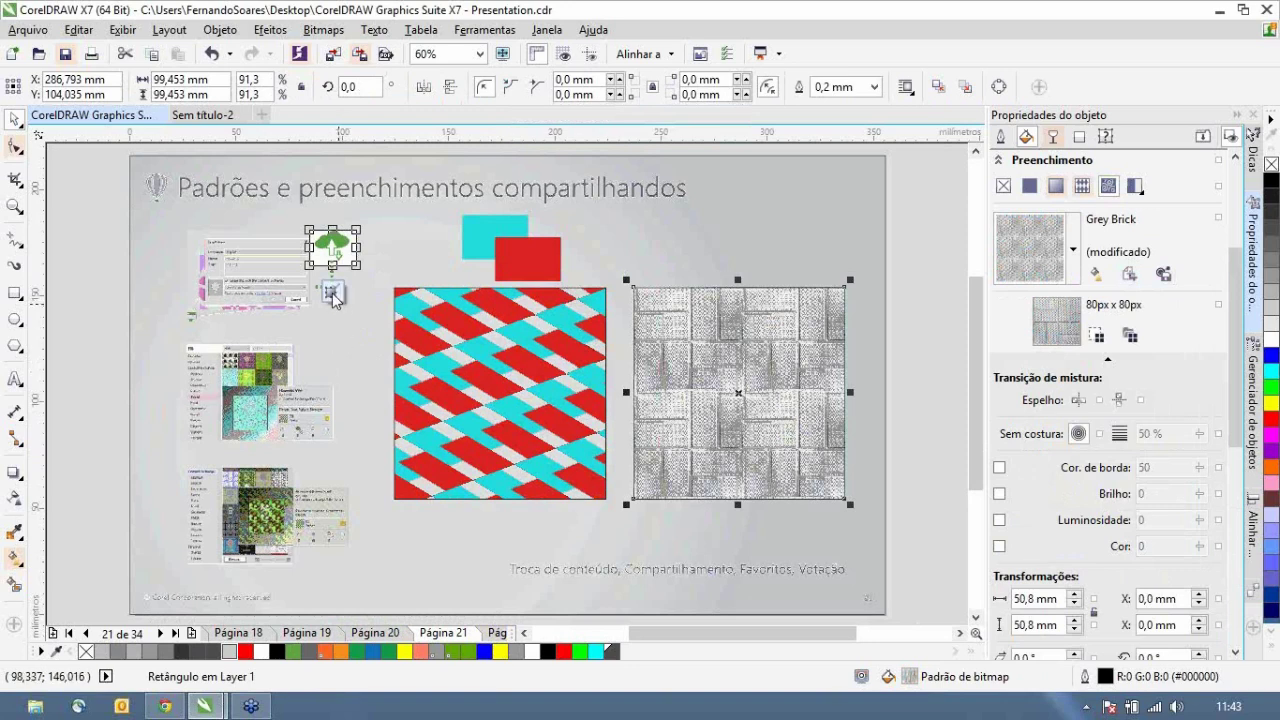
pyautogui.click(334, 299)
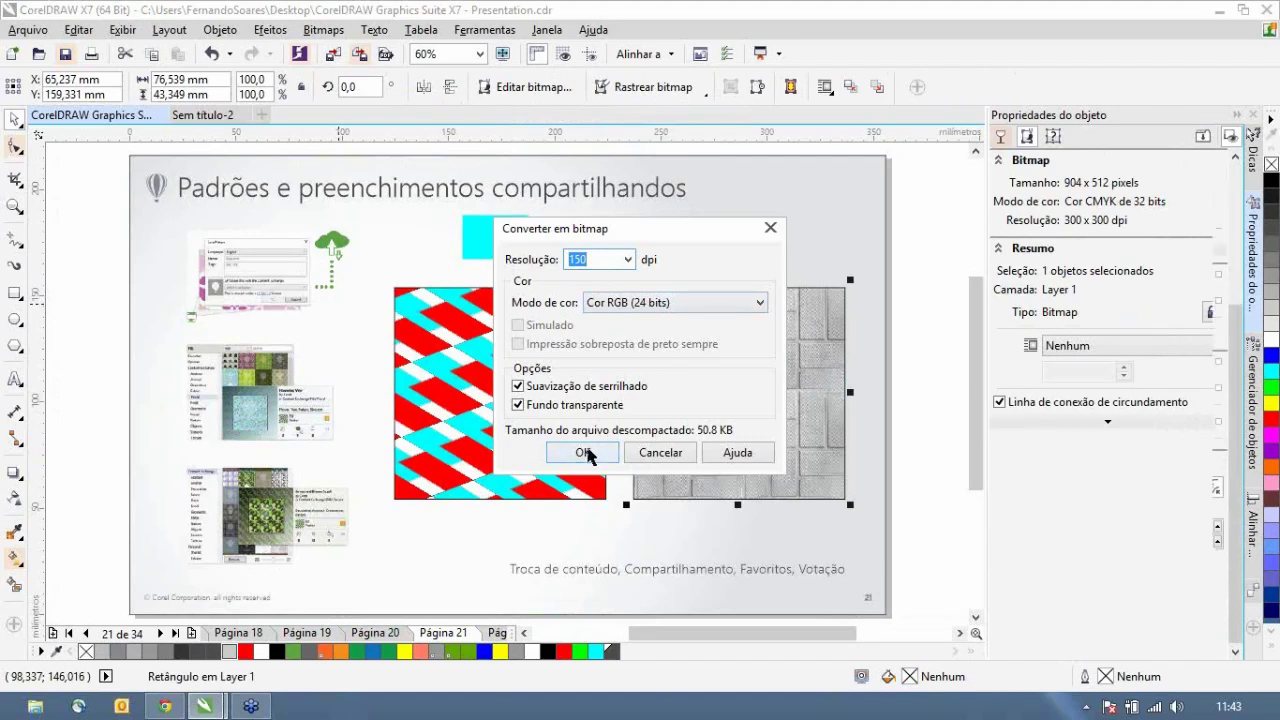
pyautogui.click(583, 453)
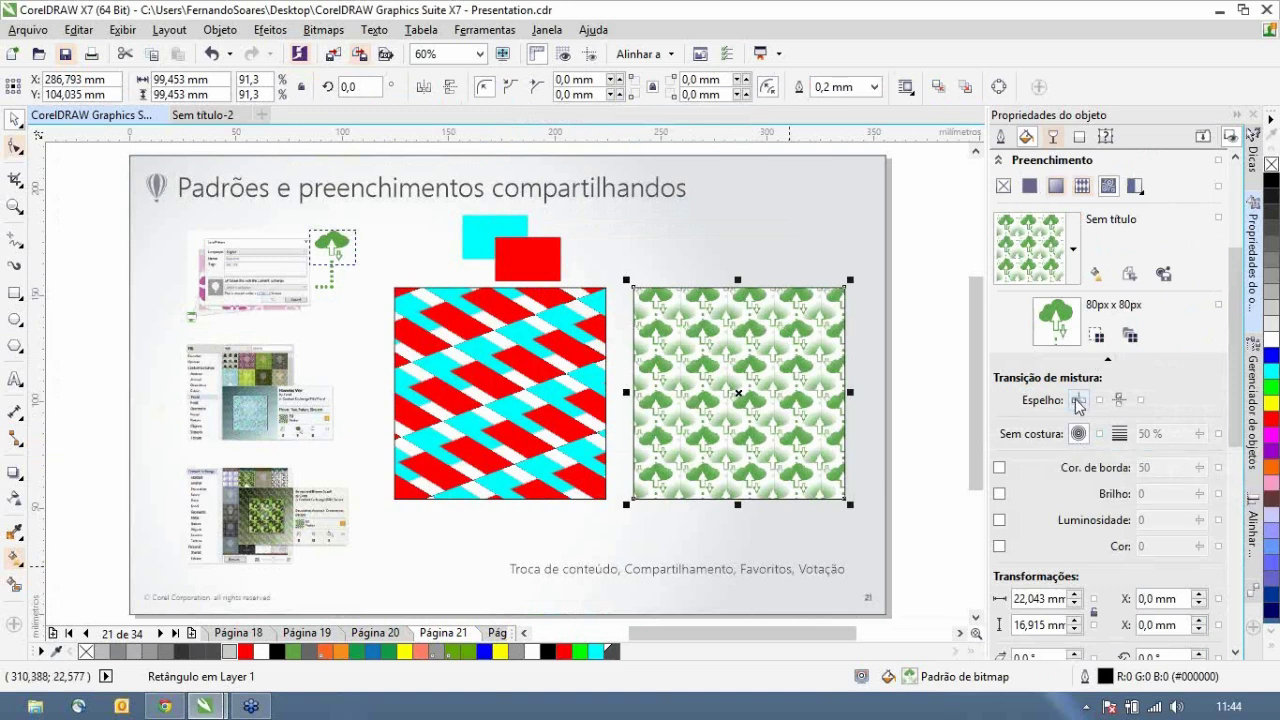
# - Set the green bitmap pattern's tile size to 65,543 by 59,4 mm, its skew to 25° and its rotation to 47°
pyautogui.click(1121, 400)
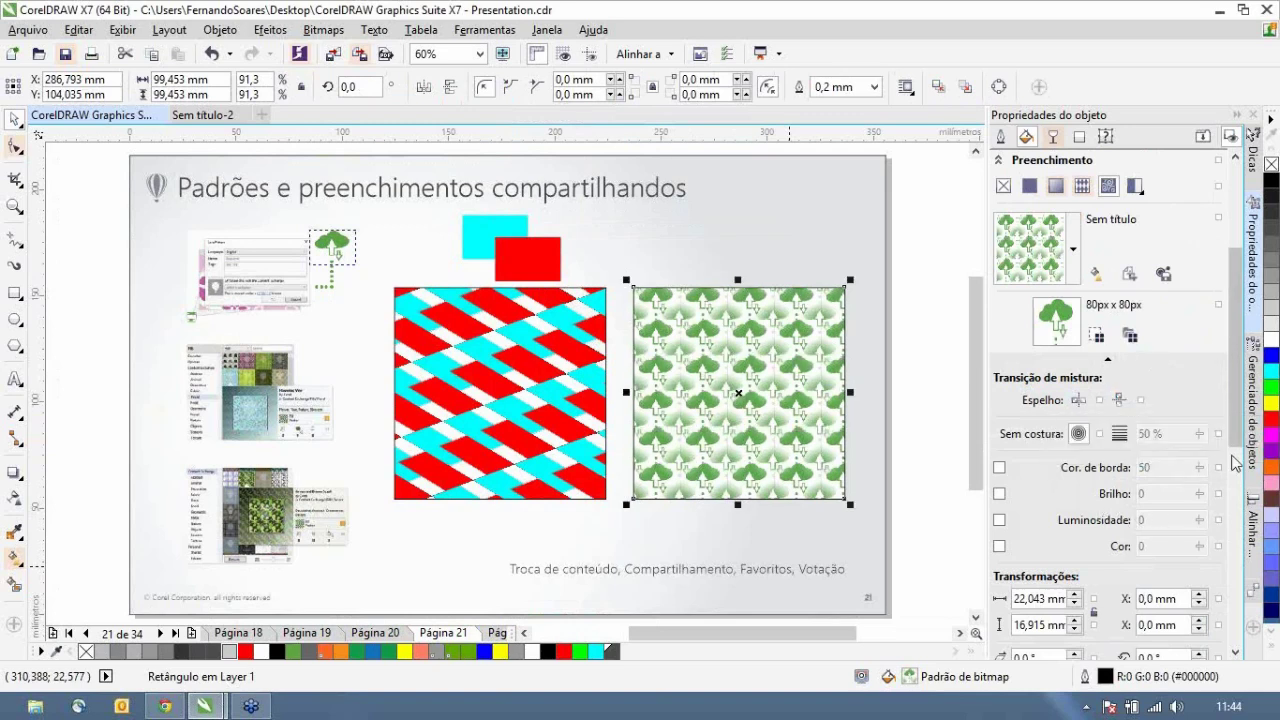
pyautogui.moveTo(1242, 440); pyautogui.dragTo(1234, 490)
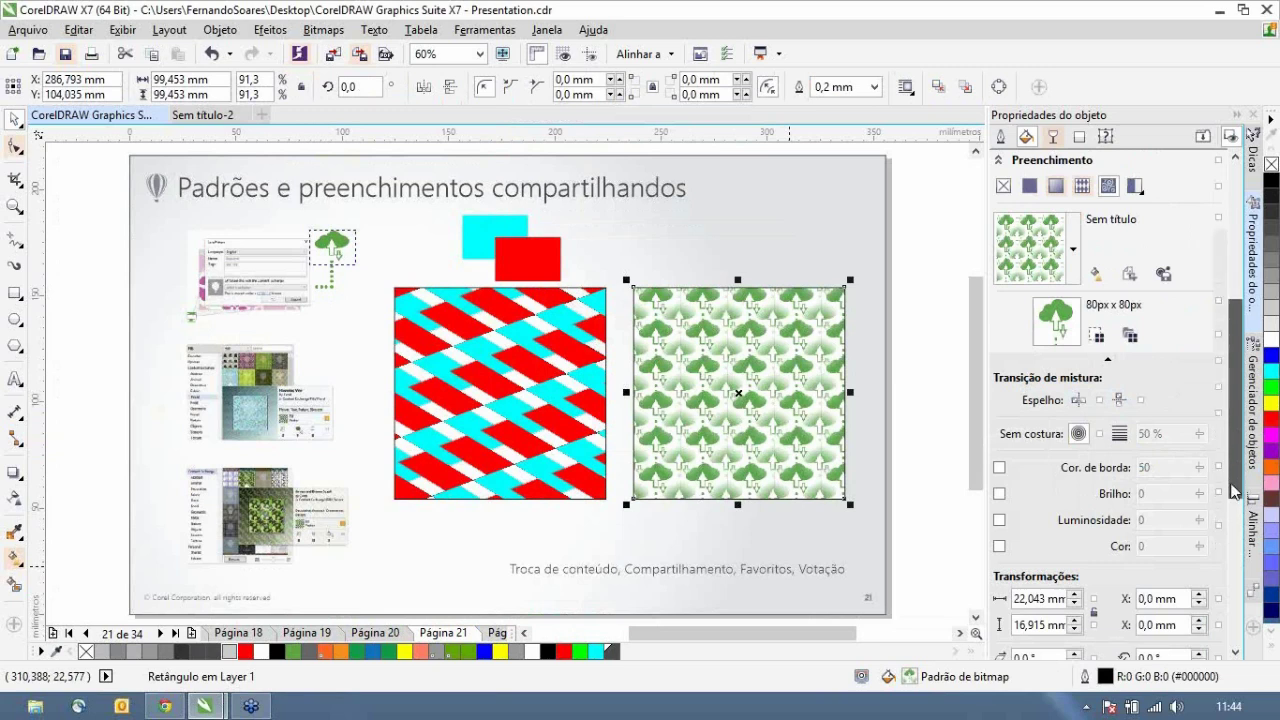
pyautogui.click(1074, 461)
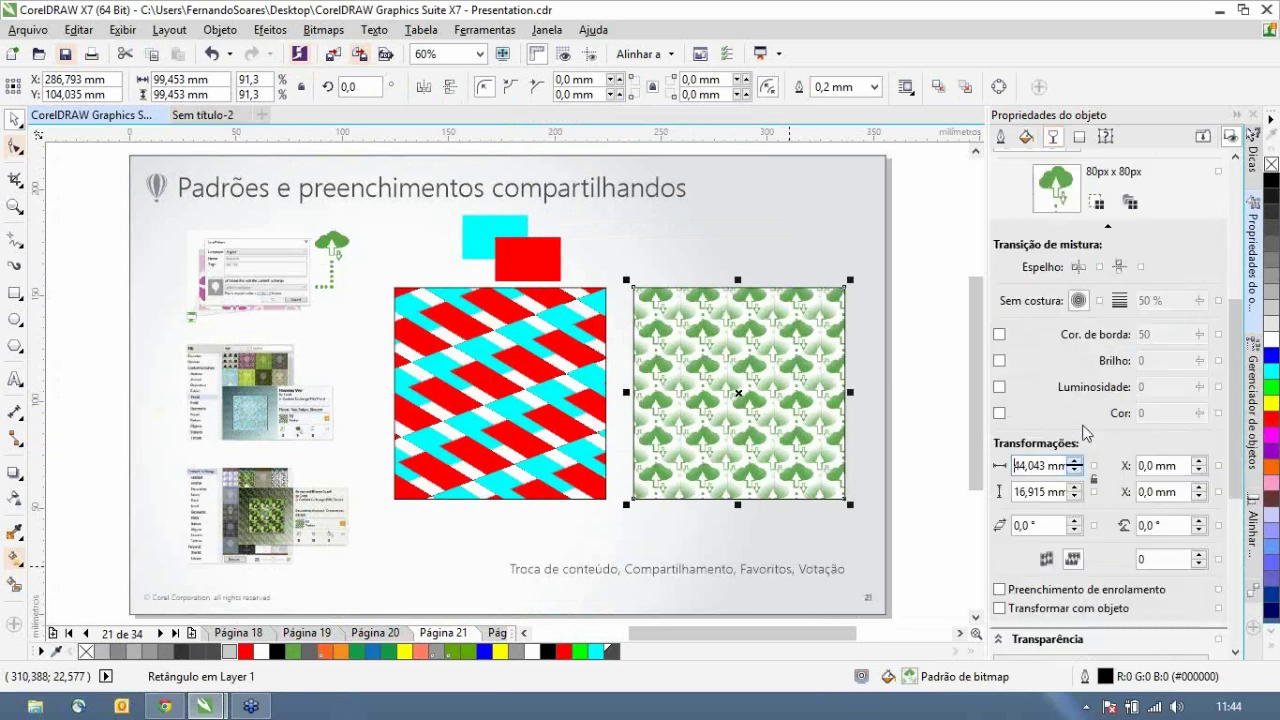
pyautogui.click(1076, 488)
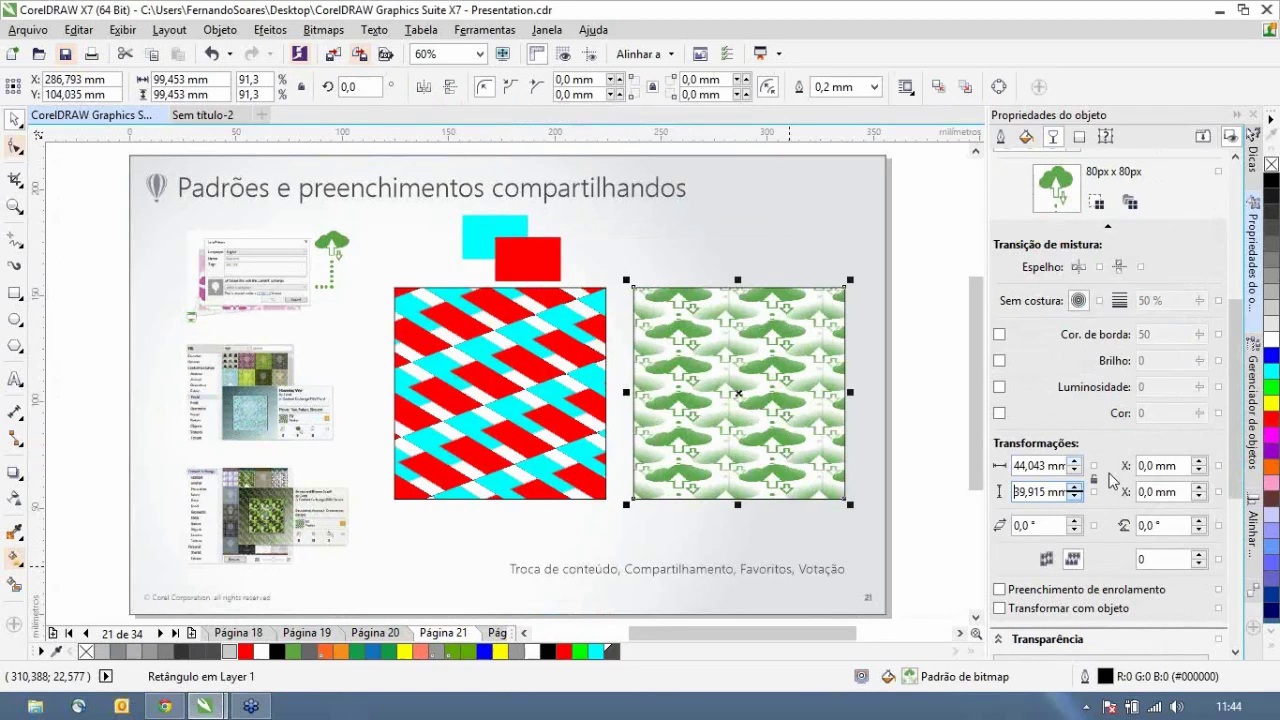
pyautogui.click(1076, 461)
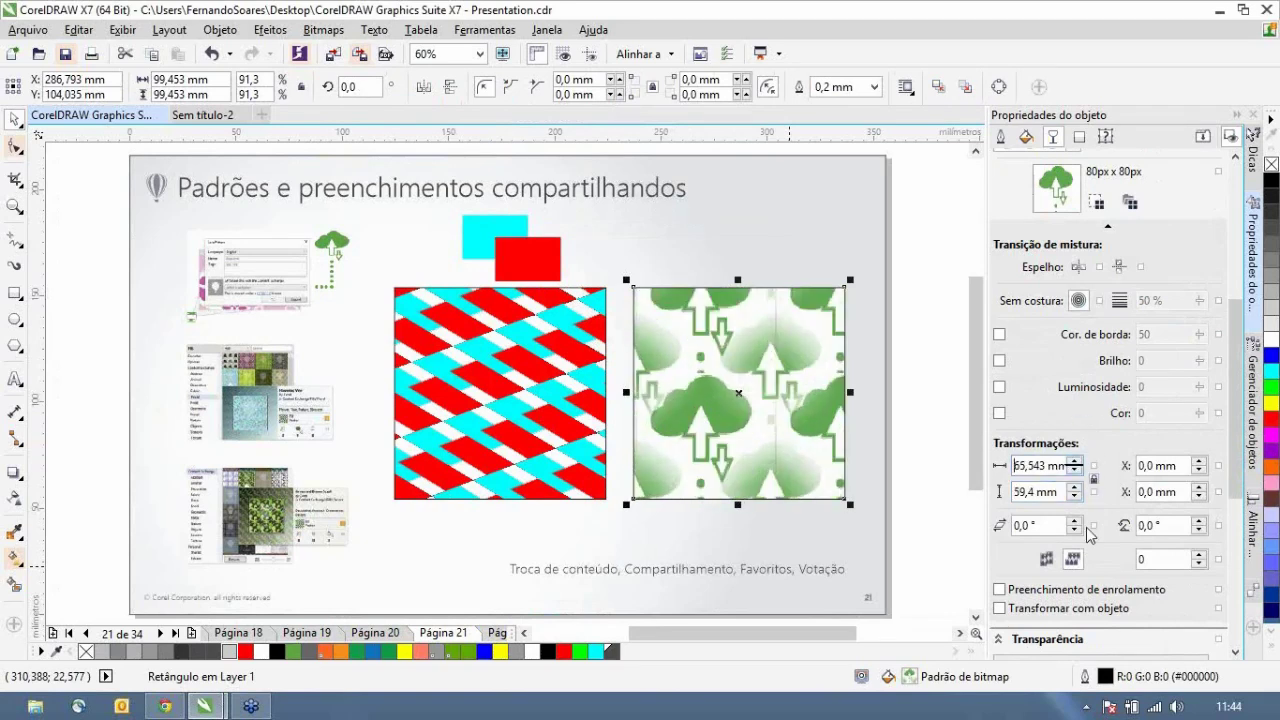
pyautogui.moveTo(1075, 528); pyautogui.dragTo(1077, 507)
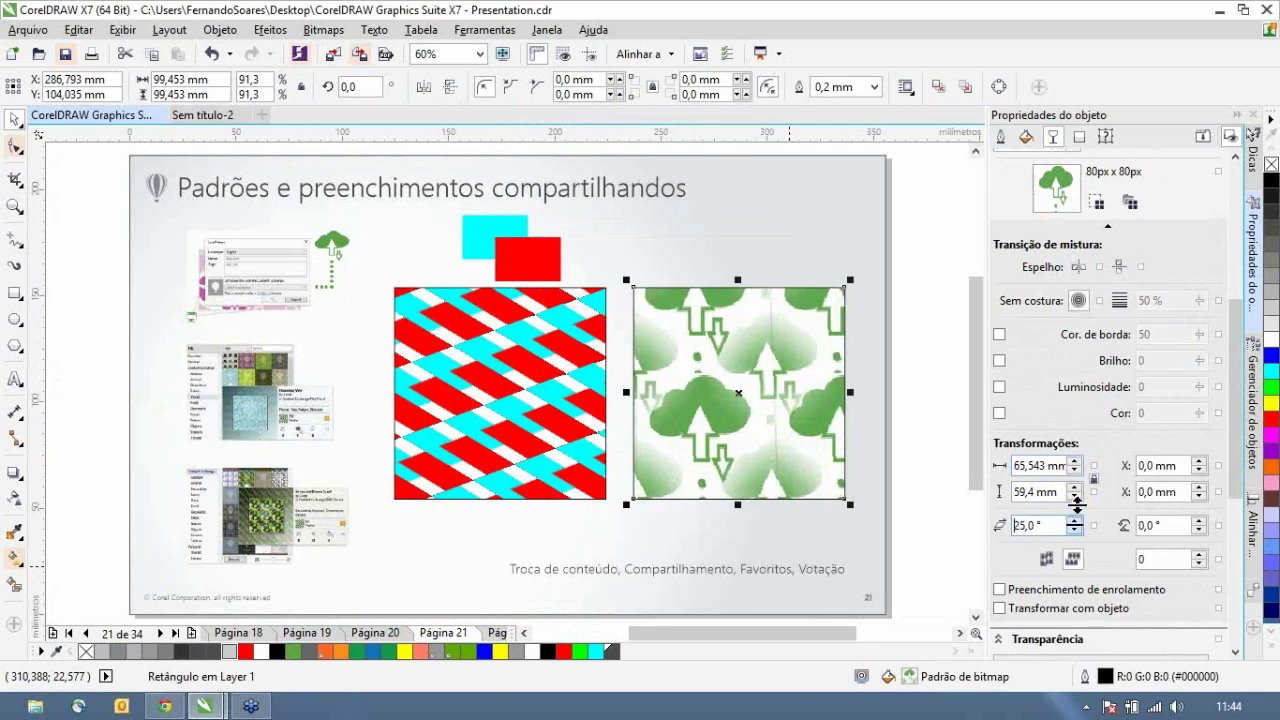
pyautogui.moveTo(1199, 528); pyautogui.dragTo(1203, 472)
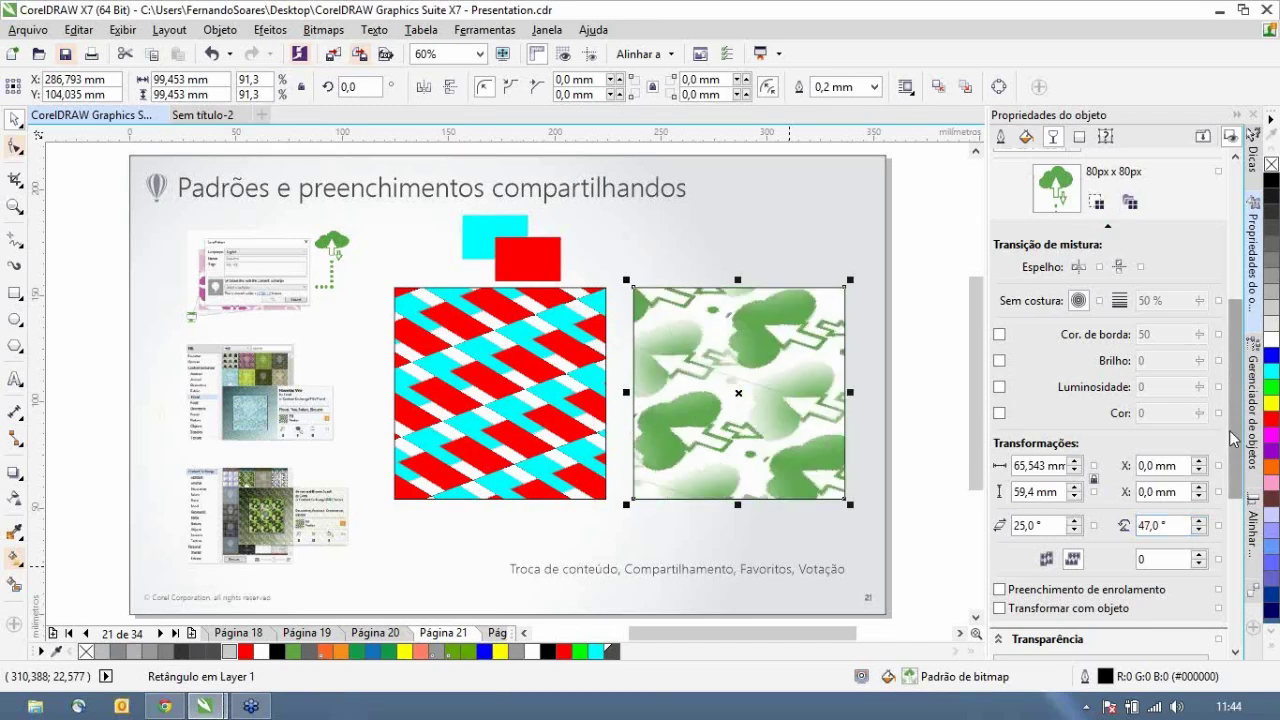
# - Check the save-and-share option for the green bitmap pattern, dismiss it and deselect the square
pyautogui.scroll(3, 1163, 340)
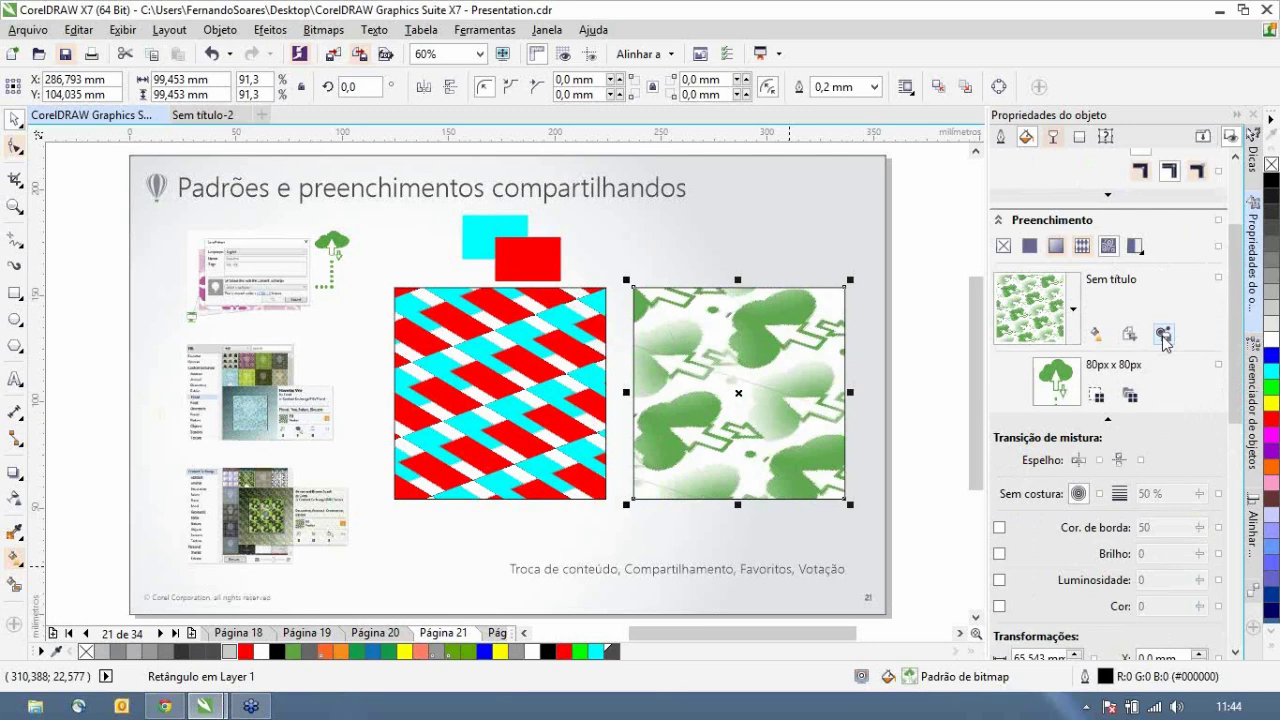
pyautogui.click(1163, 340)
pyautogui.click(757, 304)
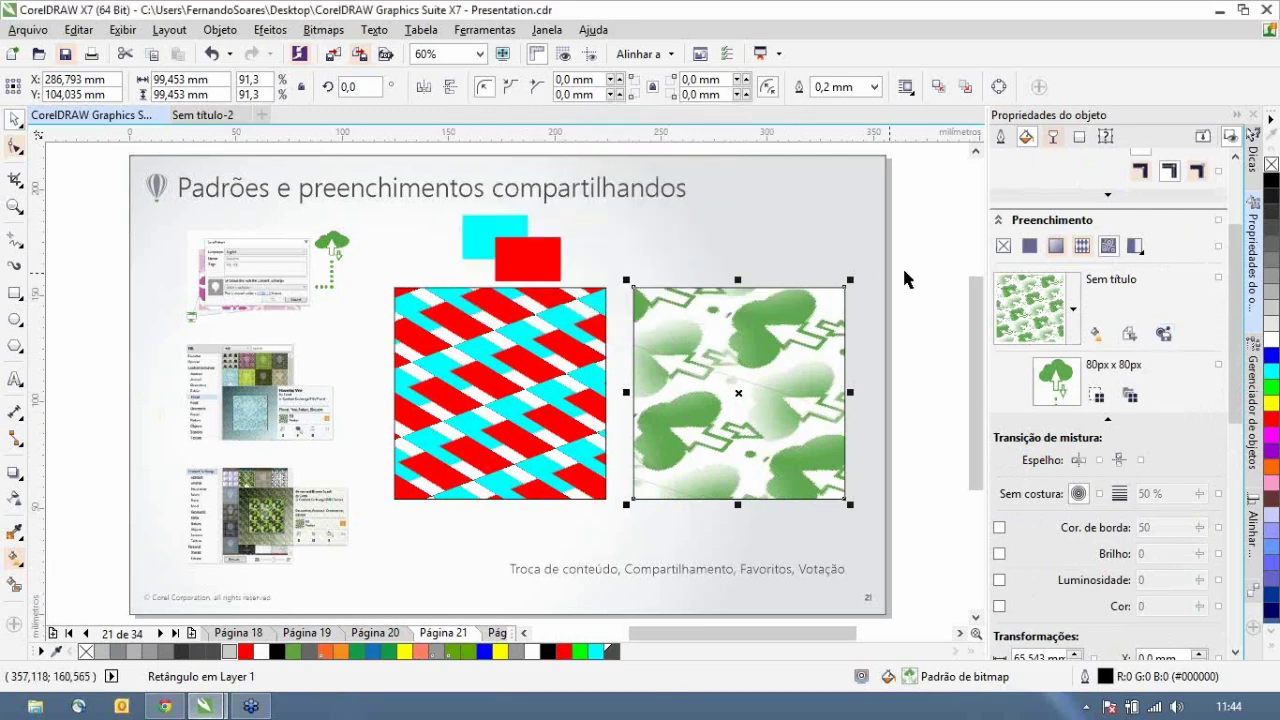
pyautogui.click(912, 277)
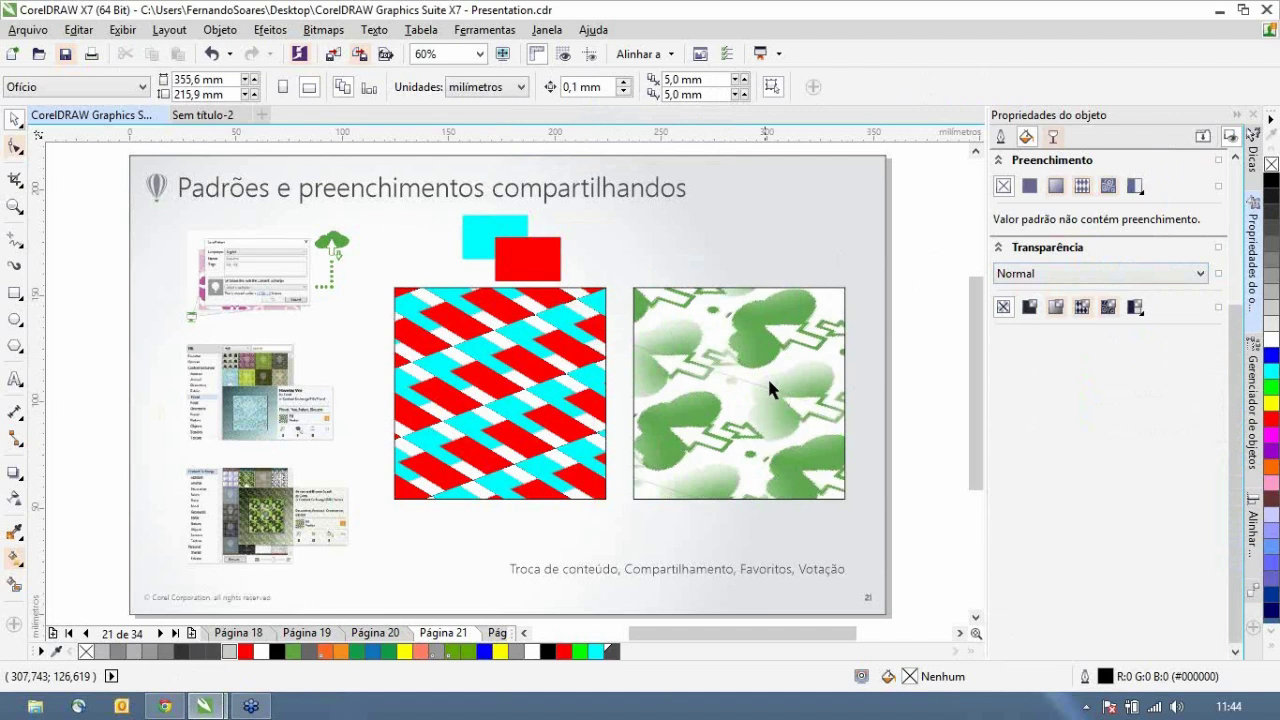
# - Reselect and deselect the green-patterned square, and move on to page 22, Maior controle, precisão e velocidade
pyautogui.click(643, 380)
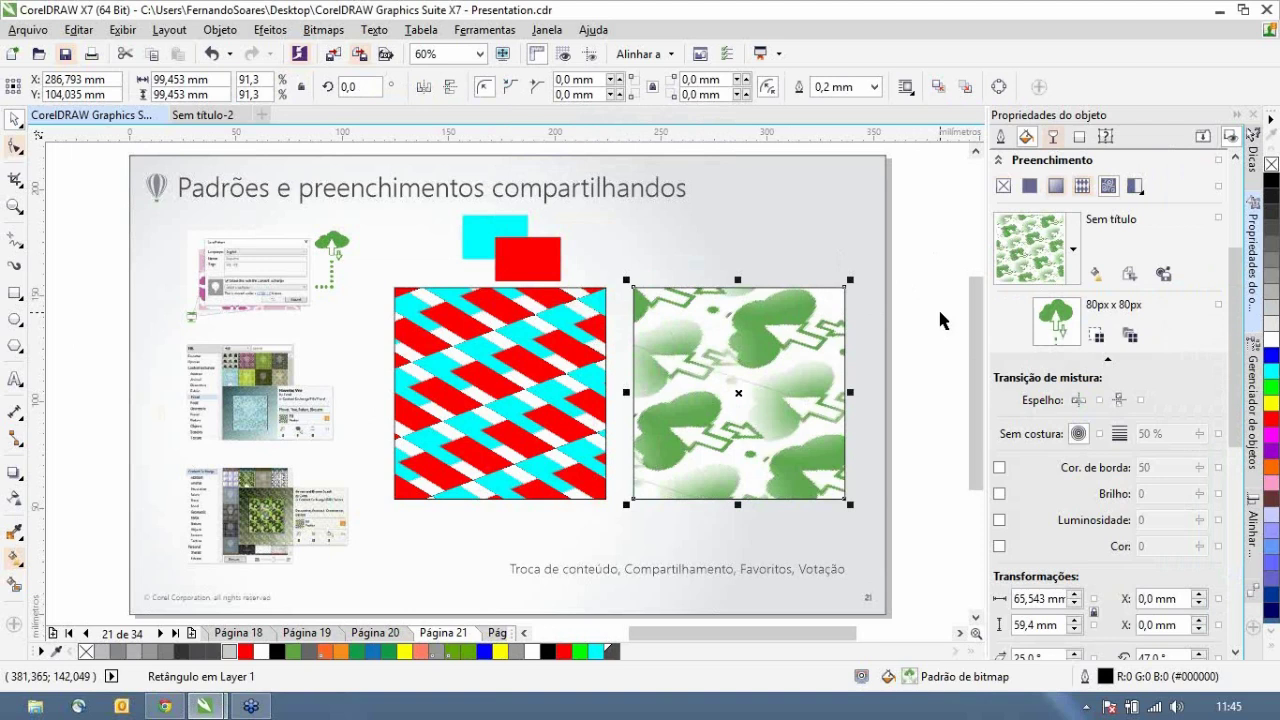
pyautogui.click(740, 391)
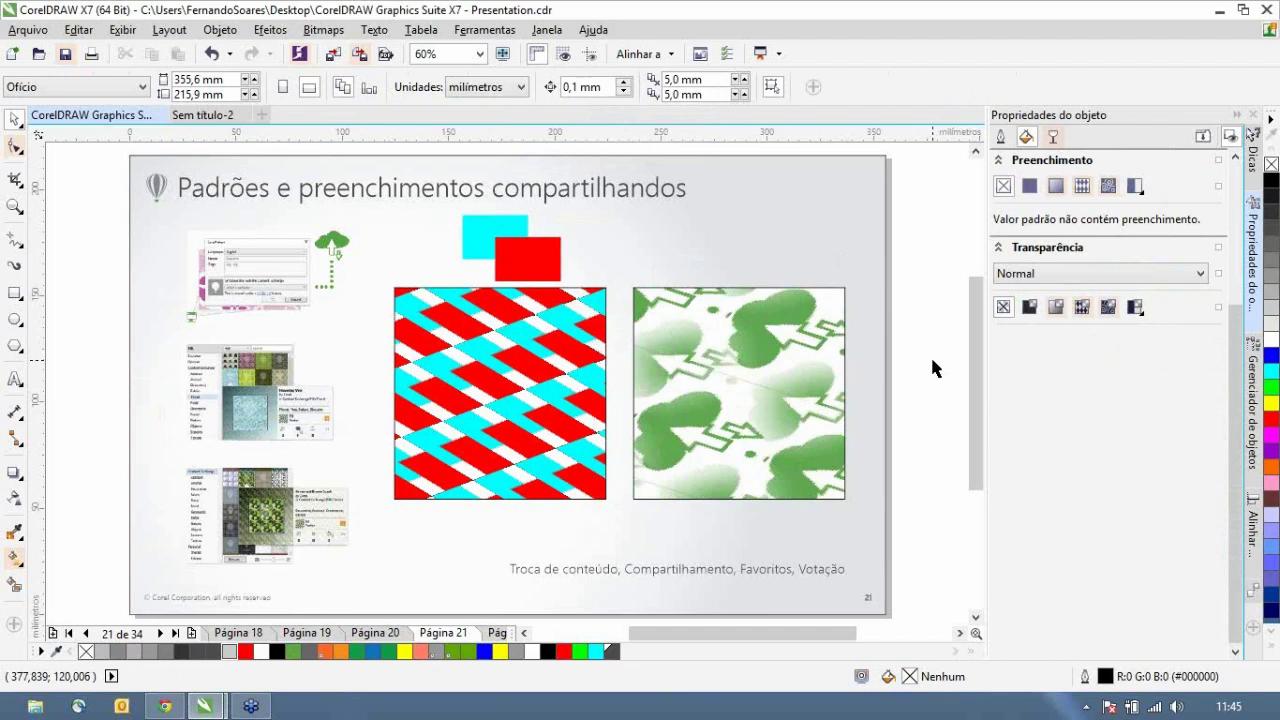
pyautogui.press('pagedown')
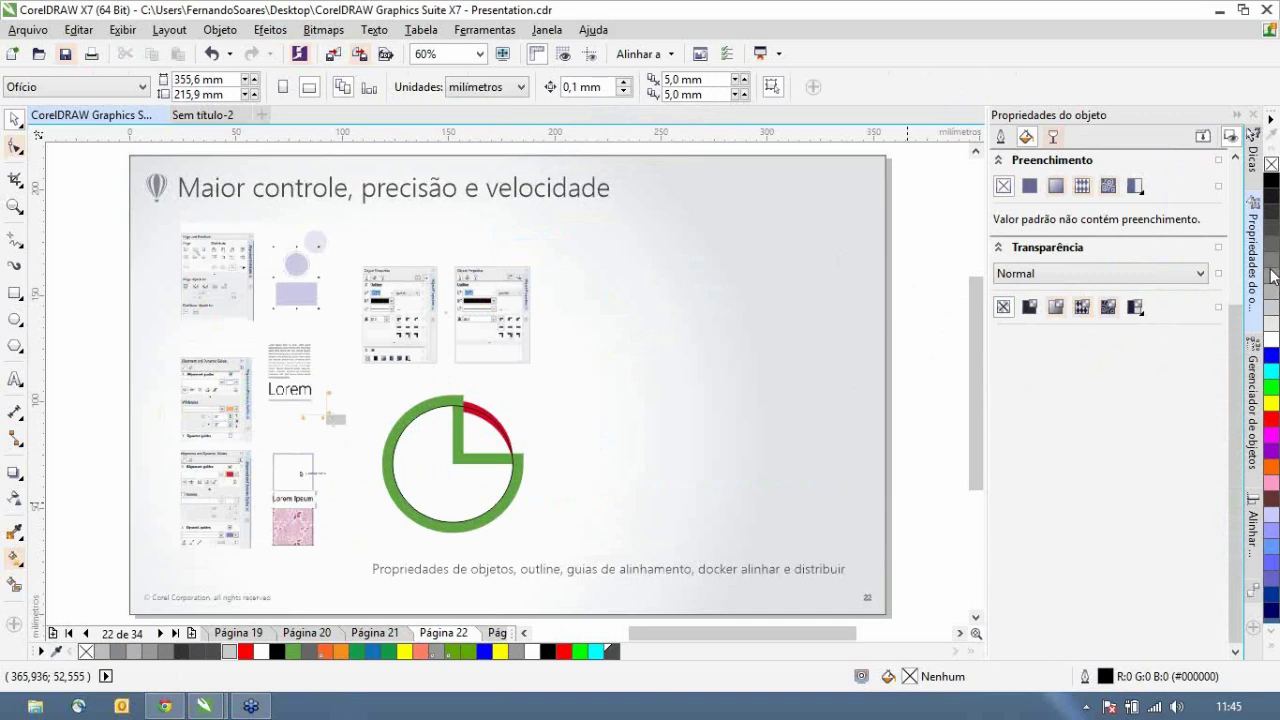
# - Show the align and distribute options and draw three rectangles of different sizes stacked in the empty area of the page
pyautogui.click(1254, 530)
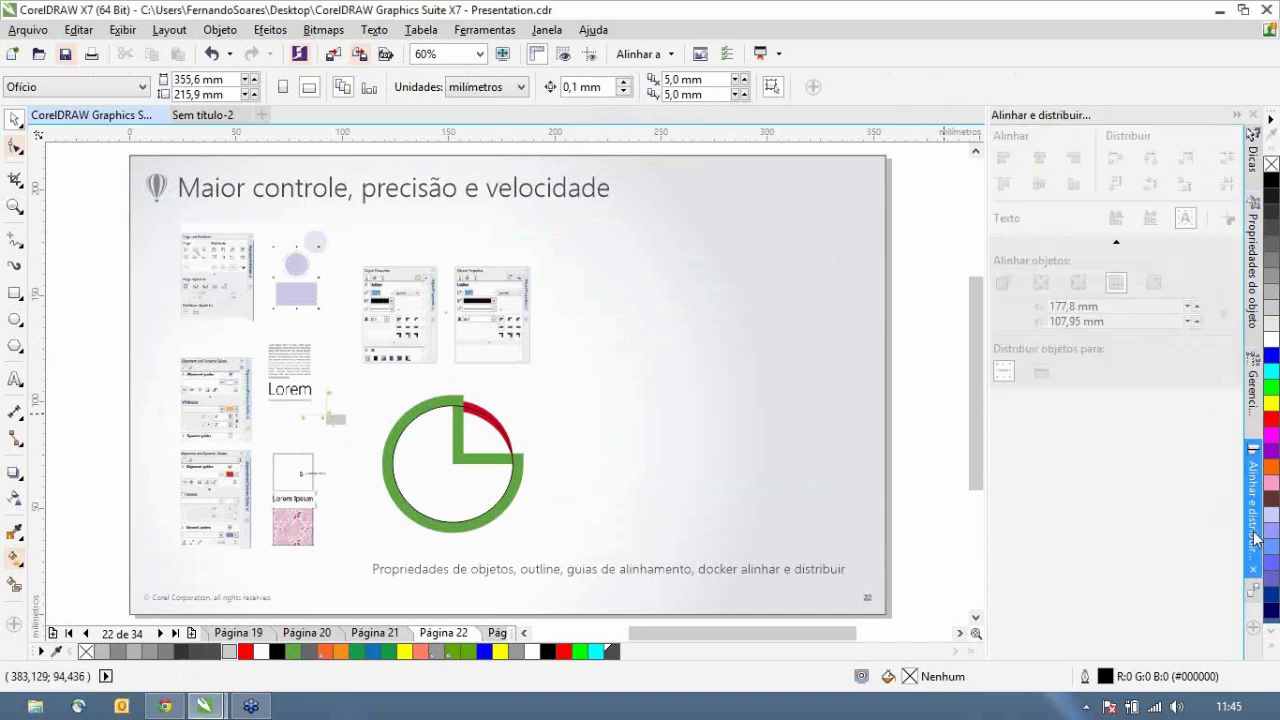
pyautogui.click(15, 295)
pyautogui.moveTo(618, 243); pyautogui.dragTo(799, 331)
pyautogui.moveTo(649, 360); pyautogui.dragTo(777, 445)
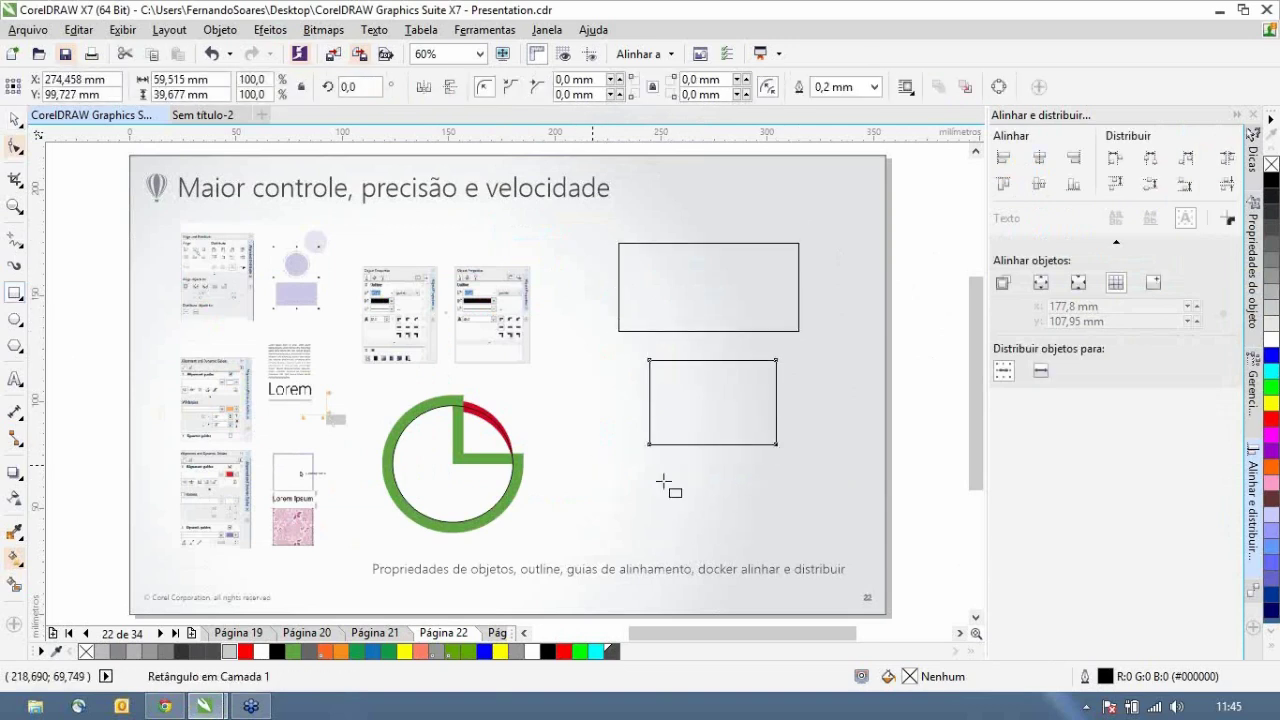
pyautogui.moveTo(592, 464); pyautogui.dragTo(840, 509)
# - Align the three rectangles on a common vertical centre line and distribute them with equal vertical spacing
pyautogui.click(15, 118)
pyautogui.keyDown('shift'); pyautogui.click(706, 417); pyautogui.keyUp('shift')
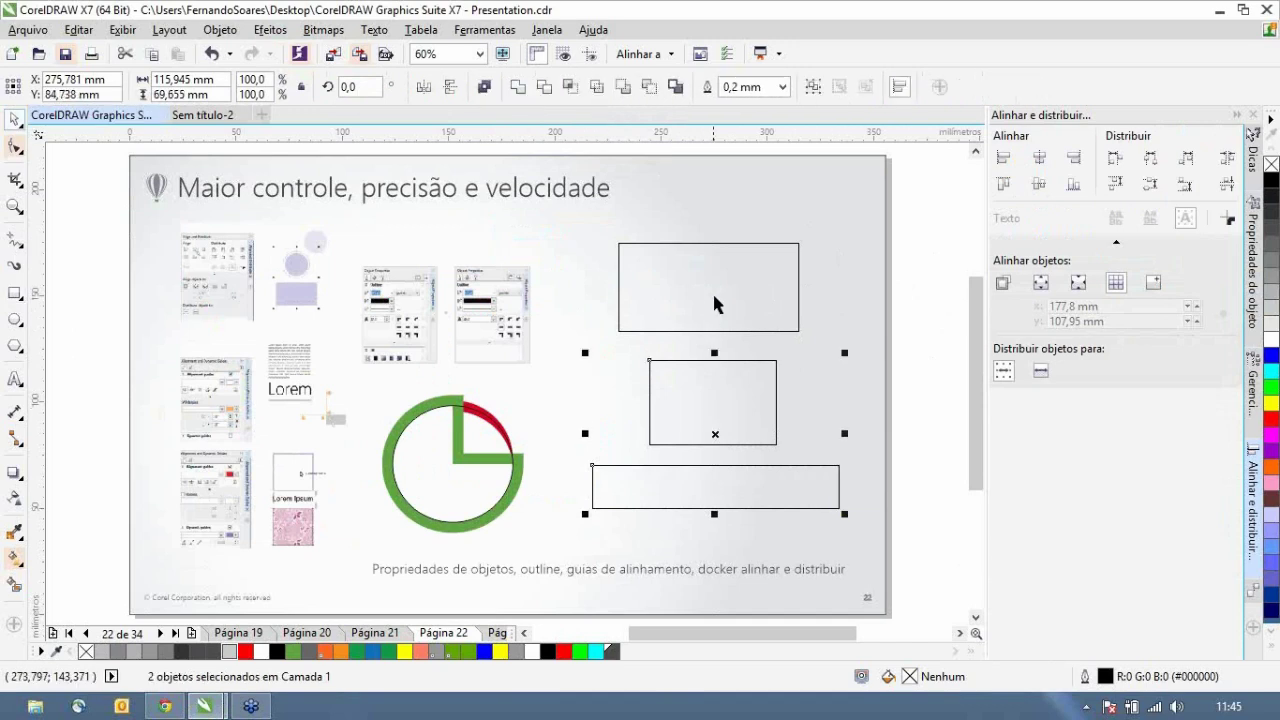
pyautogui.keyDown('shift'); pyautogui.click(714, 297); pyautogui.keyUp('shift')
pyautogui.click(1040, 158)
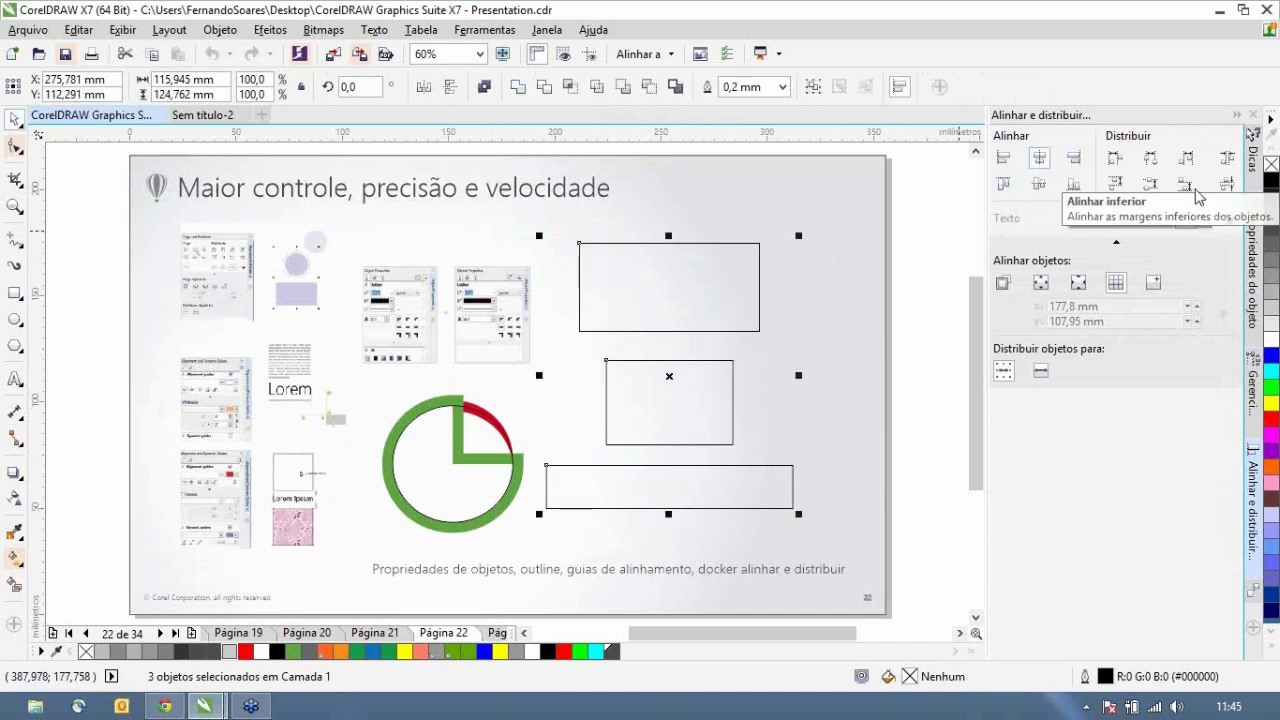
pyautogui.click(1234, 185)
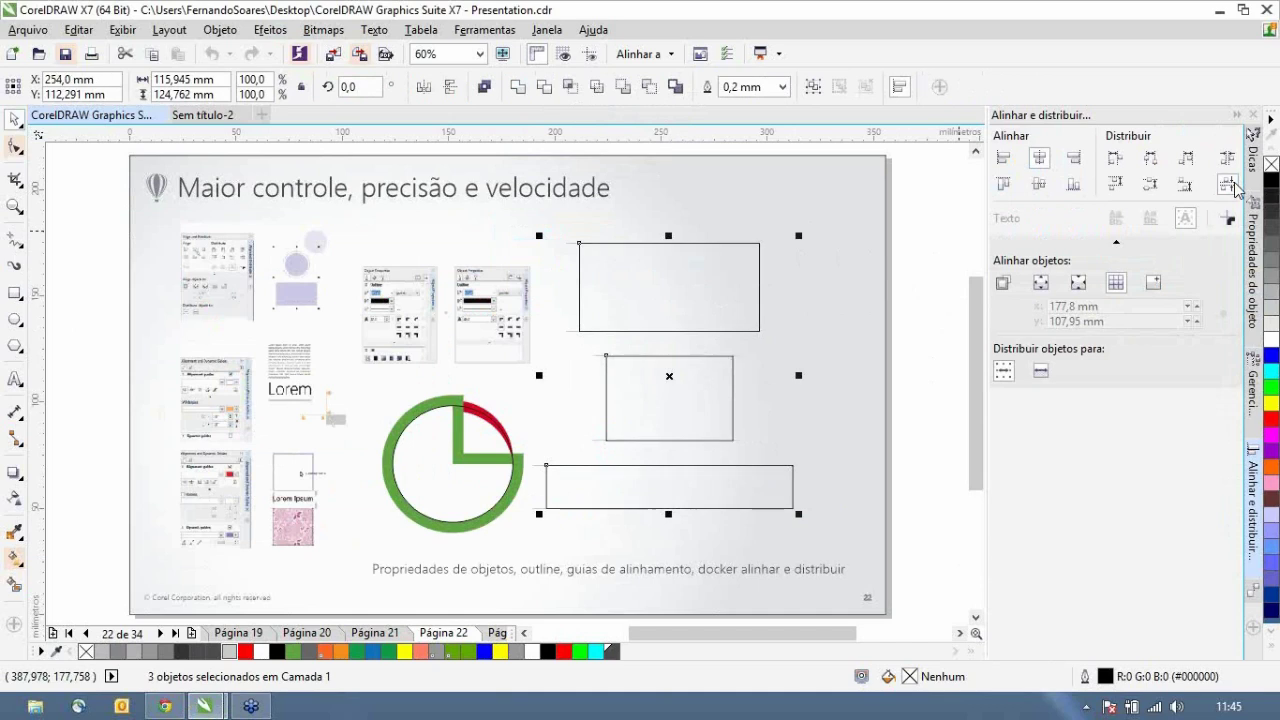
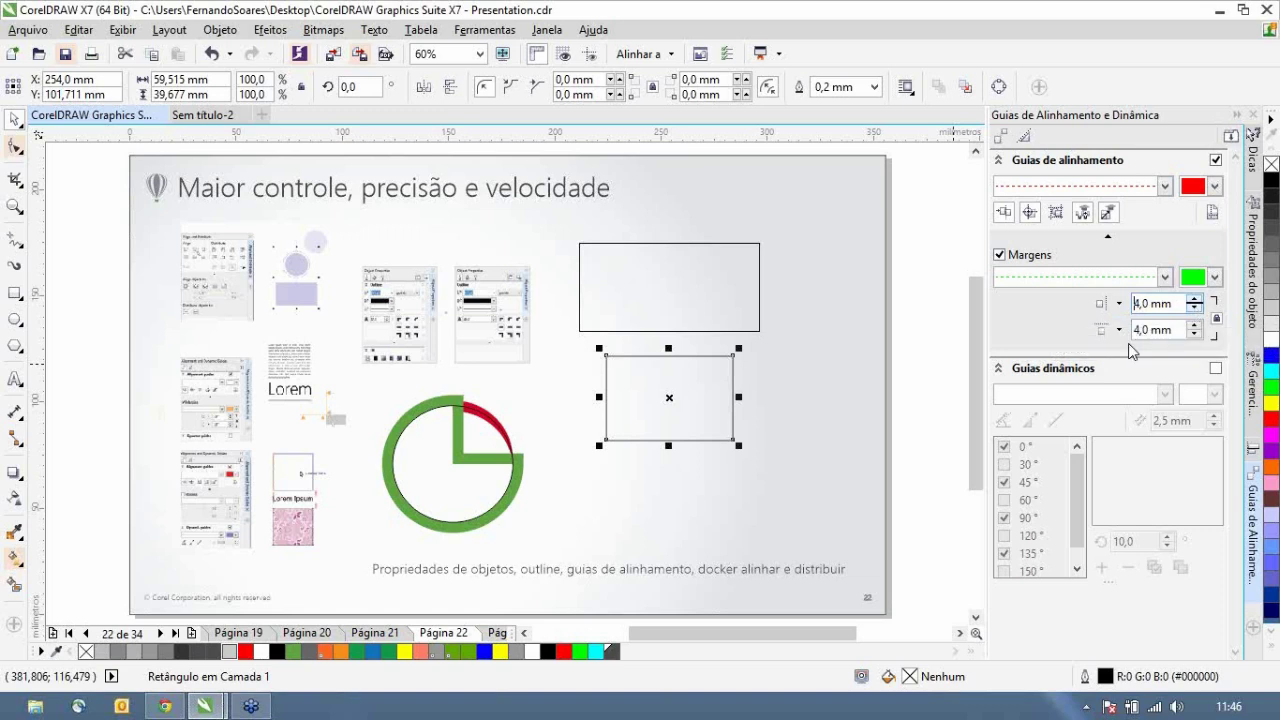
# - Demonstrate the 4,0 mm alignment guide margins by moving the smaller rectangle beside and below the larger one, and remove both rectangles
pyautogui.moveTo(683, 400); pyautogui.dragTo(834, 289)
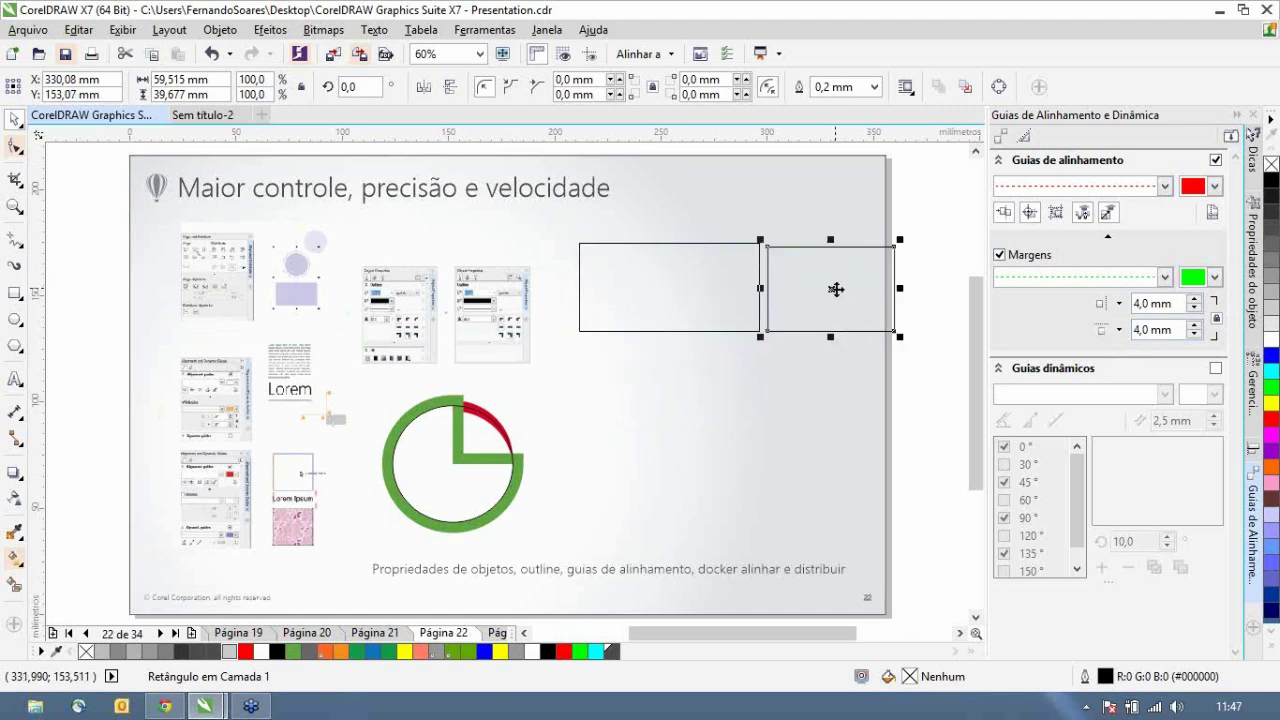
pyautogui.hotkey('ctrl', 'z')
pyautogui.moveTo(674, 393); pyautogui.dragTo(842, 284)
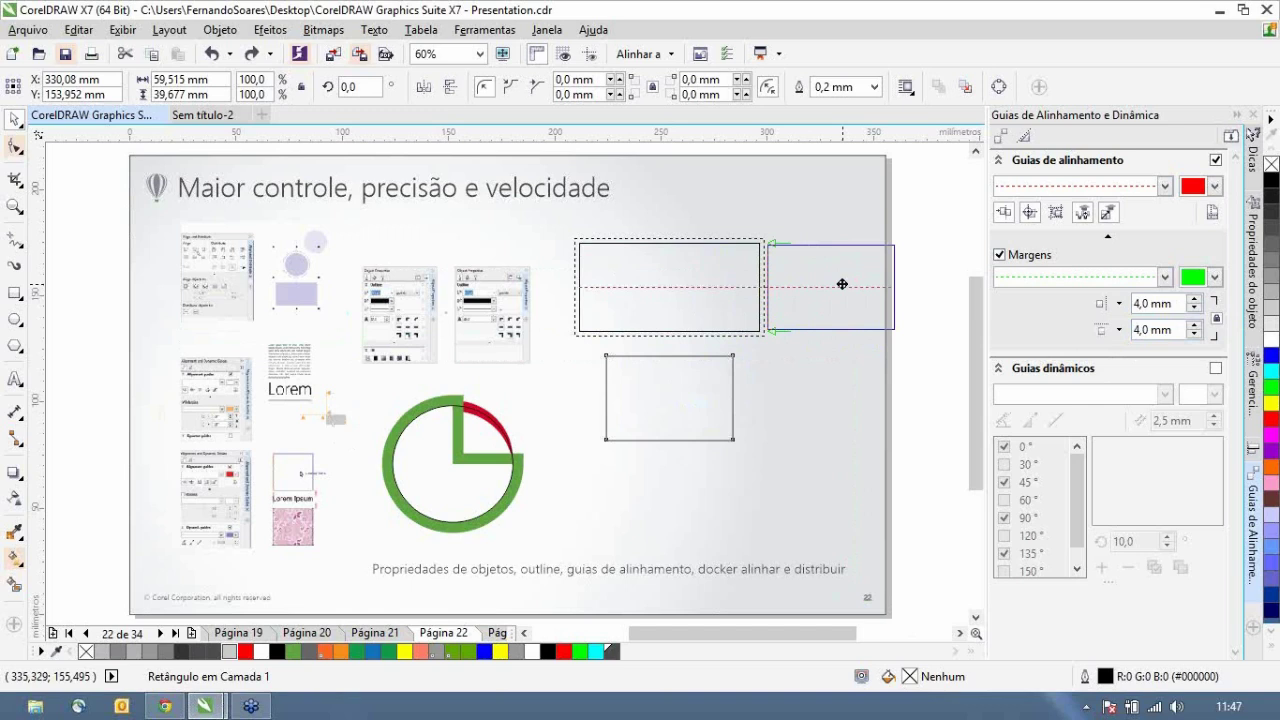
pyautogui.moveTo(842, 284); pyautogui.dragTo(673, 377)
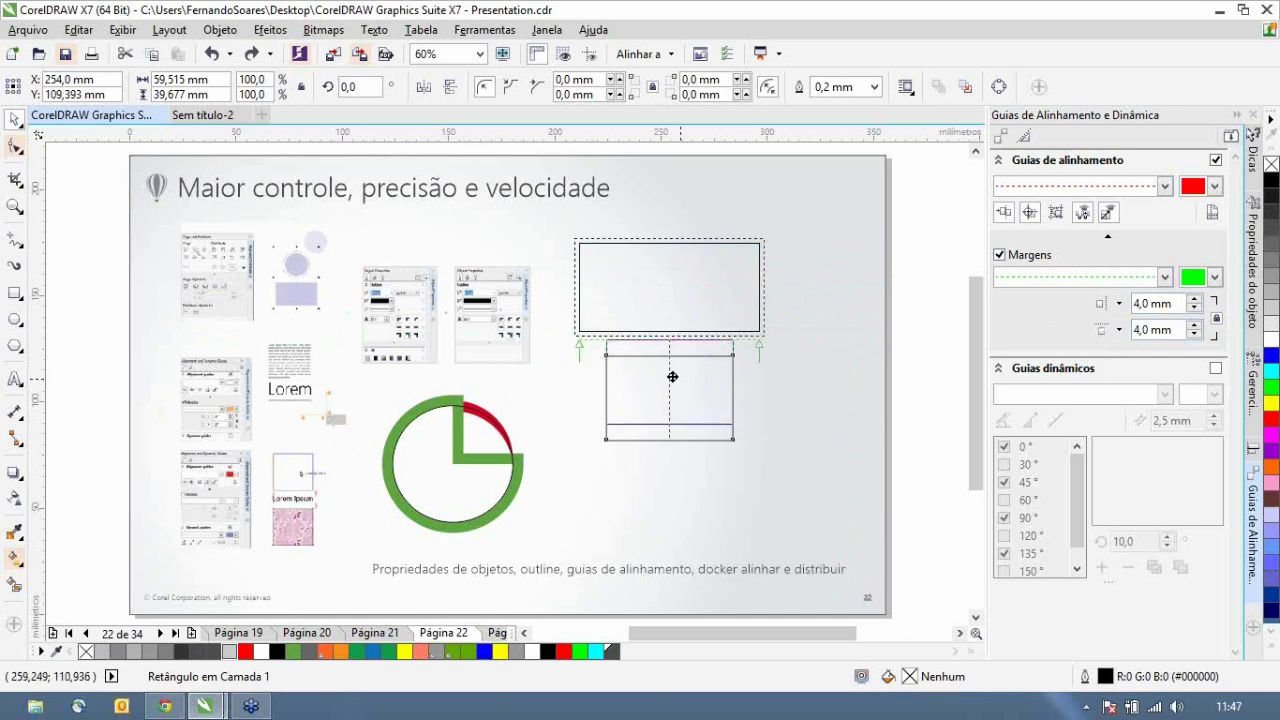
pyautogui.moveTo(673, 376); pyautogui.dragTo(673, 376)
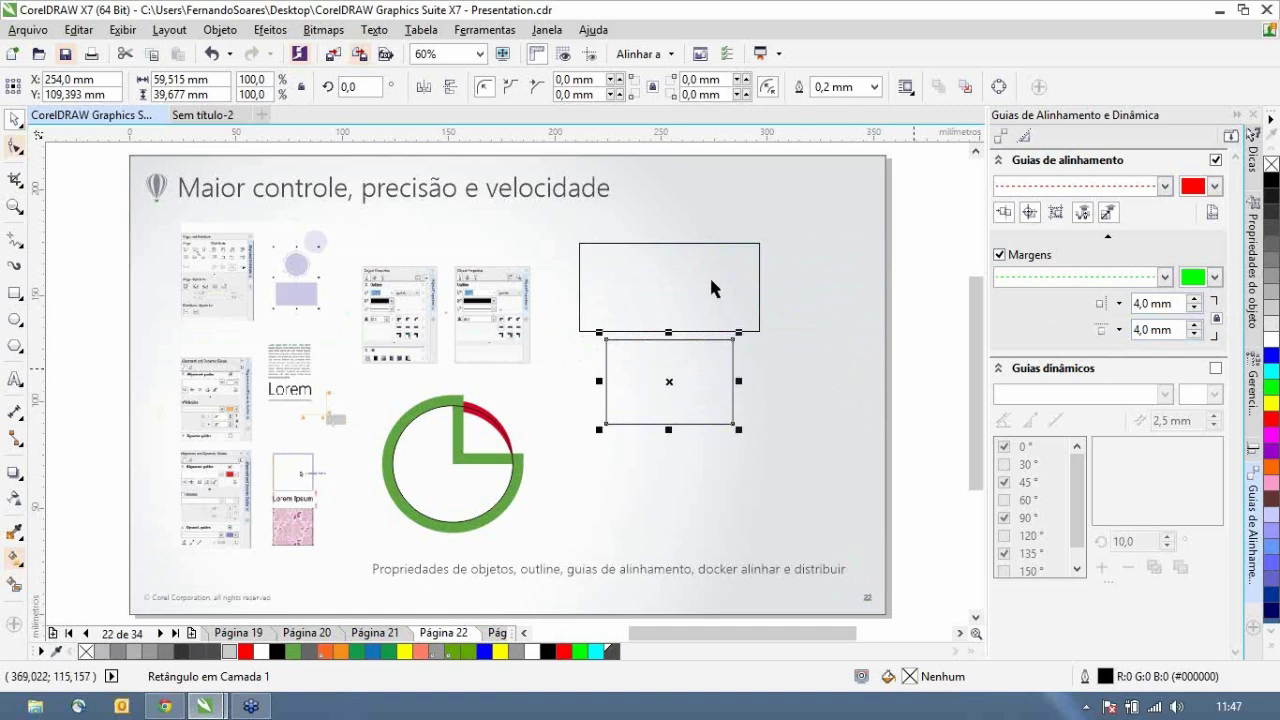
pyautogui.hotkey('ctrl', 'z')
pyautogui.hotkey('ctrl', 'z')
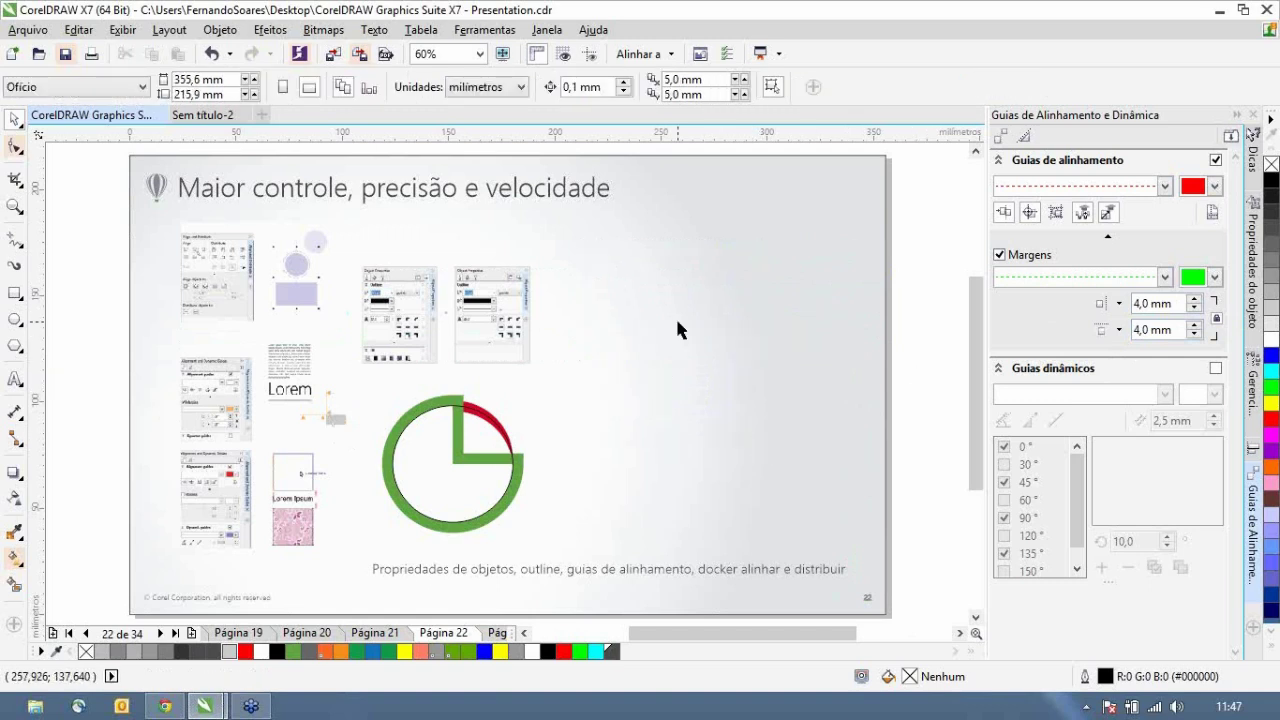
# - Select the pie-shaped ellipse with the thick green outline and bring up its outline properties
pyautogui.click(15, 206)
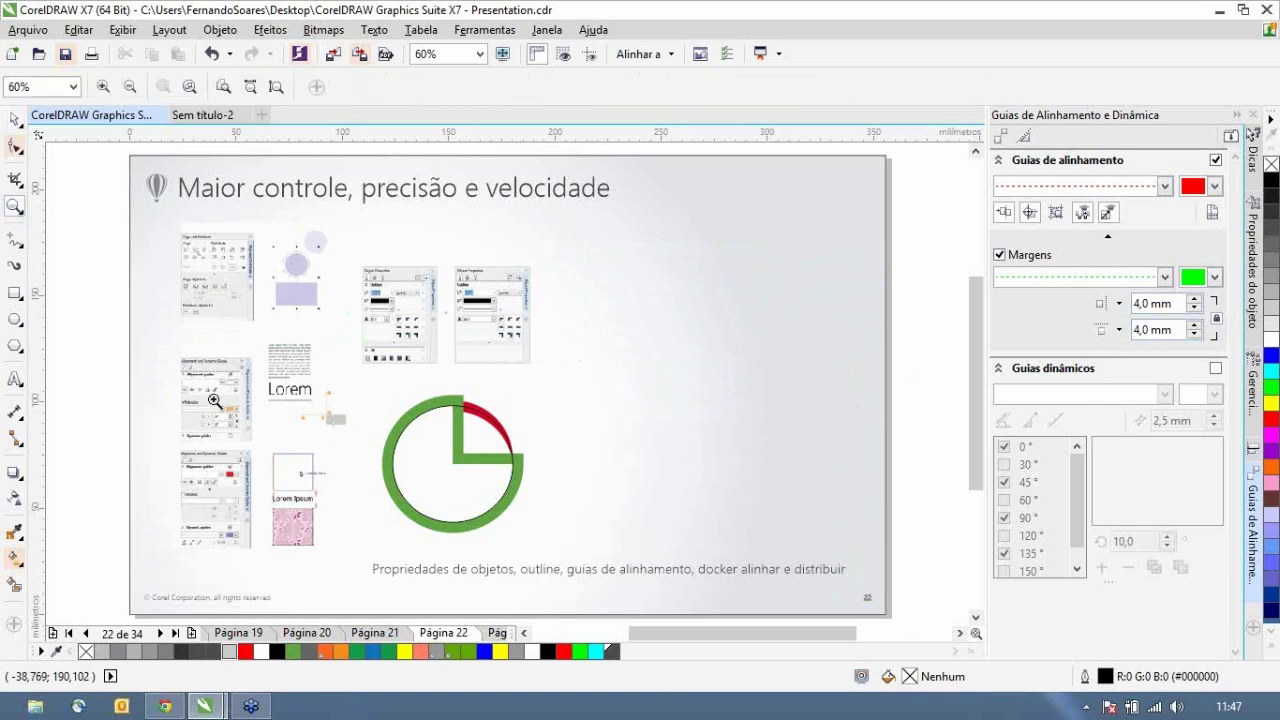
pyautogui.moveTo(155, 323); pyautogui.dragTo(631, 592)
pyautogui.click(14, 122)
pyautogui.click(531, 323)
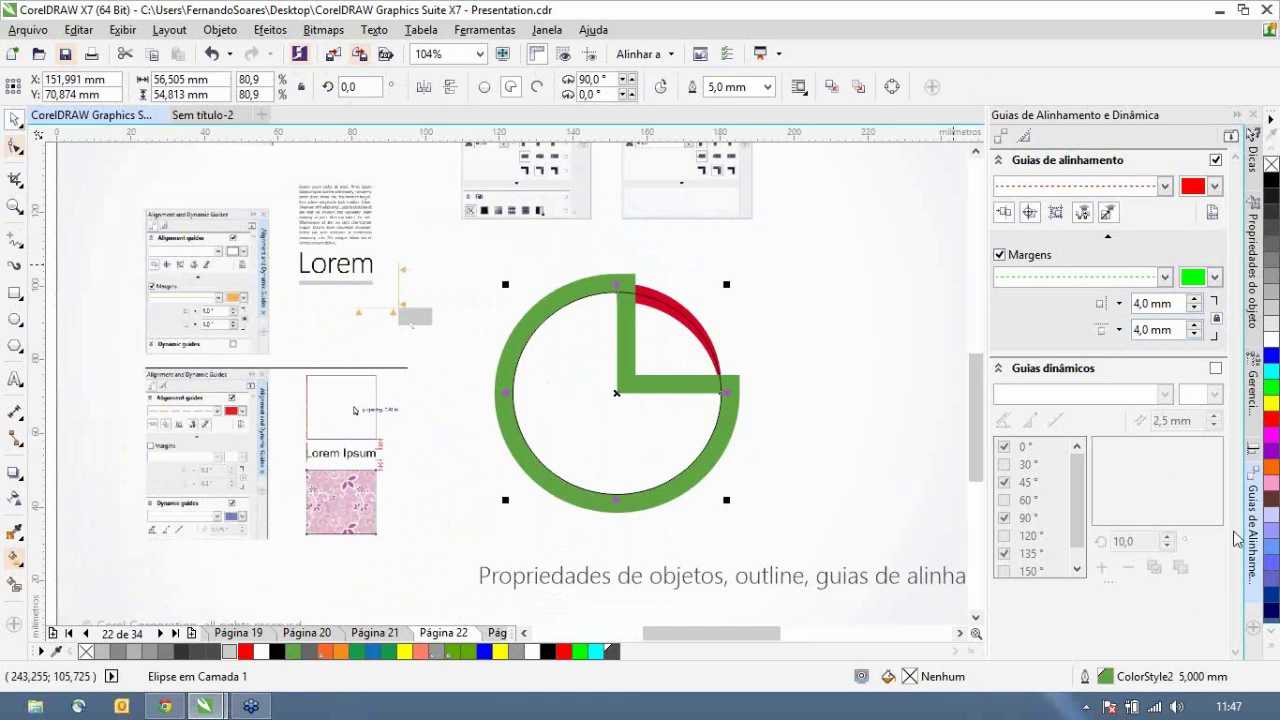
pyautogui.click(1253, 597)
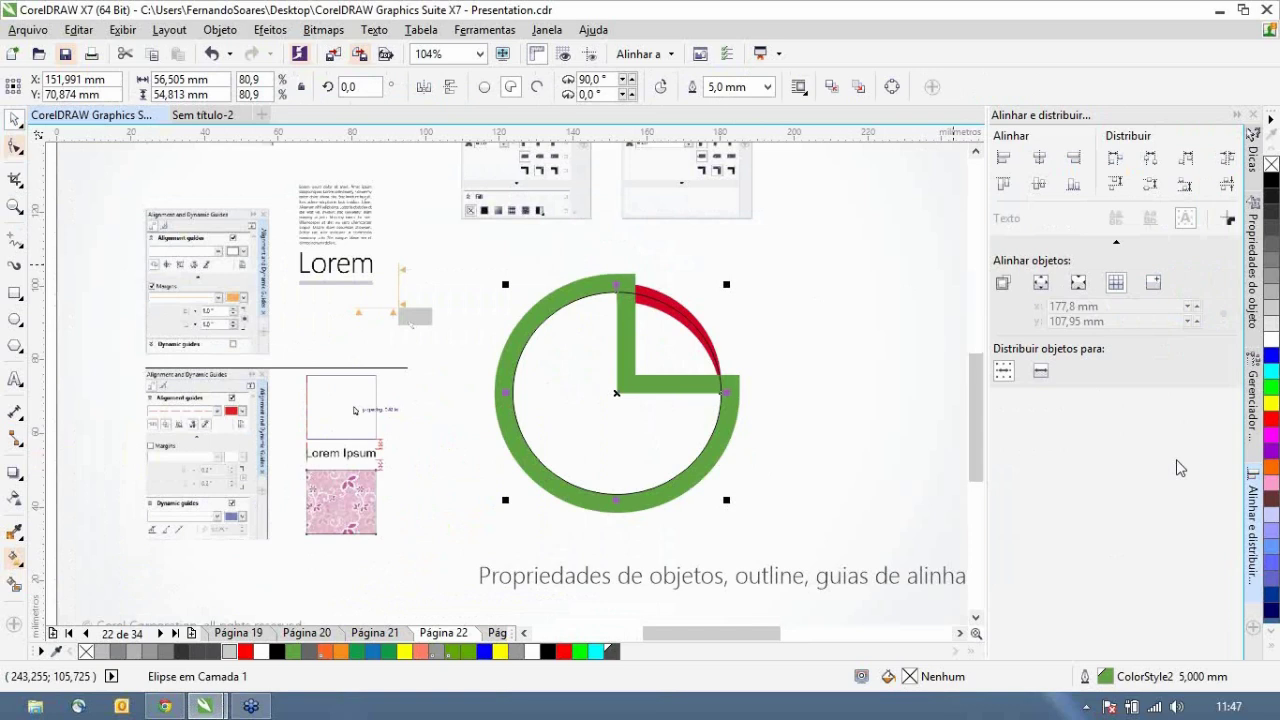
pyautogui.click(1253, 410)
pyautogui.click(1250, 282)
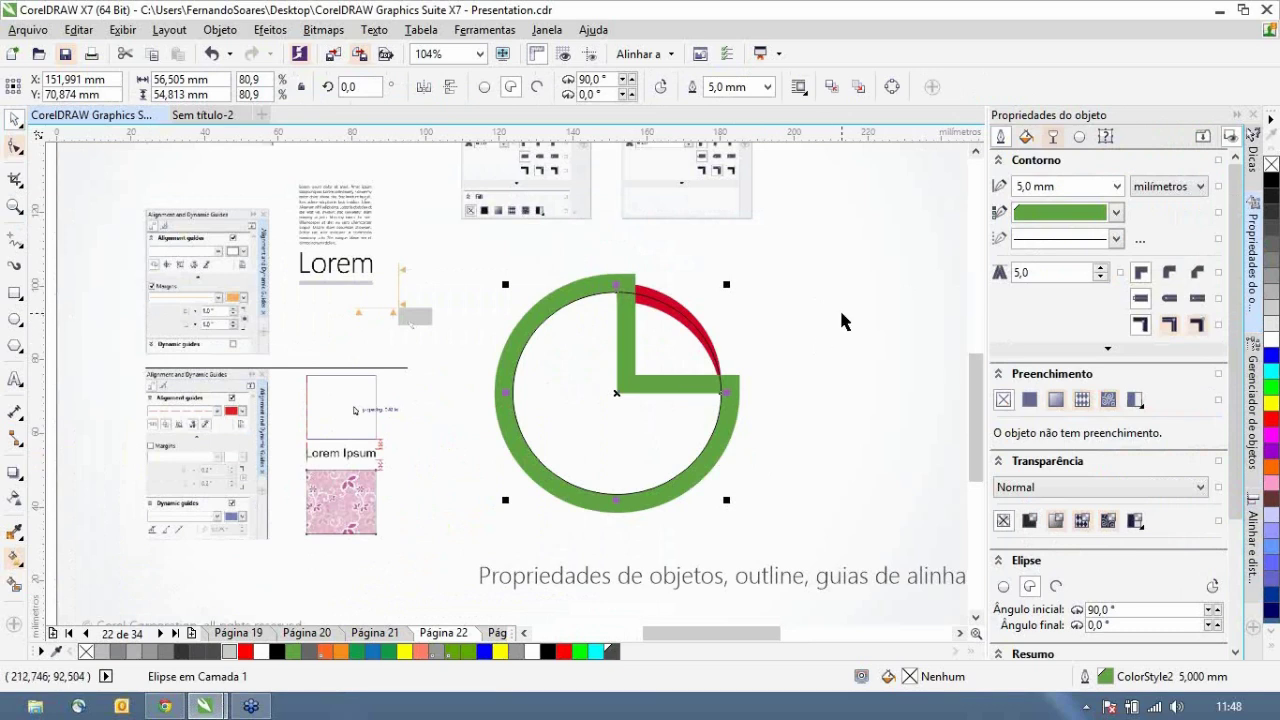
# - Compare the centred, outside and inside outline positions on the green pie shape, and leave the outline inside the object
pyautogui.click(15, 208)
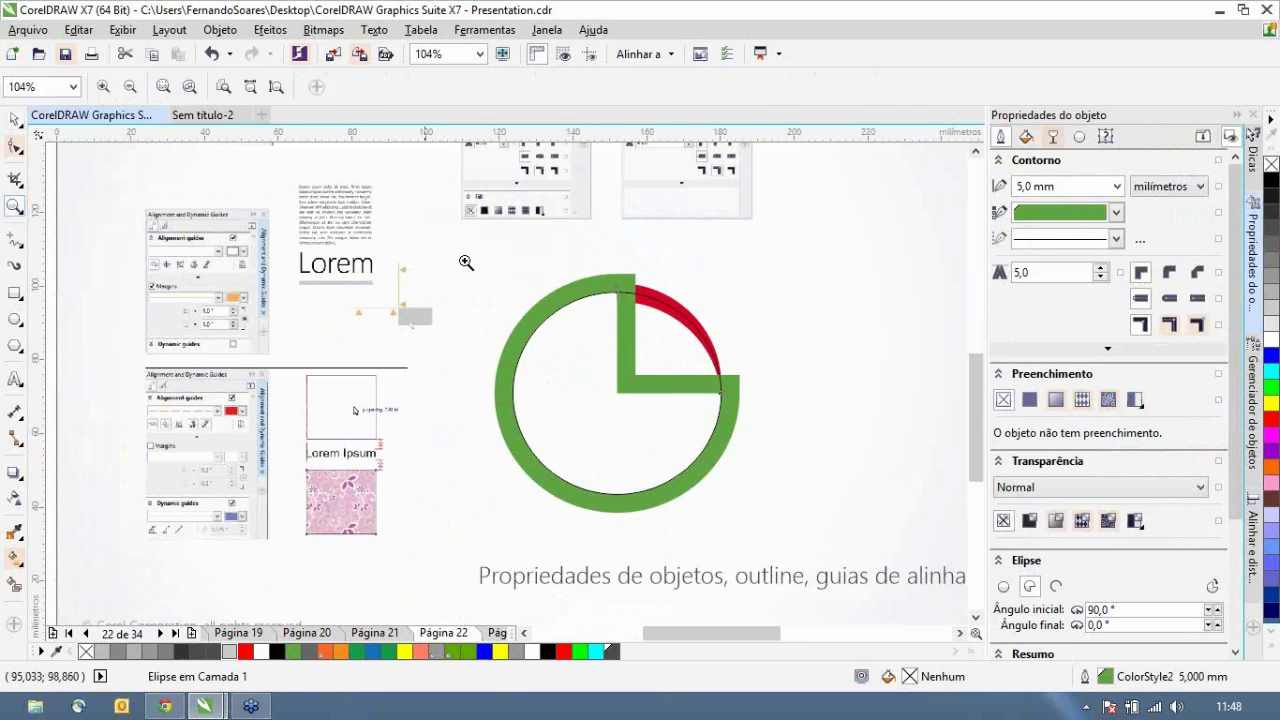
pyautogui.moveTo(770, 536); pyautogui.dragTo(788, 543)
pyautogui.press('space')
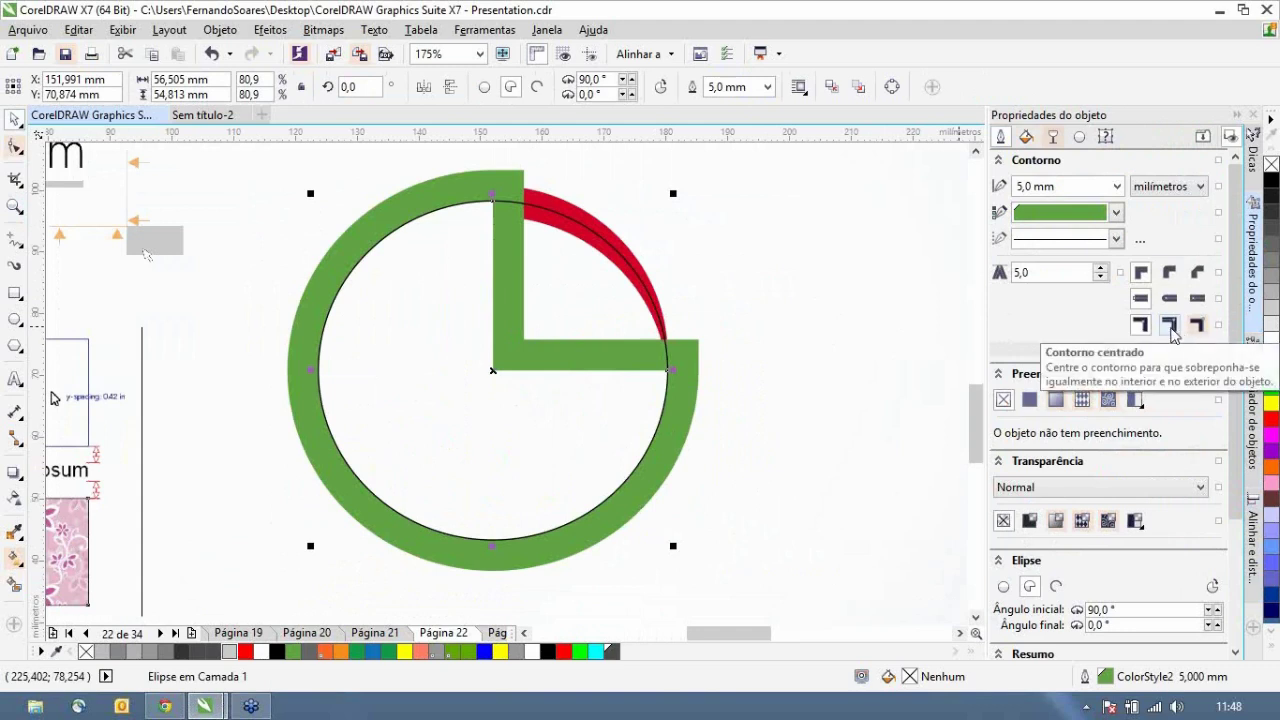
pyautogui.click(1170, 327)
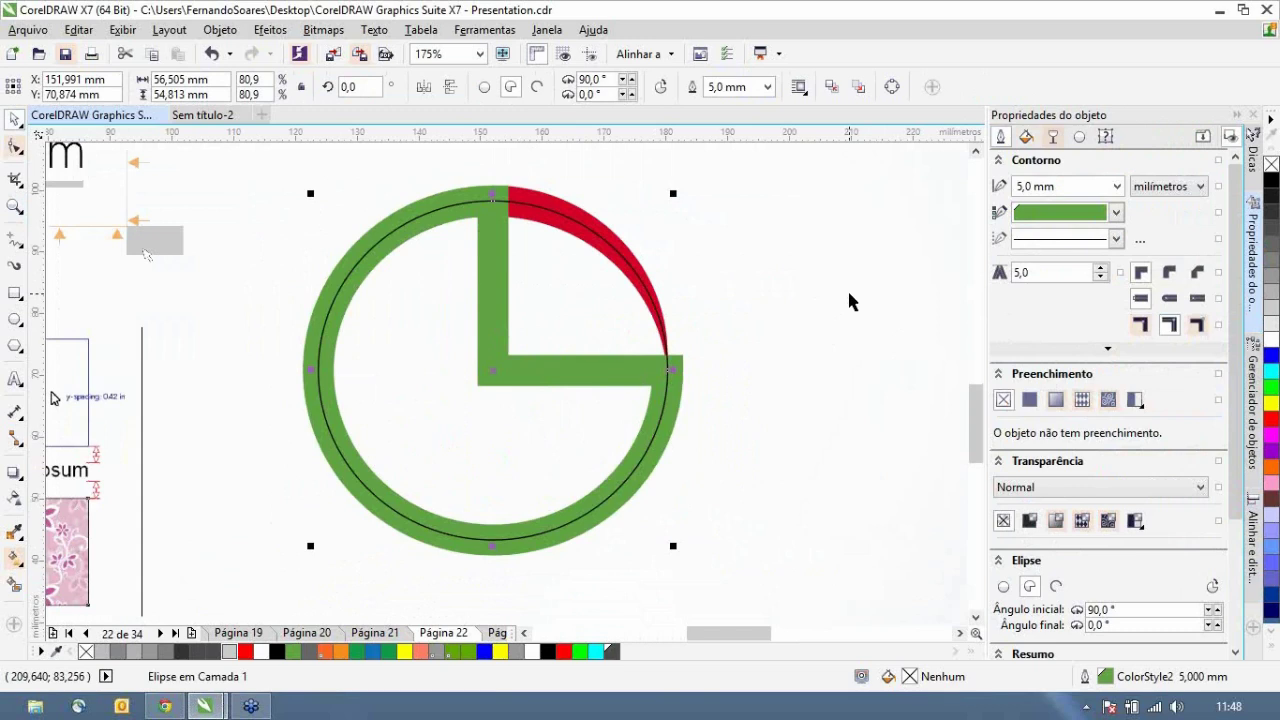
pyautogui.click(1140, 327)
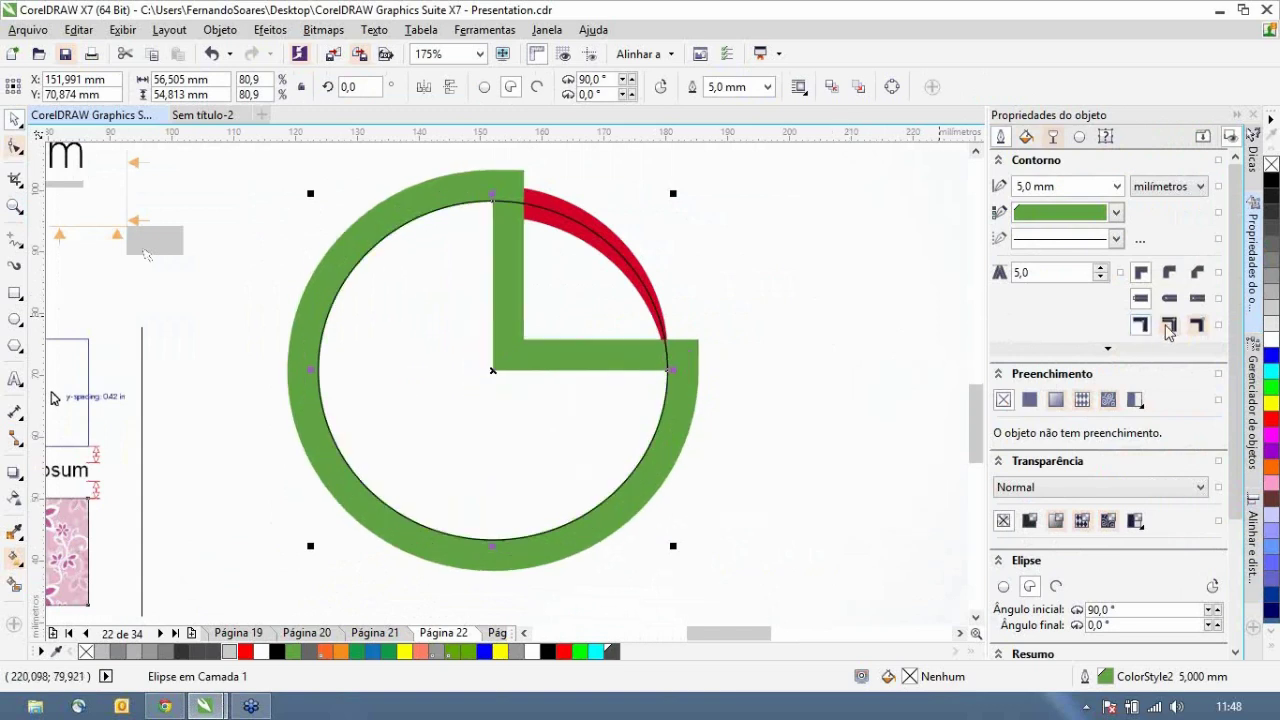
pyautogui.click(1168, 327)
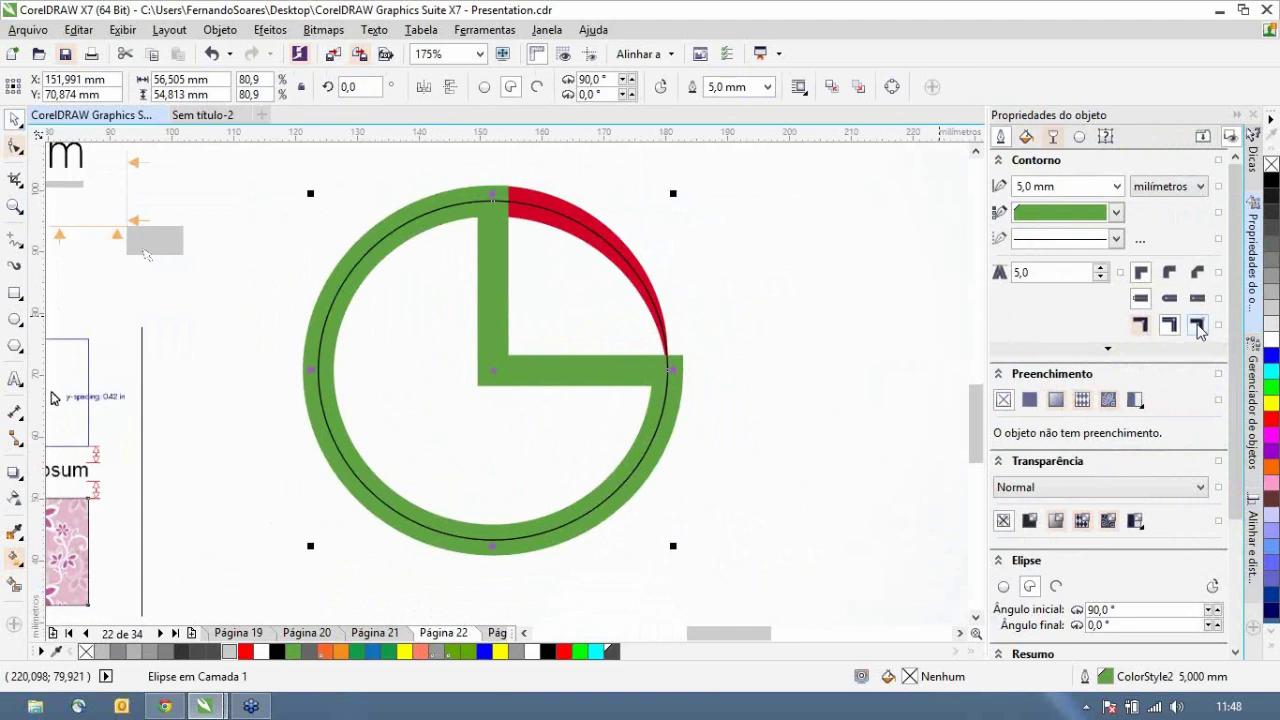
pyautogui.click(1197, 327)
pyautogui.click(1176, 327)
pyautogui.click(1197, 326)
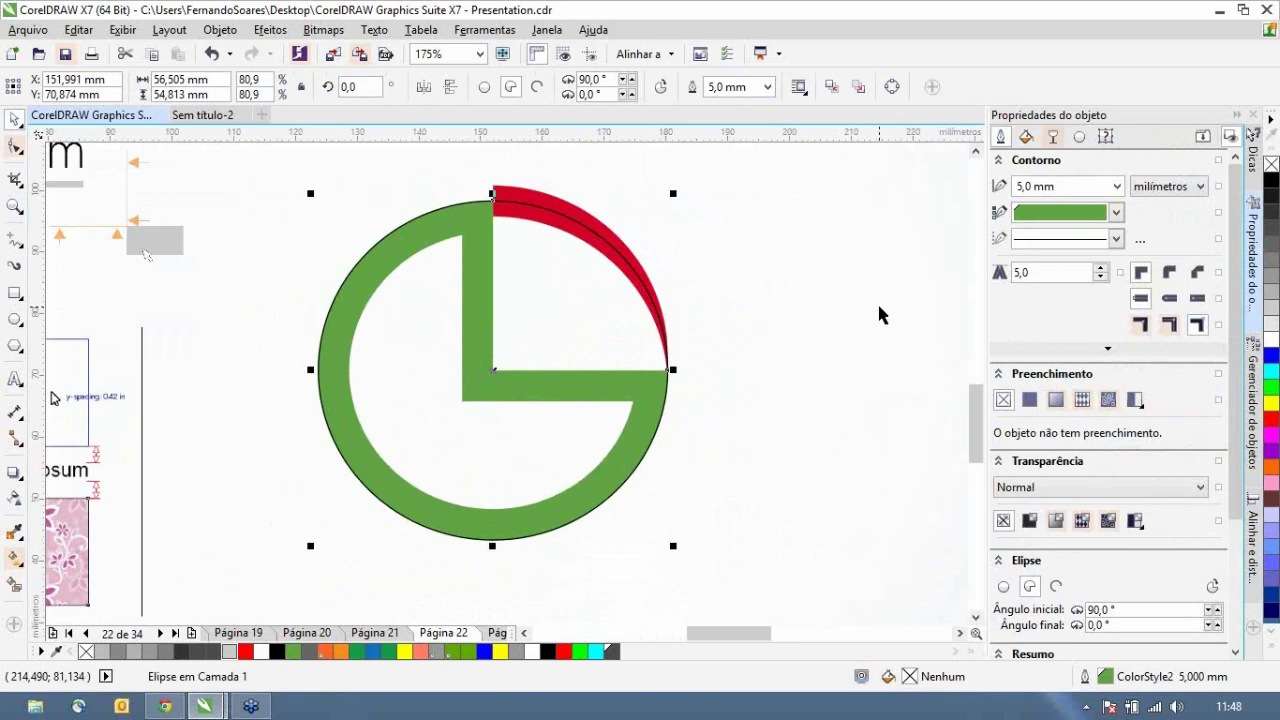
pyautogui.click(1142, 326)
pyautogui.click(1172, 328)
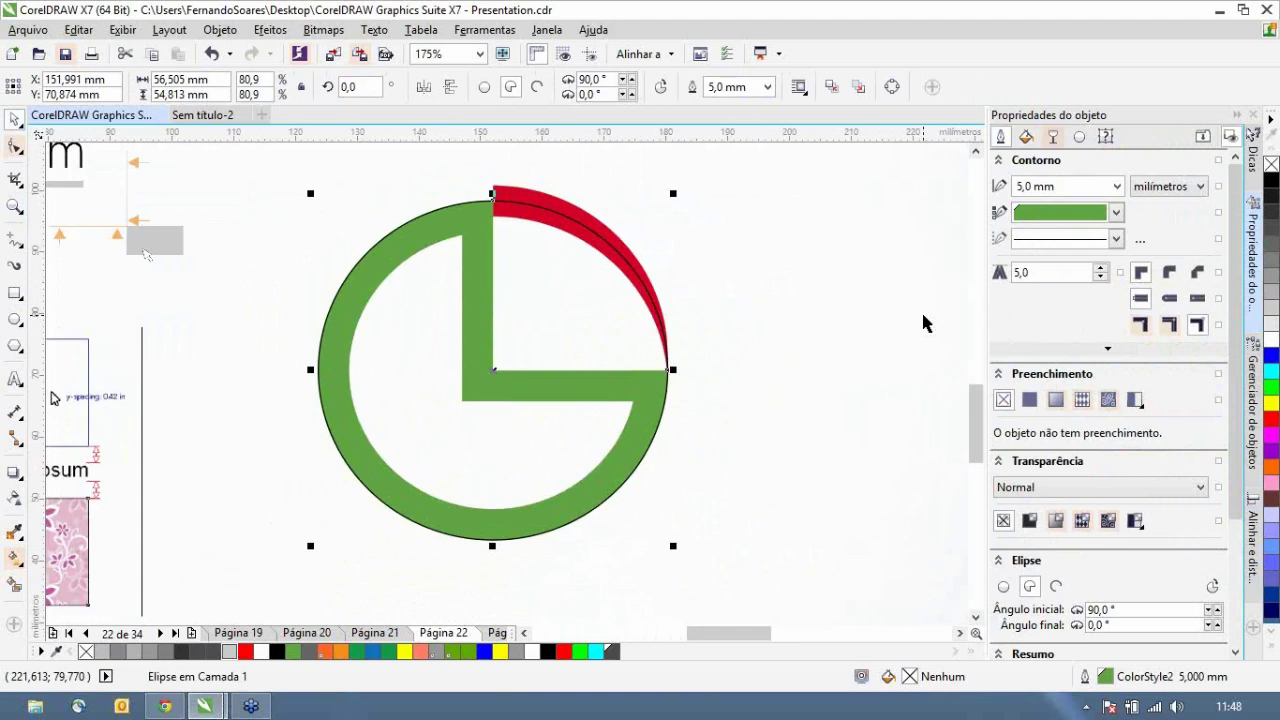
# - Try an outline width of 0,75 mm on the green pie shape, undo it and keep the inside outline position
pyautogui.click(1116, 187)
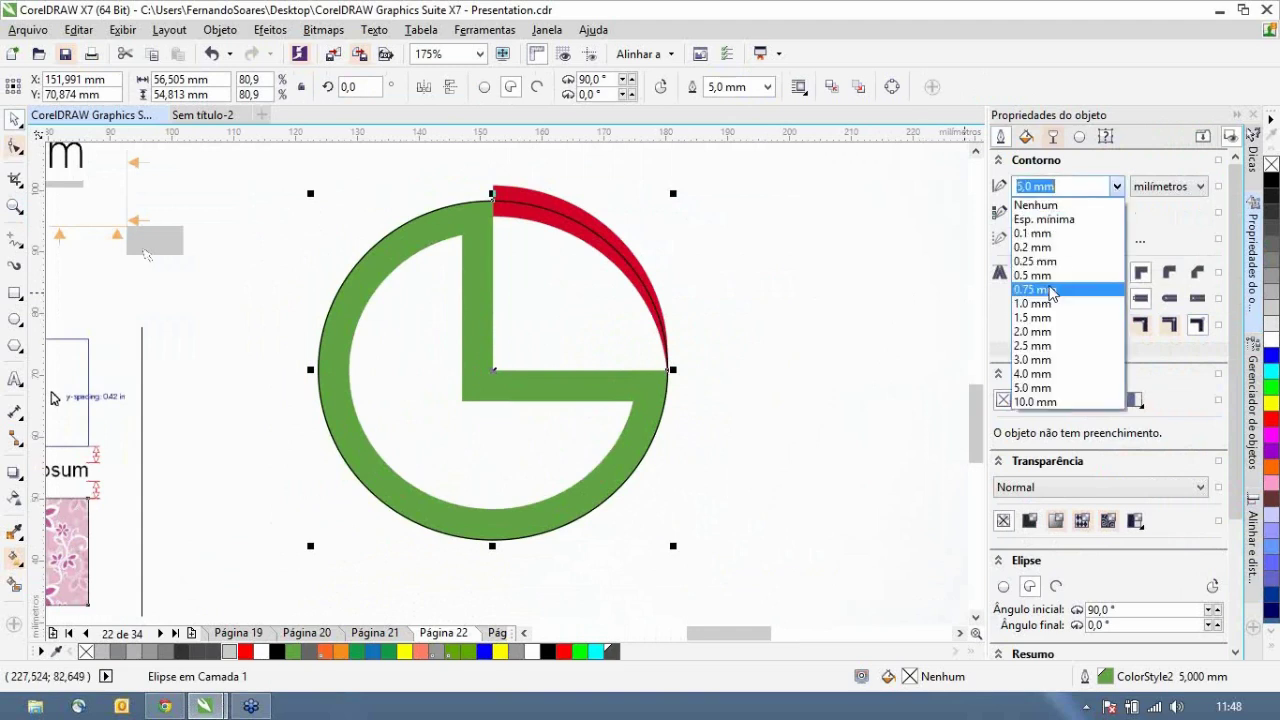
pyautogui.press('Escape')
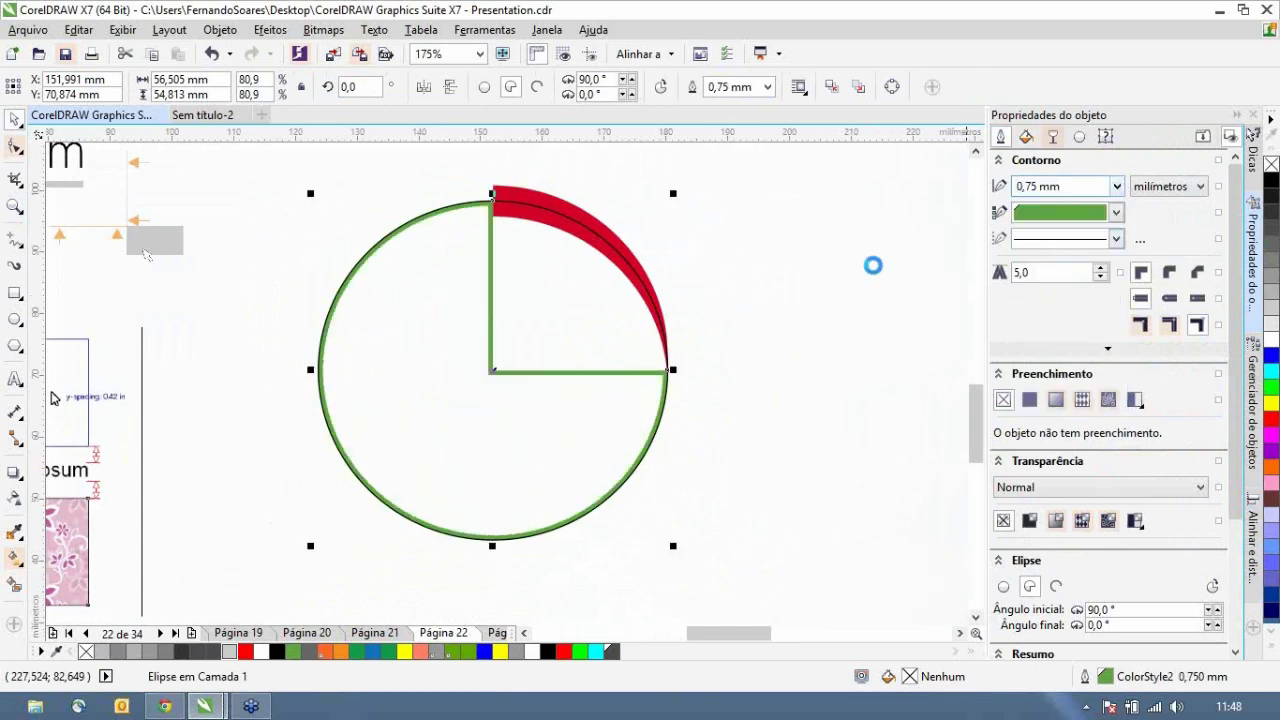
pyautogui.hotkey('ctrl', 'z')
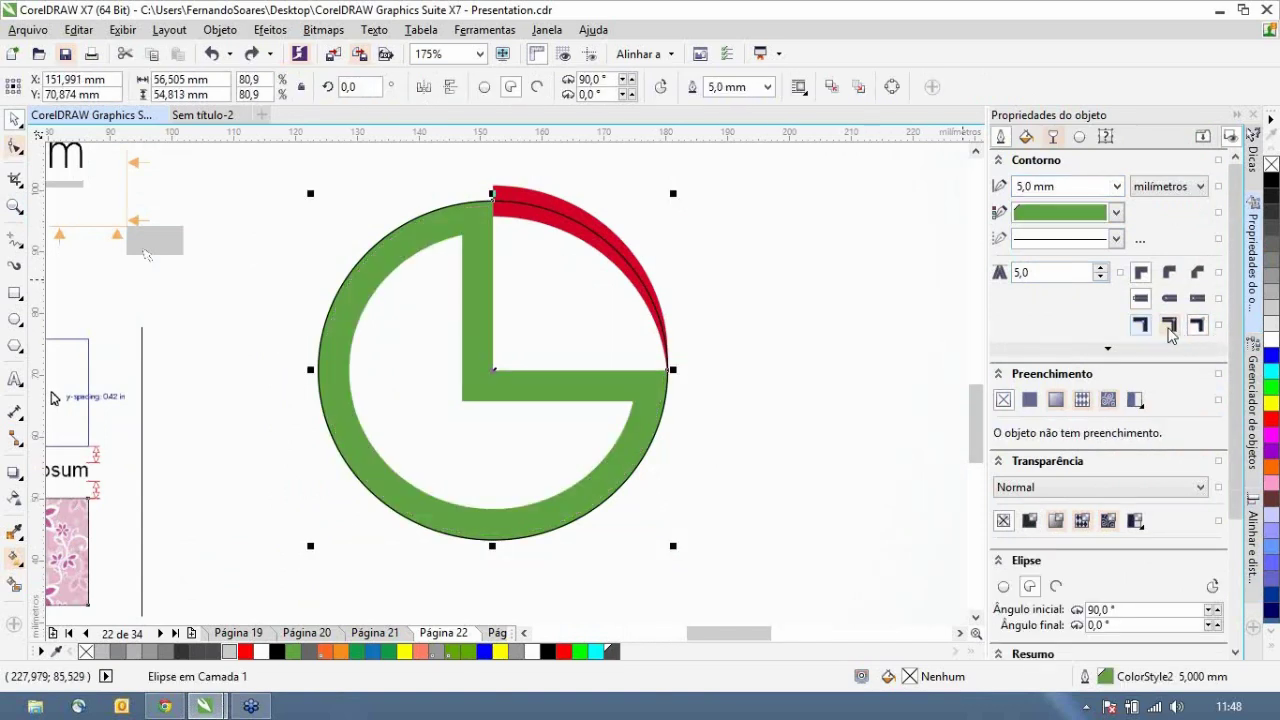
pyautogui.click(1196, 327)
pyautogui.click(1196, 328)
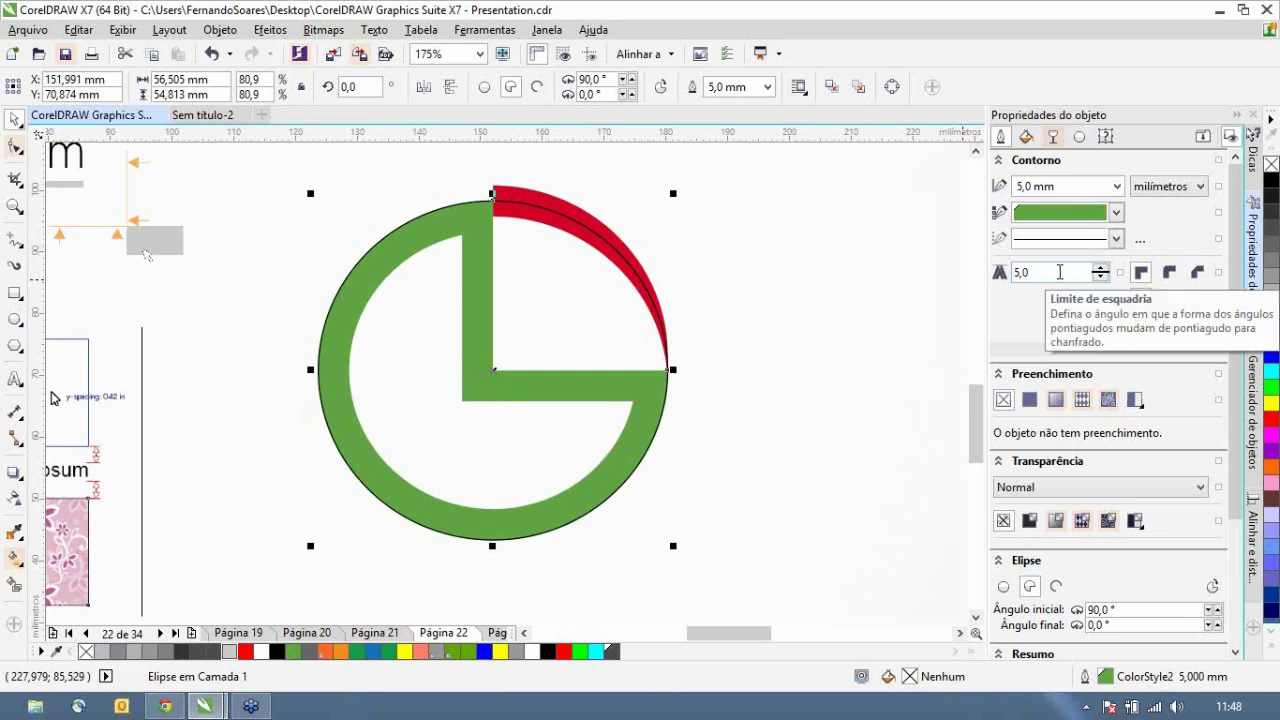
pyautogui.click(1069, 185)
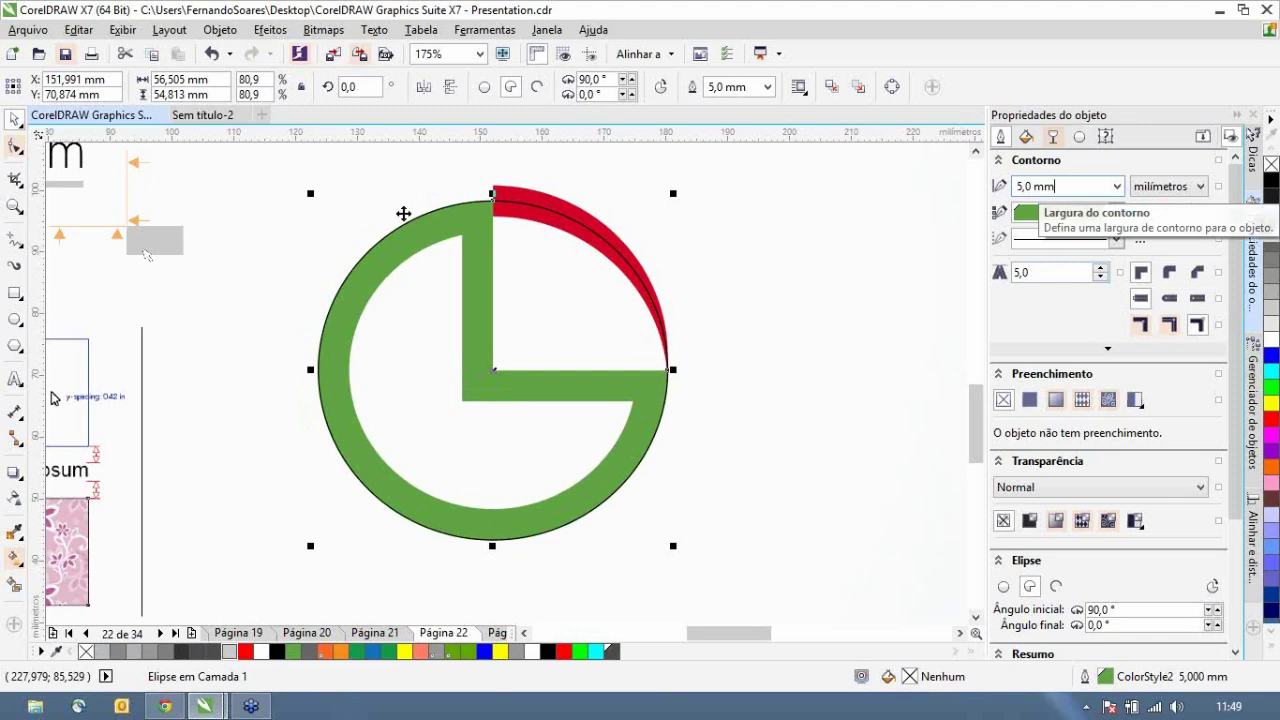
# - Try inches as the drawing units, select the circle to check its outline units, and restore the drawing units to millimetres
pyautogui.click(847, 248)
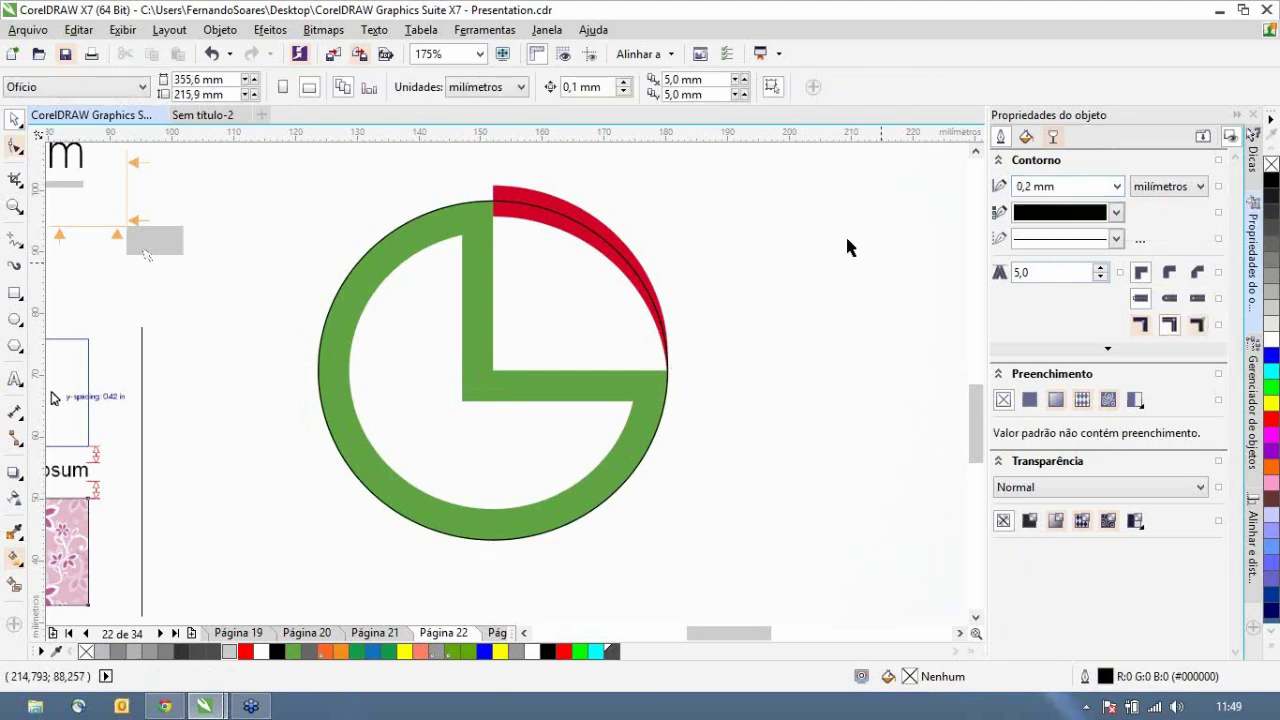
pyautogui.click(493, 90)
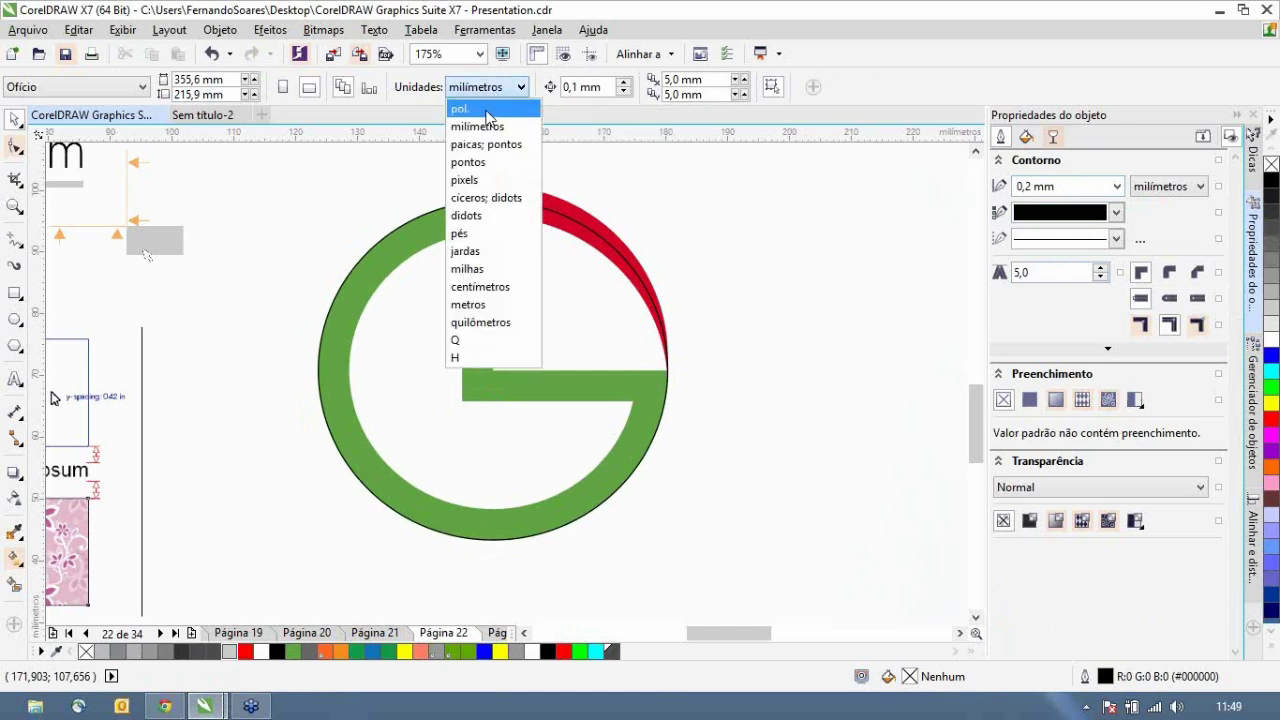
pyautogui.click(488, 110)
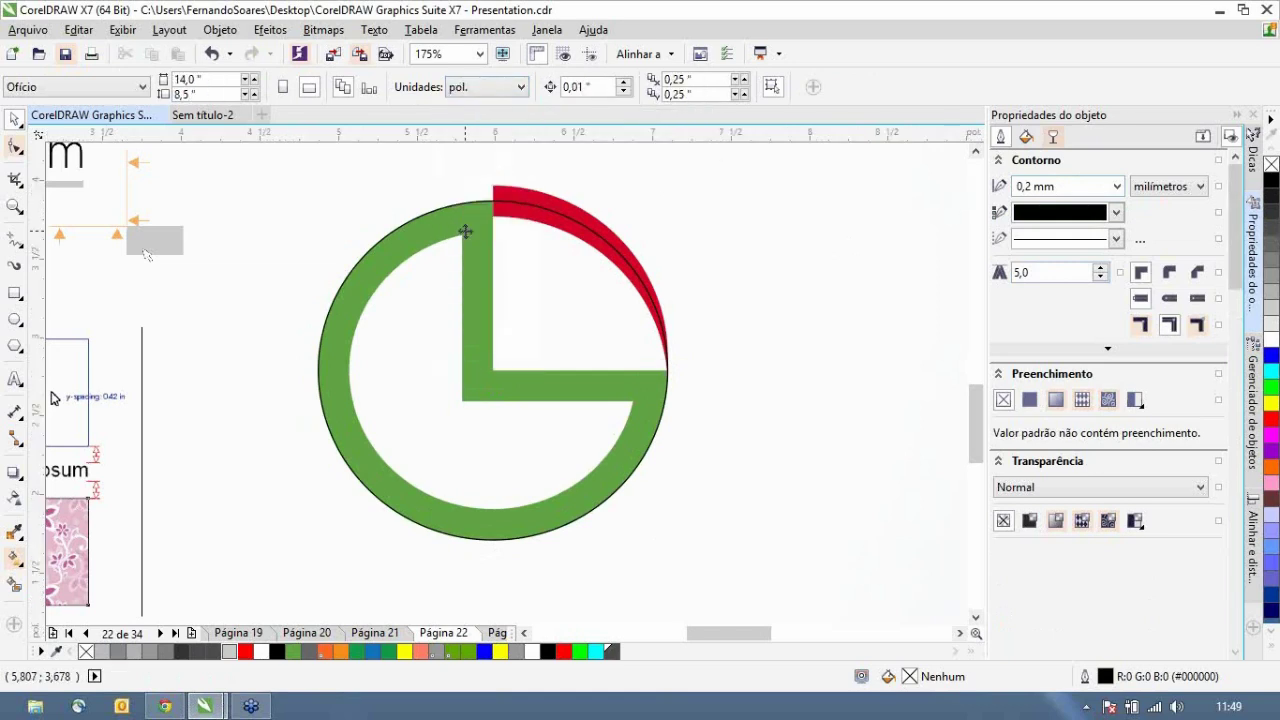
pyautogui.click(465, 231)
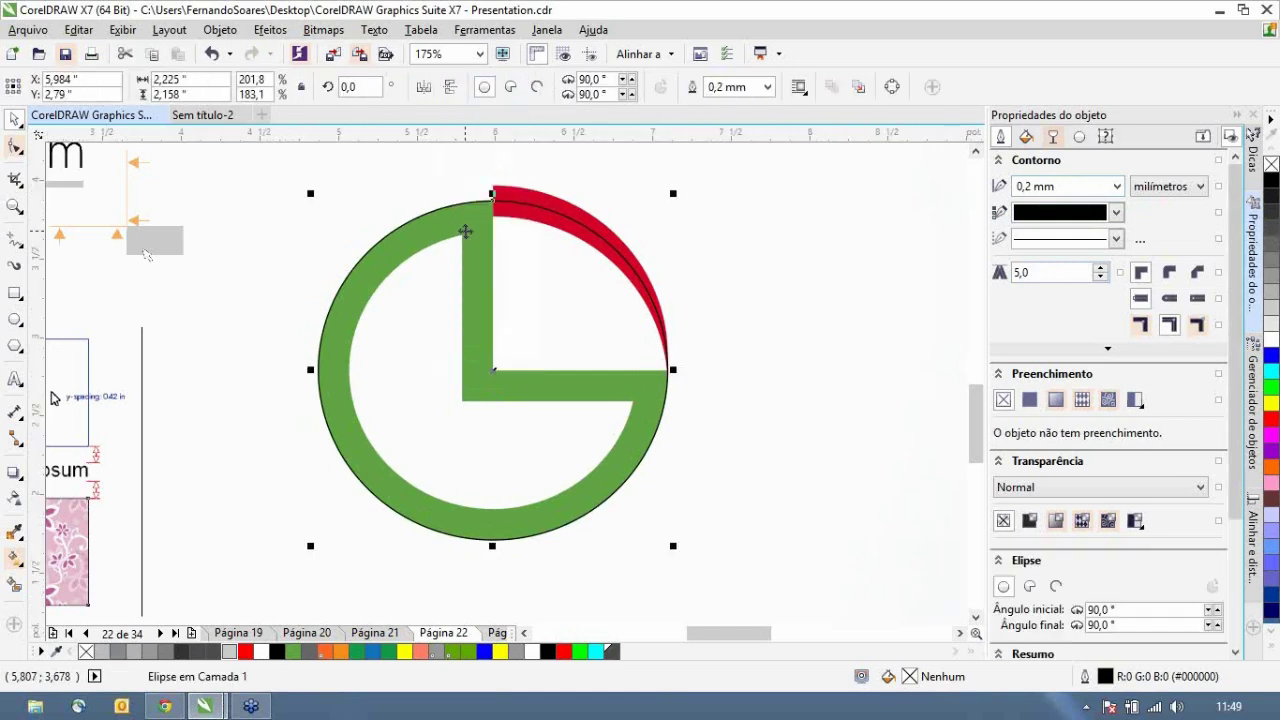
pyautogui.click(872, 240)
pyautogui.click(487, 91)
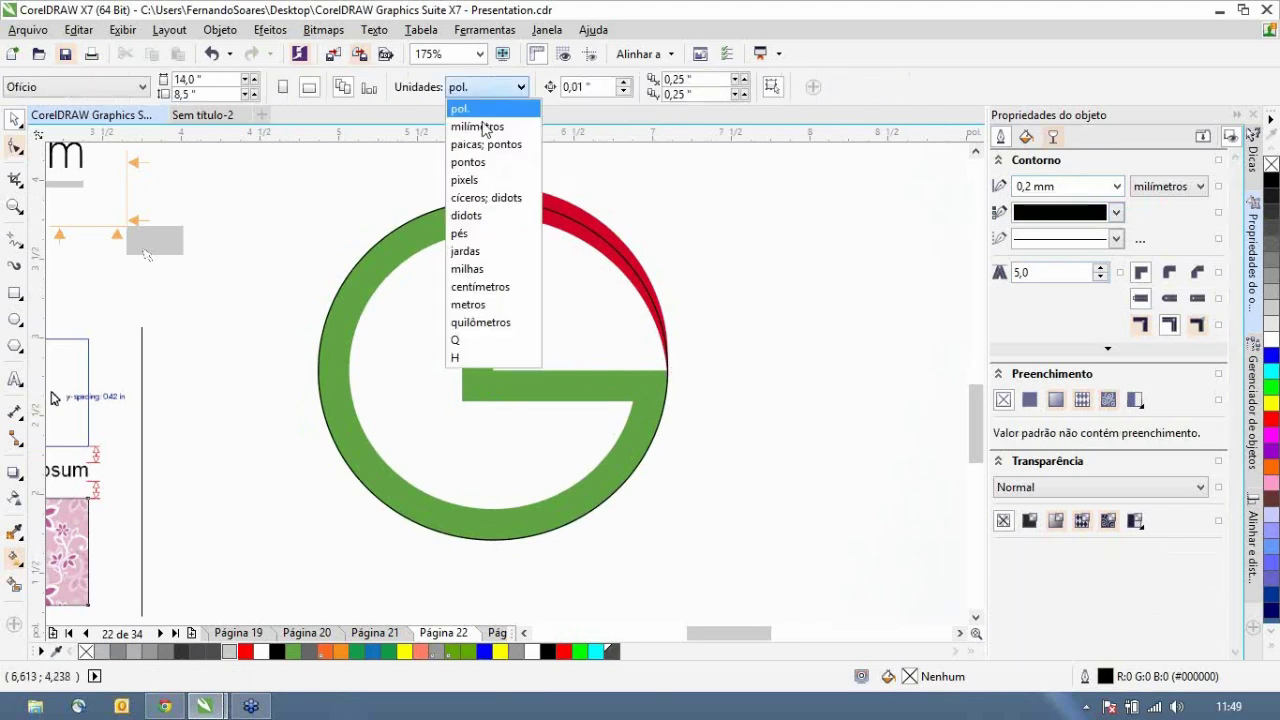
pyautogui.click(484, 127)
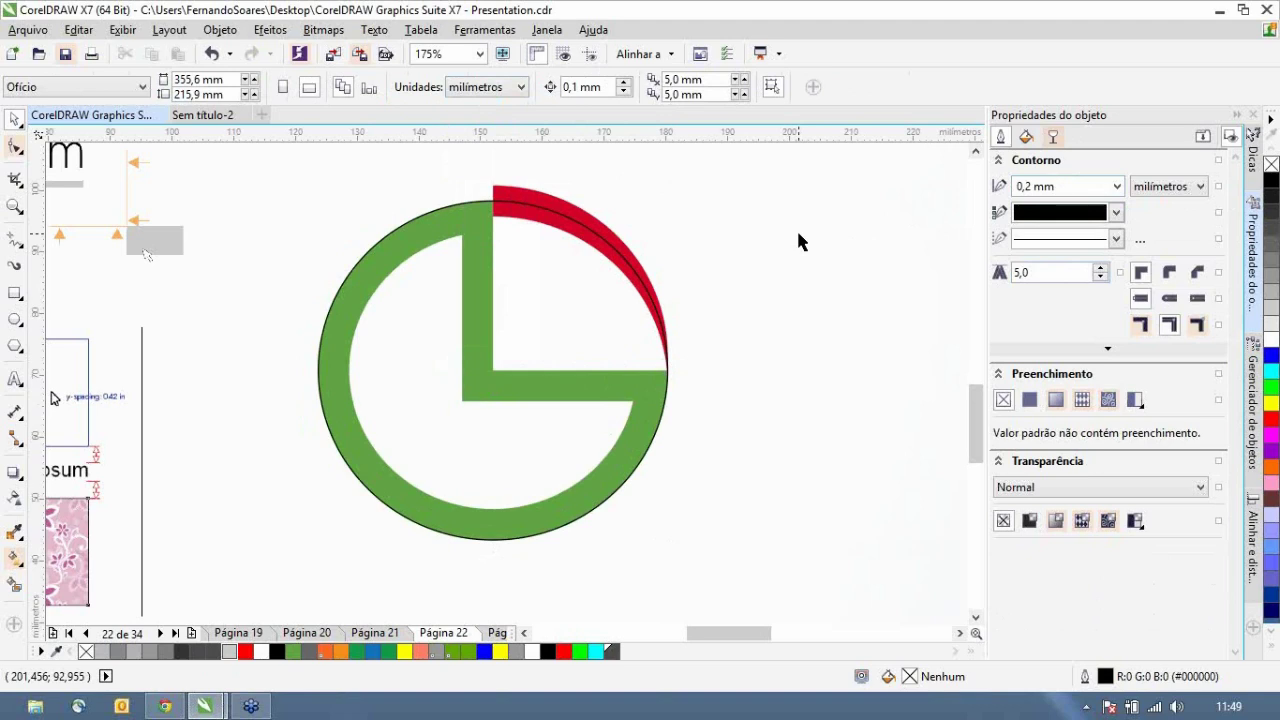
# - Go to page 23 and look at the sample QR code with the balloon
pyautogui.hotkey('shift', 'F4')
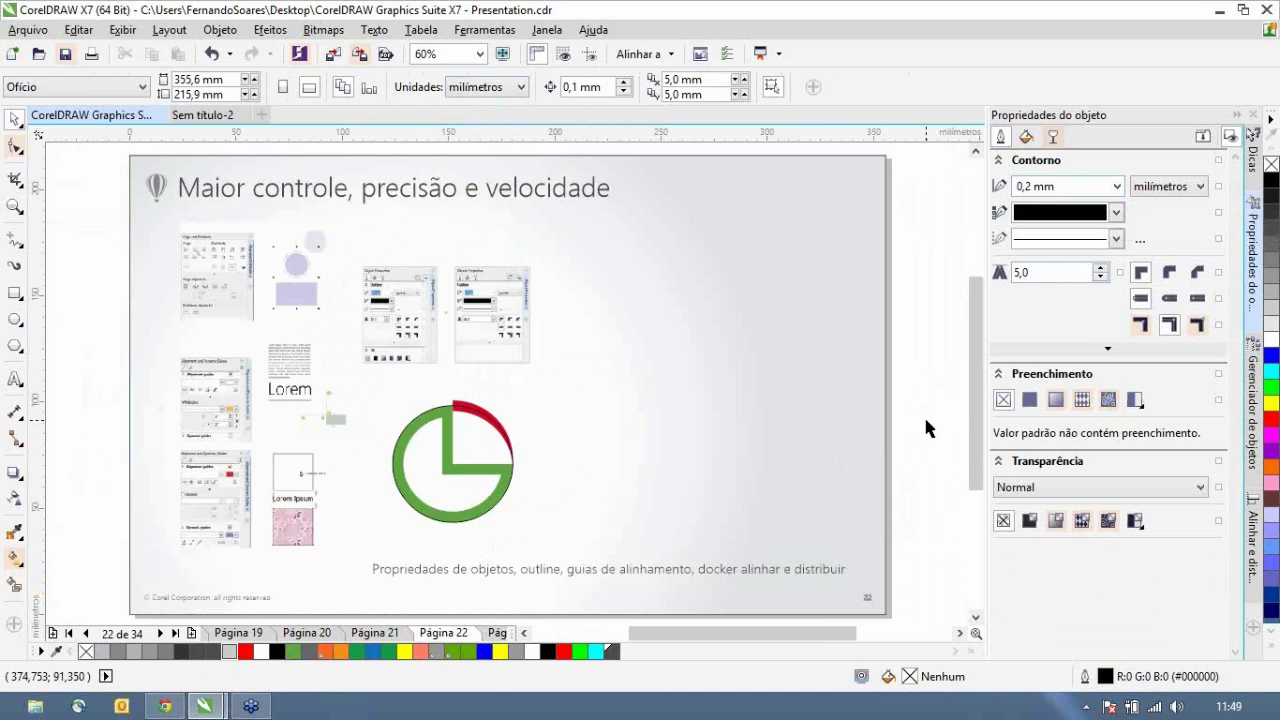
pyautogui.press('pagedown')
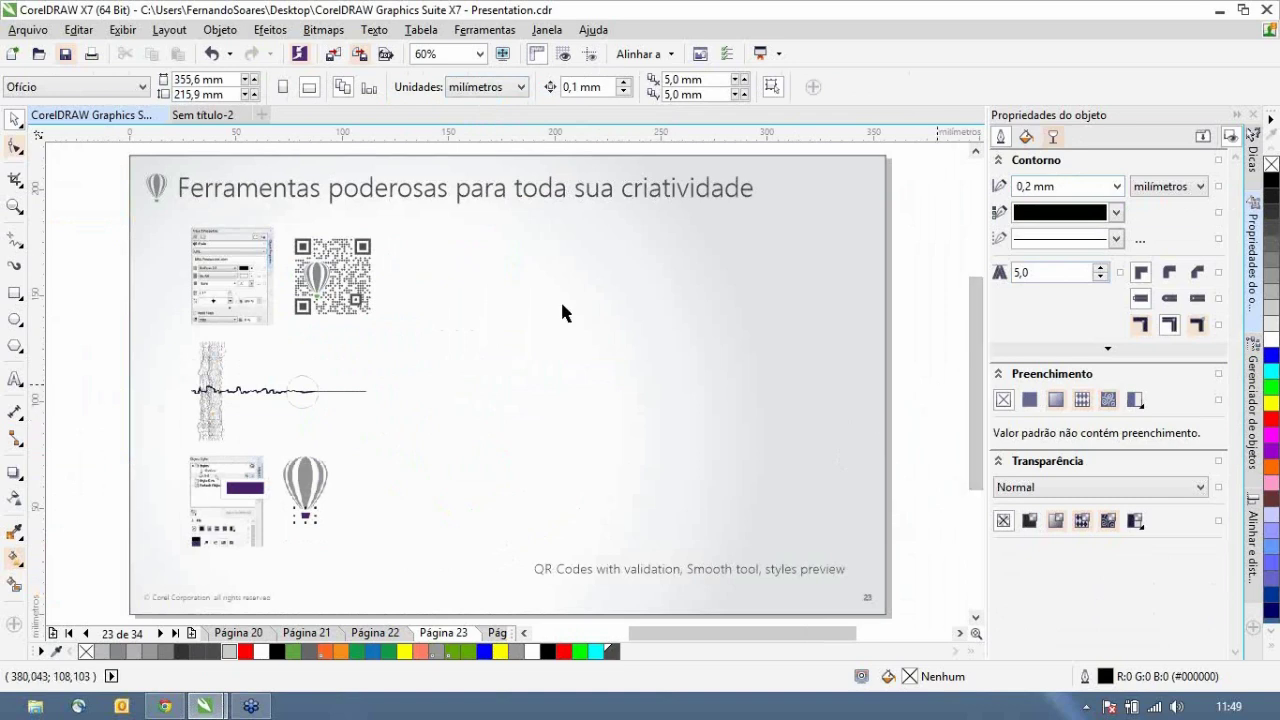
pyautogui.click(344, 295)
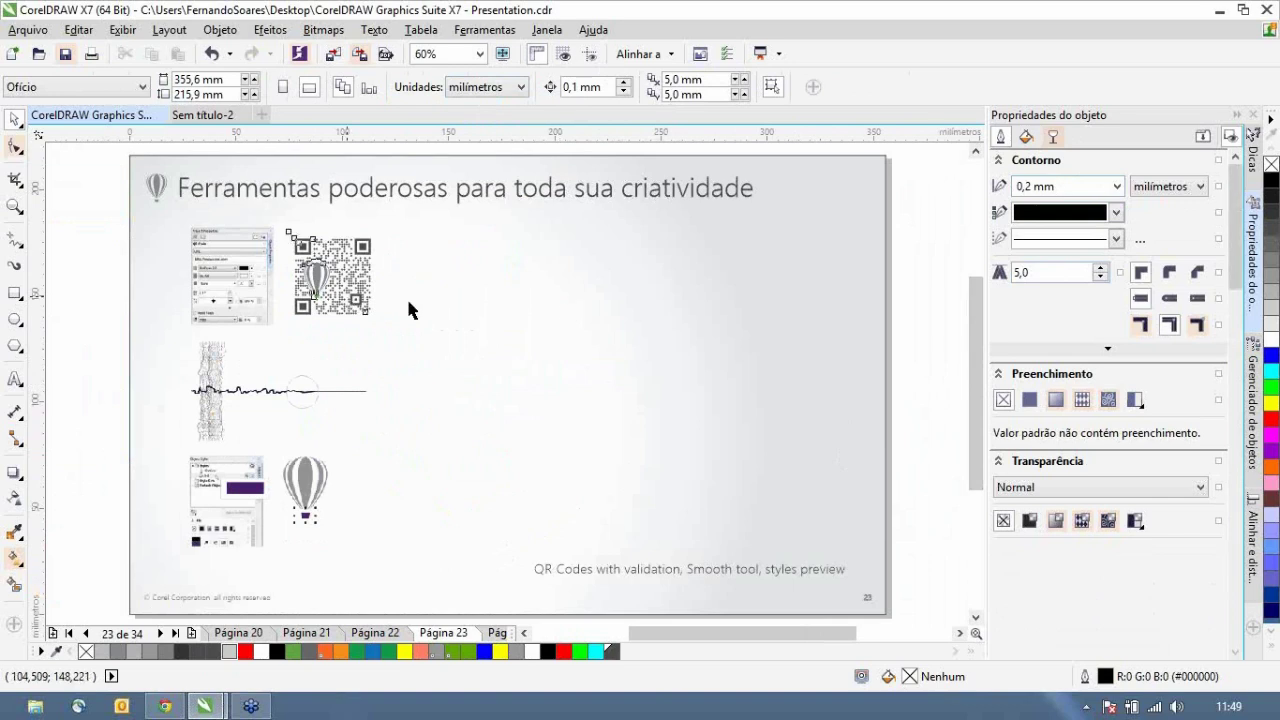
pyautogui.click(478, 322)
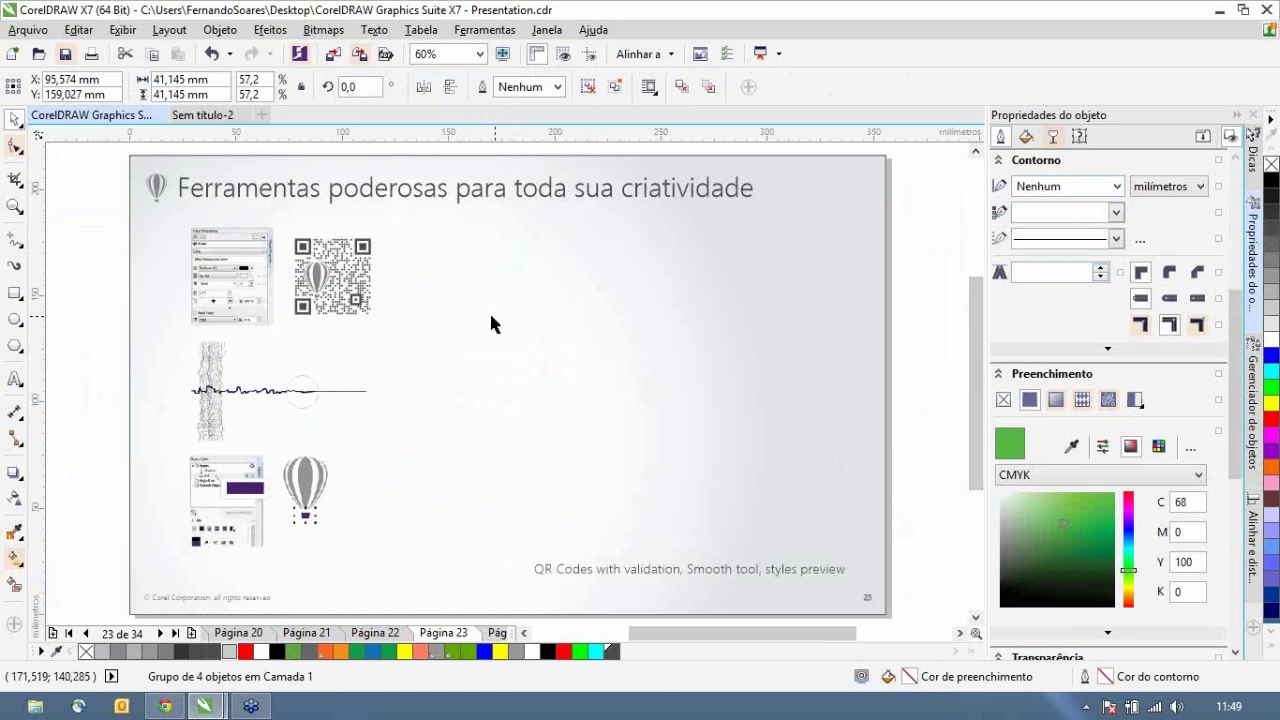
pyautogui.click(218, 30)
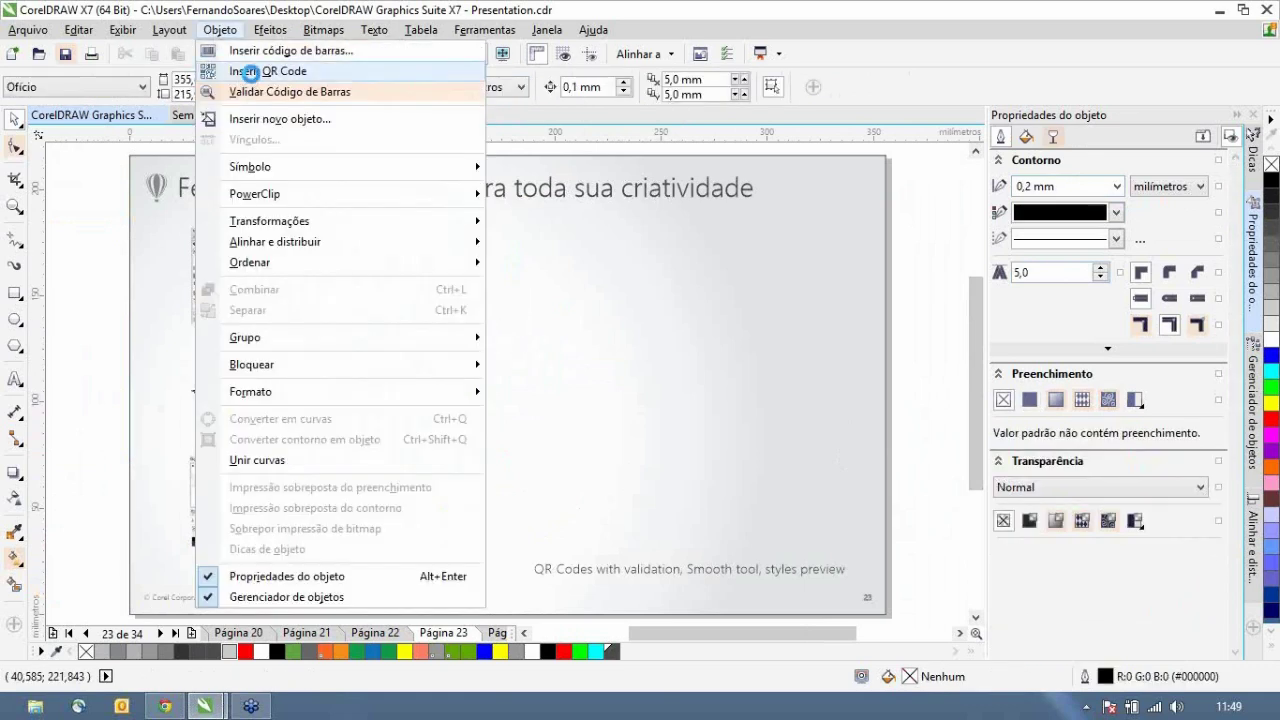
pyautogui.click(248, 72)
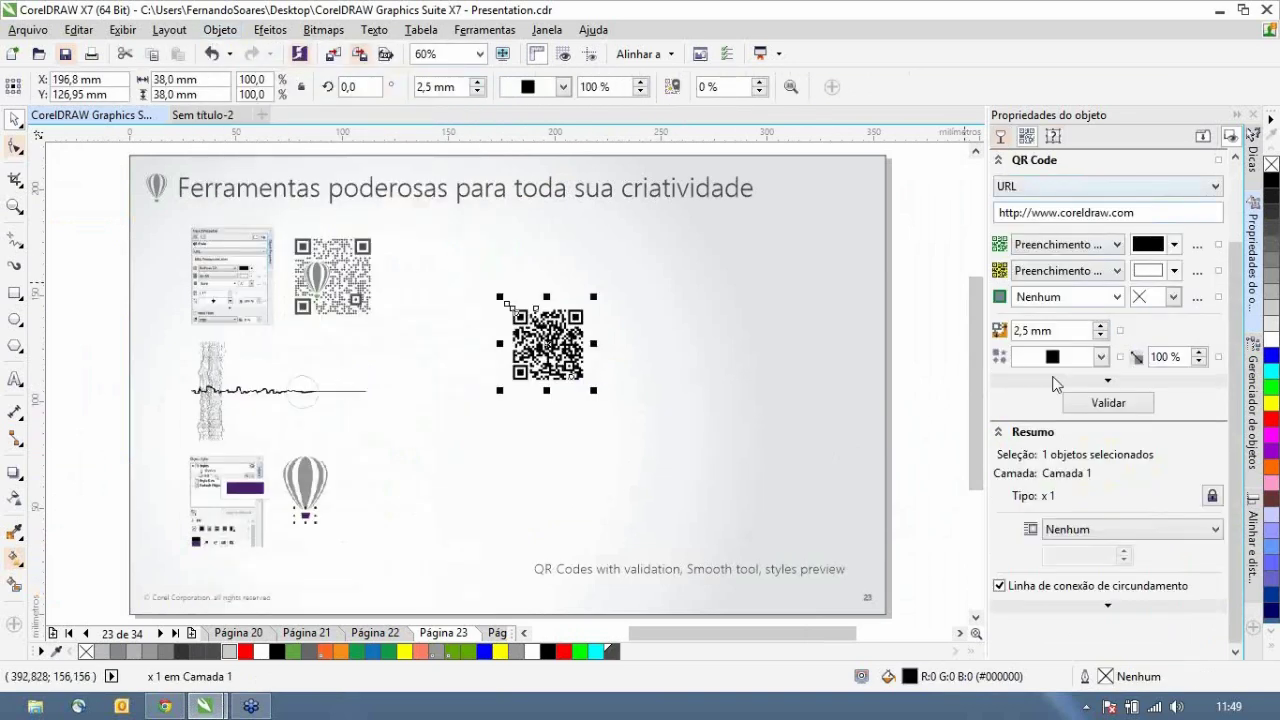
pyautogui.moveTo(1138, 213); pyautogui.dragTo(1058, 213)
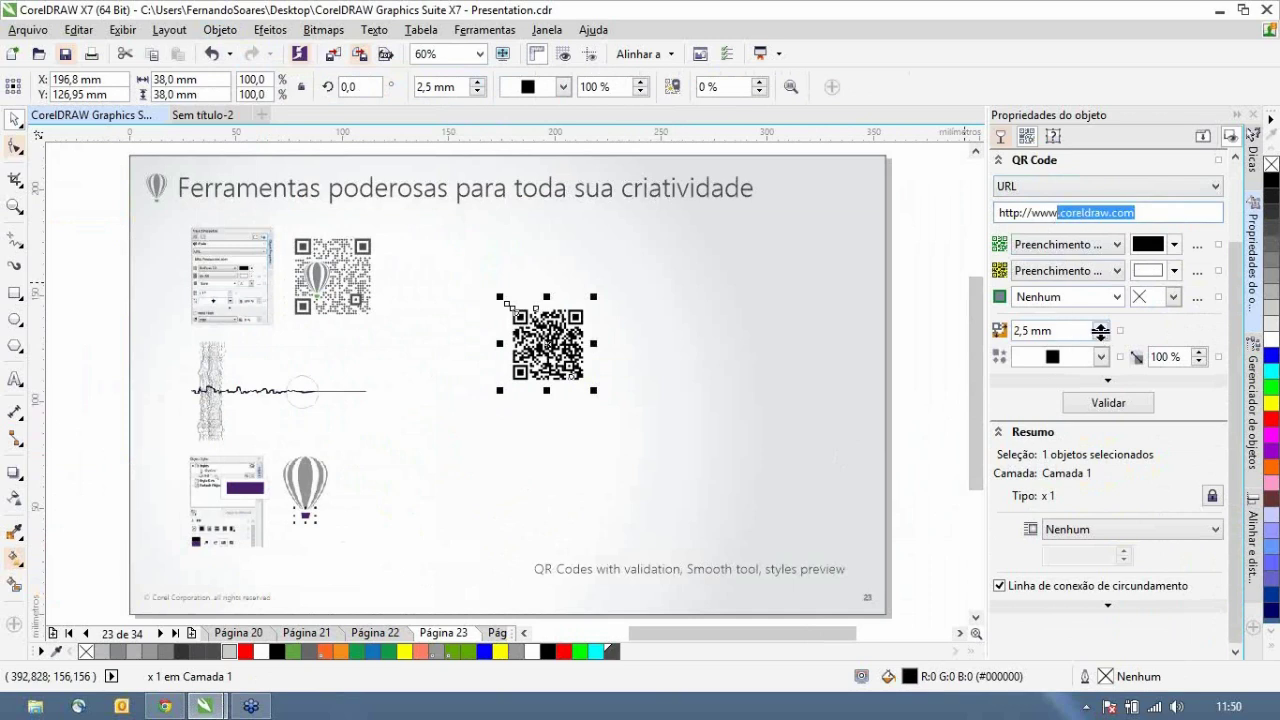
pyautogui.moveTo(1100, 331); pyautogui.dragTo(1101, 304)
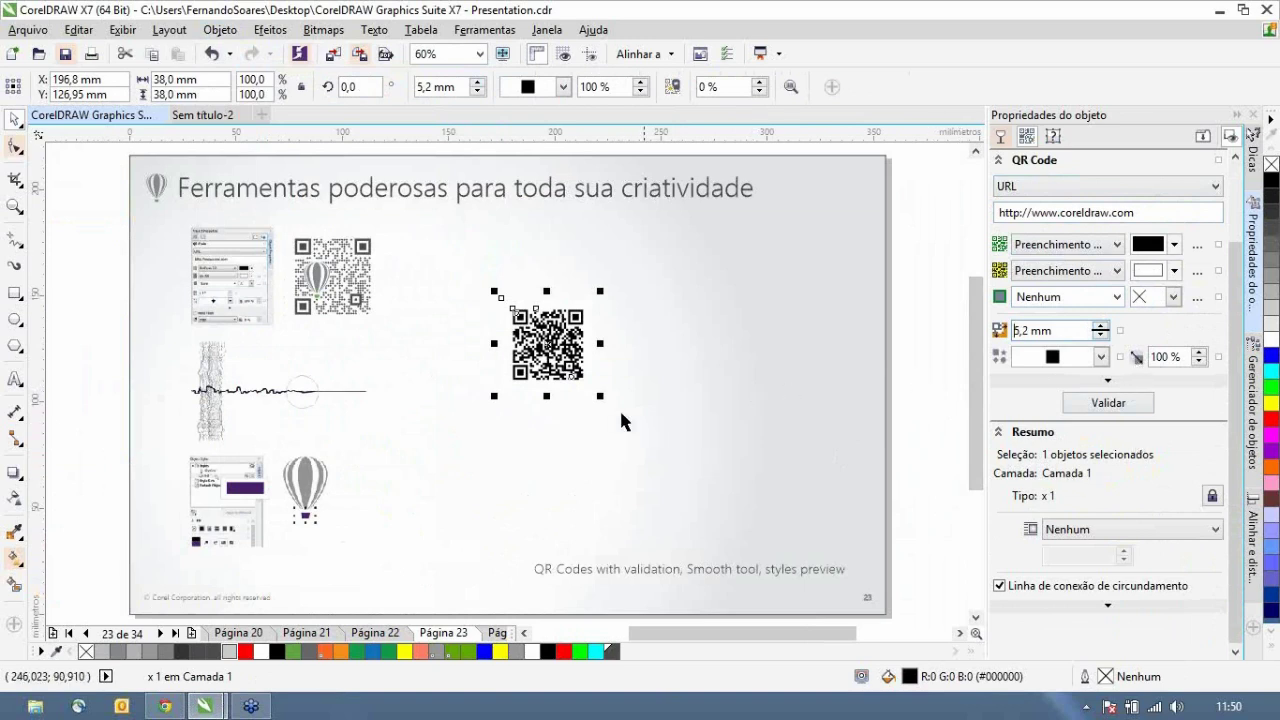
# - Enlarge the new QR code proportionally to about 108,9 mm square in the empty area of page 23
pyautogui.click(1100, 357)
pyautogui.click(1100, 357)
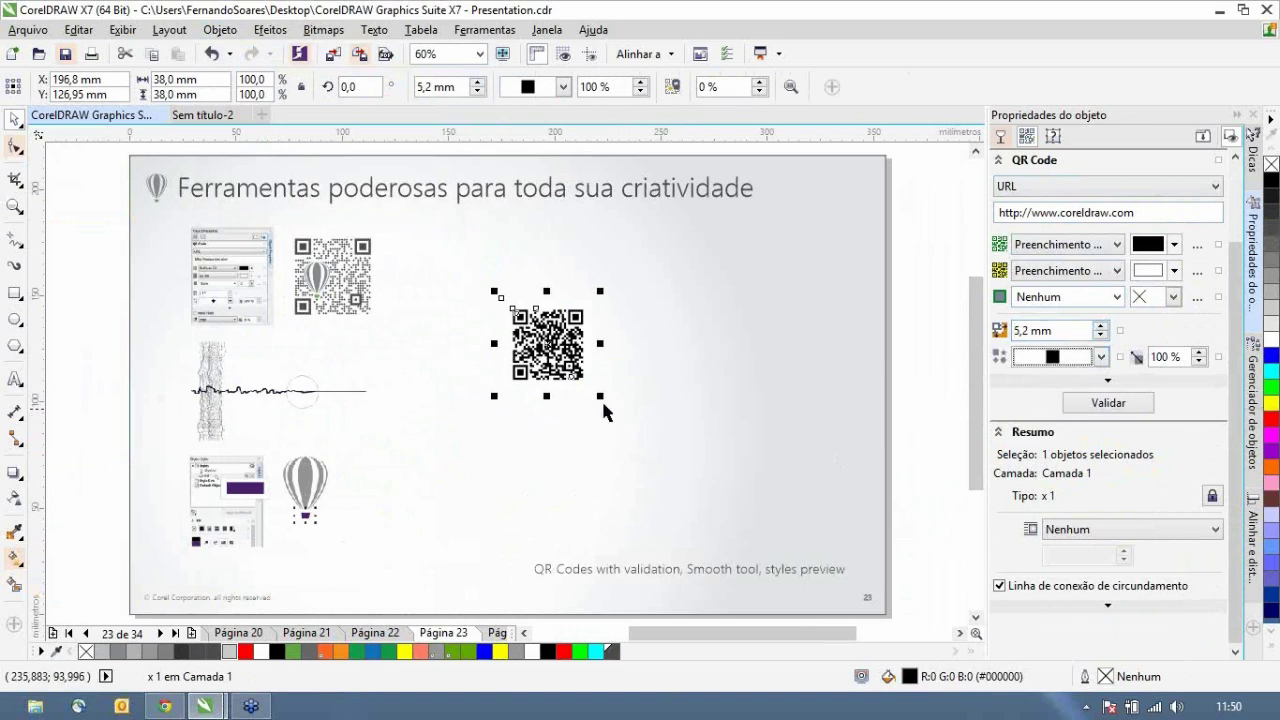
pyautogui.moveTo(600, 396); pyautogui.dragTo(706, 499)
pyautogui.moveTo(738, 524)
pyautogui.mouseDown()
pyautogui.moveTo(757, 534)
pyautogui.moveTo(745, 538)
pyautogui.mouseUp()
# - Compare round and star-shaped pixels on the QR code, and set the pixel shape to diamond
pyautogui.click(1100, 357)
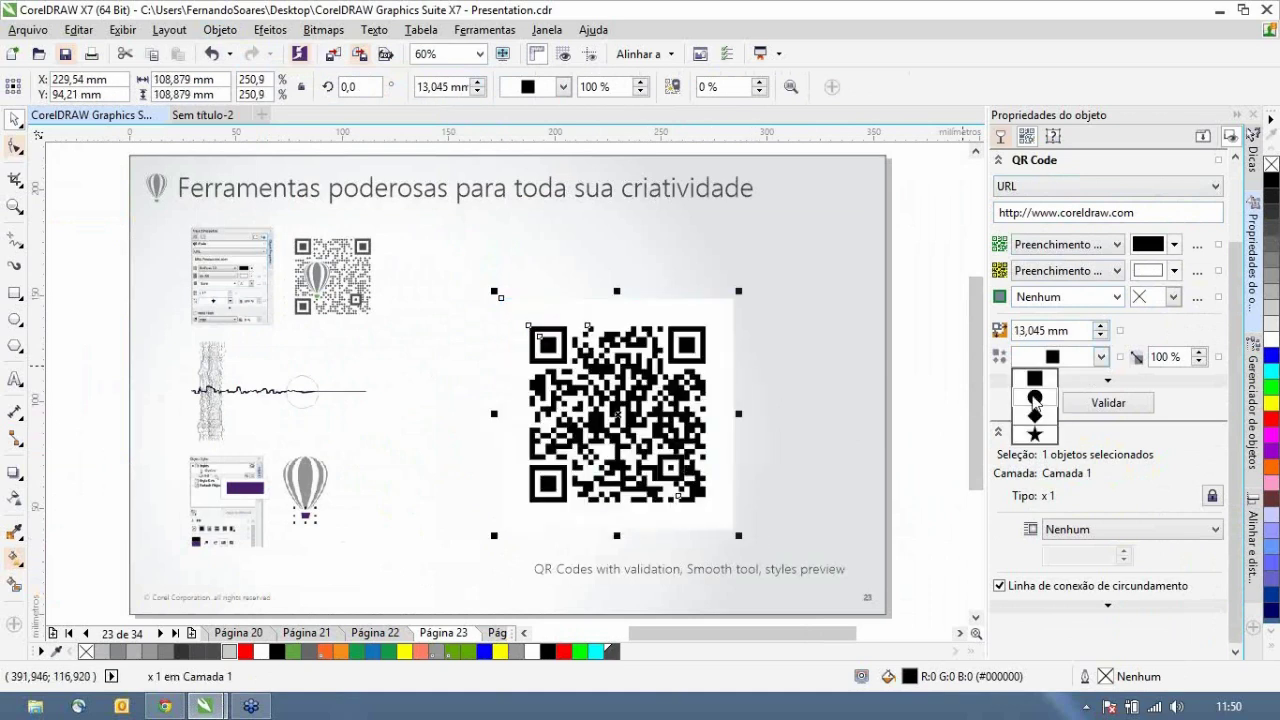
pyautogui.click(1035, 397)
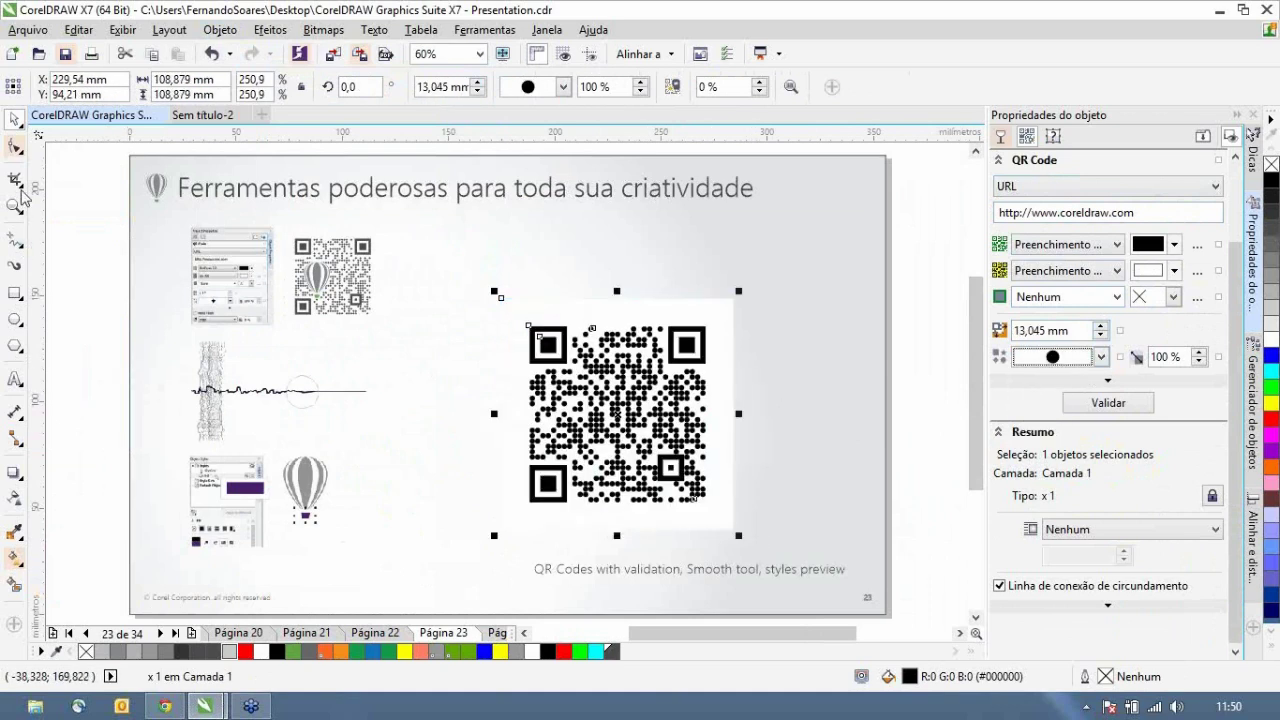
pyautogui.click(15, 206)
pyautogui.moveTo(490, 289); pyautogui.dragTo(752, 529)
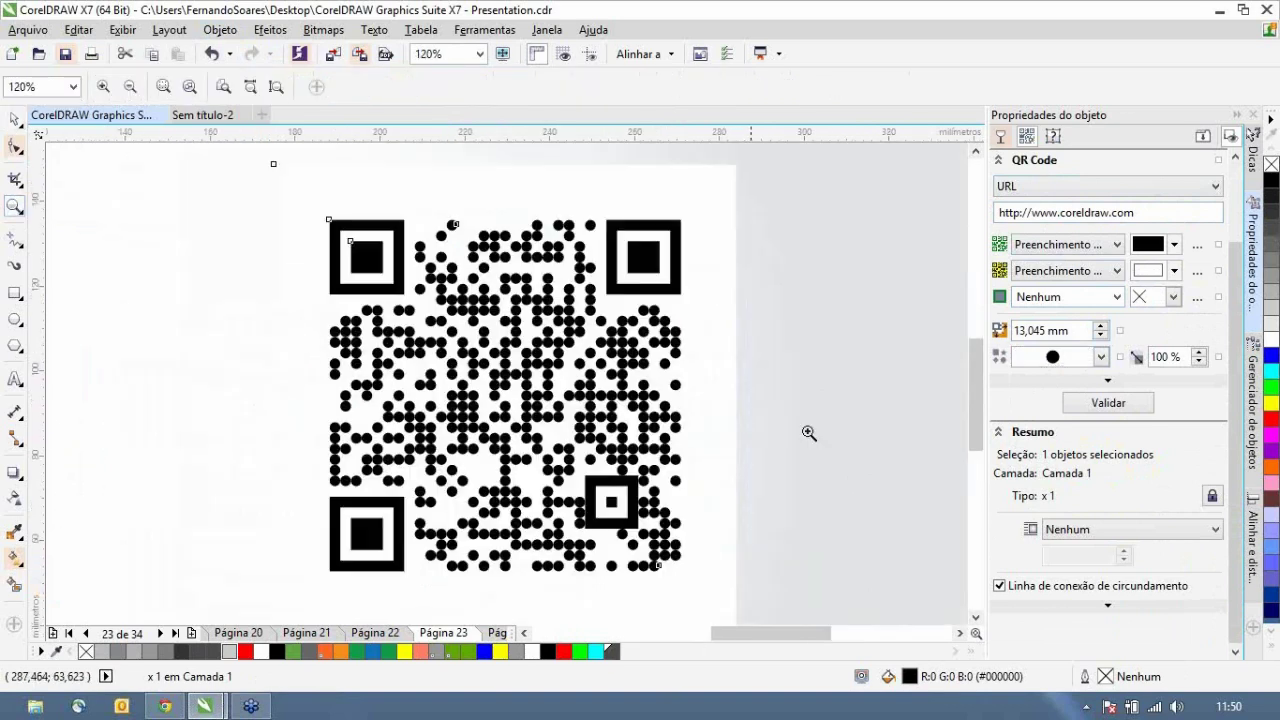
pyautogui.click(1060, 357)
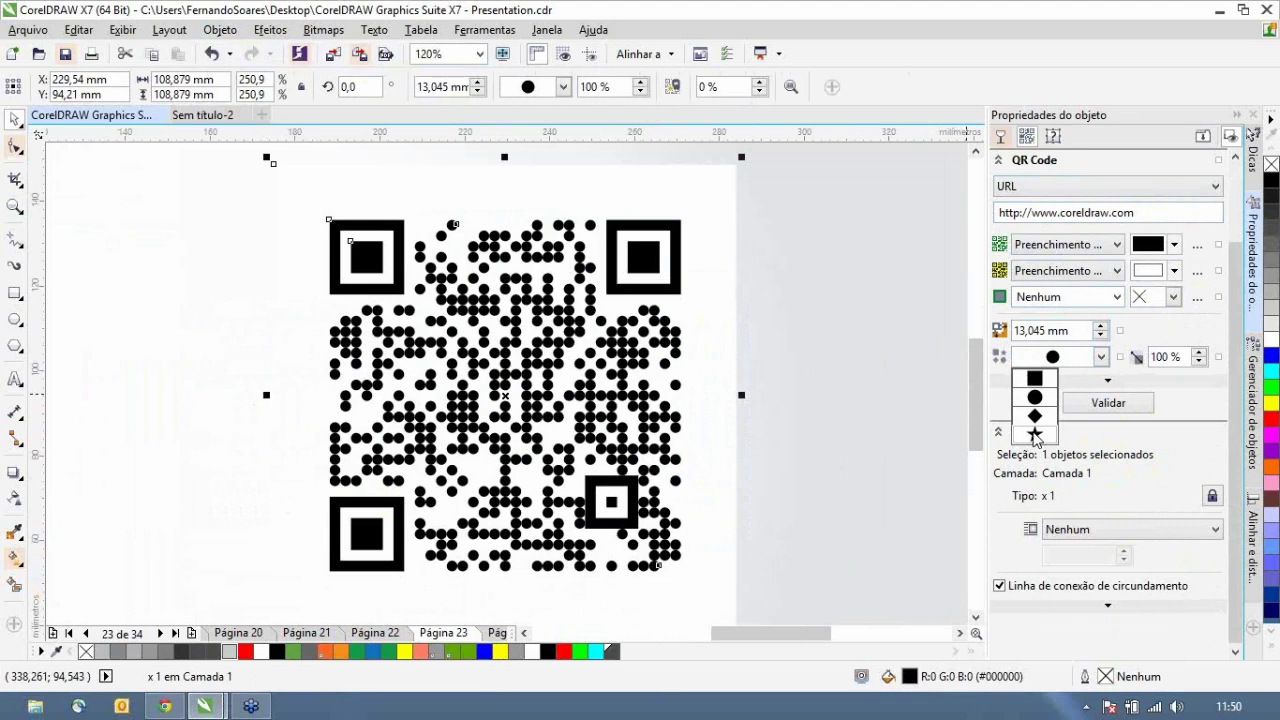
pyautogui.click(1035, 435)
pyautogui.click(1101, 357)
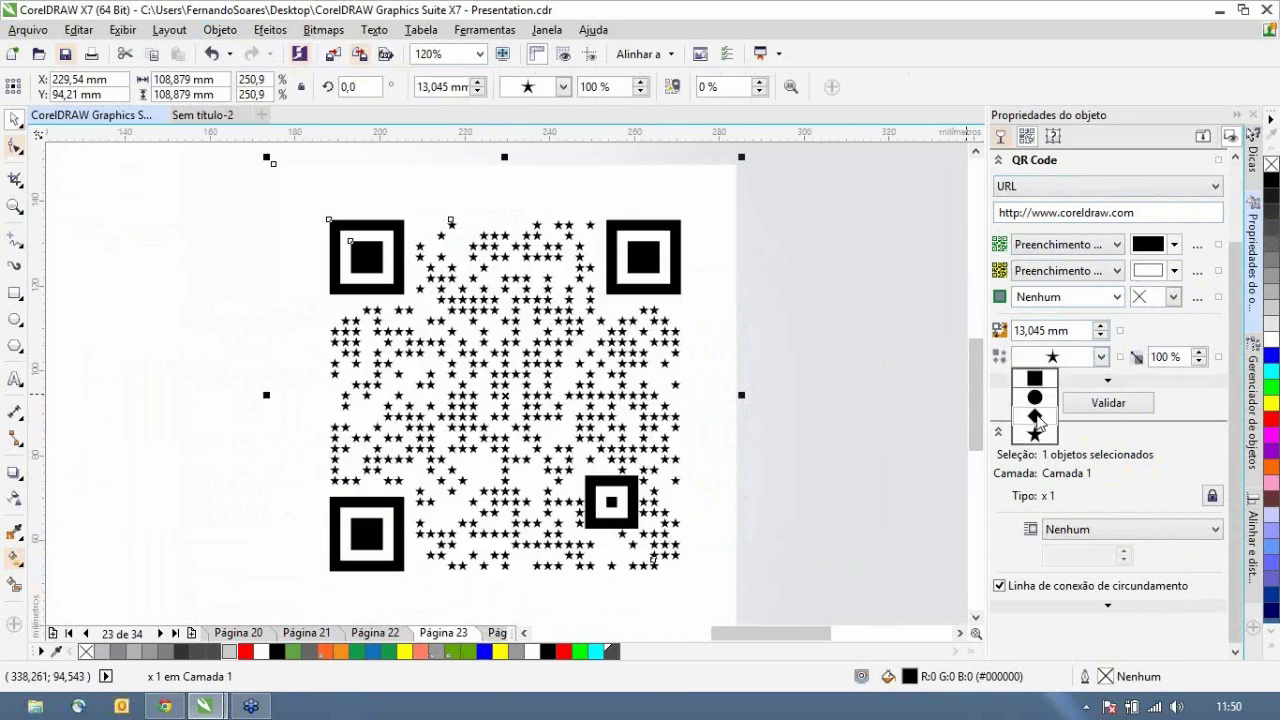
pyautogui.click(1036, 418)
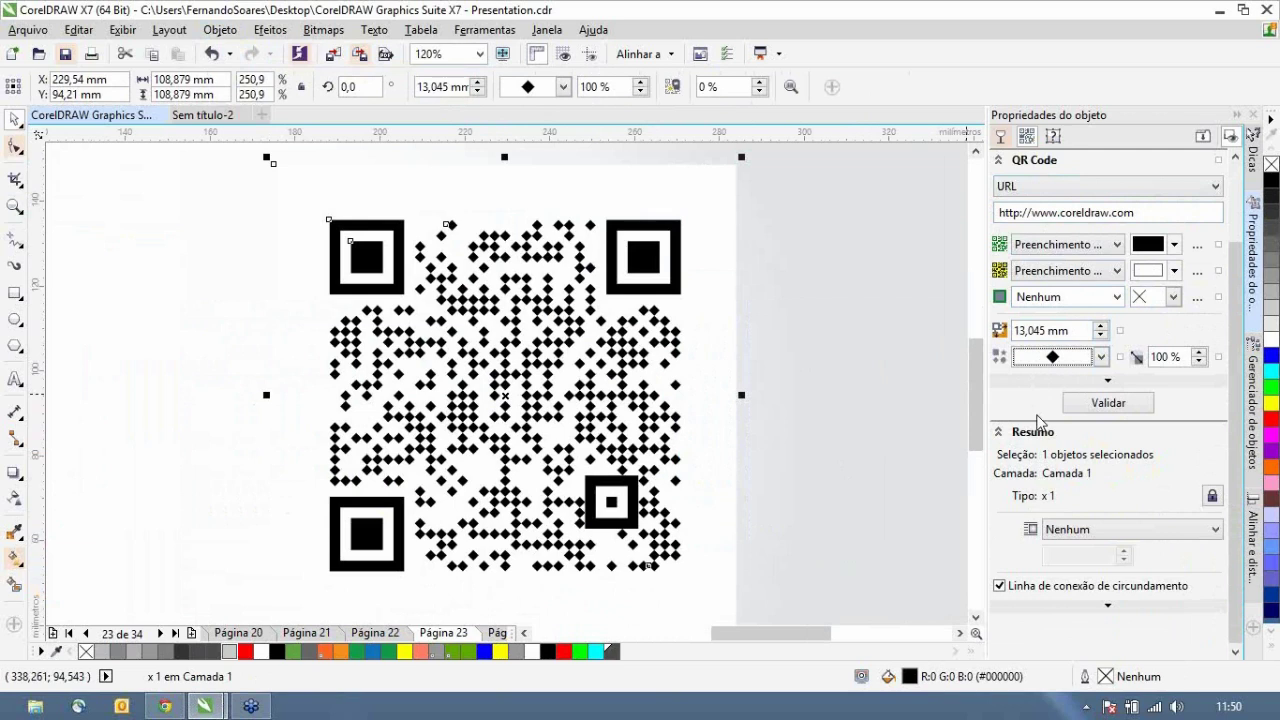
# - Give the QR code's pixels a gradient fill and its background the multicoloured conical gradient from the online content centre
pyautogui.click(1116, 247)
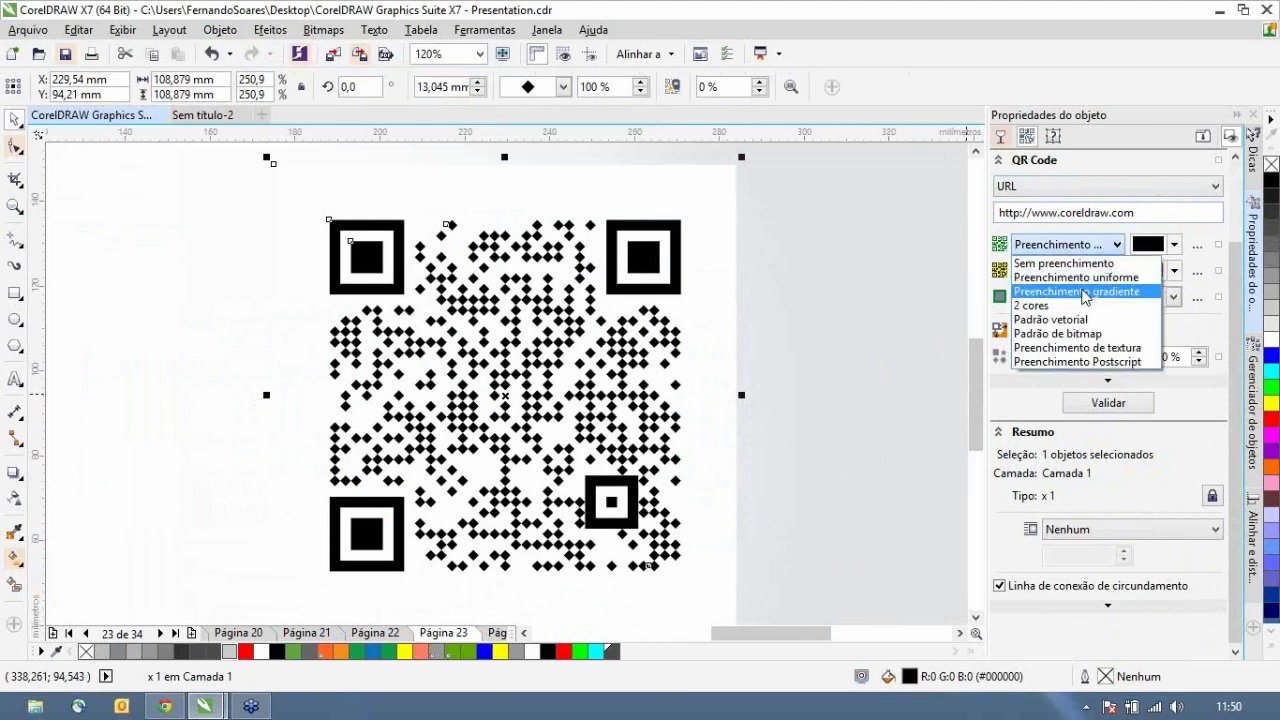
pyautogui.click(1083, 291)
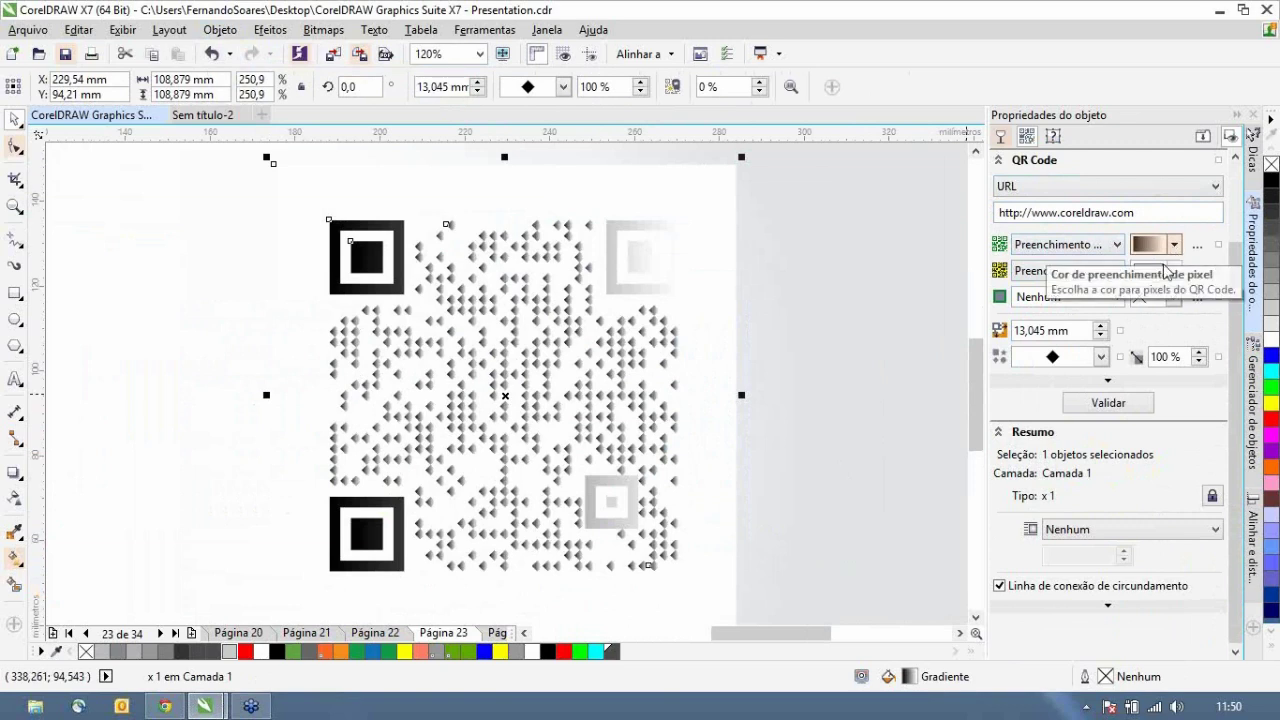
pyautogui.click(1176, 273)
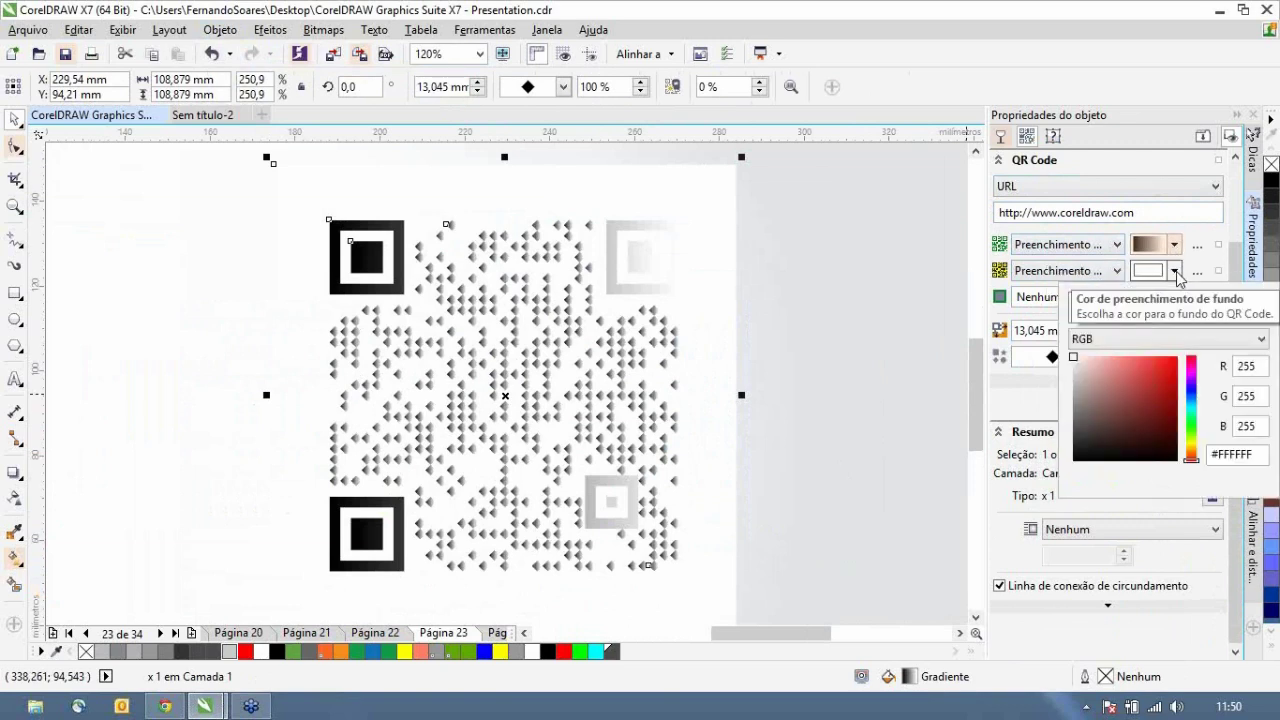
pyautogui.click(1114, 272)
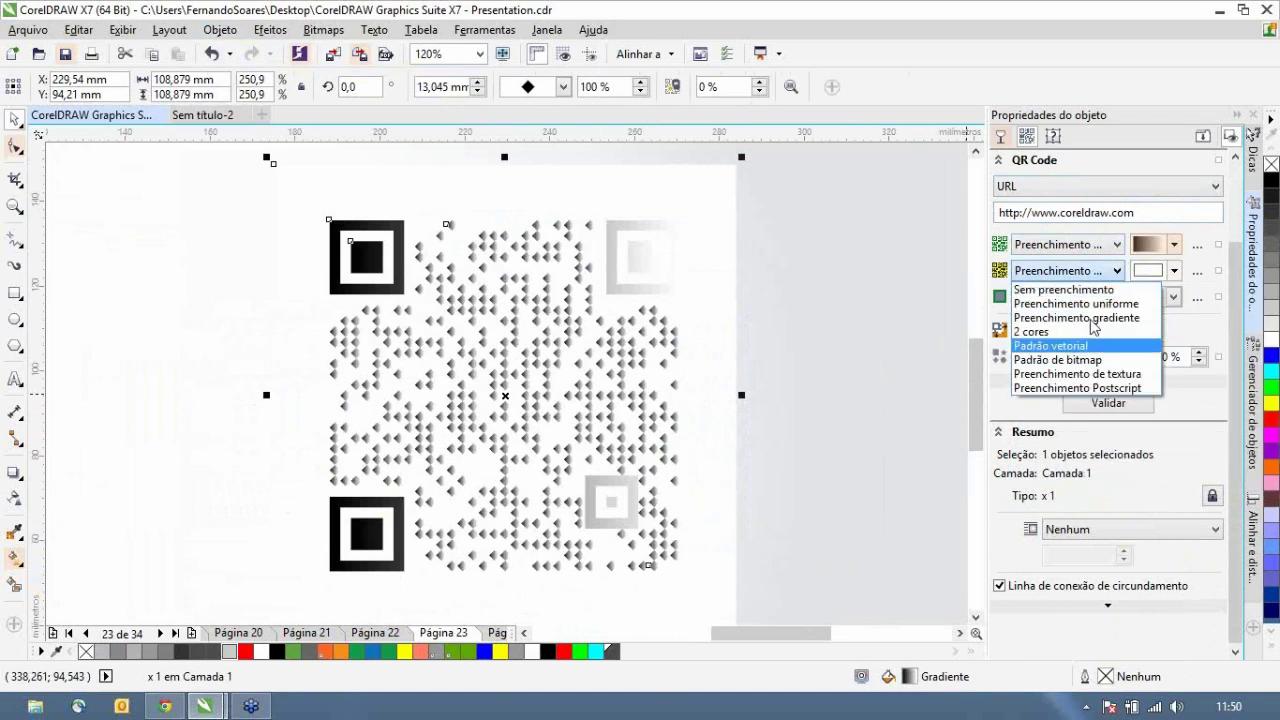
pyautogui.click(1091, 322)
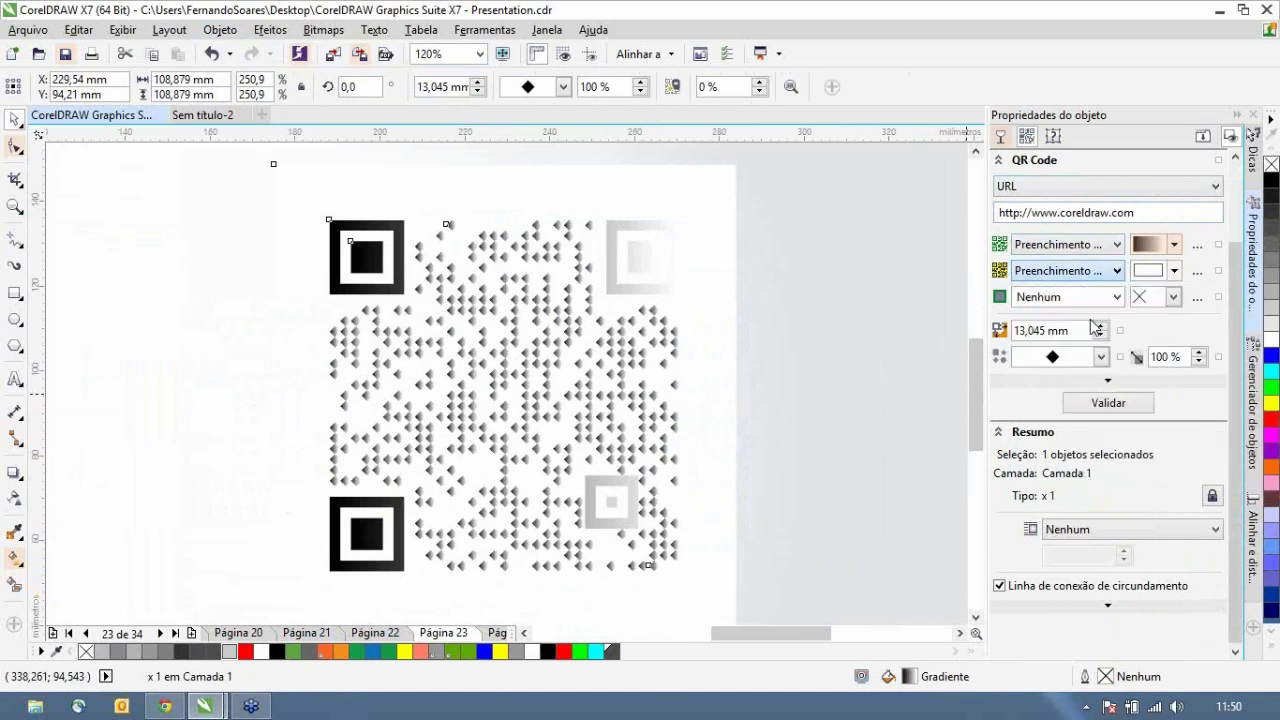
pyautogui.click(1175, 272)
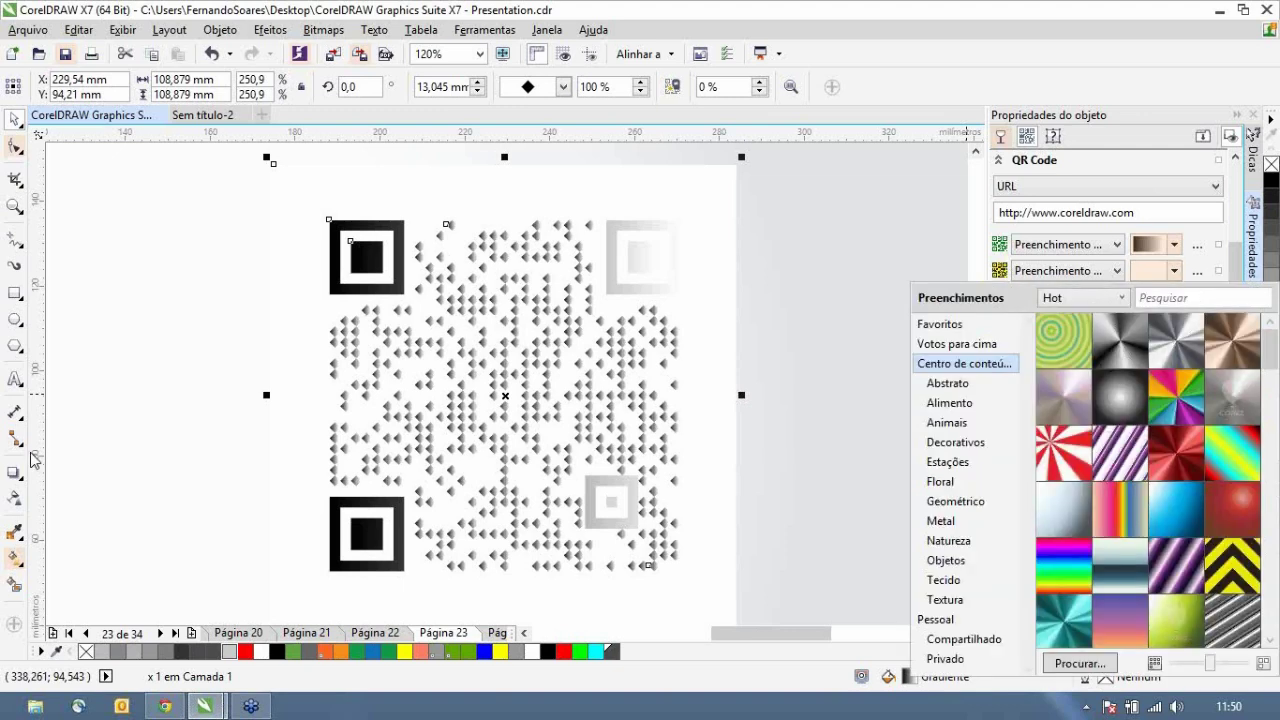
pyautogui.click(1187, 400)
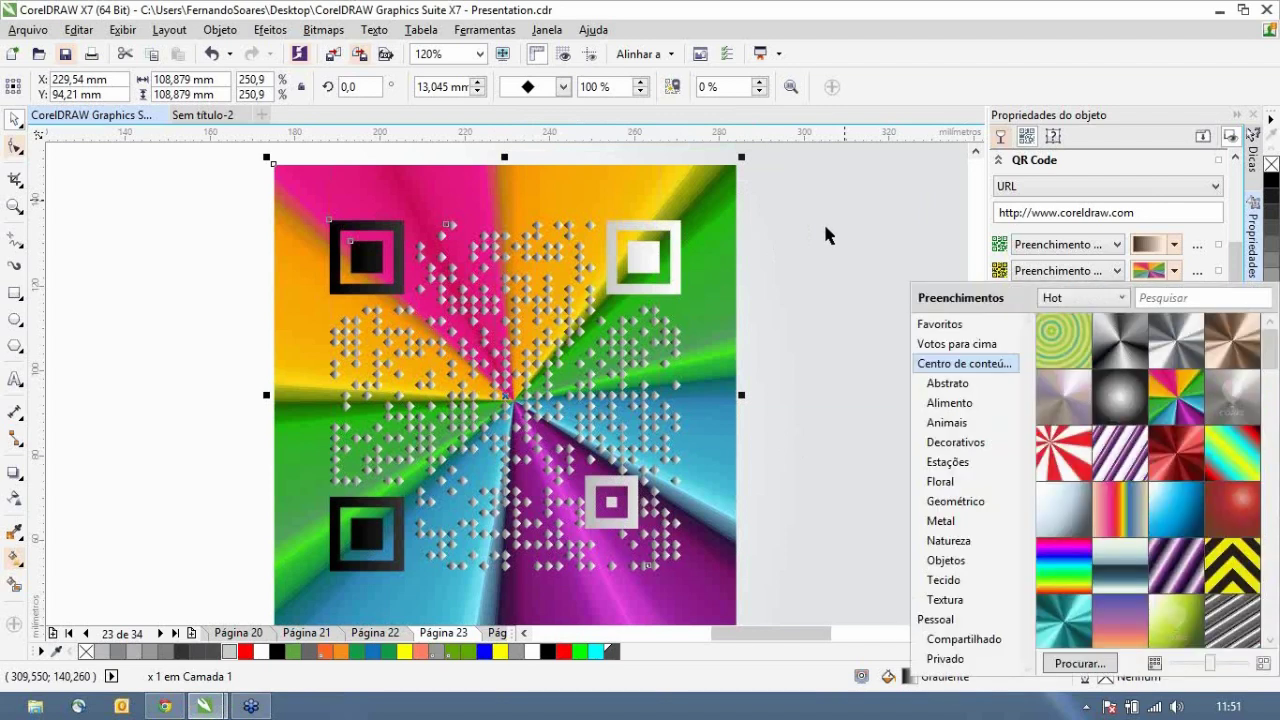
# - Apply the Conical Steel 01 fill to the QR code's pixels and deselect the code
pyautogui.click(1175, 245)
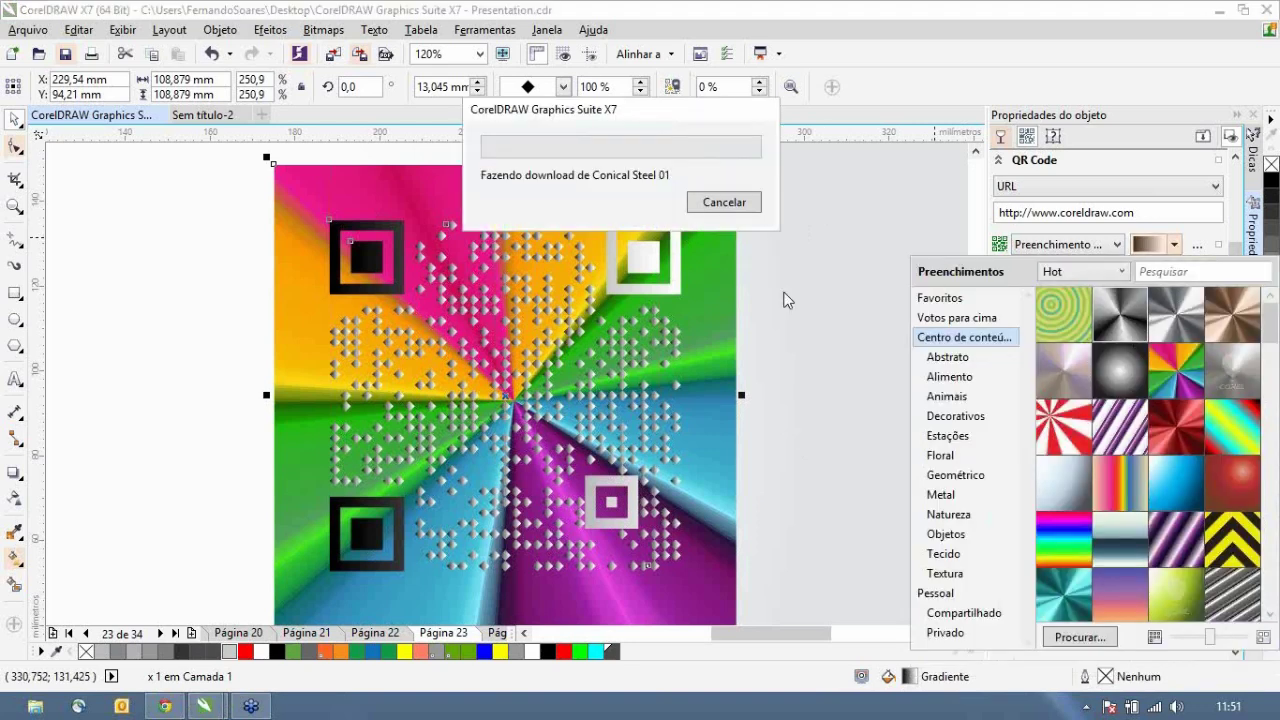
pyautogui.click(876, 355)
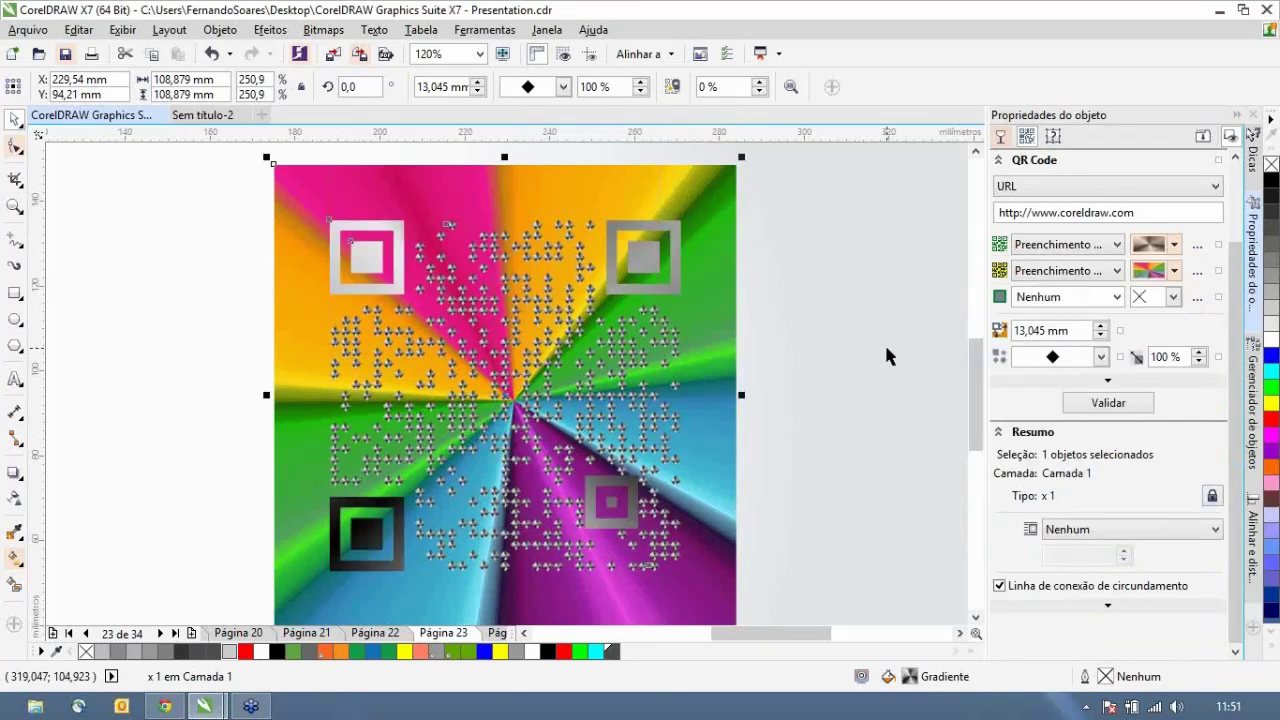
pyautogui.click(886, 350)
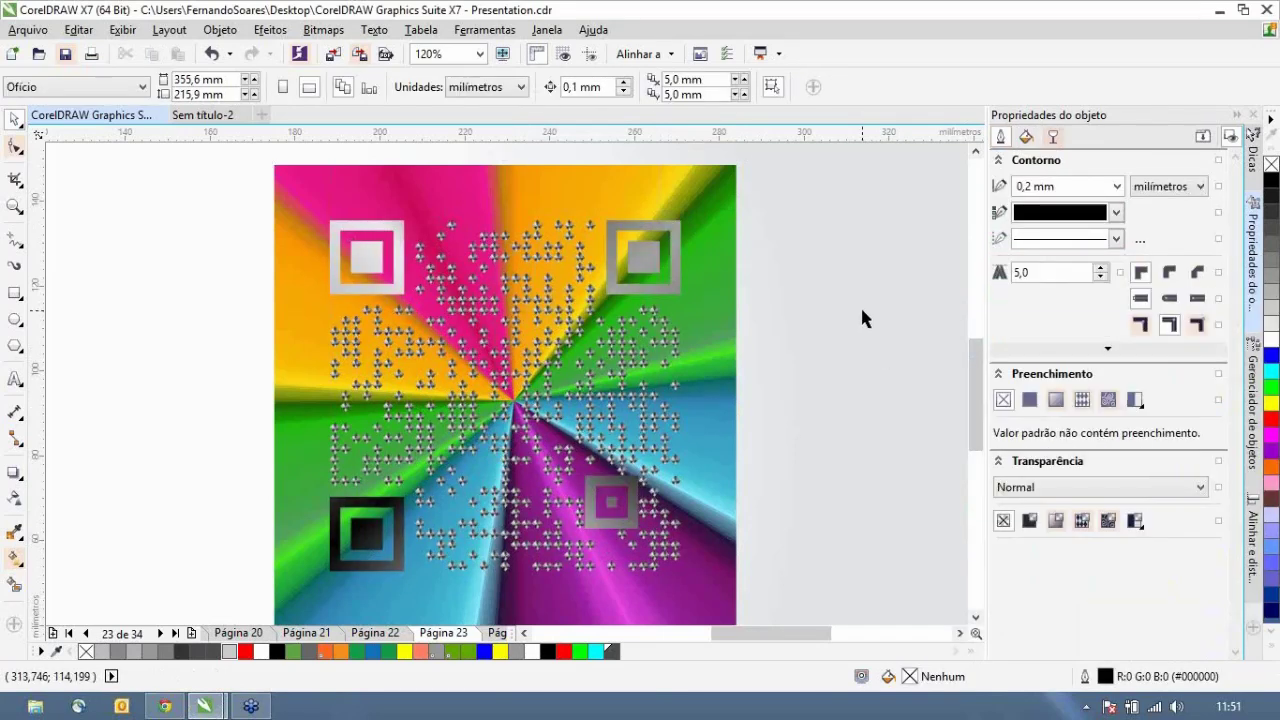
pyautogui.press('F3')
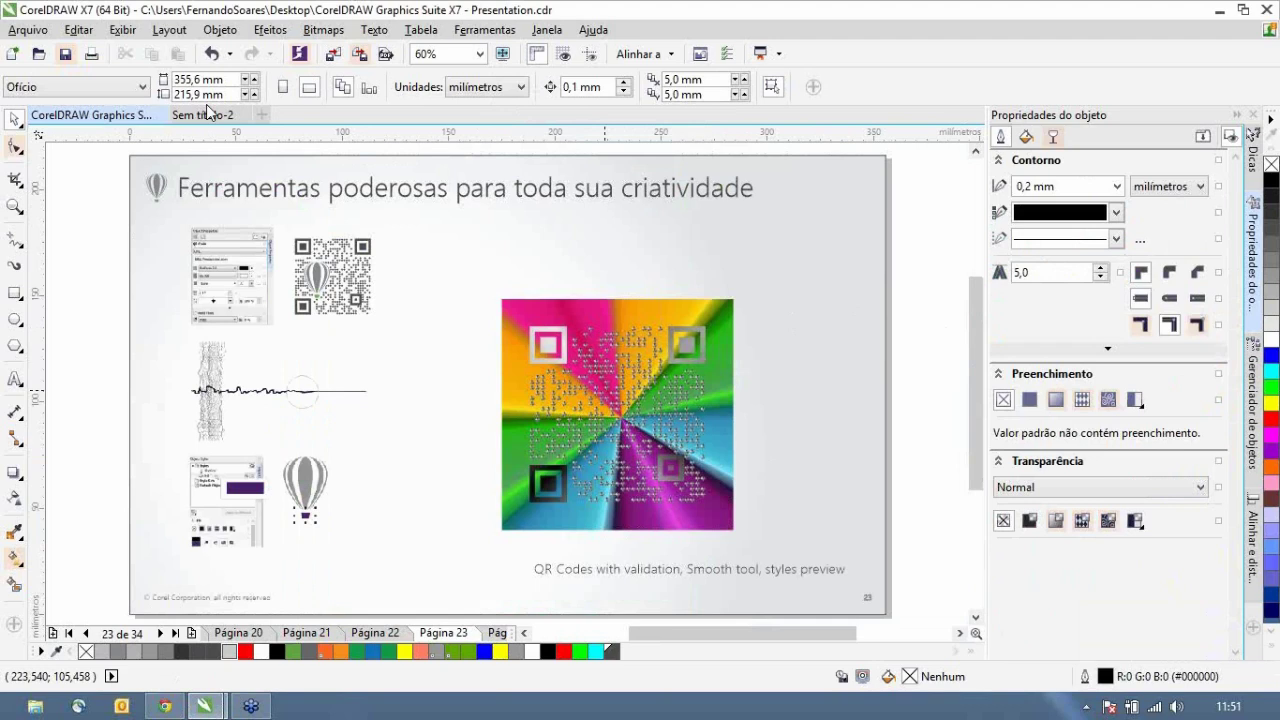
# - Run barcode validation on the multicoloured QR code on page 23 and dismiss the result
pyautogui.click(219, 30)
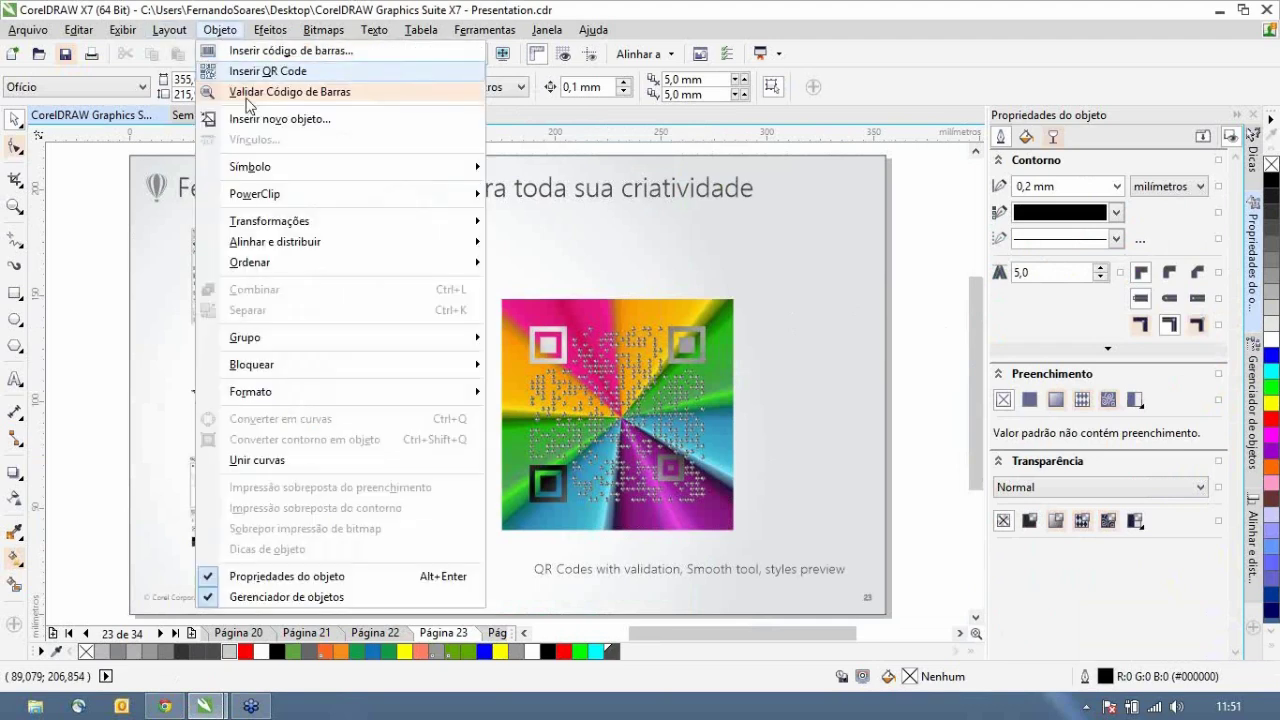
pyautogui.press('Escape')
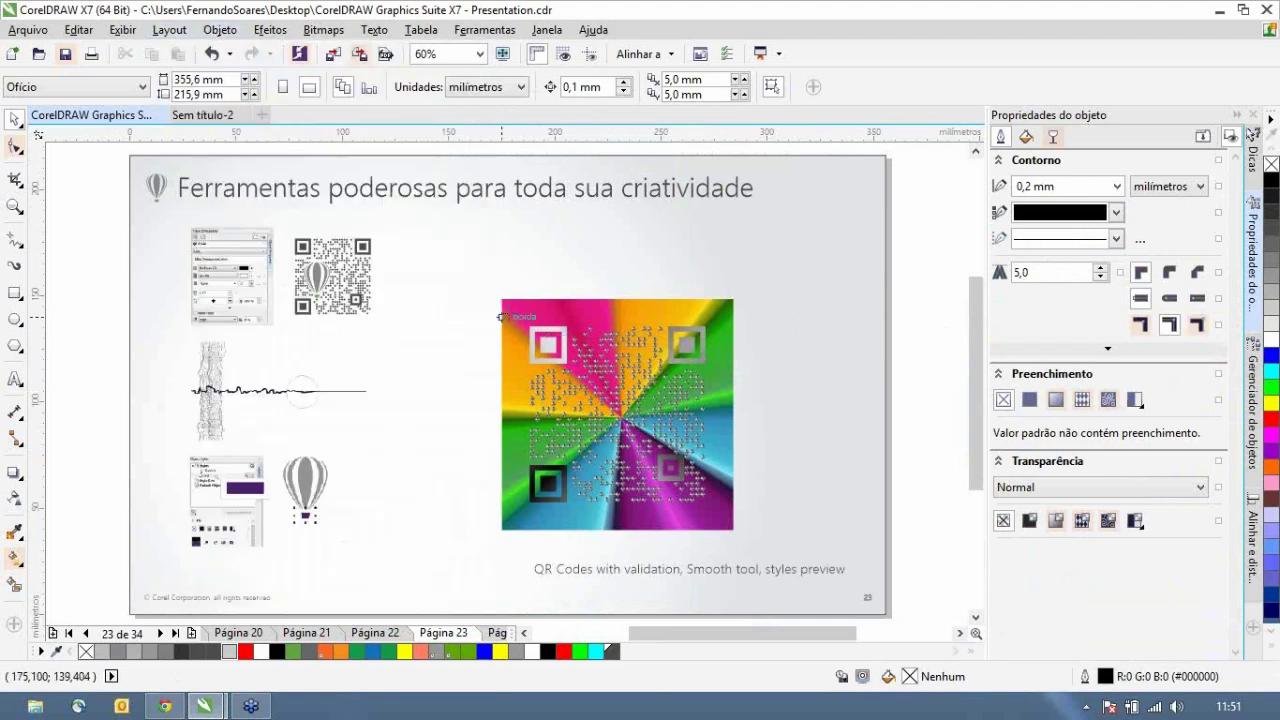
pyautogui.moveTo(502, 320); pyautogui.dragTo(727, 521)
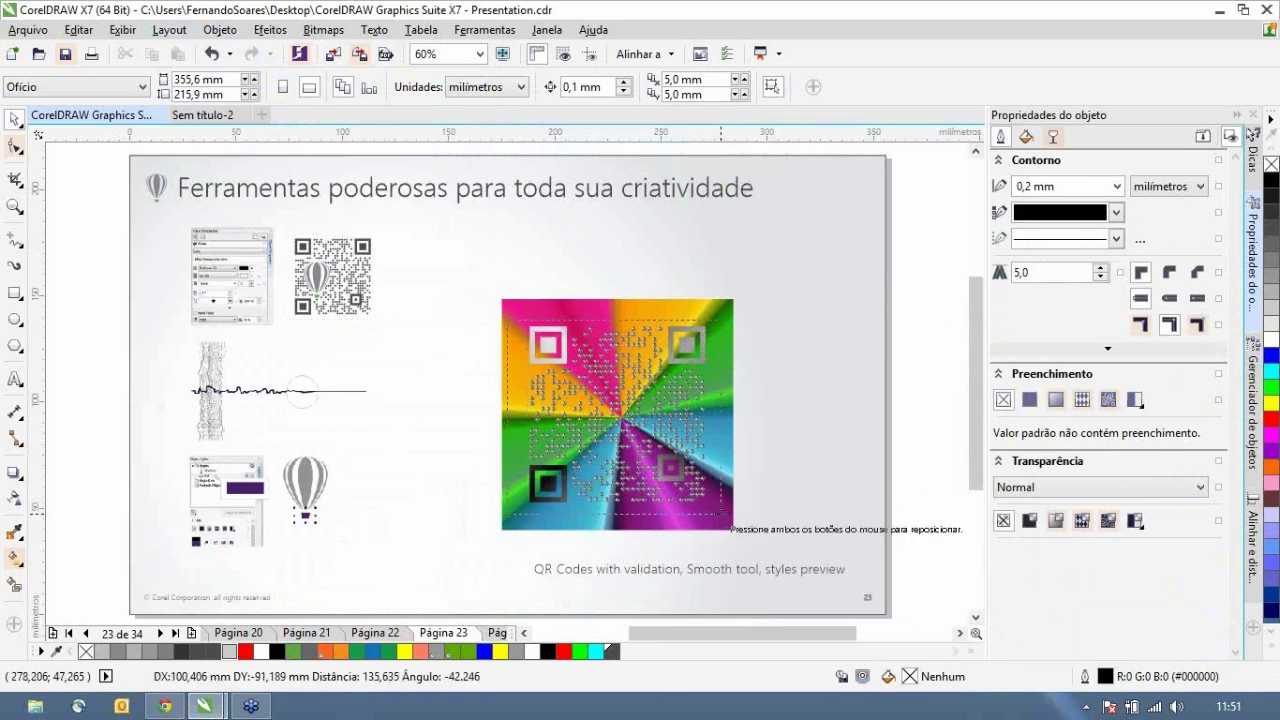
pyautogui.press('Escape')
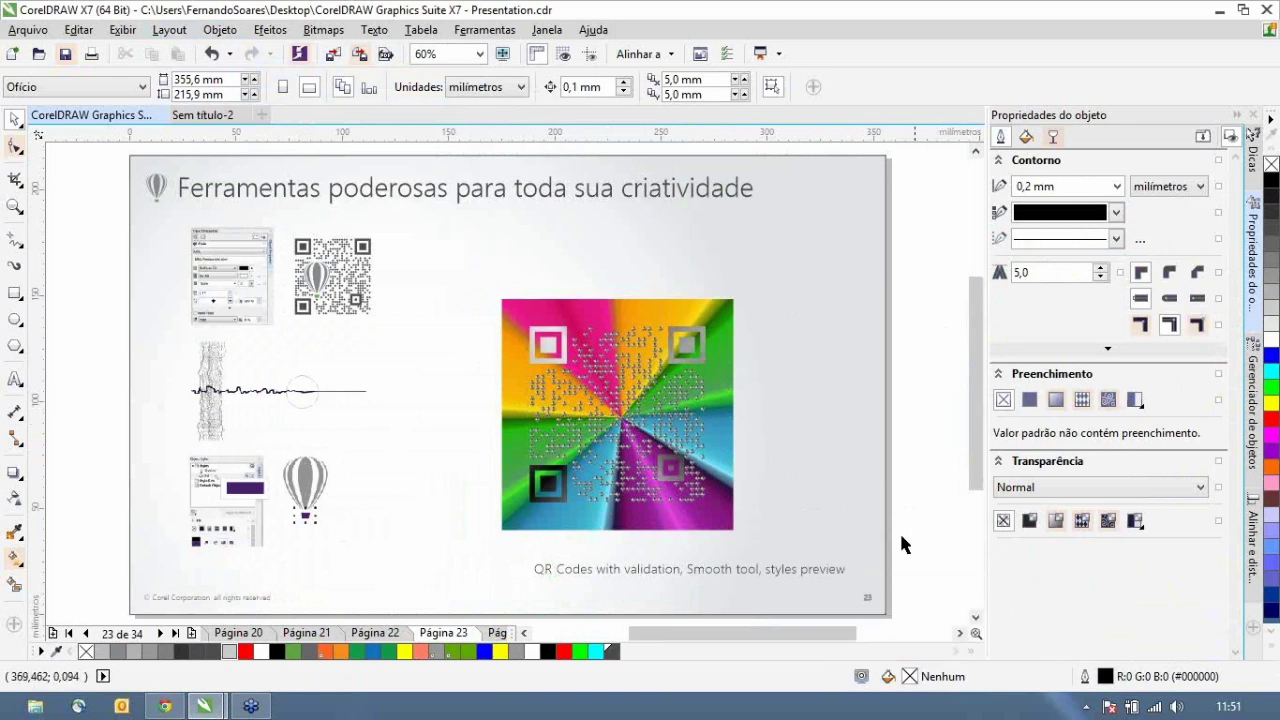
# - Inspect the sample QR code with the balloon logo up close, validate it, and return to the full page
pyautogui.click(15, 207)
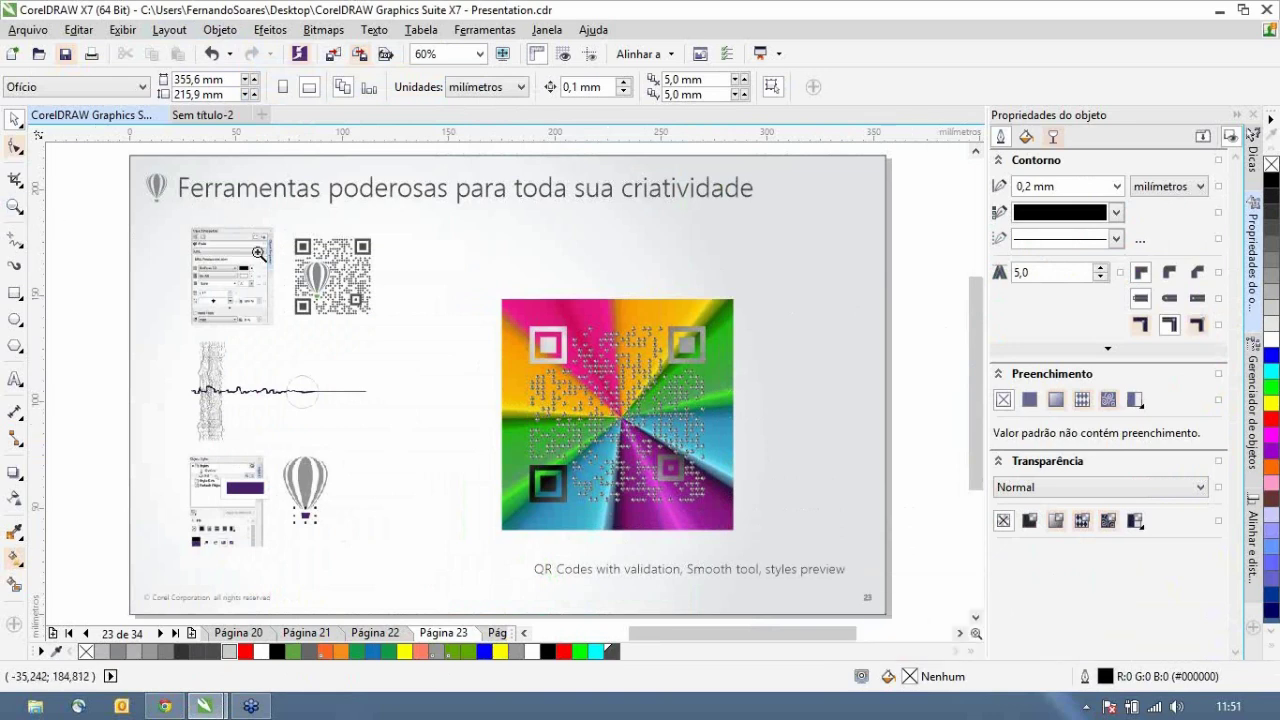
pyautogui.moveTo(267, 218); pyautogui.dragTo(391, 339)
pyautogui.press('space')
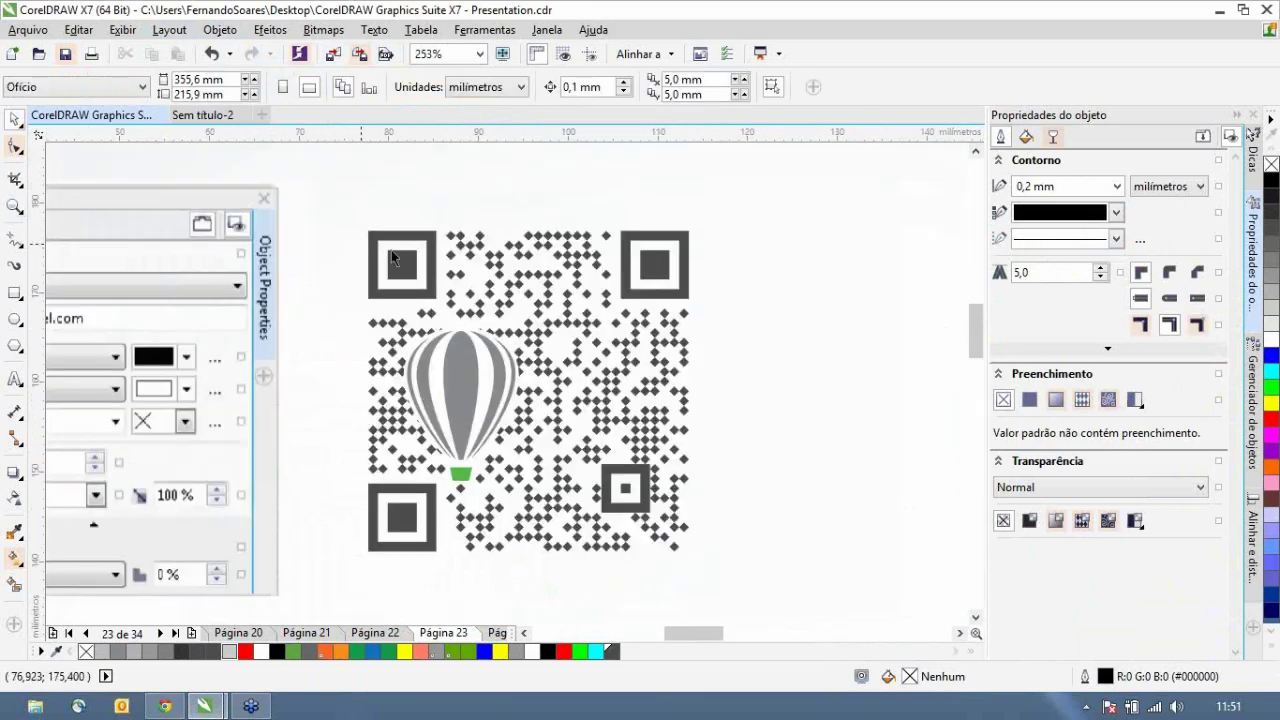
pyautogui.click(455, 255)
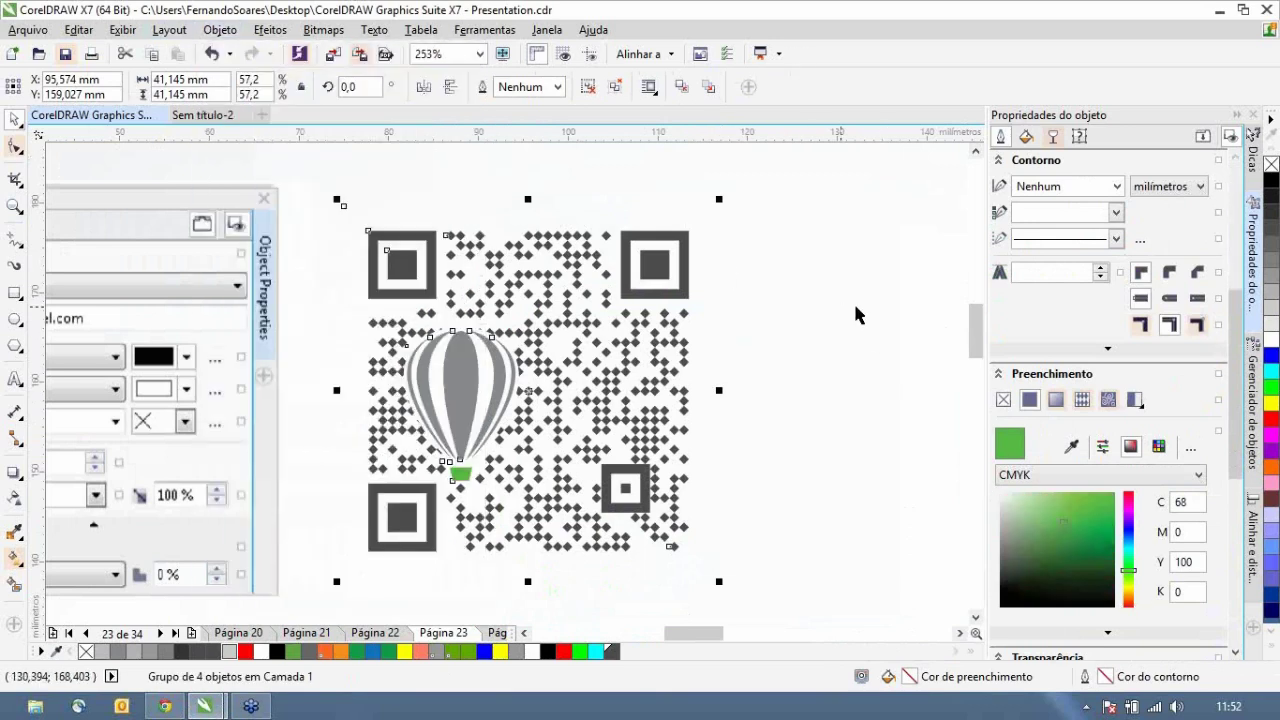
pyautogui.click(855, 315)
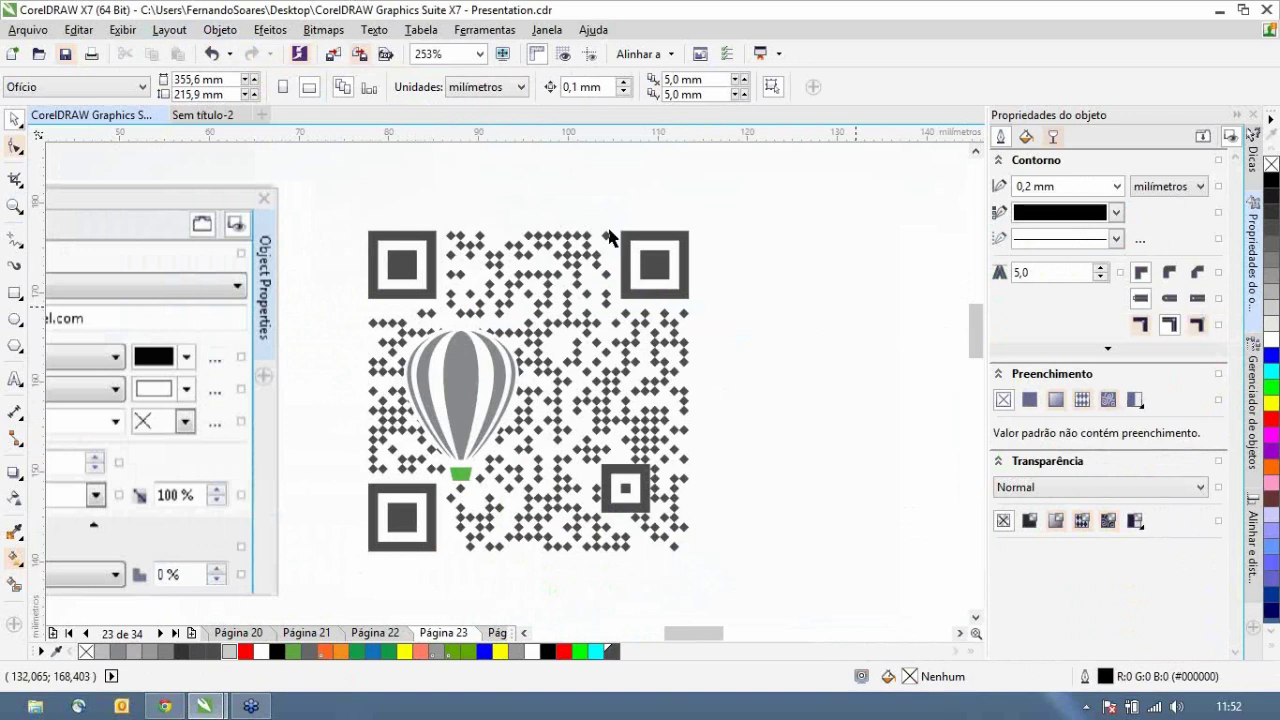
pyautogui.click(220, 30)
pyautogui.press('Escape')
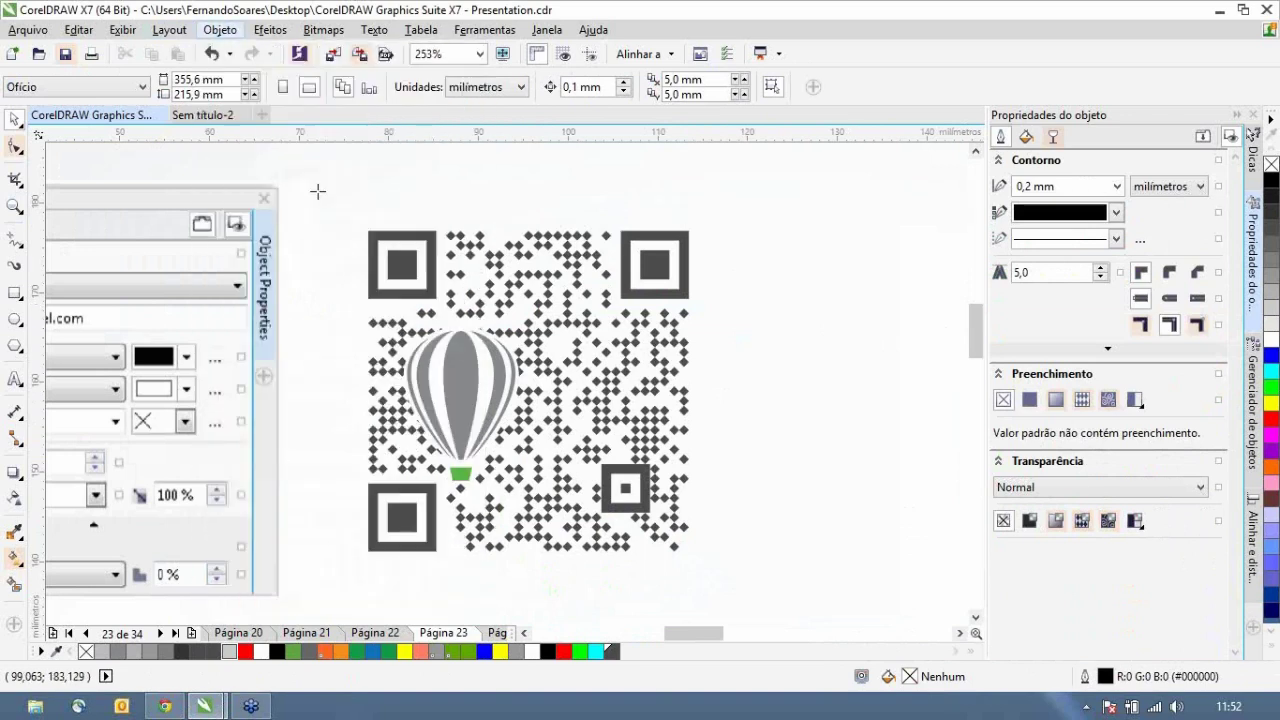
pyautogui.moveTo(362, 227); pyautogui.dragTo(701, 562)
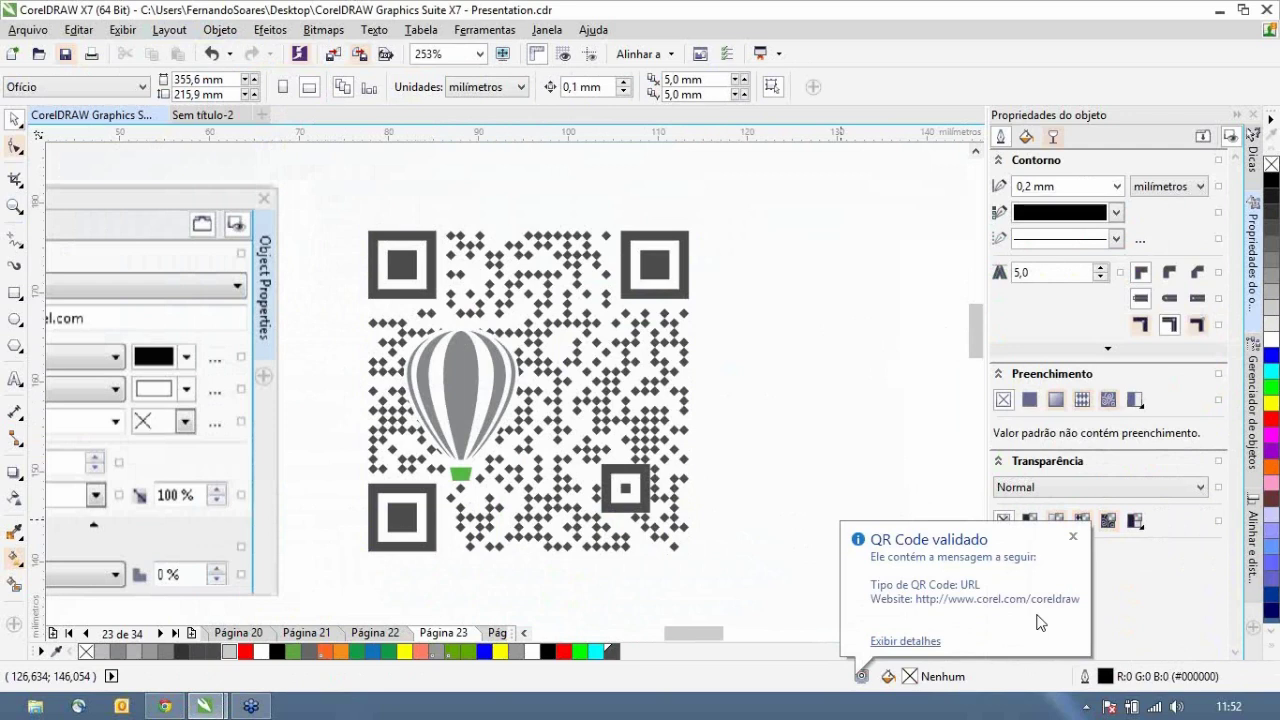
pyautogui.hotkey('shift', 'F4')
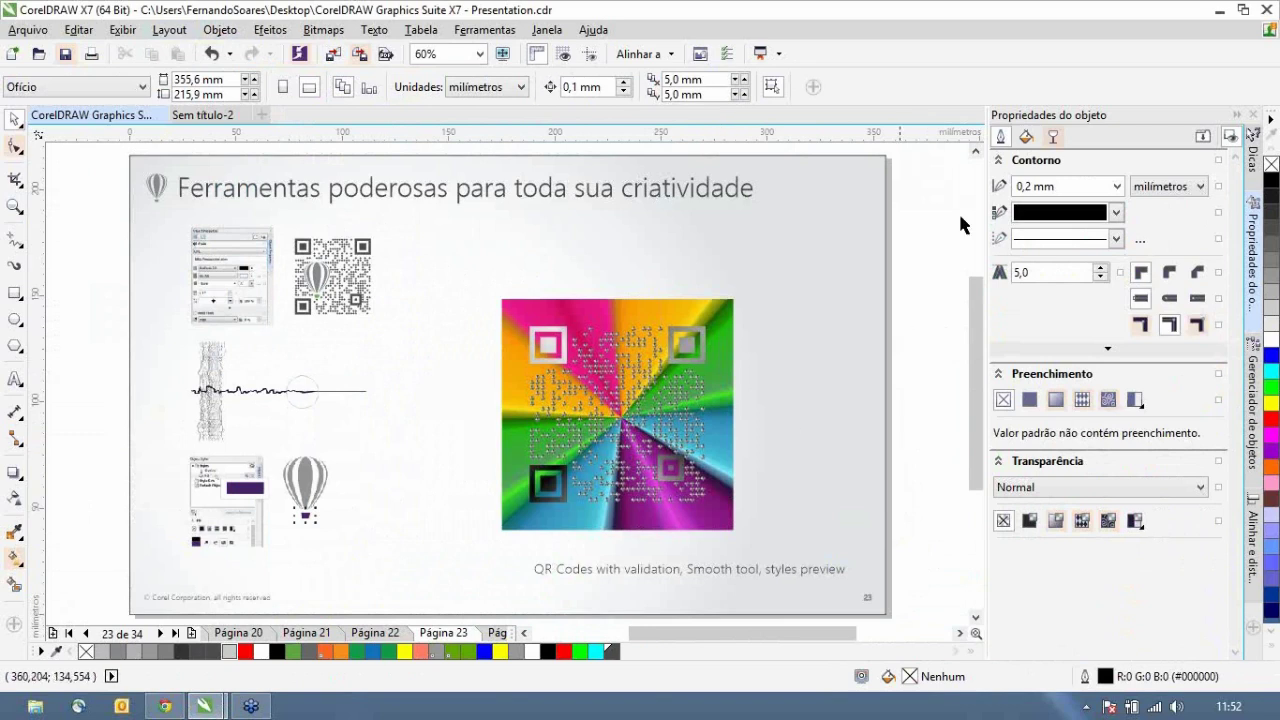
# - Delete the multicoloured QR code and draw a wavy freehand curve about 137 mm wide and 106 mm tall in its place
pyautogui.moveTo(957, 266); pyautogui.dragTo(453, 549)
pyautogui.press('Delete')
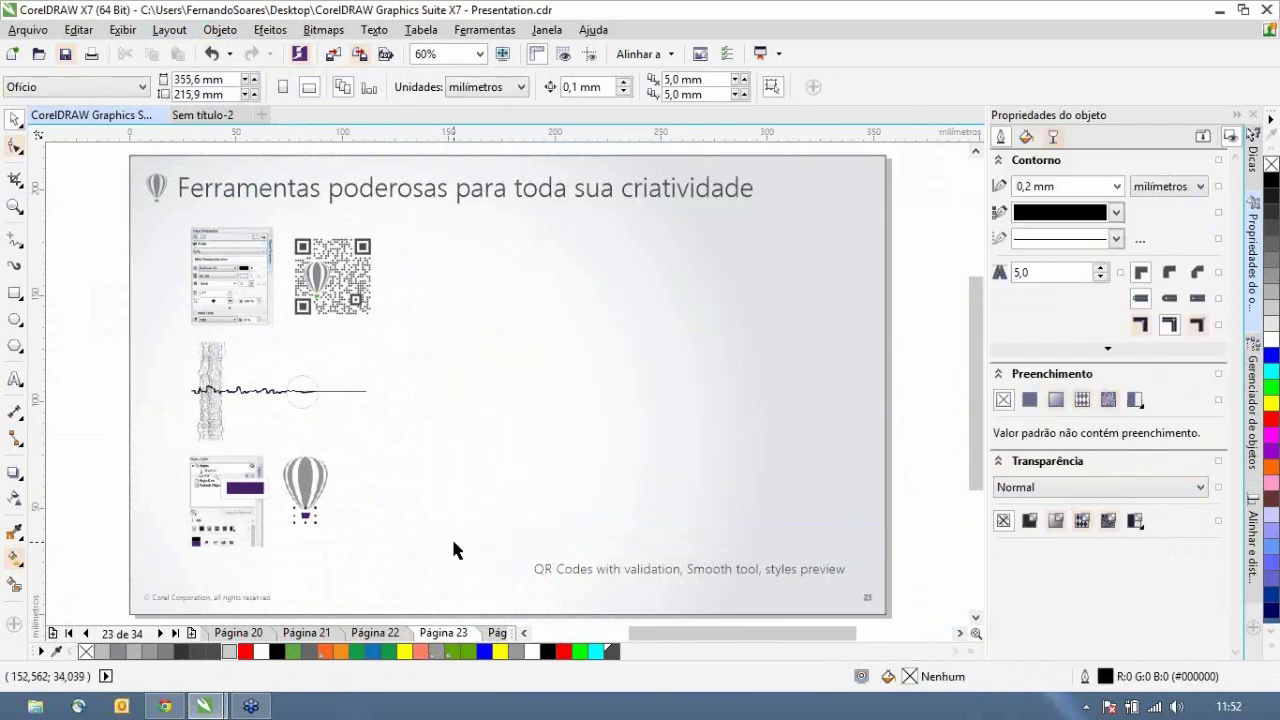
pyautogui.click(21, 246)
pyautogui.click(75, 239)
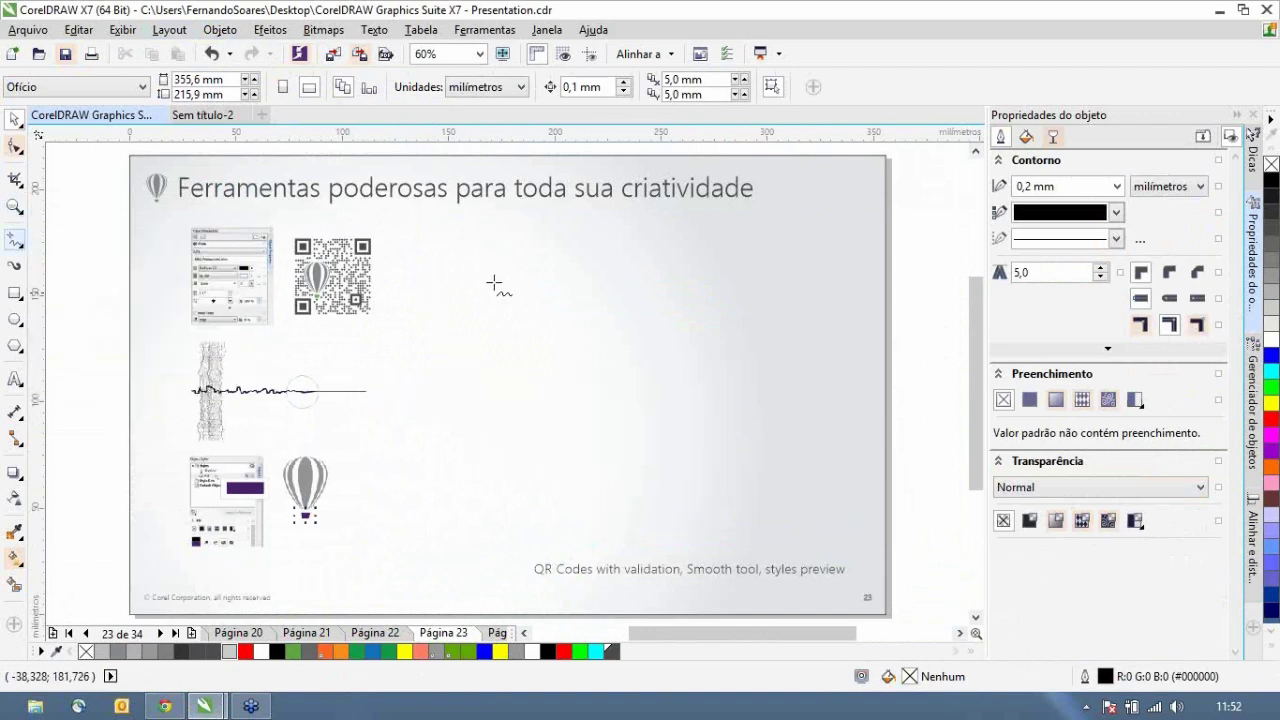
pyautogui.moveTo(594, 294); pyautogui.dragTo(694, 278)
pyautogui.moveTo(663, 340)
pyautogui.mouseDown()
pyautogui.moveTo(686, 446)
pyautogui.moveTo(789, 471)
pyautogui.moveTo(806, 505)
pyautogui.moveTo(792, 502)
pyautogui.mouseUp()
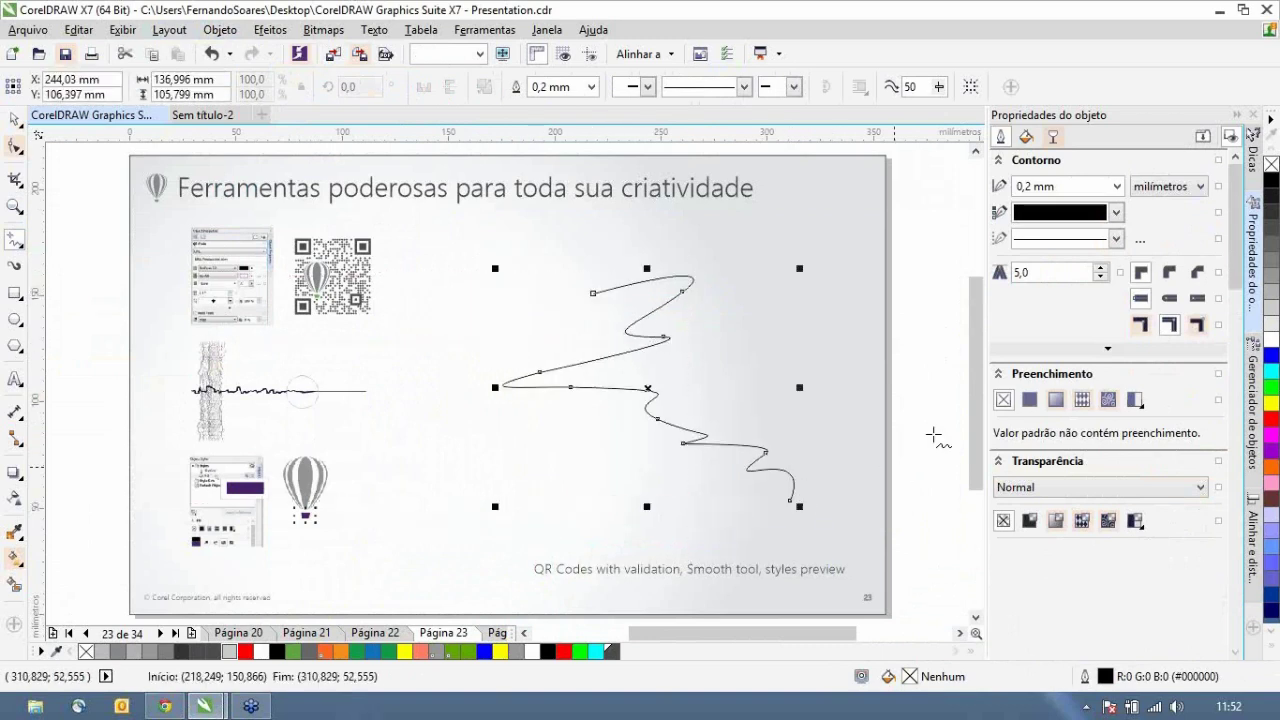
# - Show the alignment and dynamic guides docker
pyautogui.click(1253, 628)
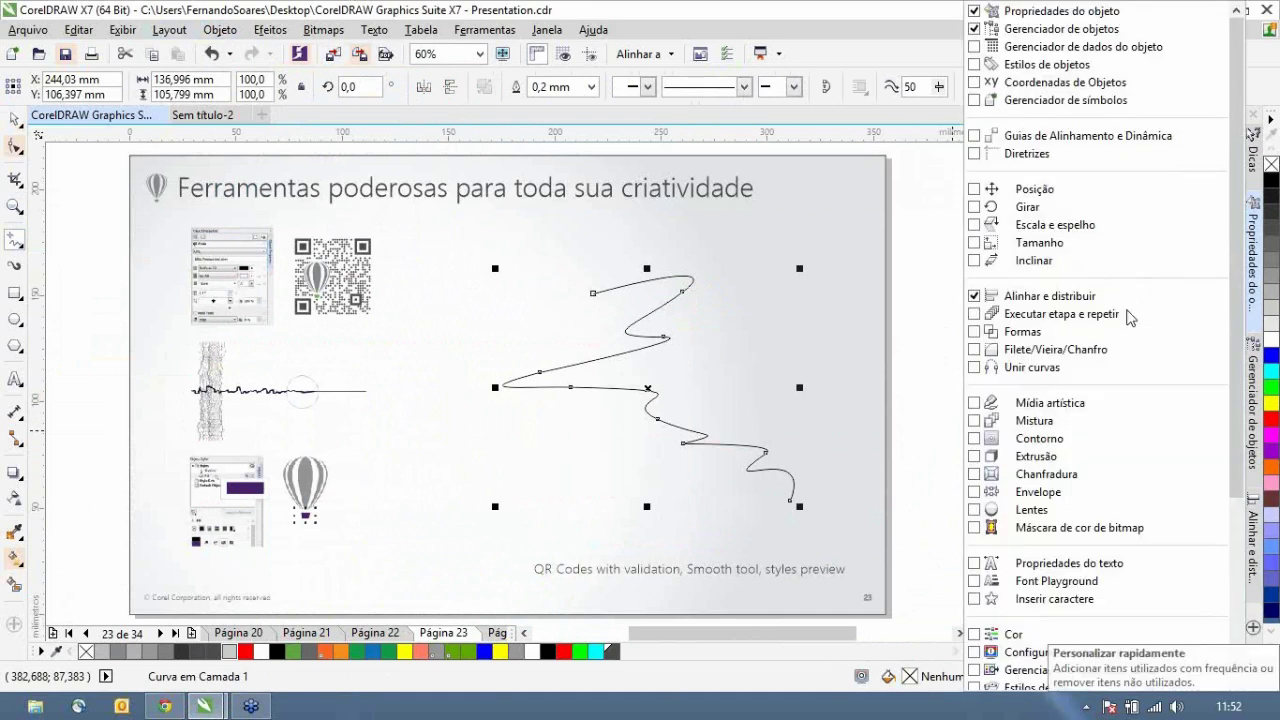
pyautogui.click(976, 138)
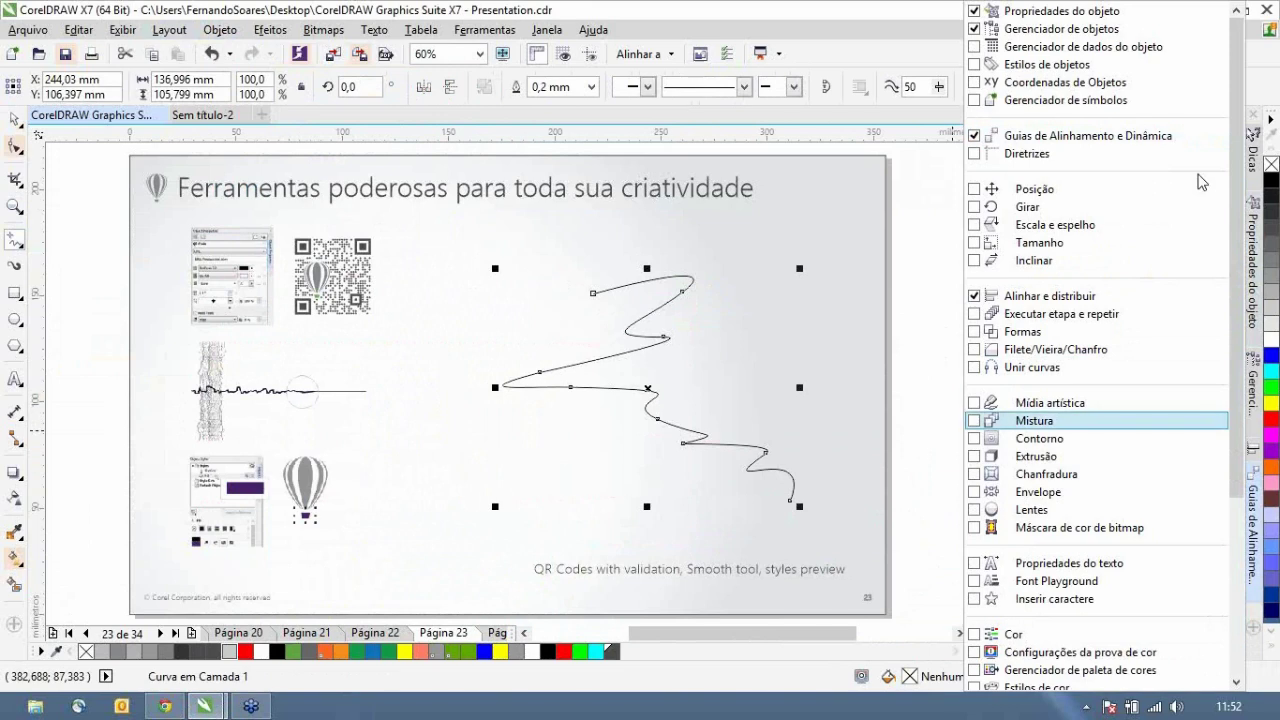
pyautogui.click(851, 320)
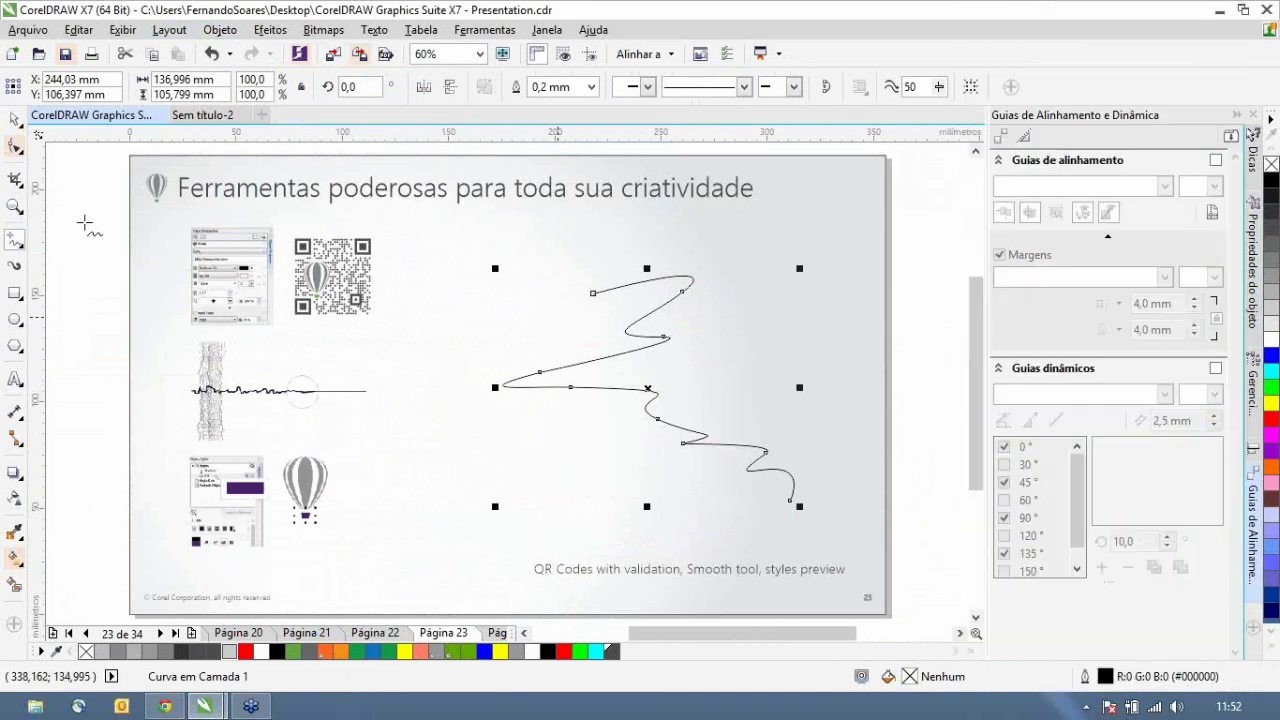
# - Smooth the bends of the freehand curve with the Smooth tool, close the alignment and dynamic guides docker, and deselect the curve
pyautogui.click(21, 152)
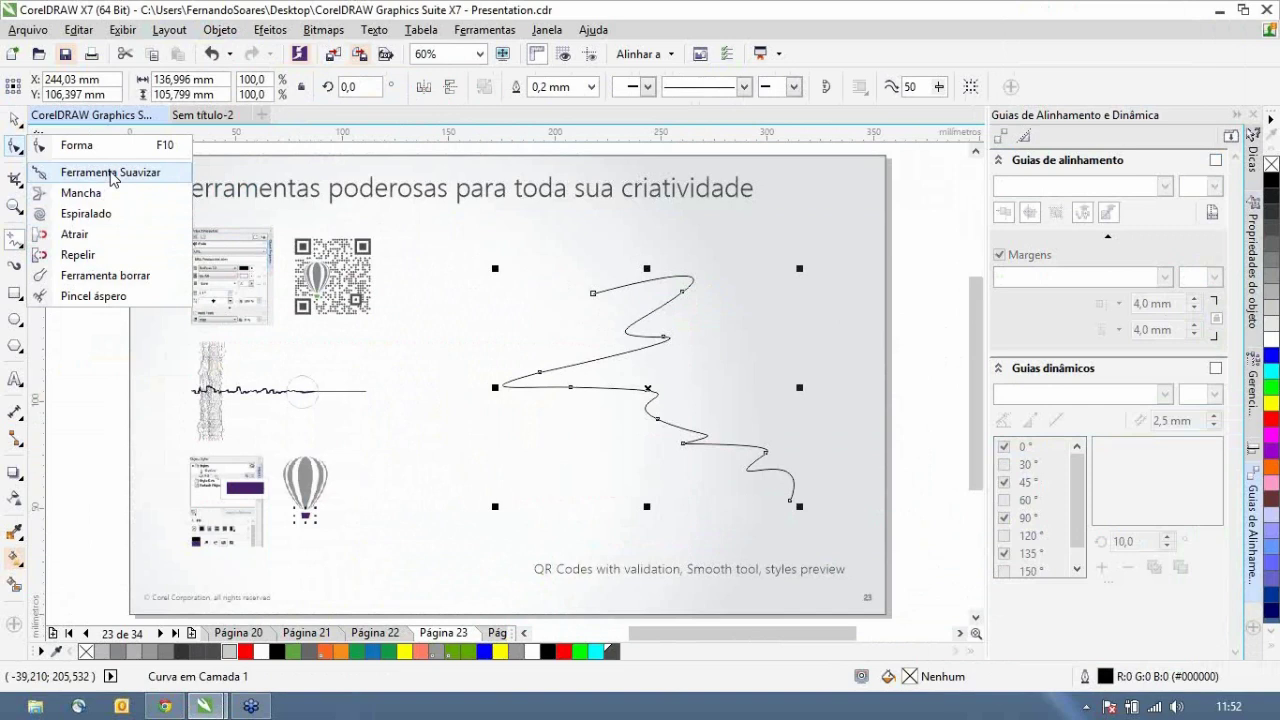
pyautogui.click(111, 175)
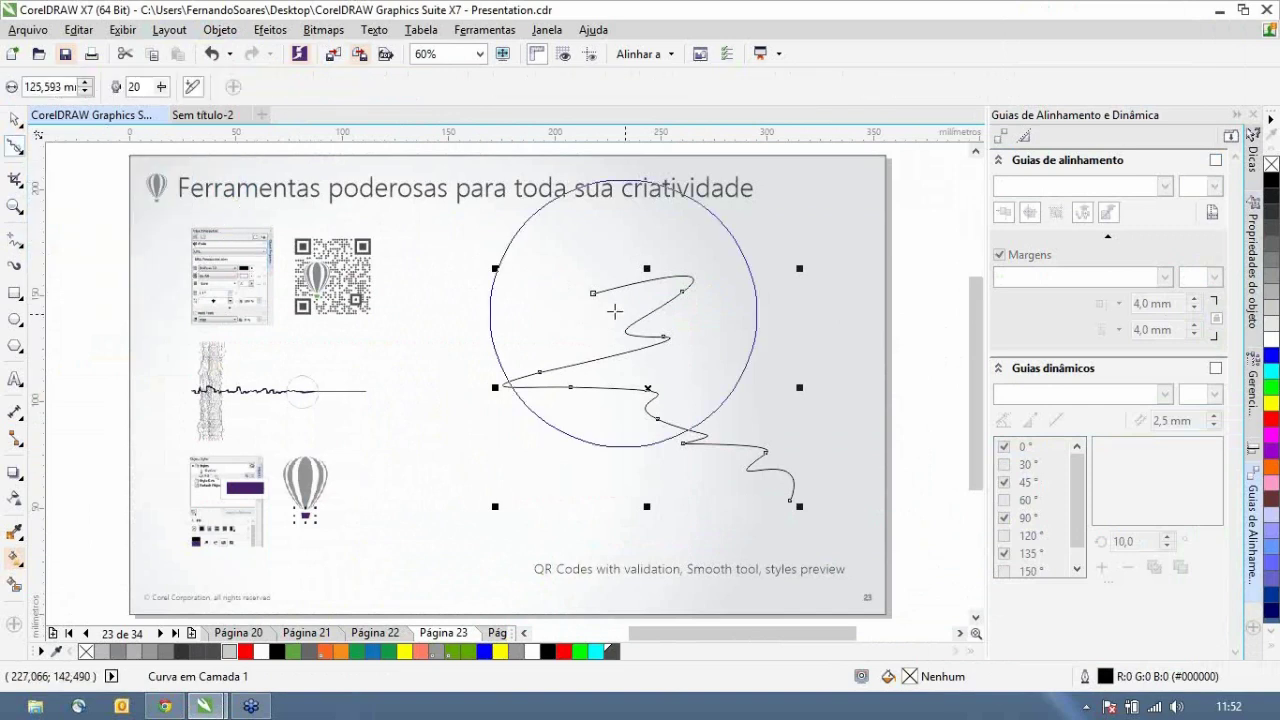
pyautogui.moveTo(610, 305)
pyautogui.mouseDown()
pyautogui.moveTo(665, 370)
pyautogui.moveTo(710, 385)
pyautogui.moveTo(740, 450)
pyautogui.moveTo(686, 377)
pyautogui.moveTo(797, 363)
pyautogui.mouseUp()
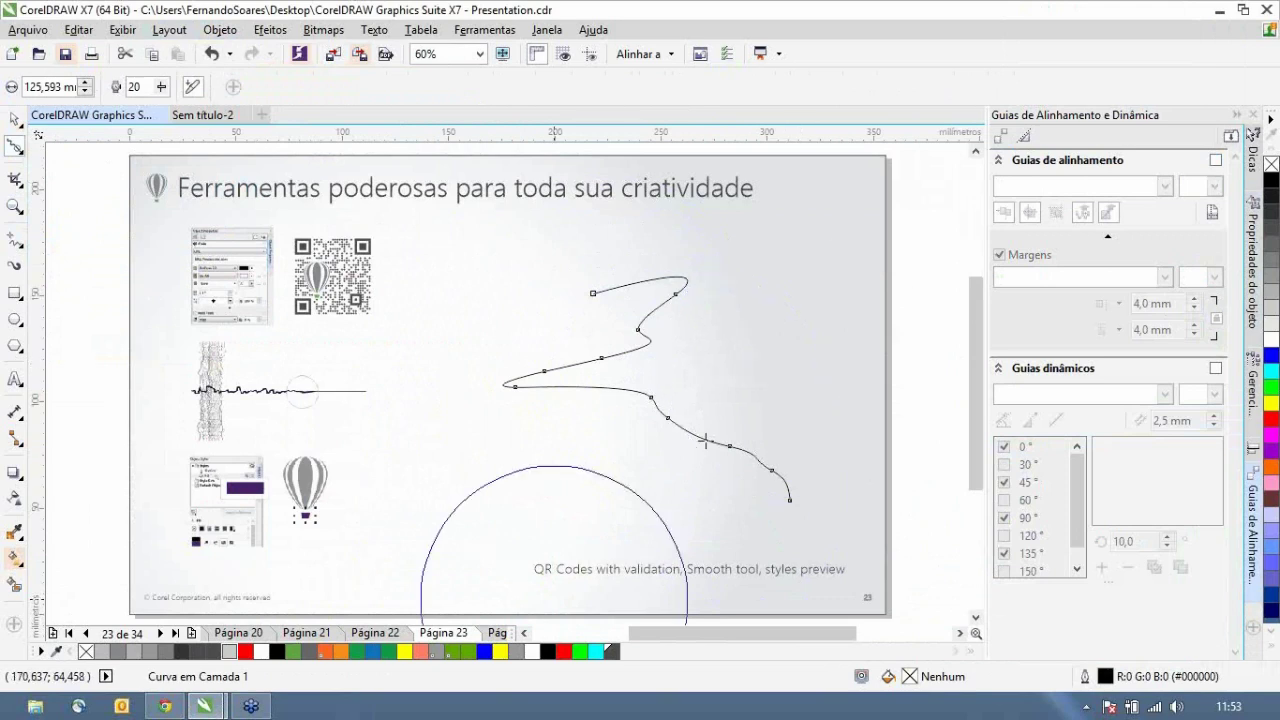
pyautogui.click(14, 119)
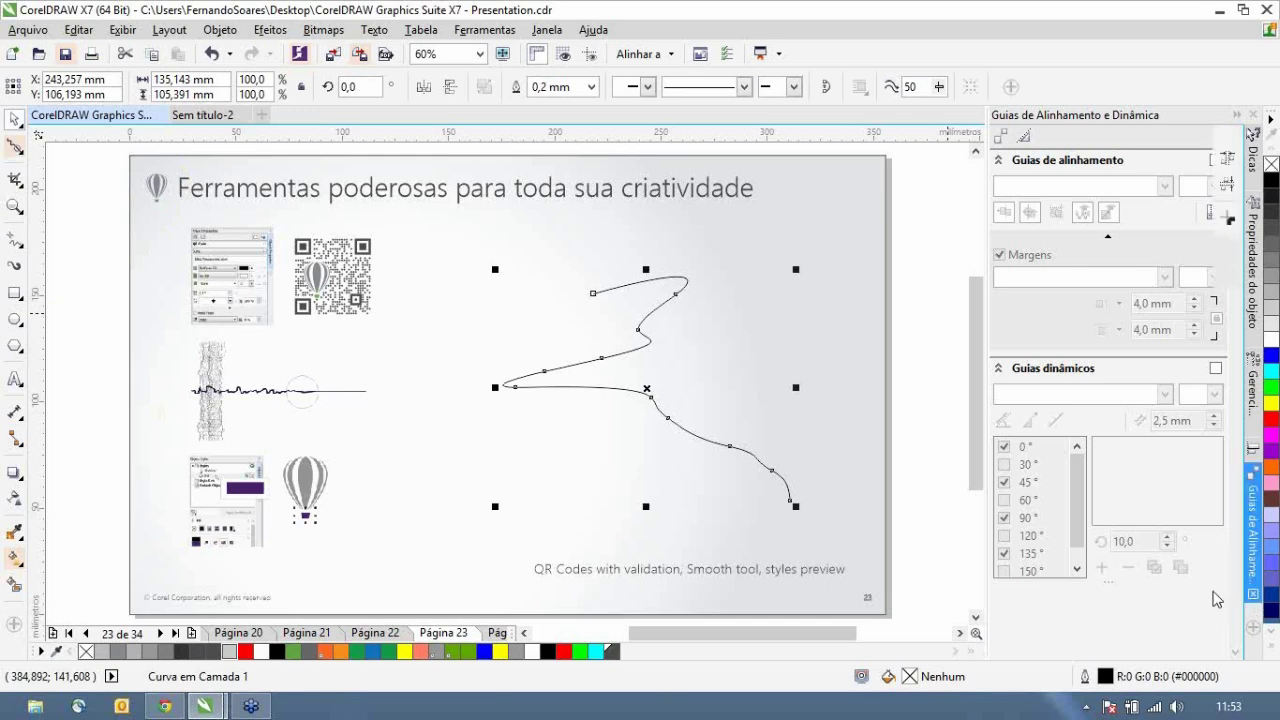
pyautogui.click(1253, 596)
pyautogui.click(929, 401)
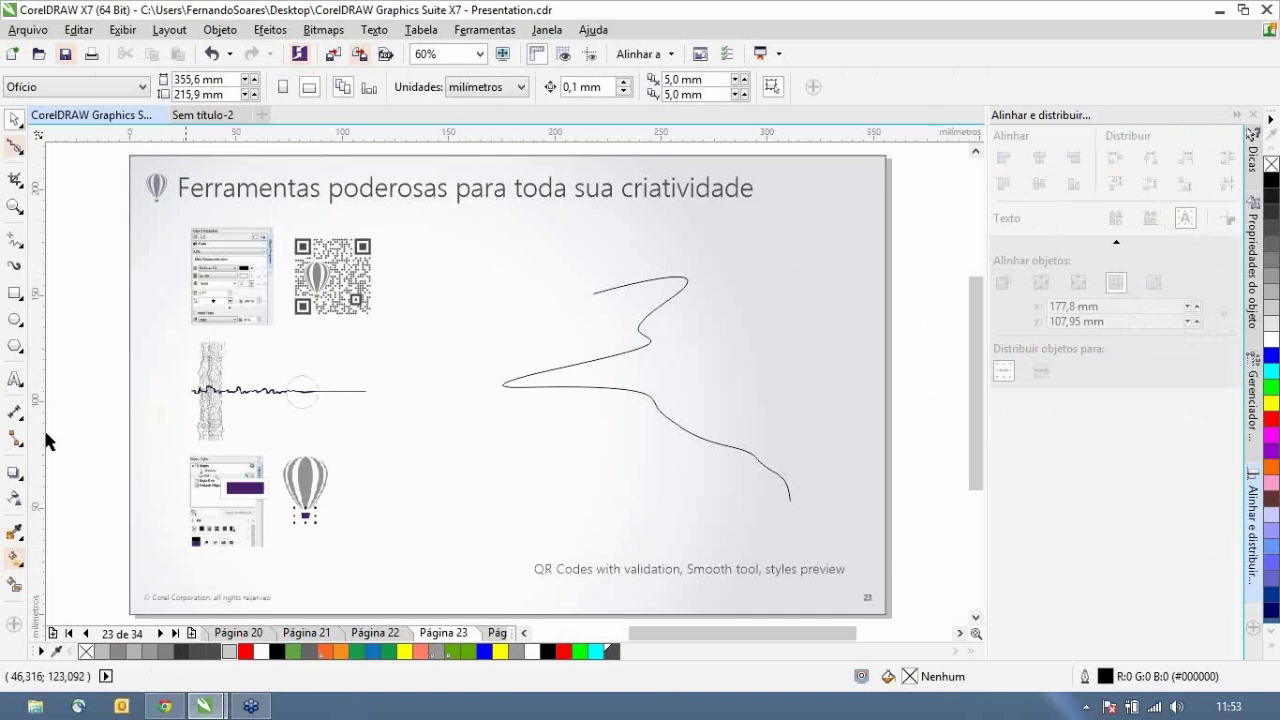
# - Go to page 24, show the Color Styles docker, and enlarge its swatch area slightly
pyautogui.scroll(-1, 497, 636)
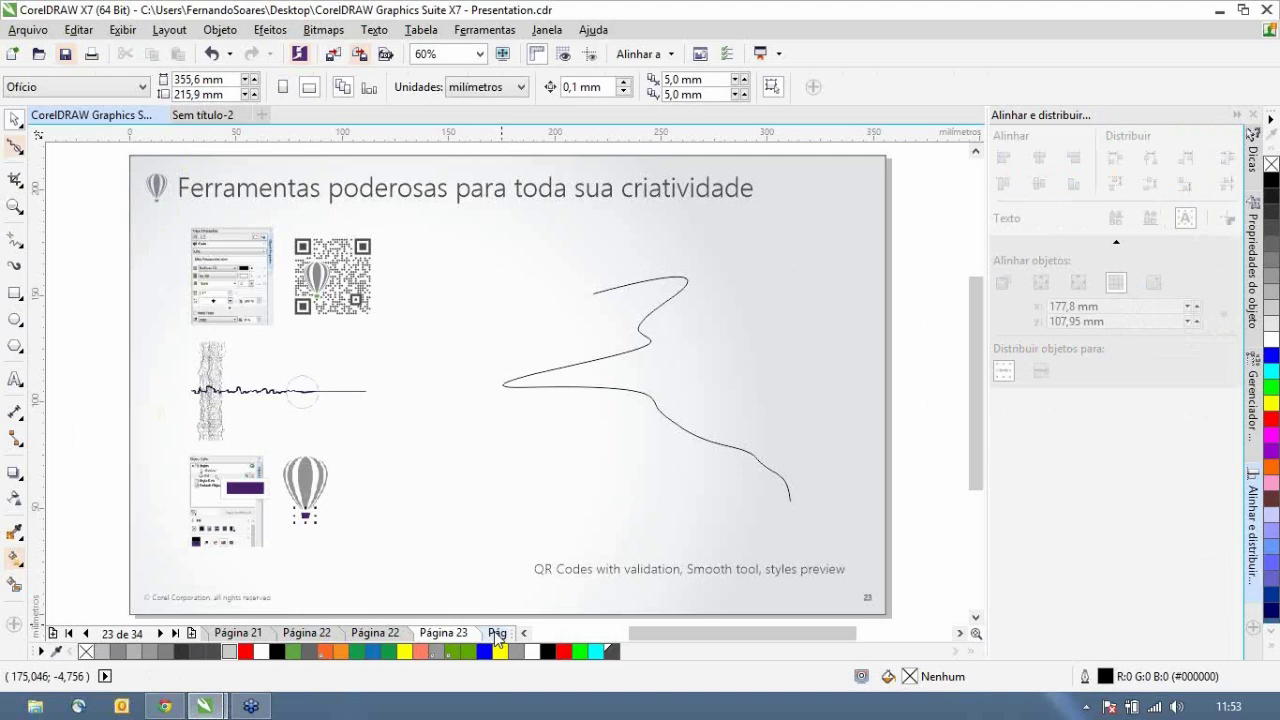
pyautogui.click(497, 634)
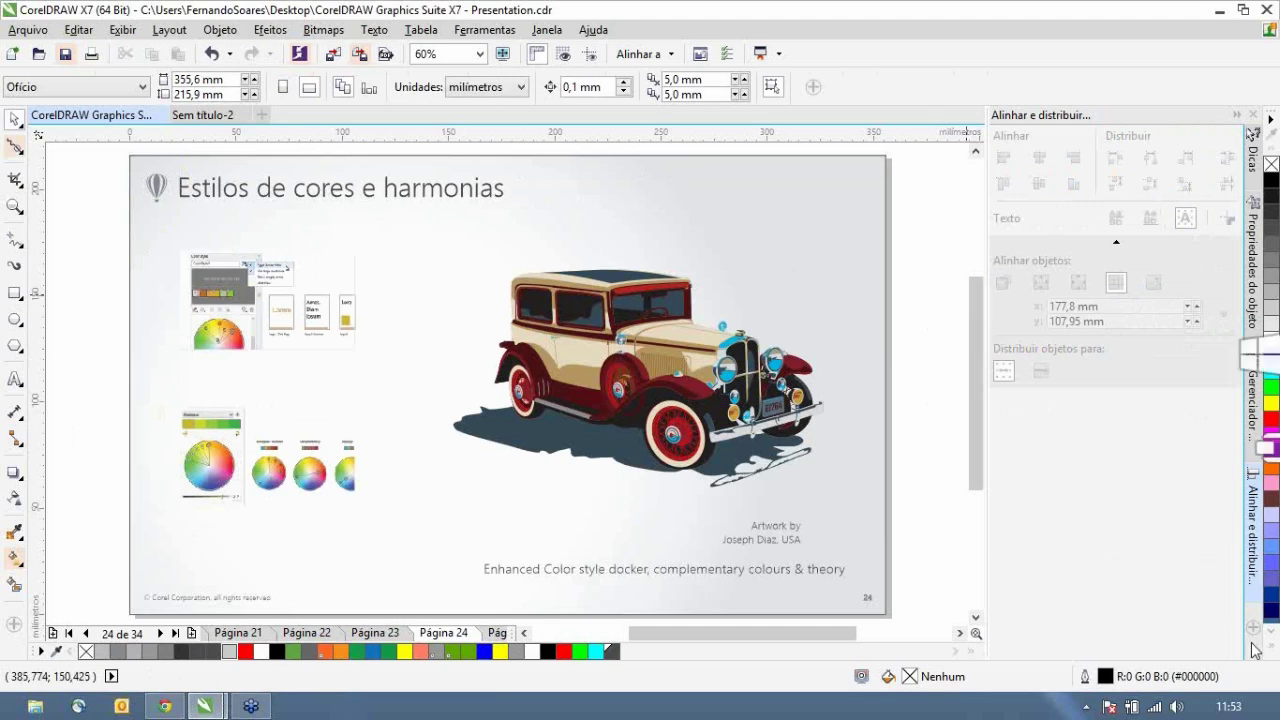
pyautogui.moveTo(1256, 650)
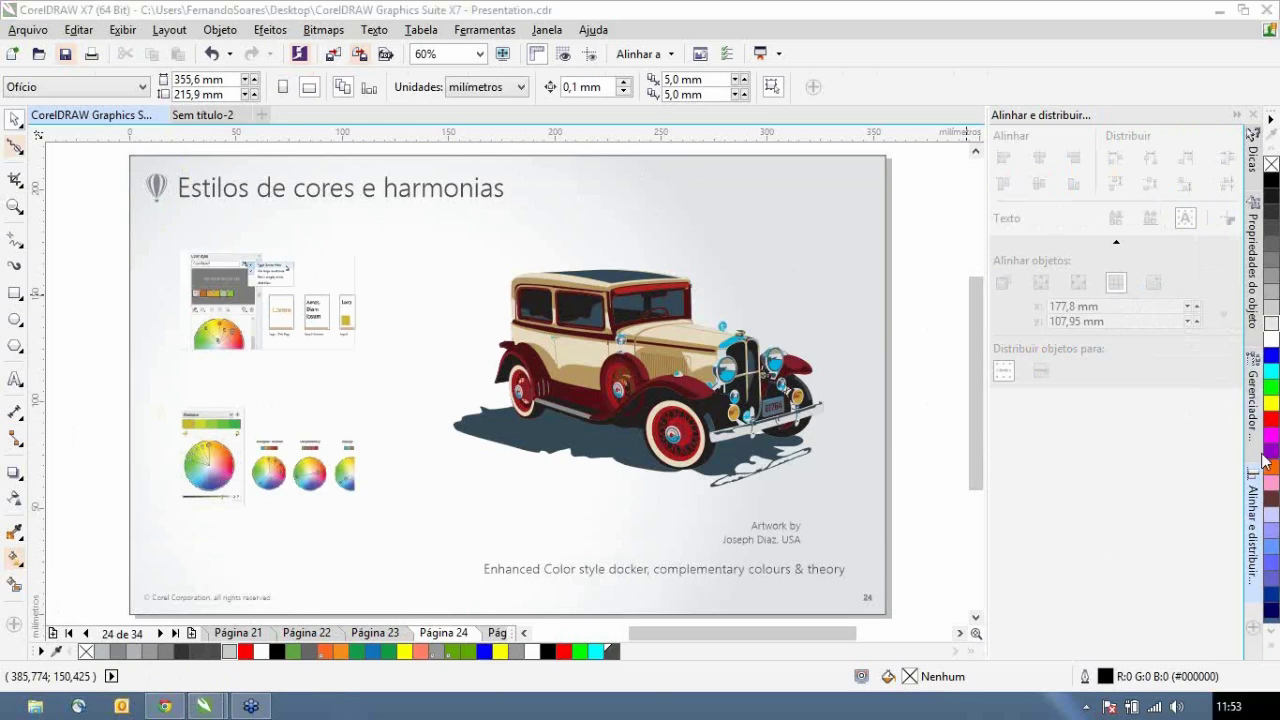
pyautogui.click(1254, 629)
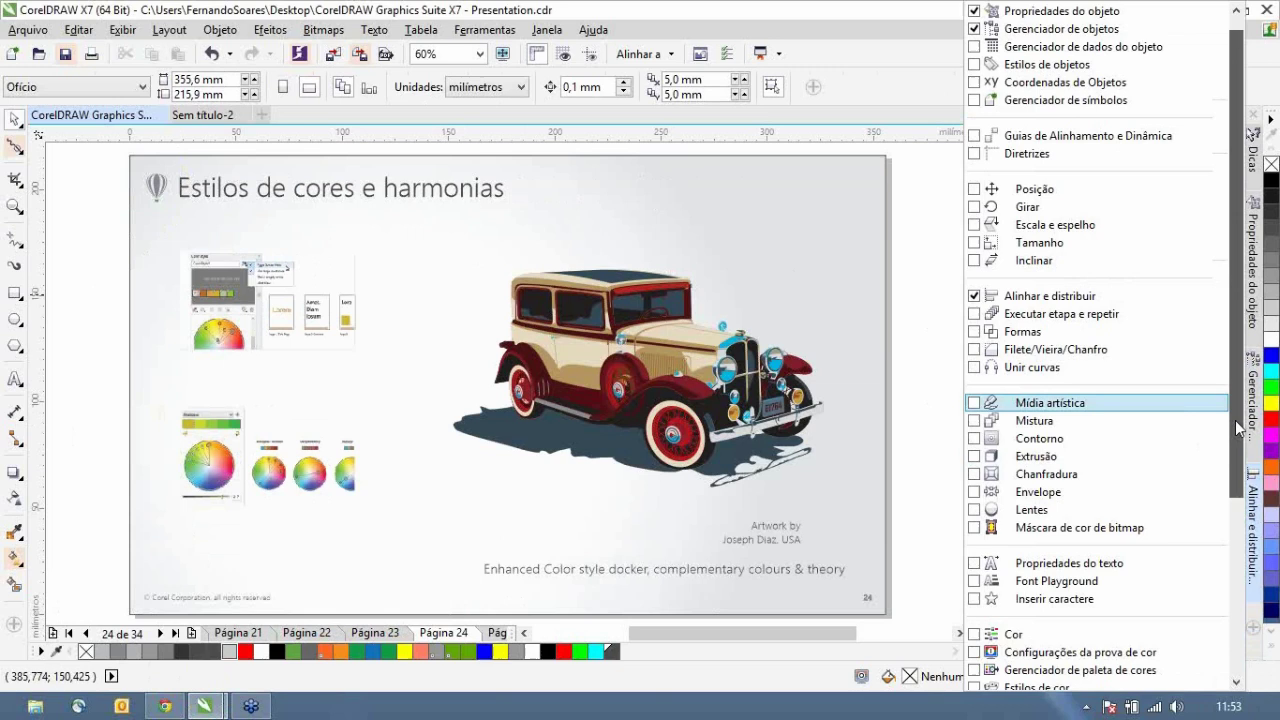
pyautogui.scroll(-3, 1235, 420)
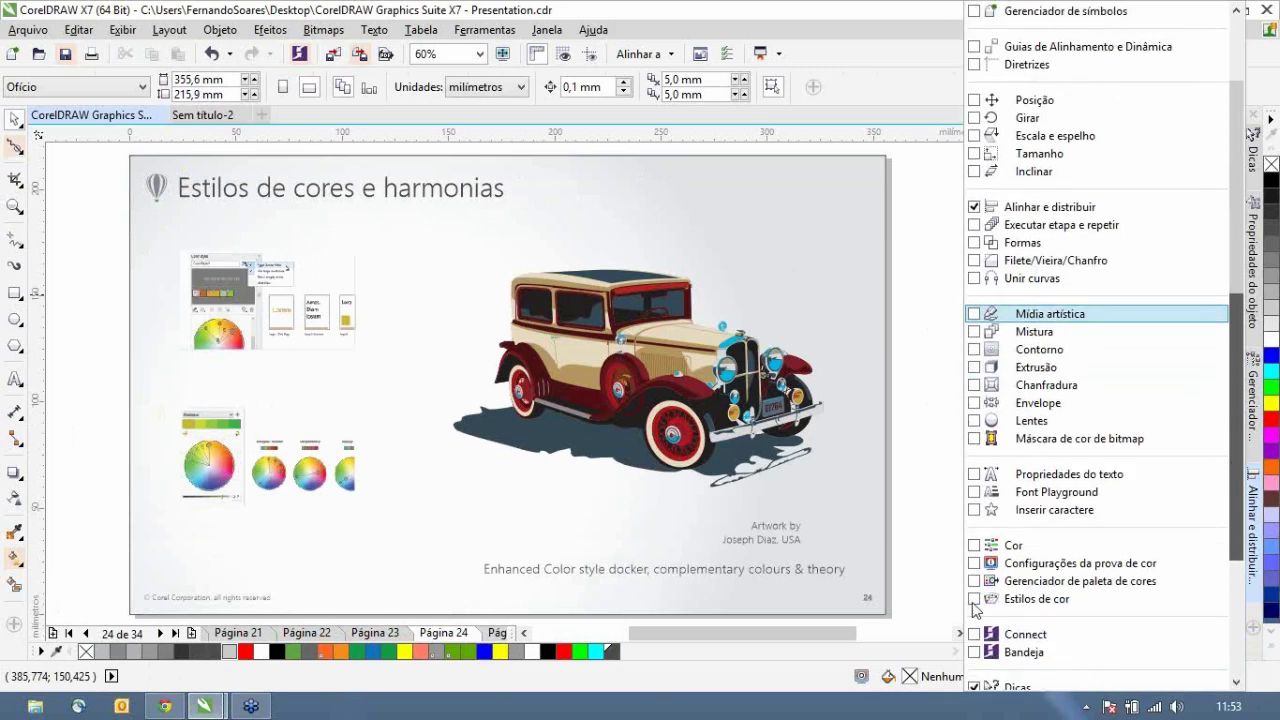
pyautogui.click(974, 600)
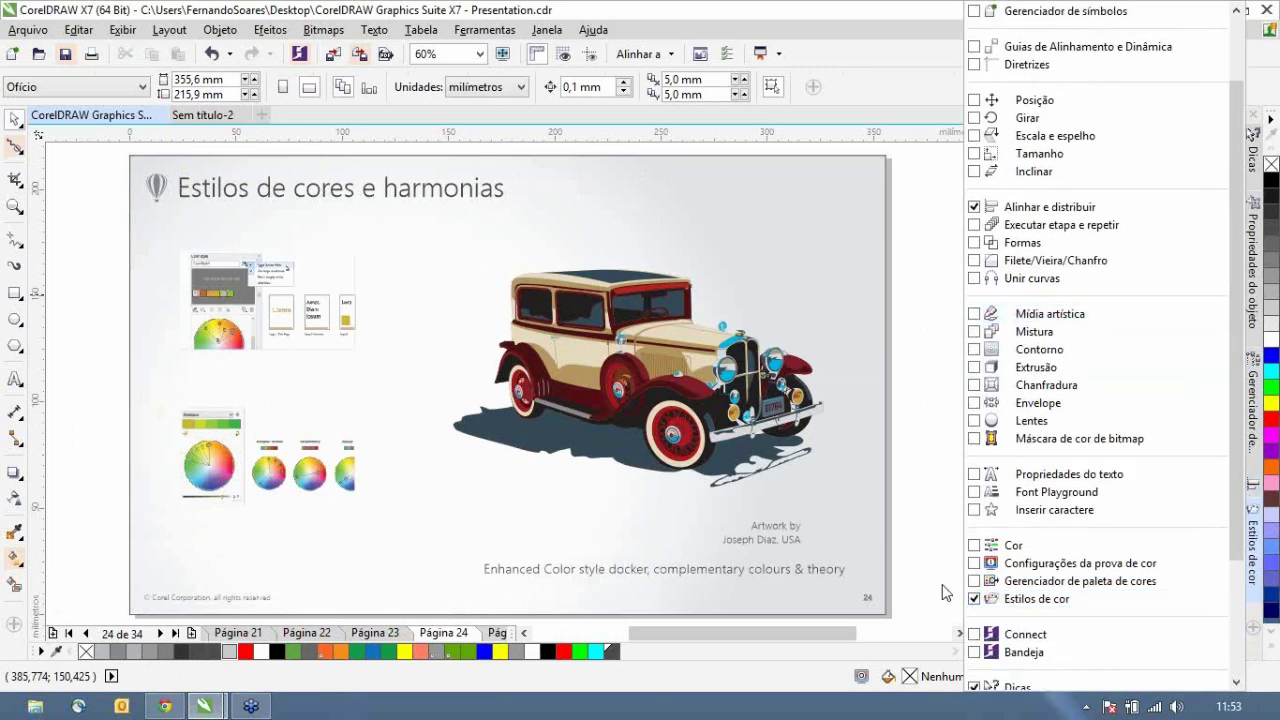
pyautogui.press('Escape')
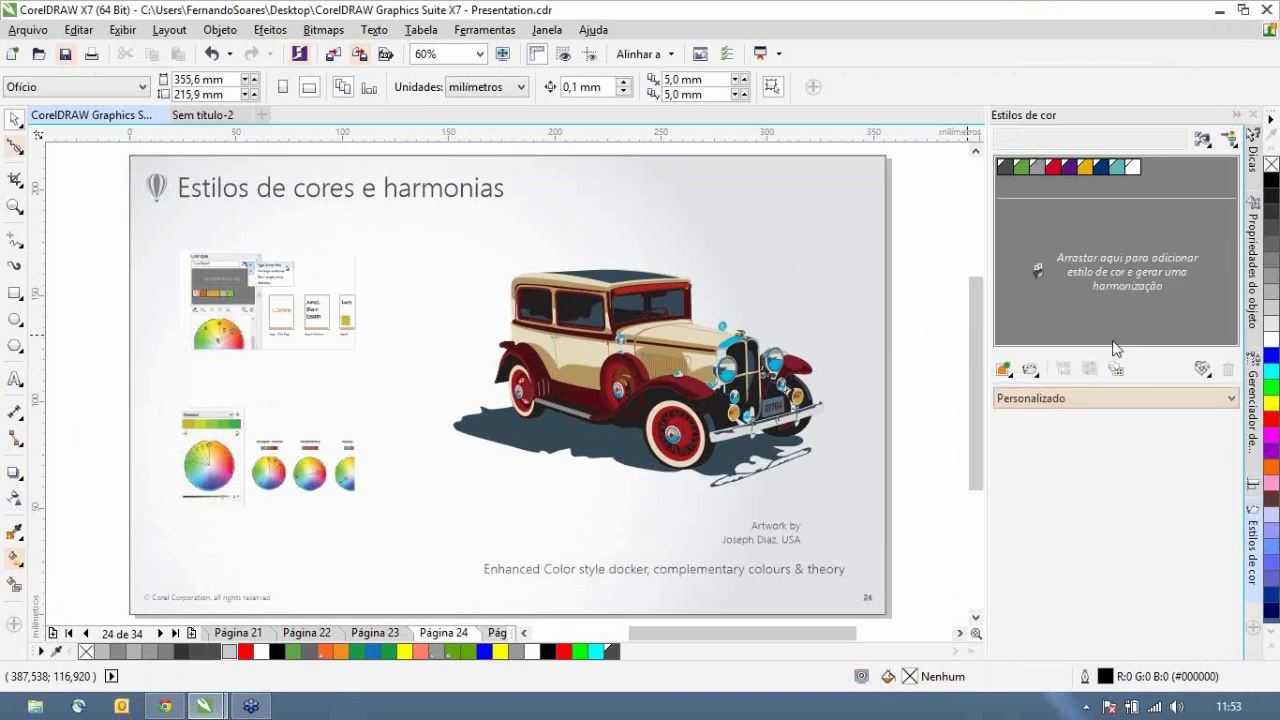
pyautogui.moveTo(1114, 352); pyautogui.dragTo(1114, 378)
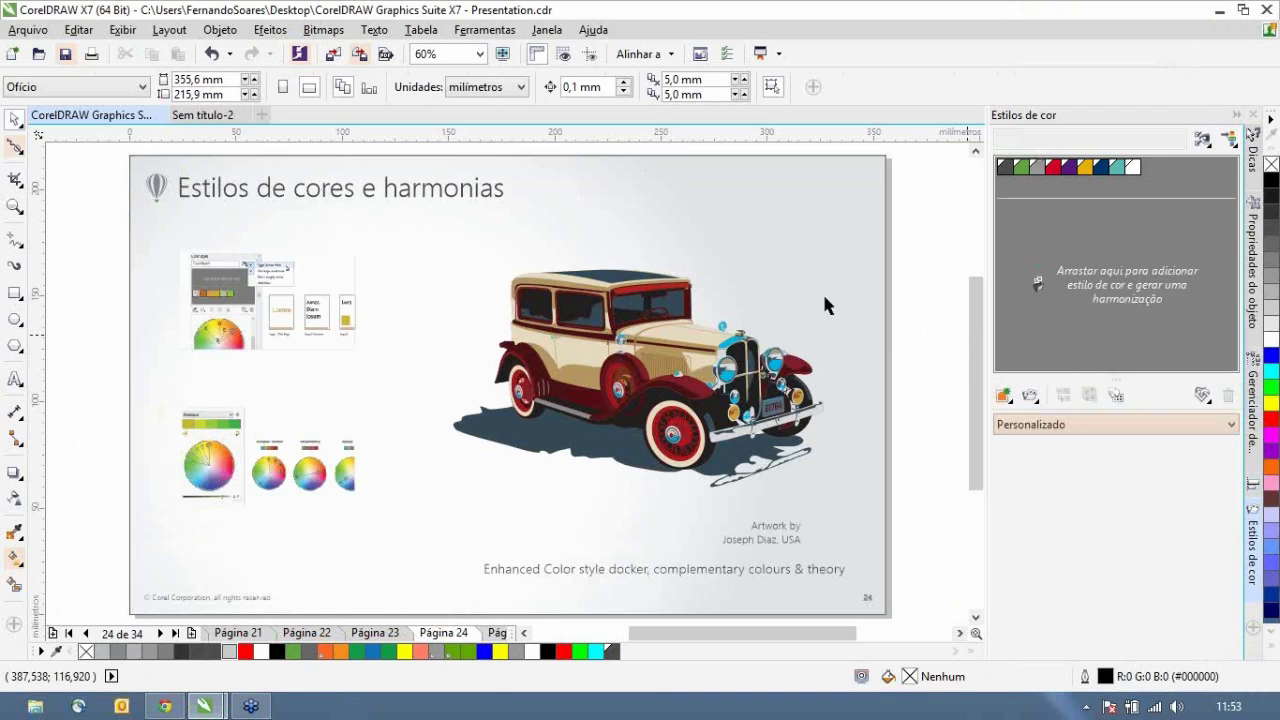
# - Check the page title's fill style, and change the Main text colour style to blue, RGB 47, 20, 224 (#2F14E0)
pyautogui.click(443, 192)
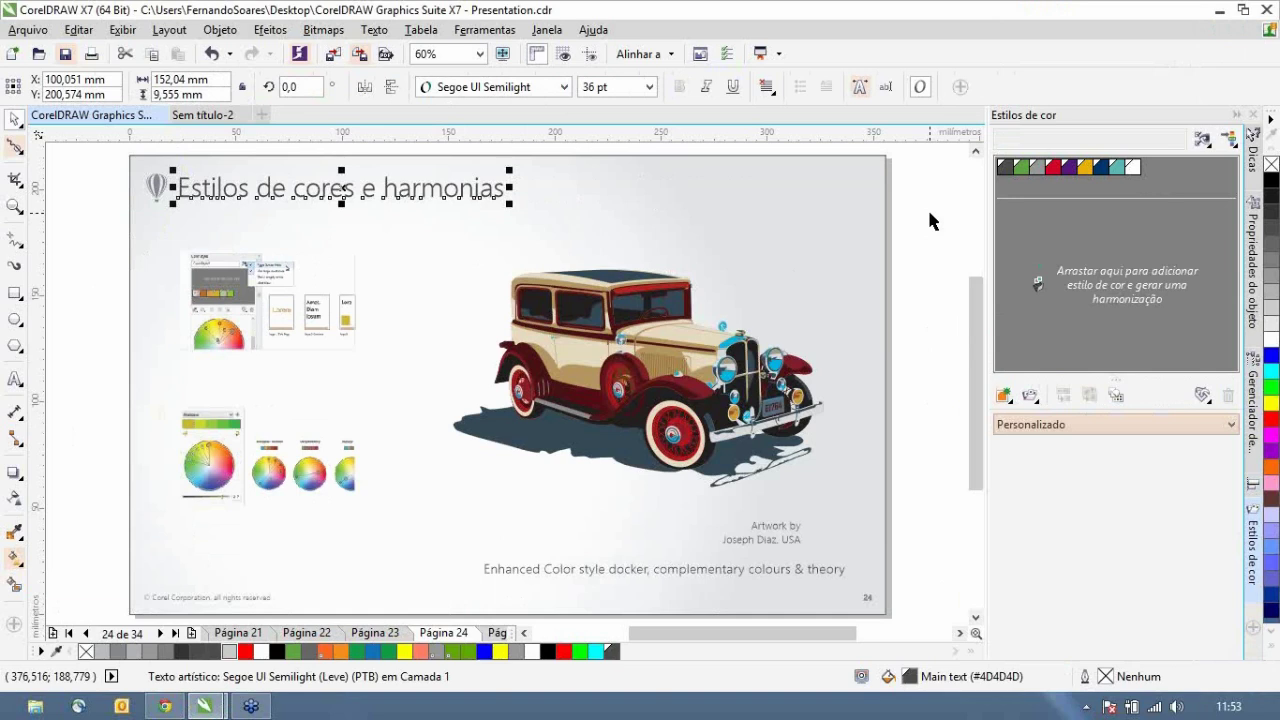
pyautogui.click(528, 234)
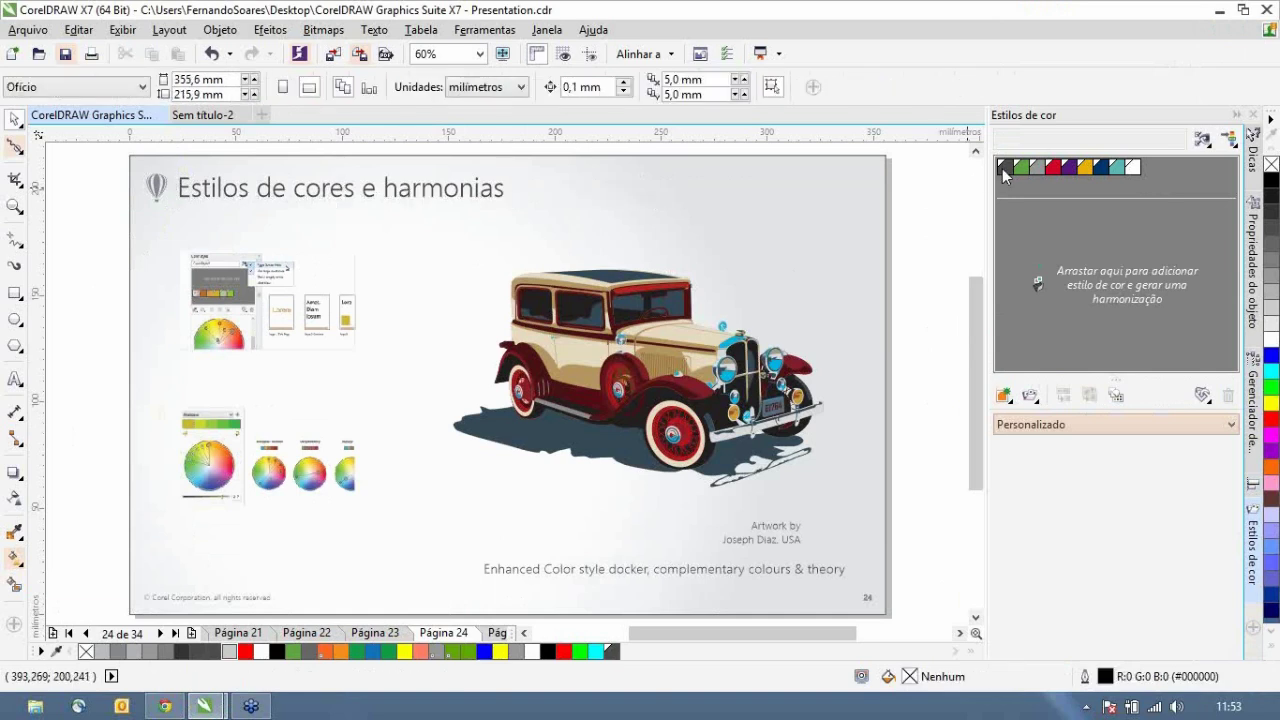
pyautogui.click(1003, 168)
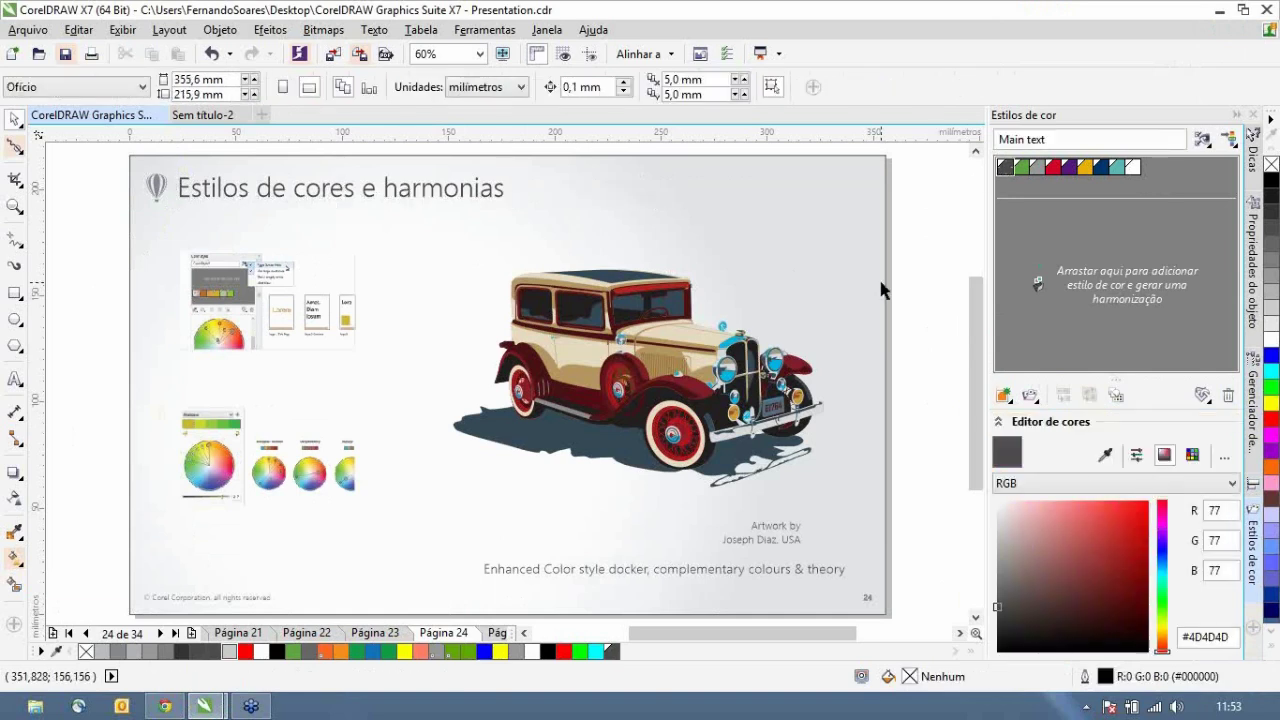
pyautogui.click(1162, 548)
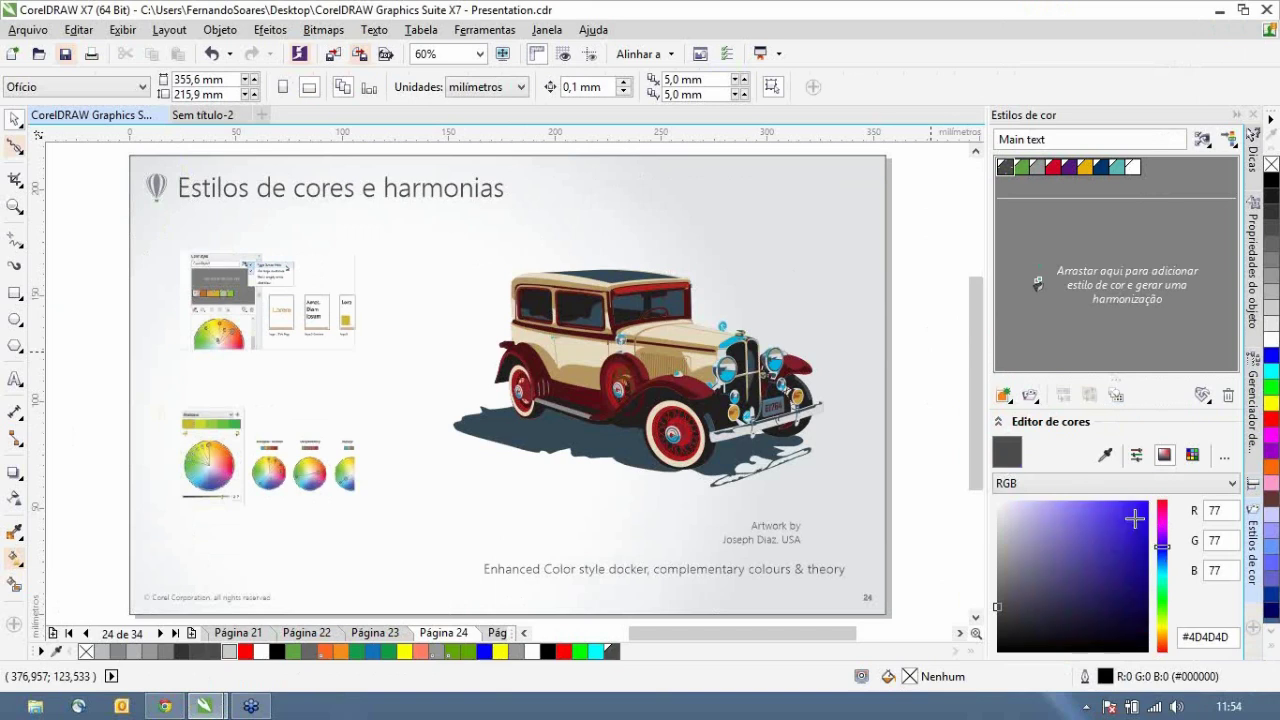
pyautogui.click(1134, 517)
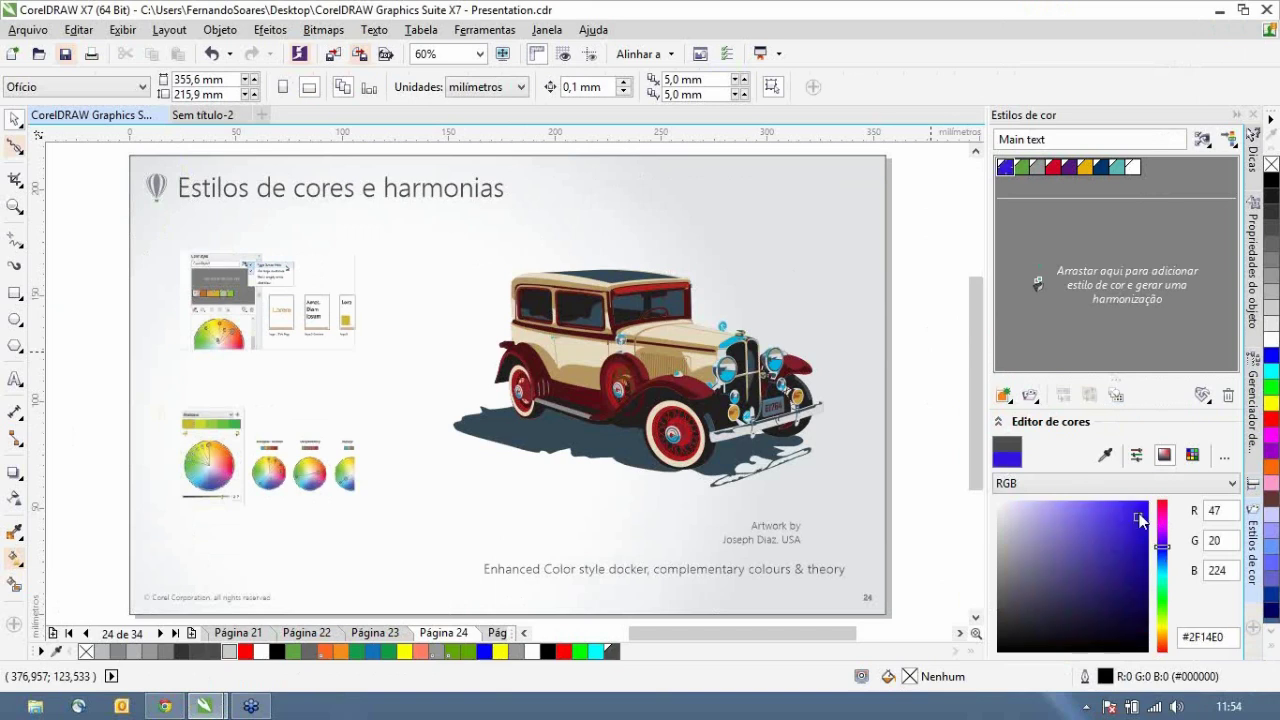
# - Set the Main text colour style to blue, RGB 35, 5, 235 (#2305EB), and check its effect on page 23 before returning to page 24
pyautogui.click(1144, 513)
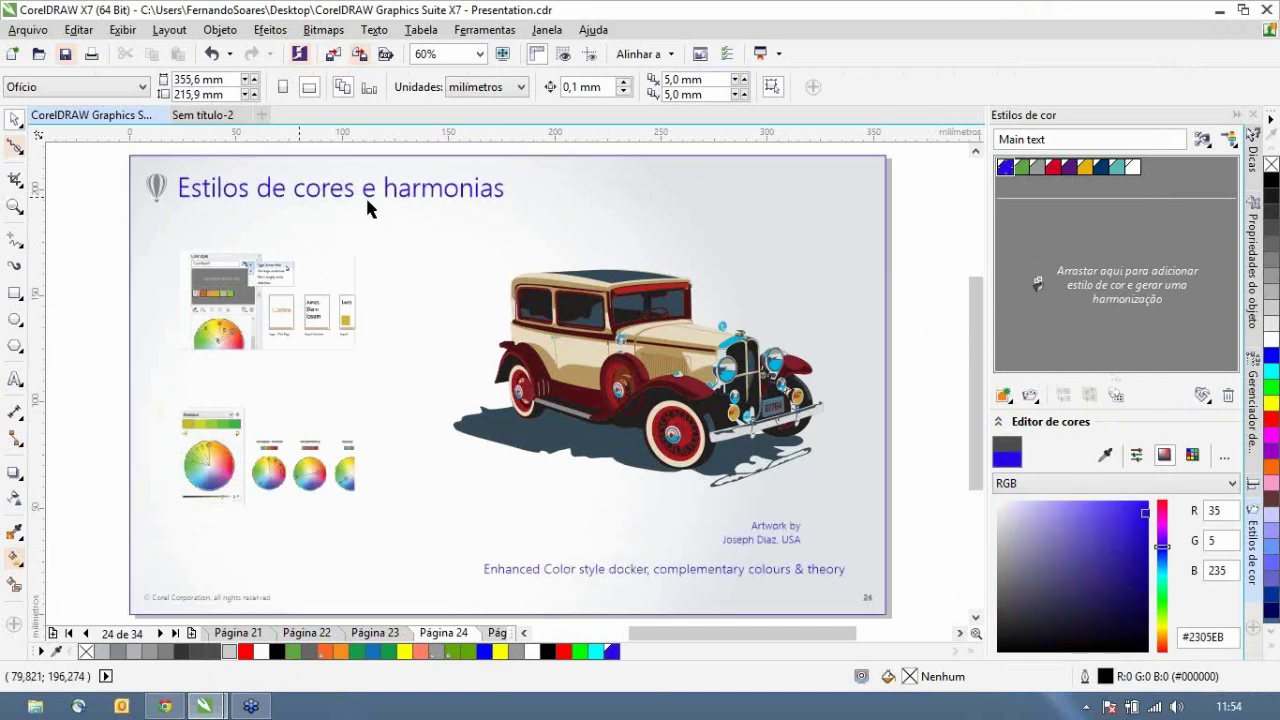
pyautogui.click(378, 633)
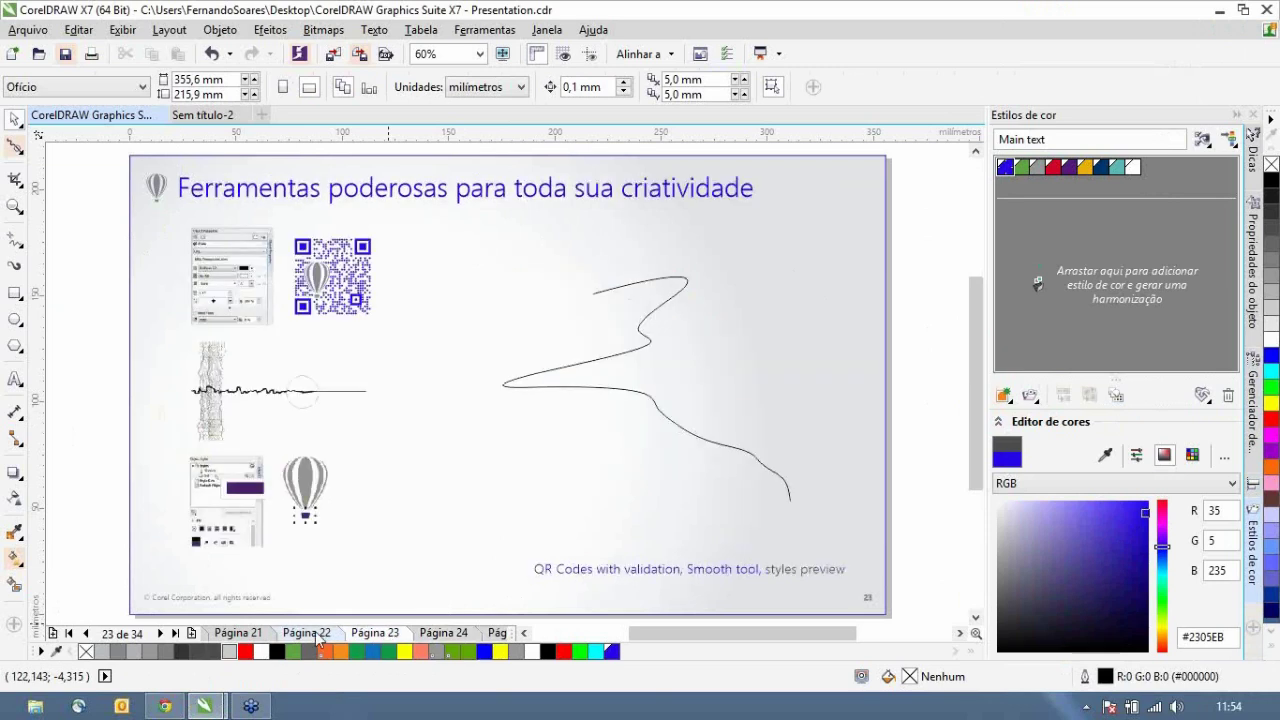
pyautogui.click(317, 637)
pyautogui.click(378, 633)
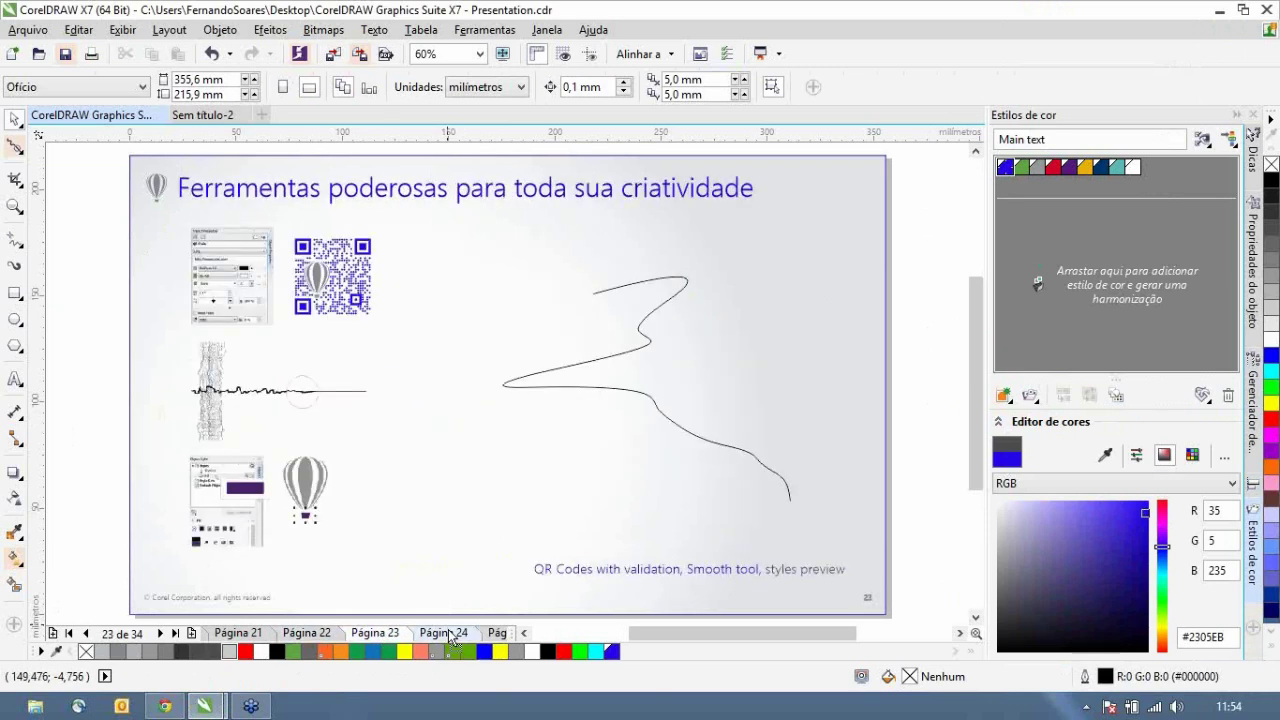
pyautogui.press('pagedown')
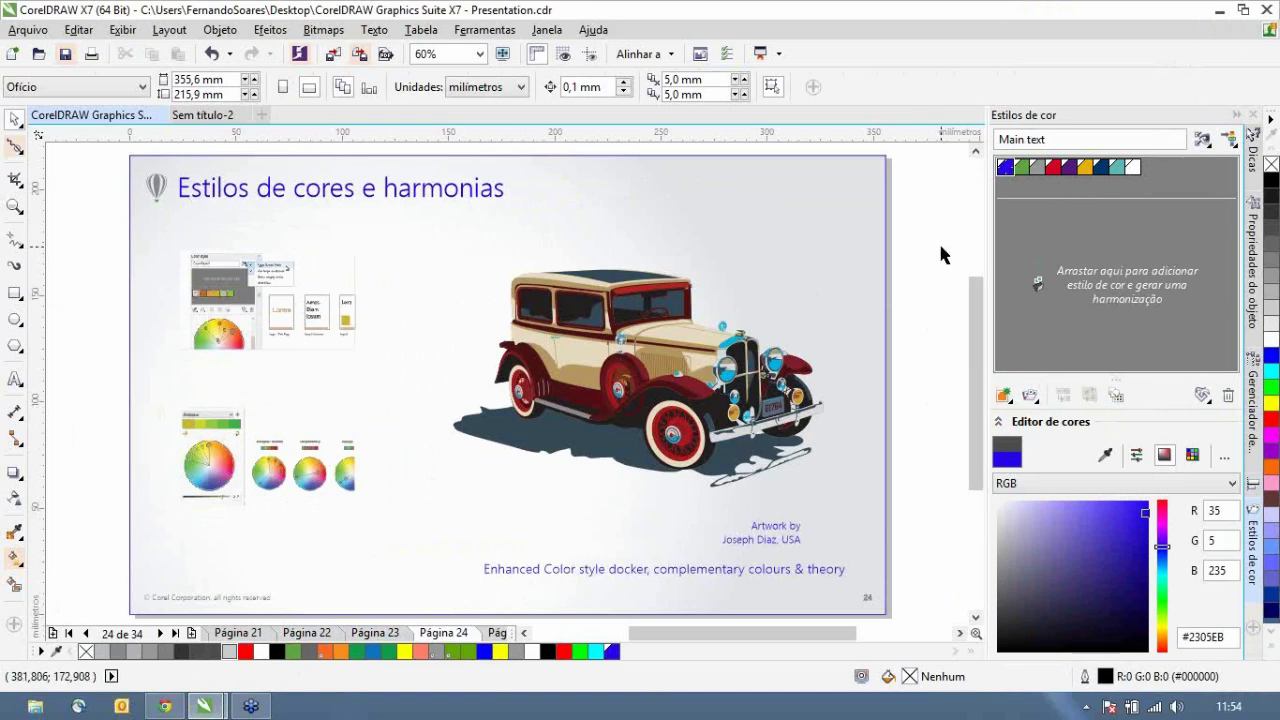
# - Undo the colour change of the Main text style on page 24
pyautogui.hotkey('ctrl', 'z')
pyautogui.click(909, 267)
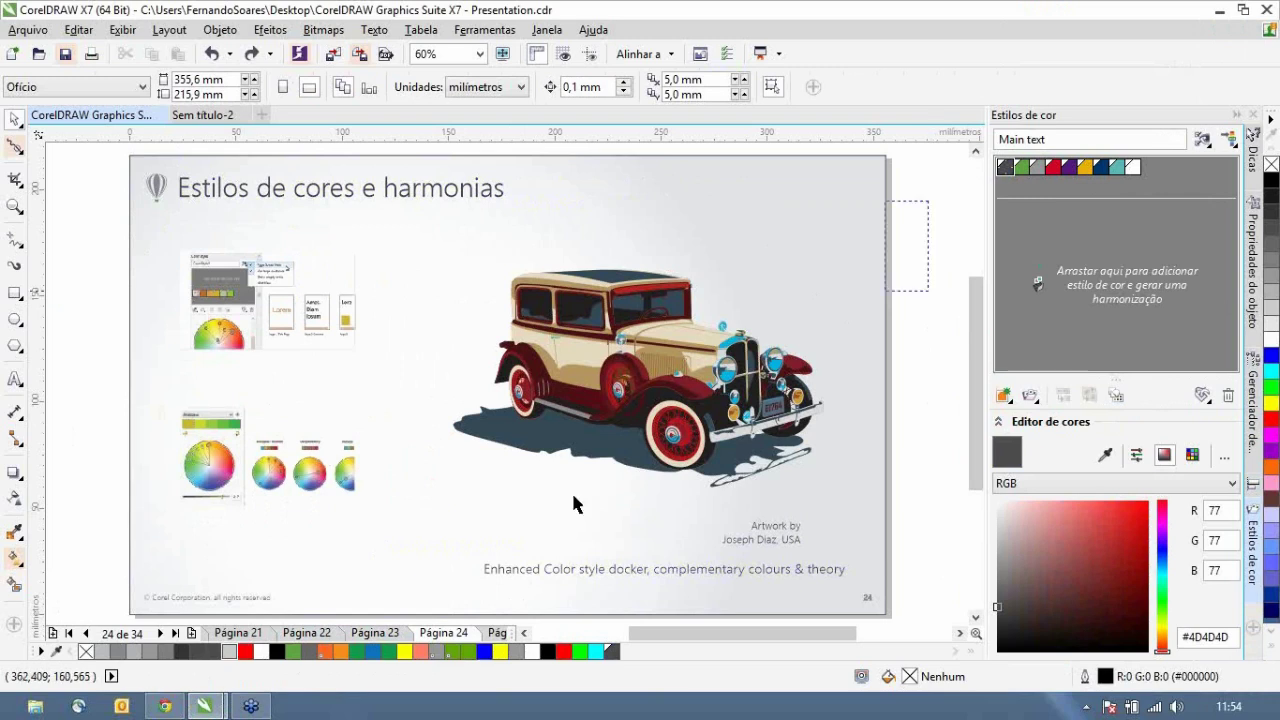
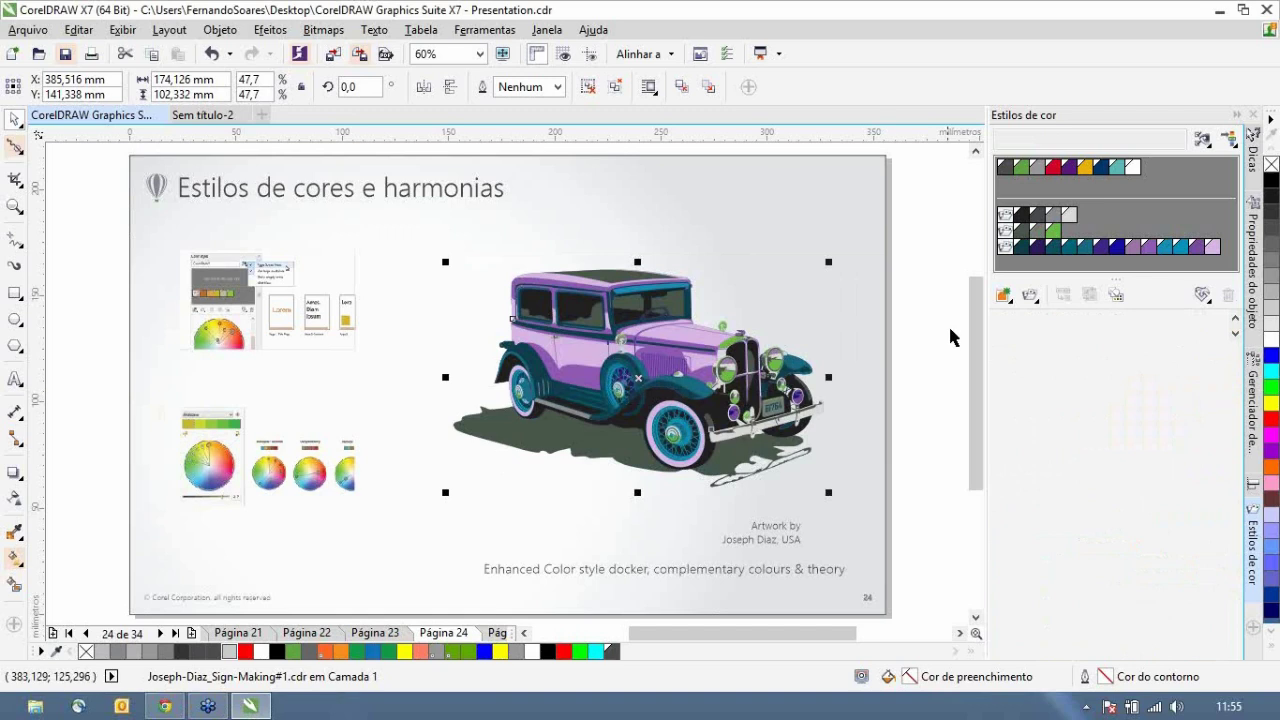
# - Deselect the car, select the bottom harmony folder in the colour styles, and set its harmony rule to Monocromático
pyautogui.click(930, 340)
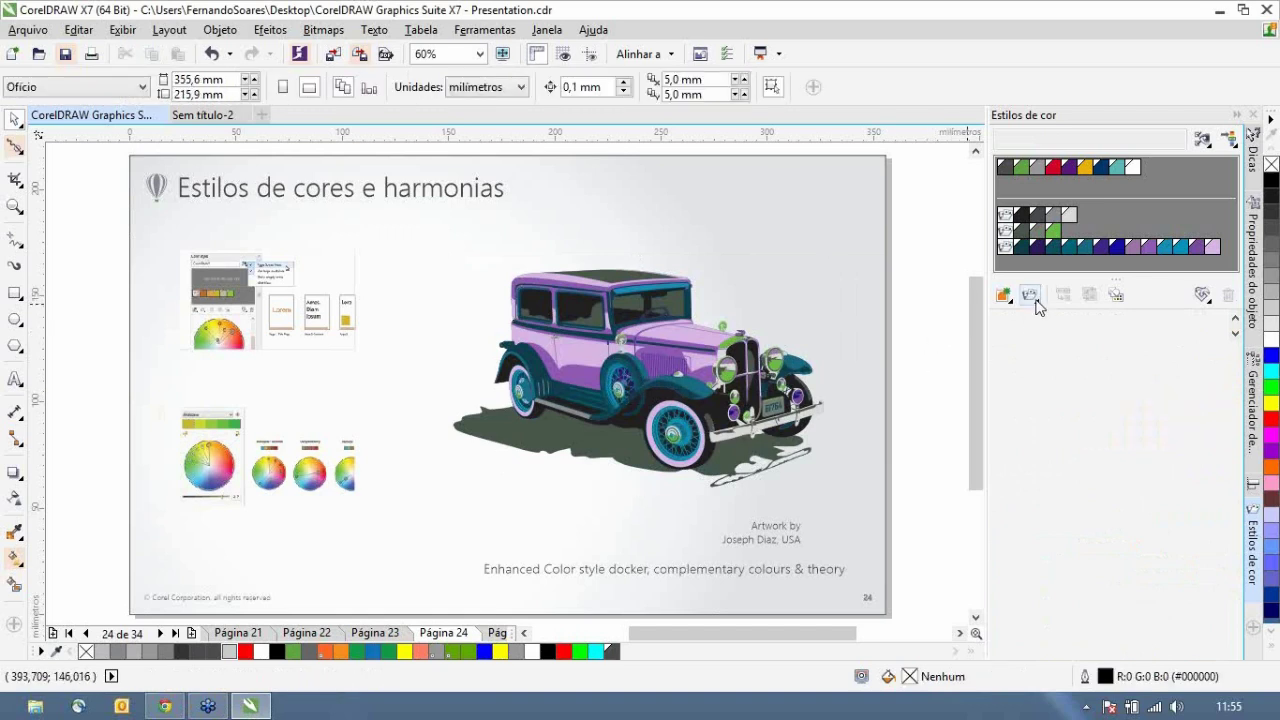
pyautogui.click(1005, 250)
pyautogui.scroll(-2, 1237, 403)
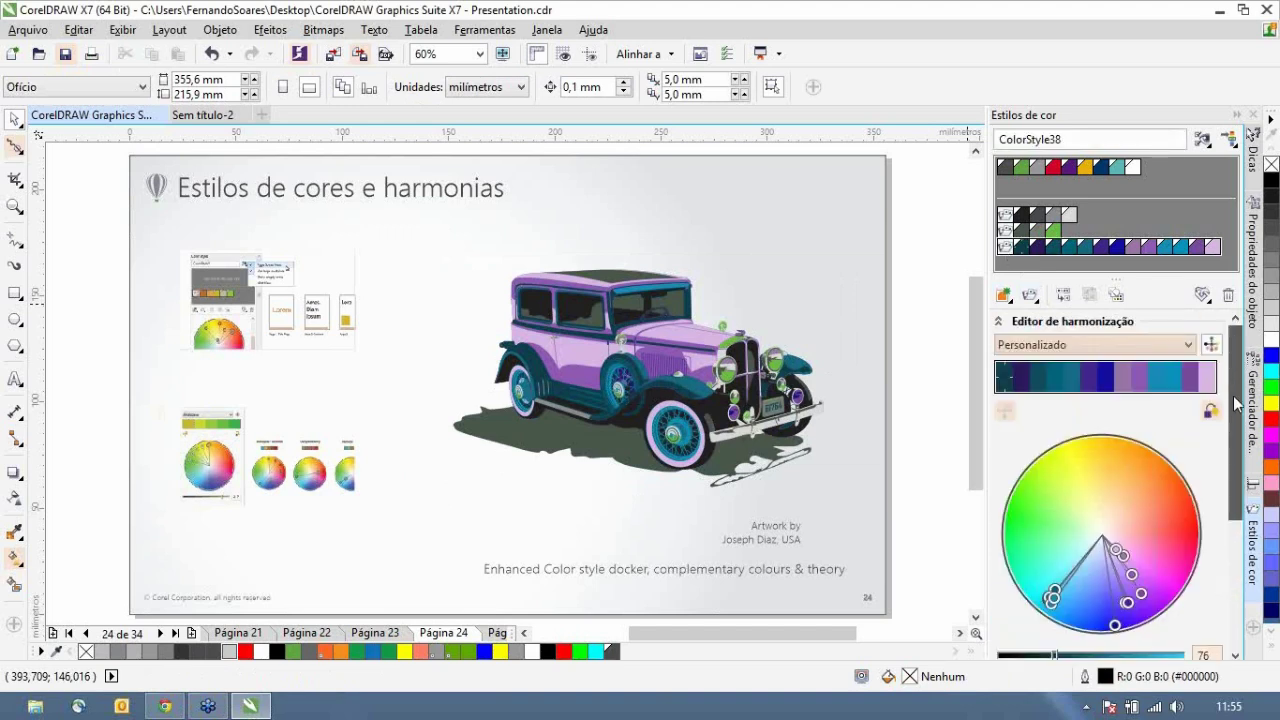
pyautogui.click(1189, 345)
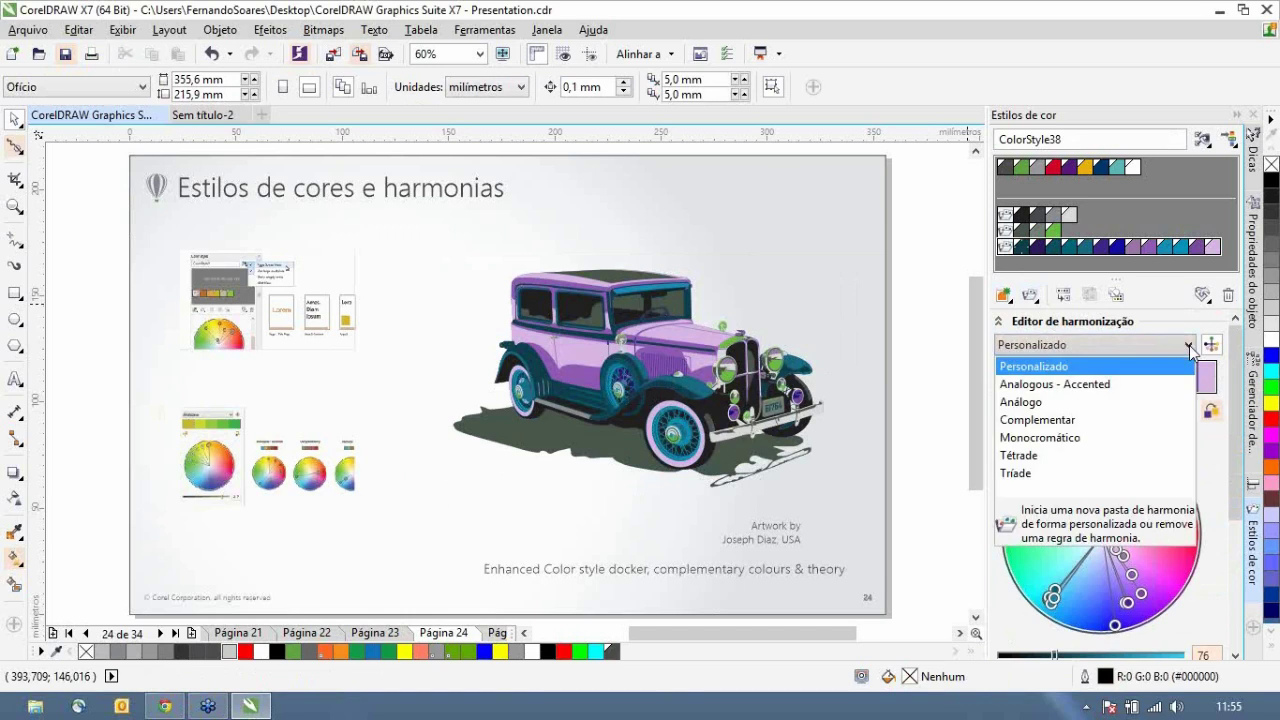
pyautogui.click(1083, 441)
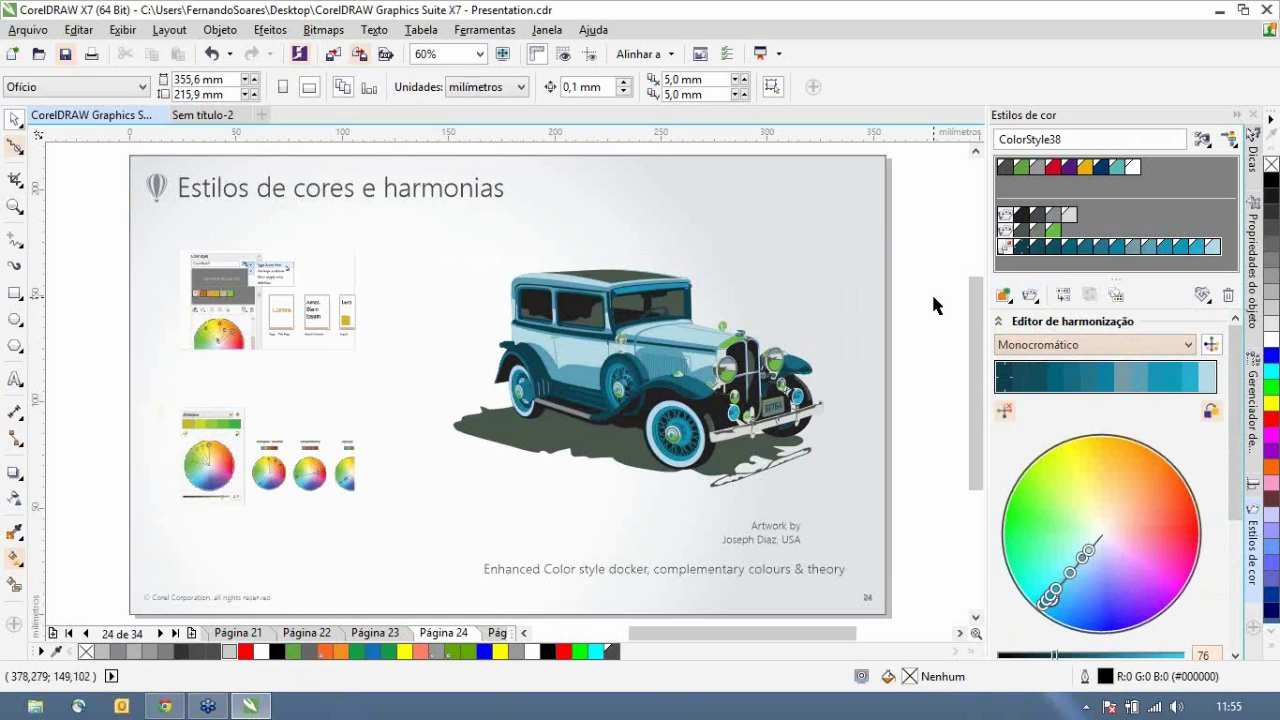
# - Go to page 25 and replace the Color Styles docker with the Insert Character and Font Playground dockers
pyautogui.press('pagedown')
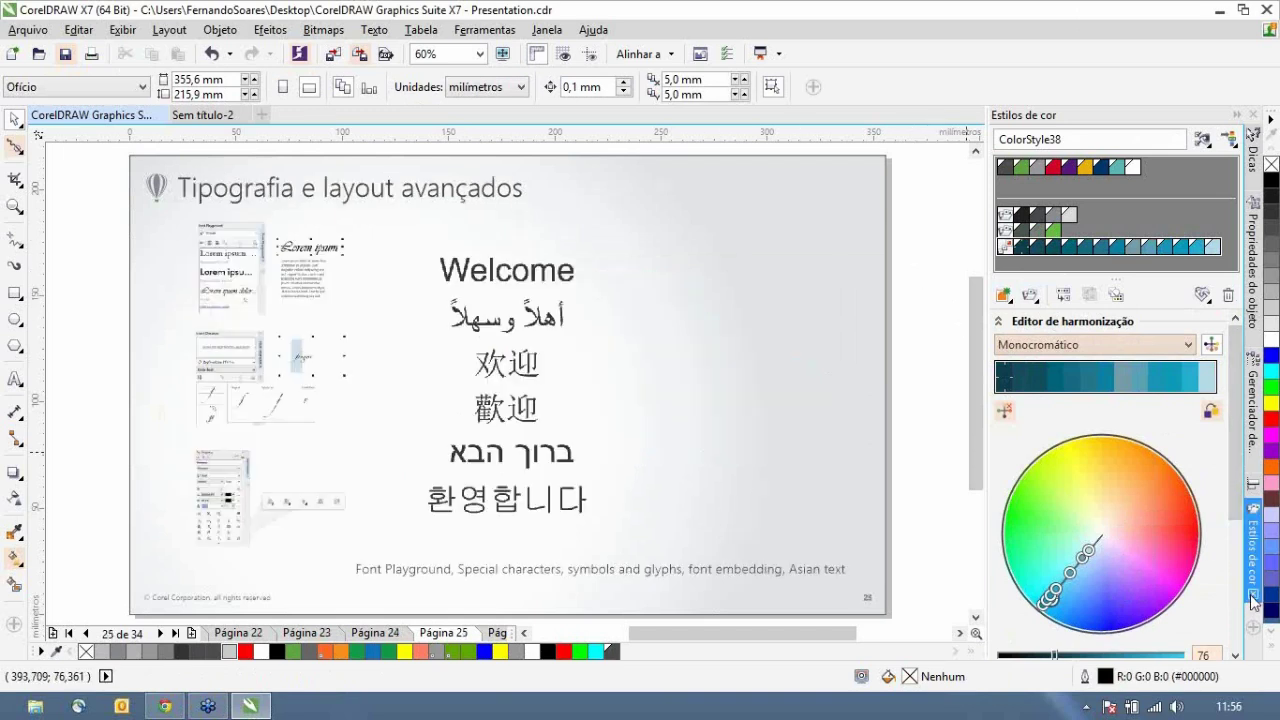
pyautogui.hotkey('ctrl', 'shift', 'a')
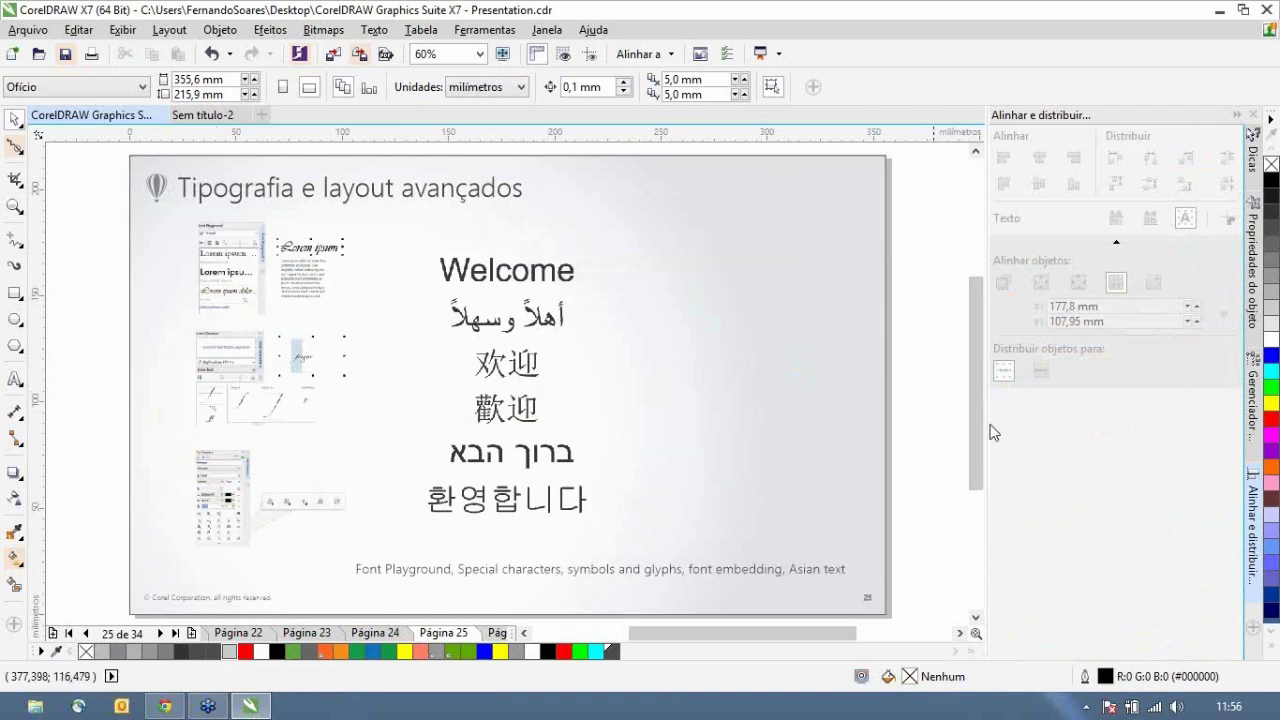
pyautogui.click(1254, 628)
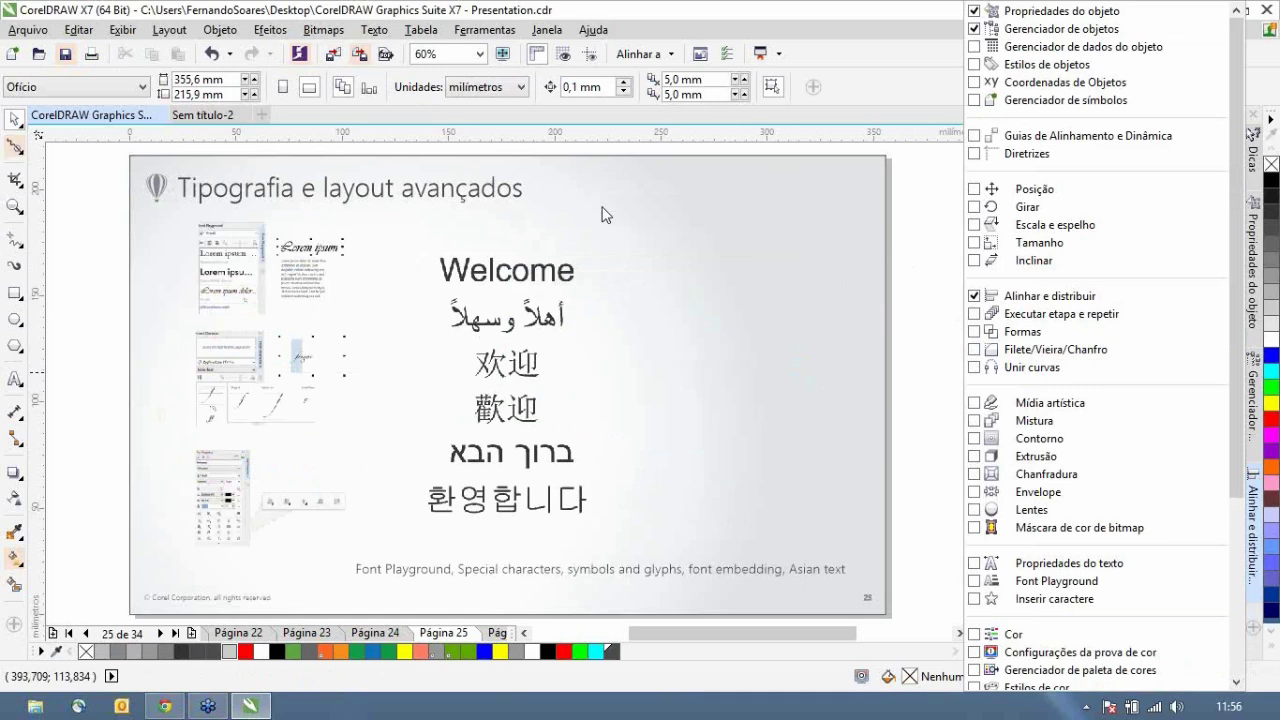
pyautogui.click(975, 582)
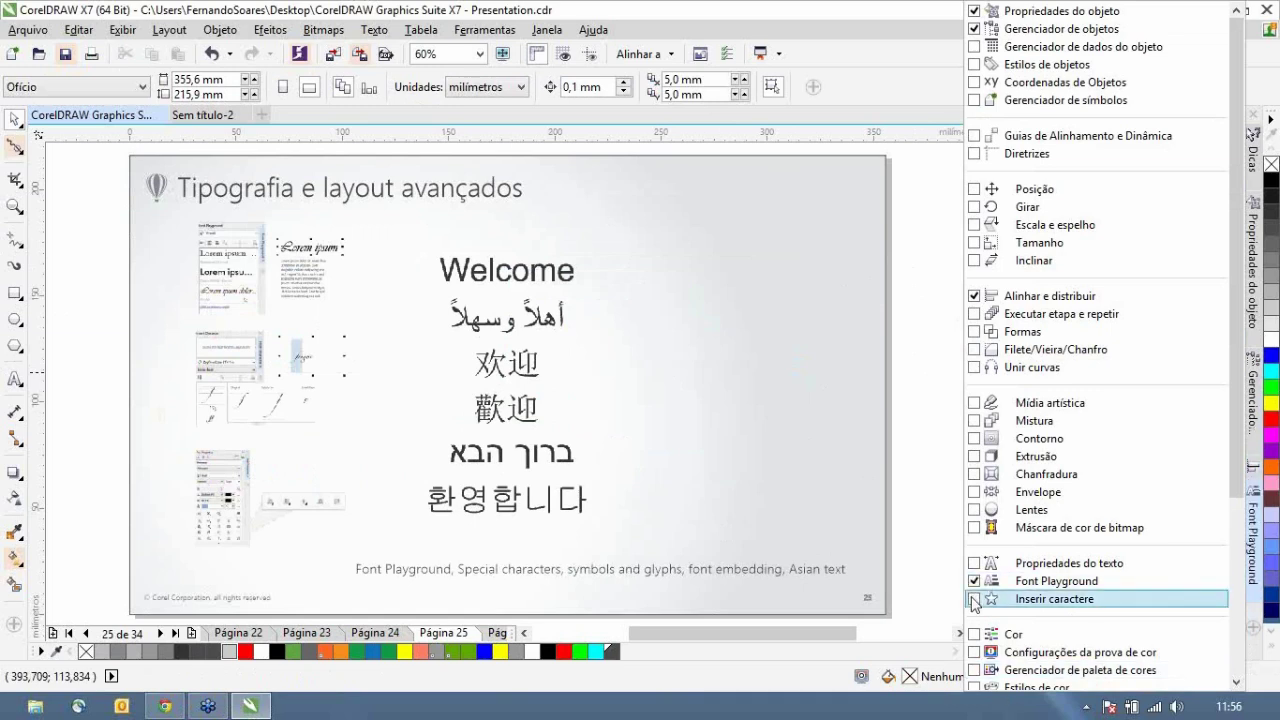
pyautogui.click(1032, 586)
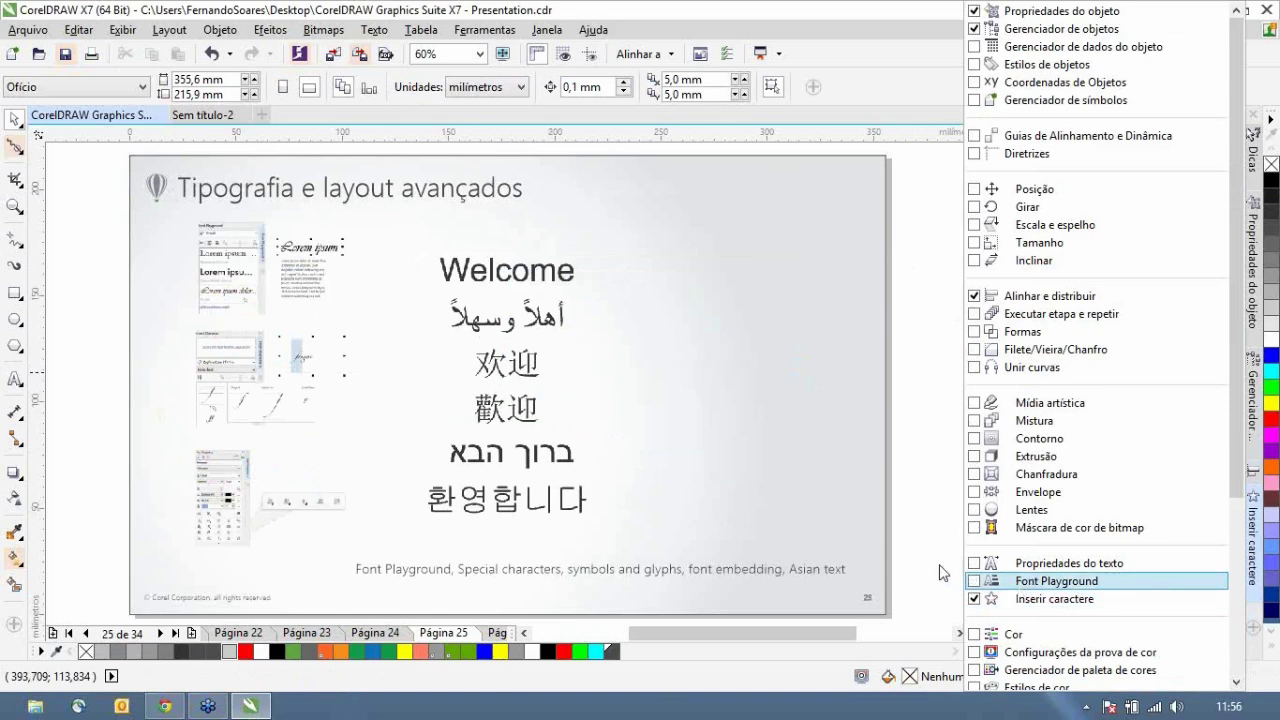
pyautogui.click(974, 581)
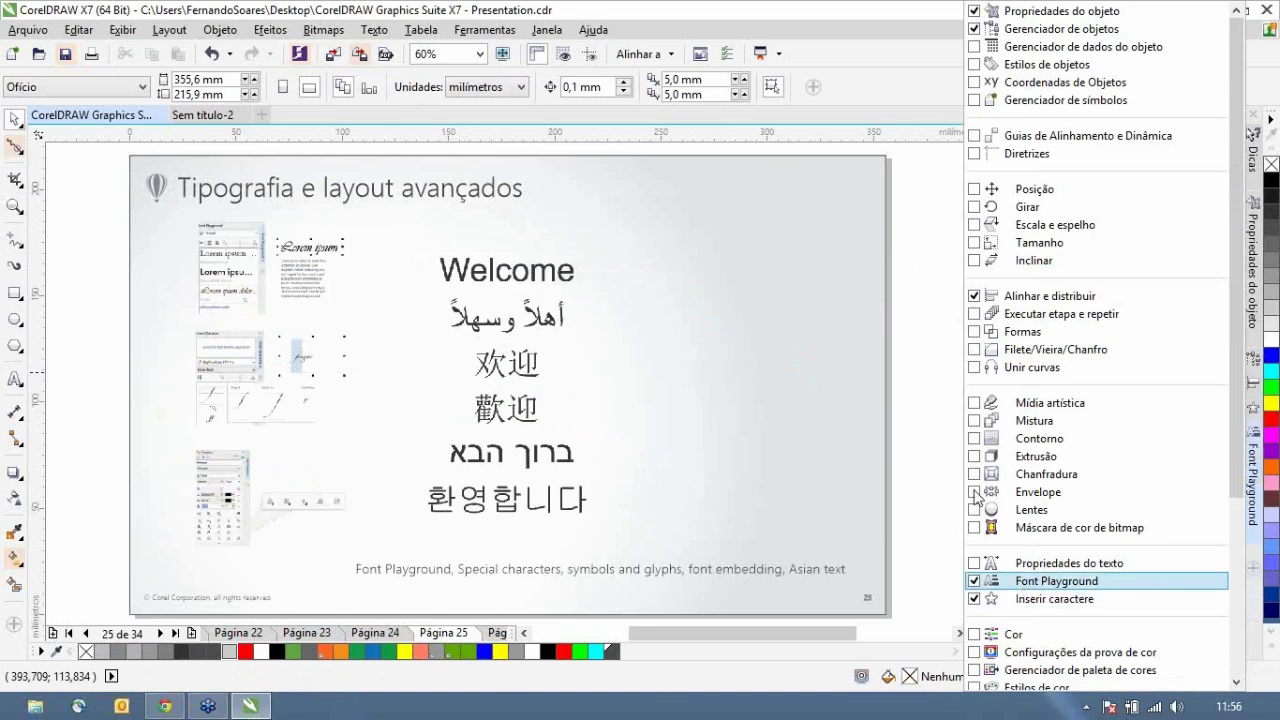
pyautogui.press('Escape')
pyautogui.click(14, 382)
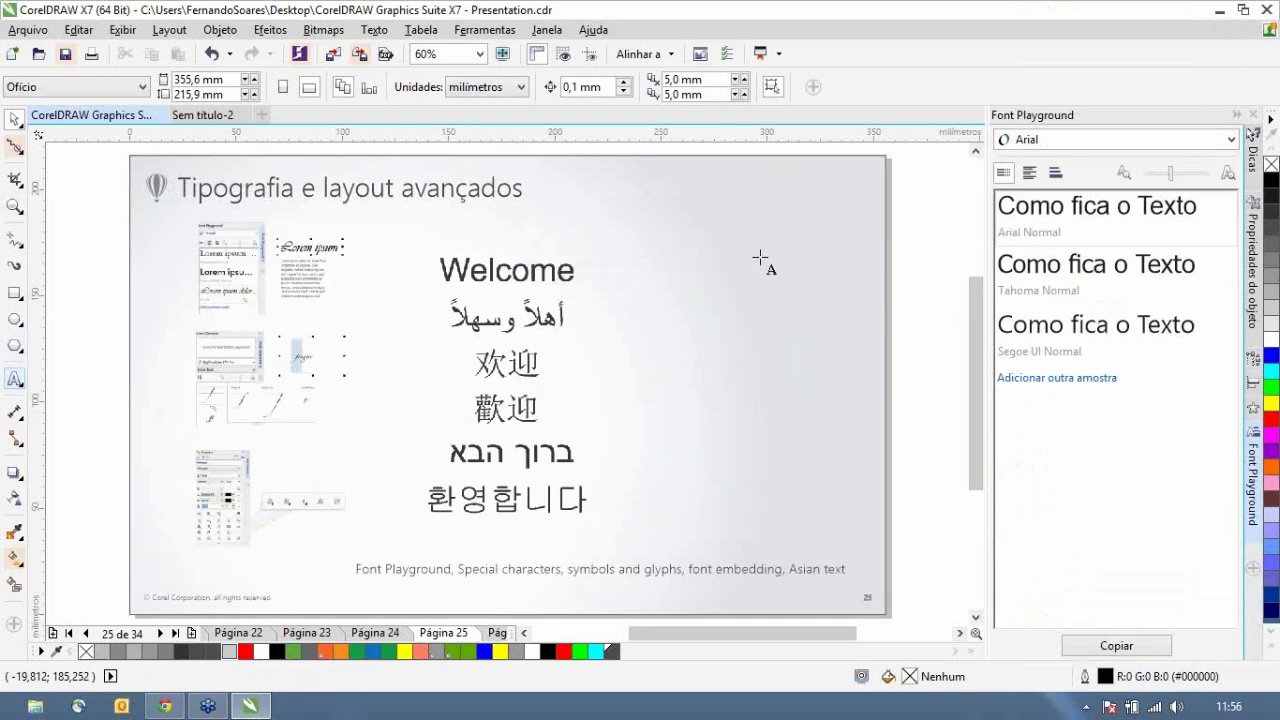
pyautogui.click(14, 122)
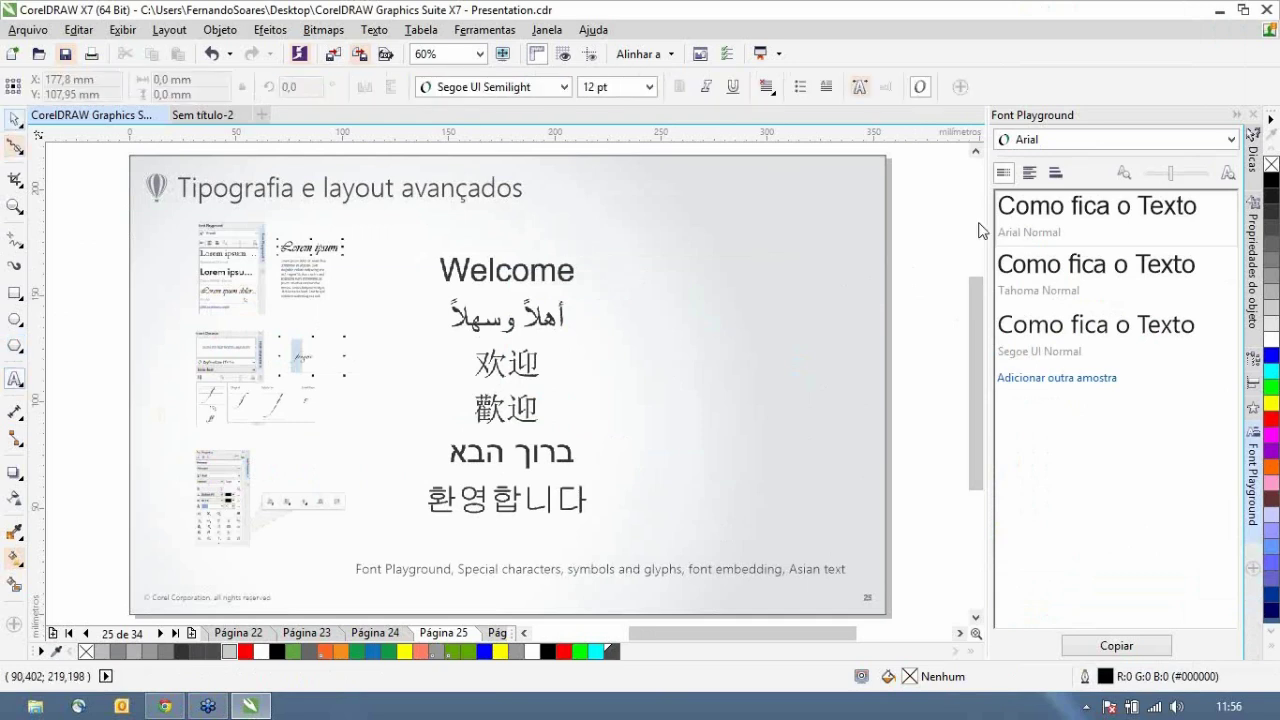
# - Replace the Font Playground sample text with "Teste te texto" and set the first sample's font to Segoe UI
pyautogui.click(1173, 210)
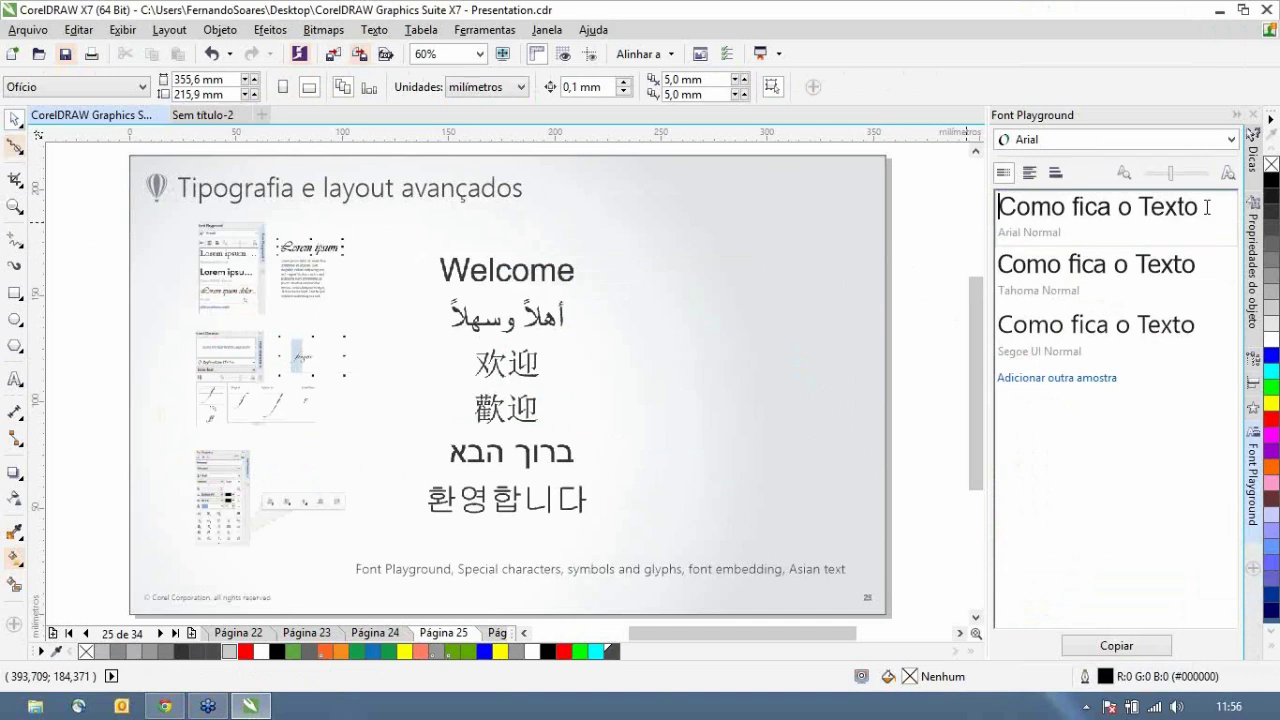
pyautogui.moveTo(1205, 208); pyautogui.dragTo(1000, 208)
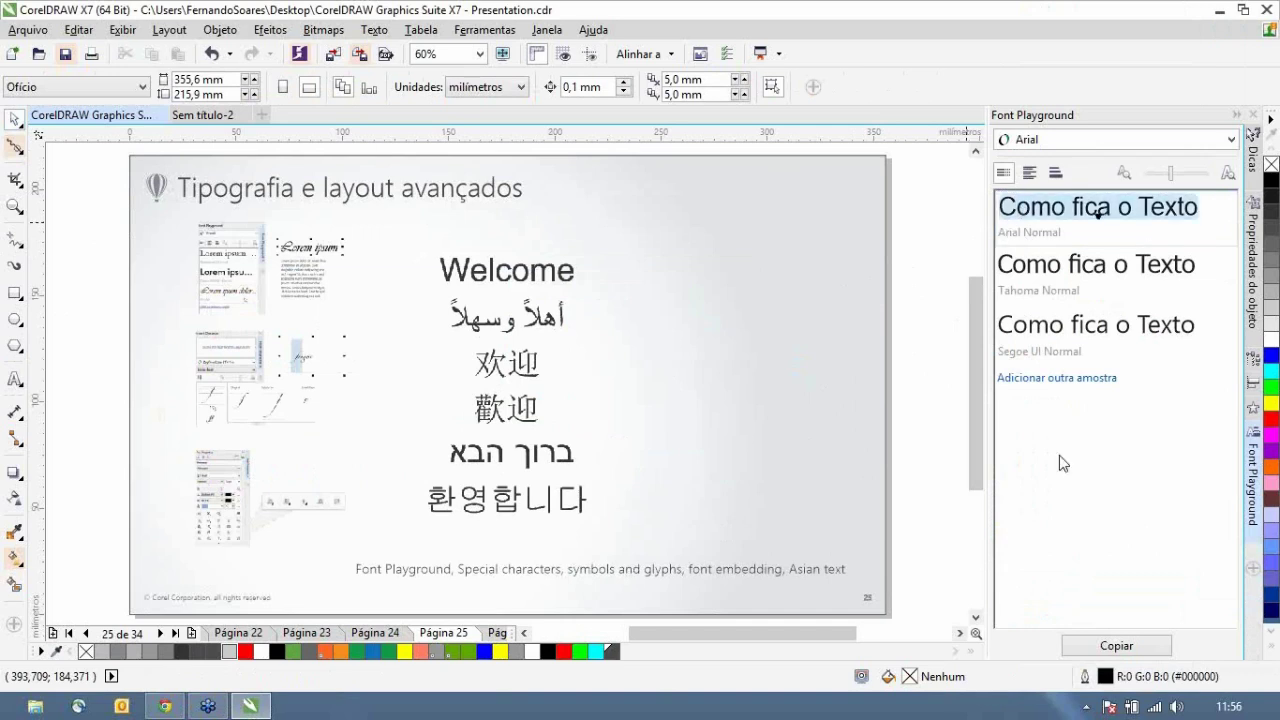
pyautogui.write('Teste ')
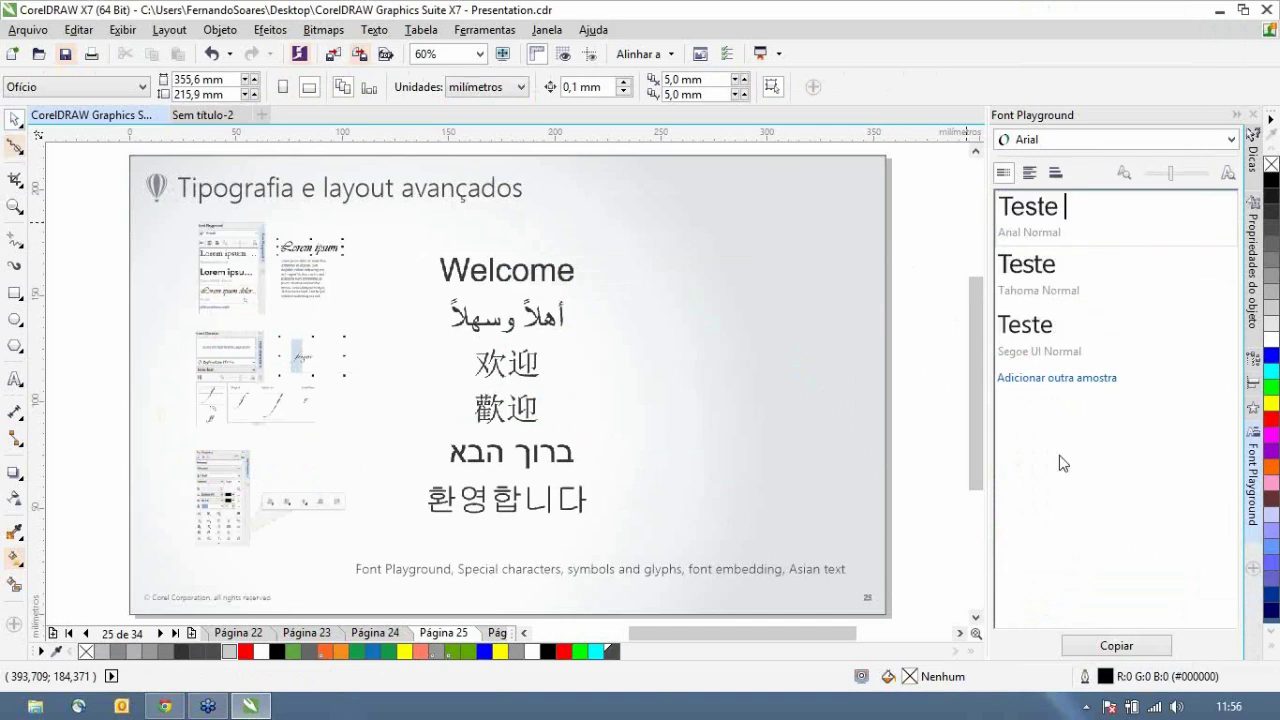
pyautogui.write('te text')
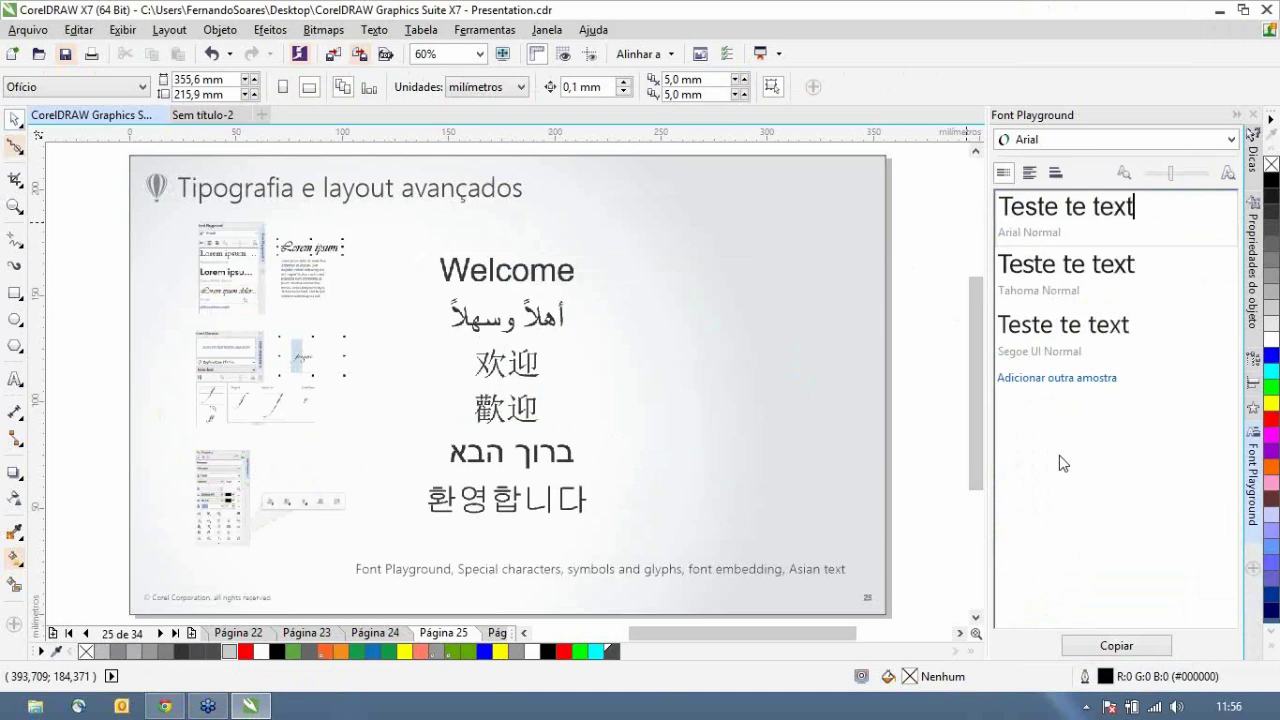
pyautogui.write('o')
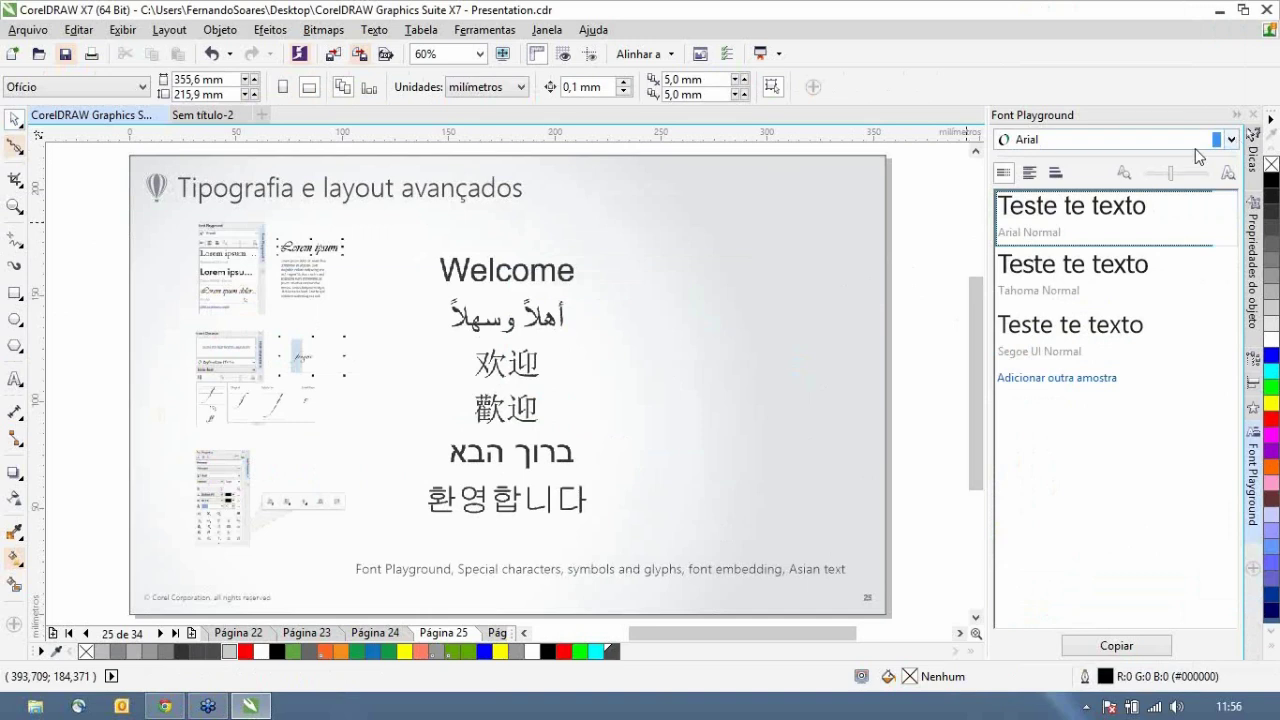
pyautogui.click(1089, 346)
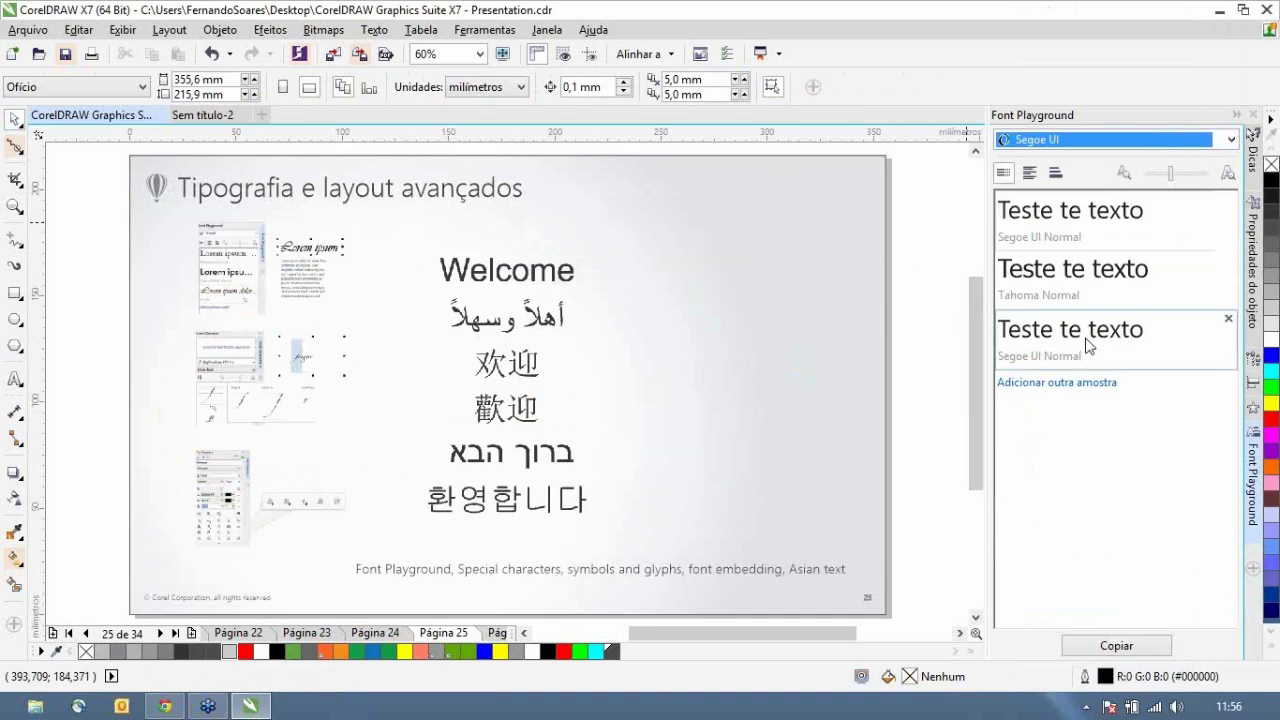
pyautogui.click(1063, 276)
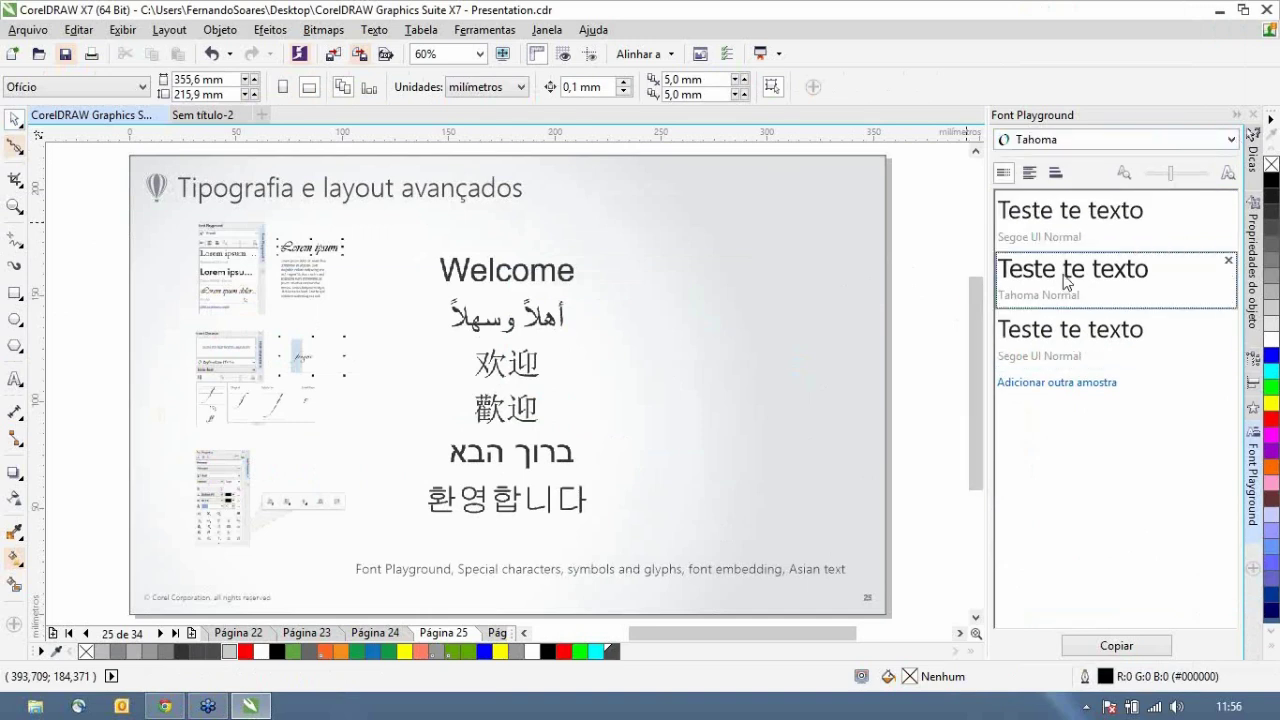
# - Add another font sample and set the last sample's font to Humnst777 Lt BT
pyautogui.click(1087, 384)
pyautogui.click(1078, 410)
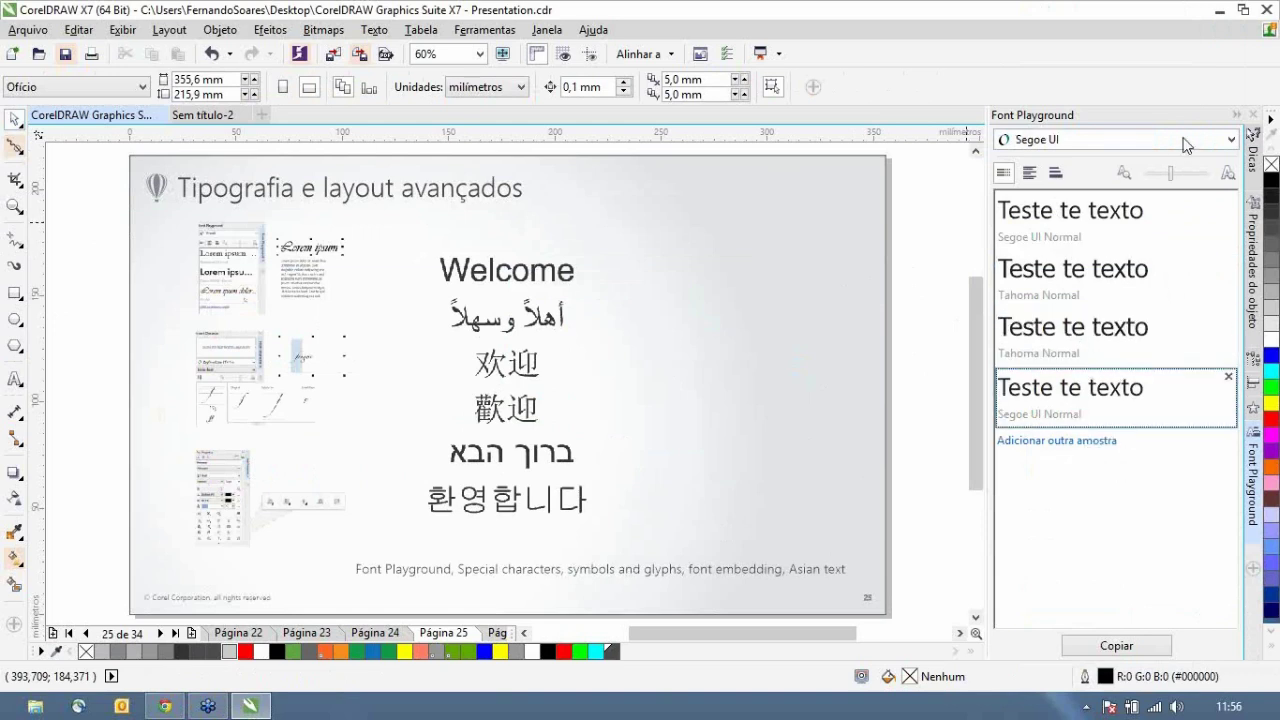
pyautogui.click(1231, 140)
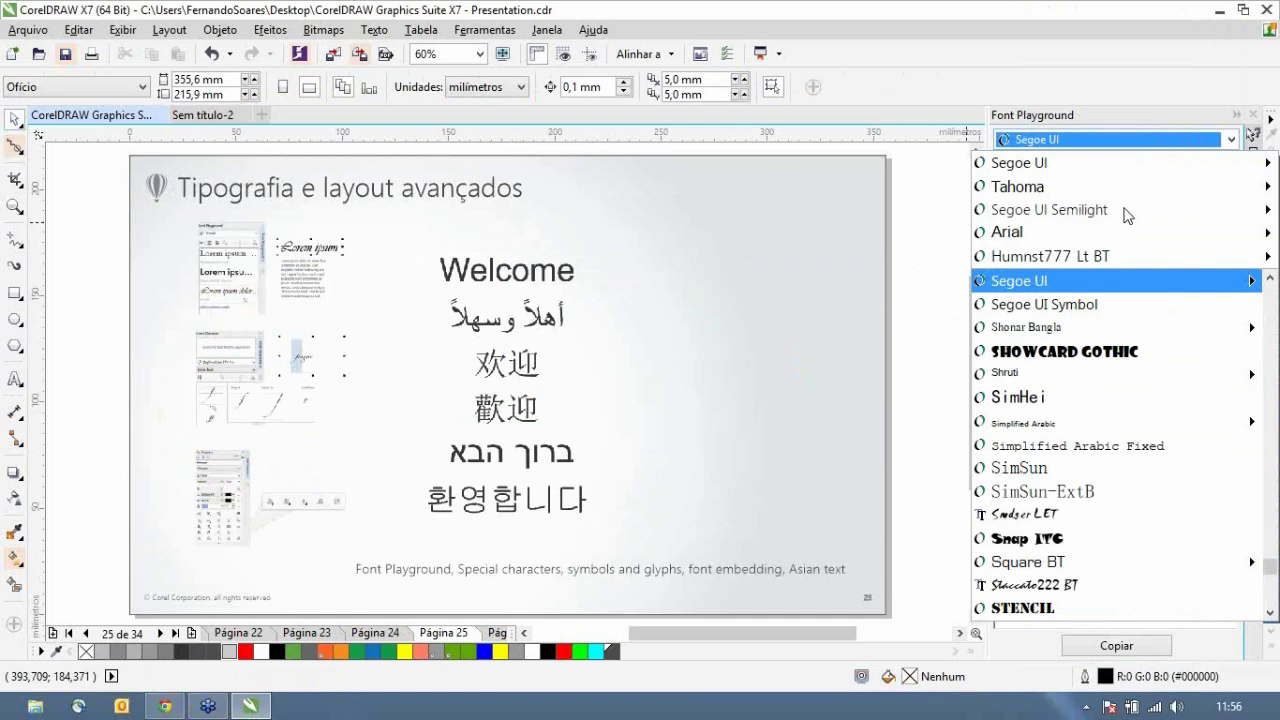
pyautogui.click(1060, 256)
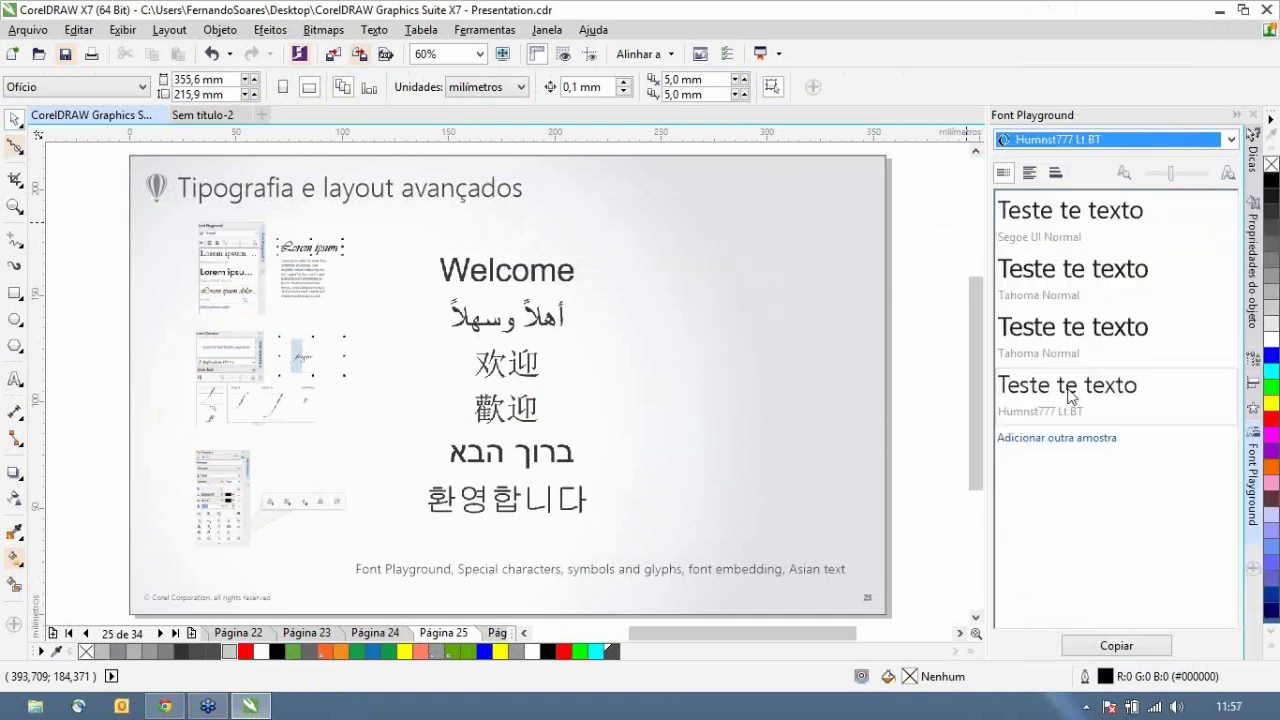
pyautogui.click(1095, 328)
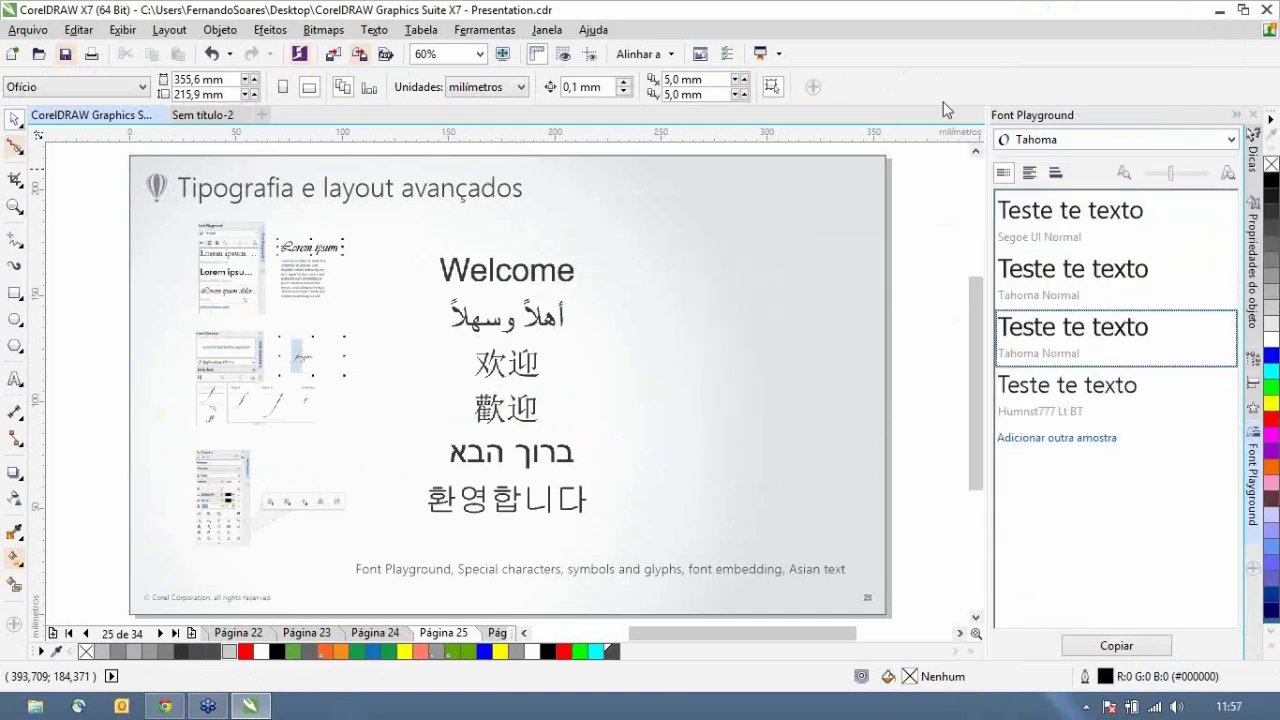
# - Resize the Font Playground docker, and place the Humnst777 Lt BT sample on the page beside Welcome as enlarged artistic text
pyautogui.moveTo(987, 243); pyautogui.dragTo(741, 260)
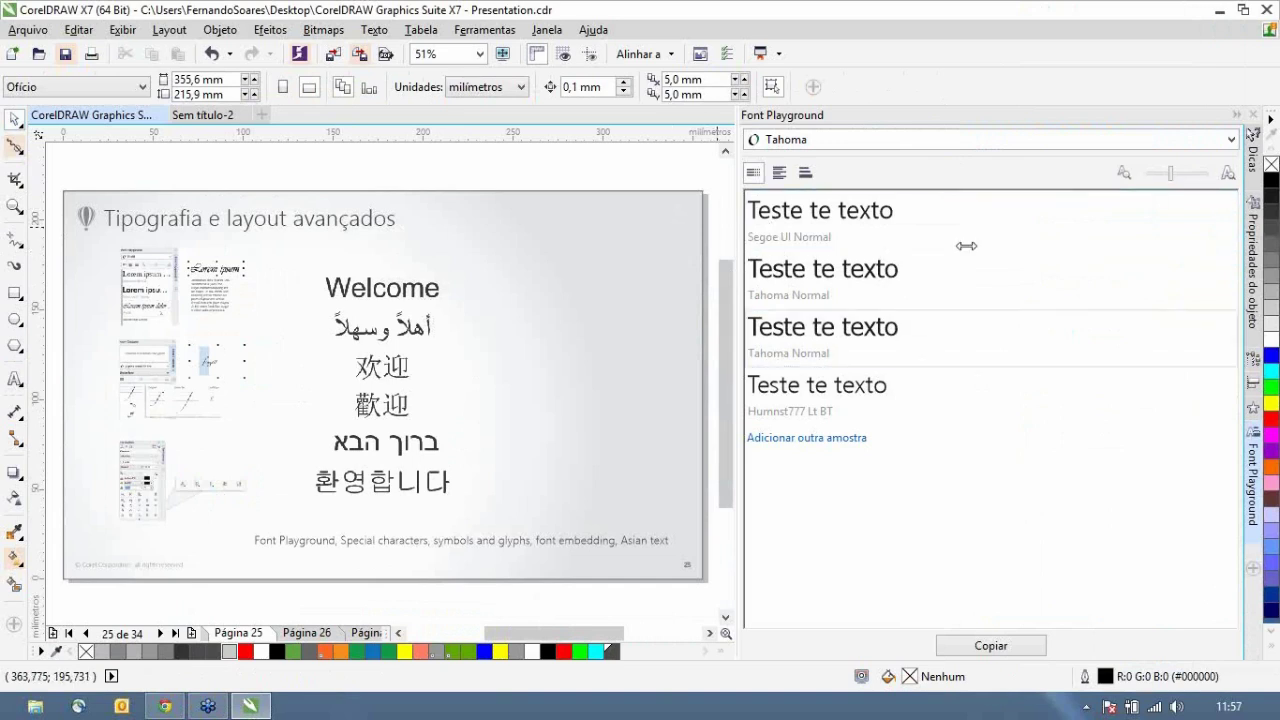
pyautogui.moveTo(966, 245); pyautogui.dragTo(968, 246)
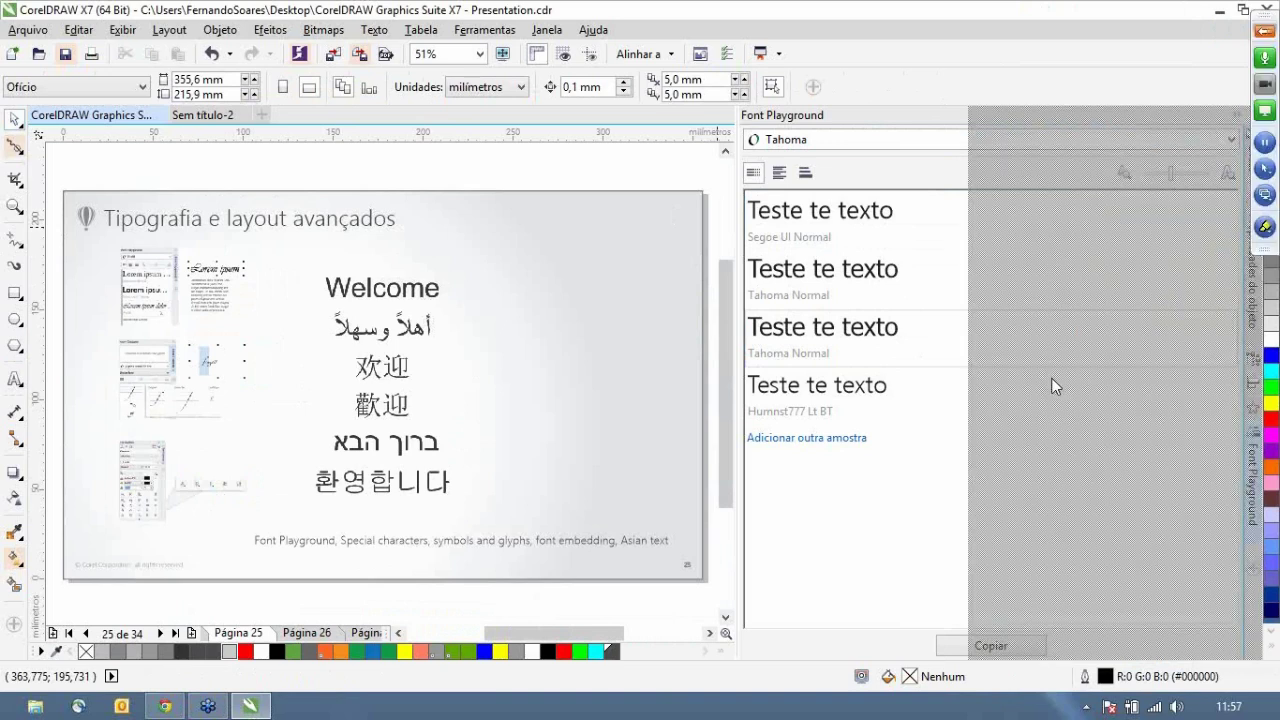
pyautogui.moveTo(1055, 387); pyautogui.dragTo(1055, 387)
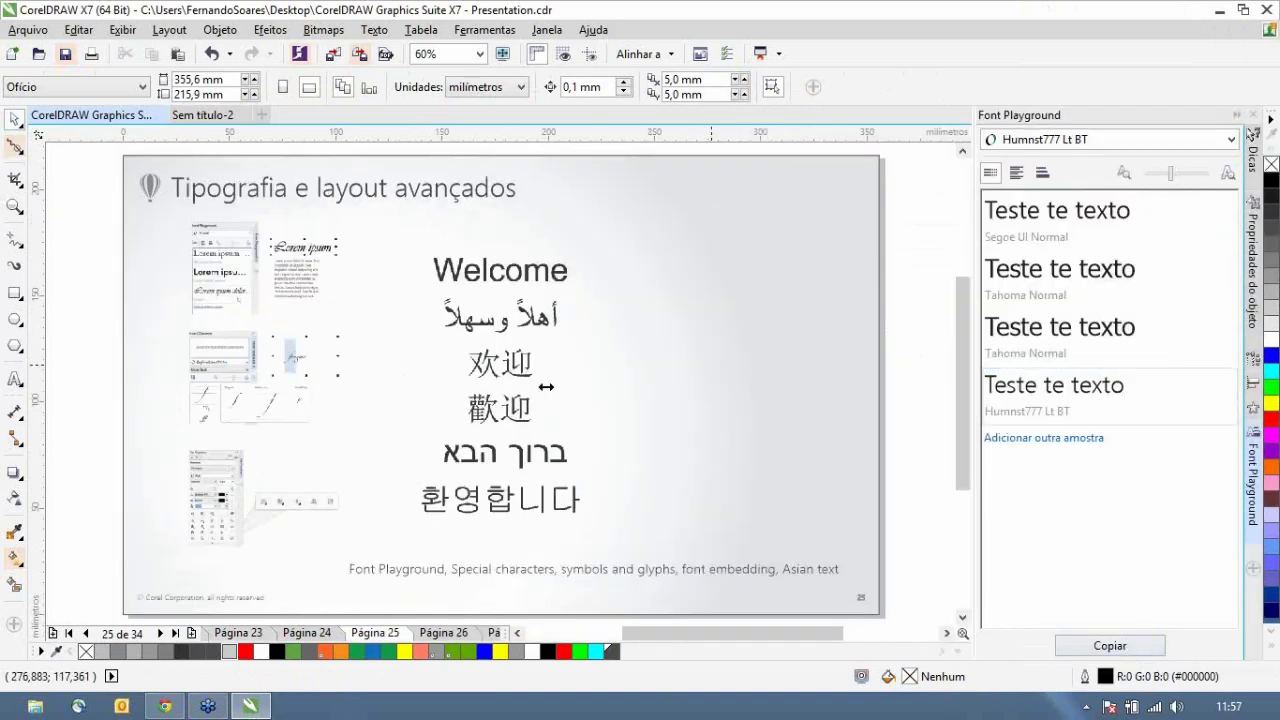
pyautogui.moveTo(545, 387); pyautogui.dragTo(722, 268)
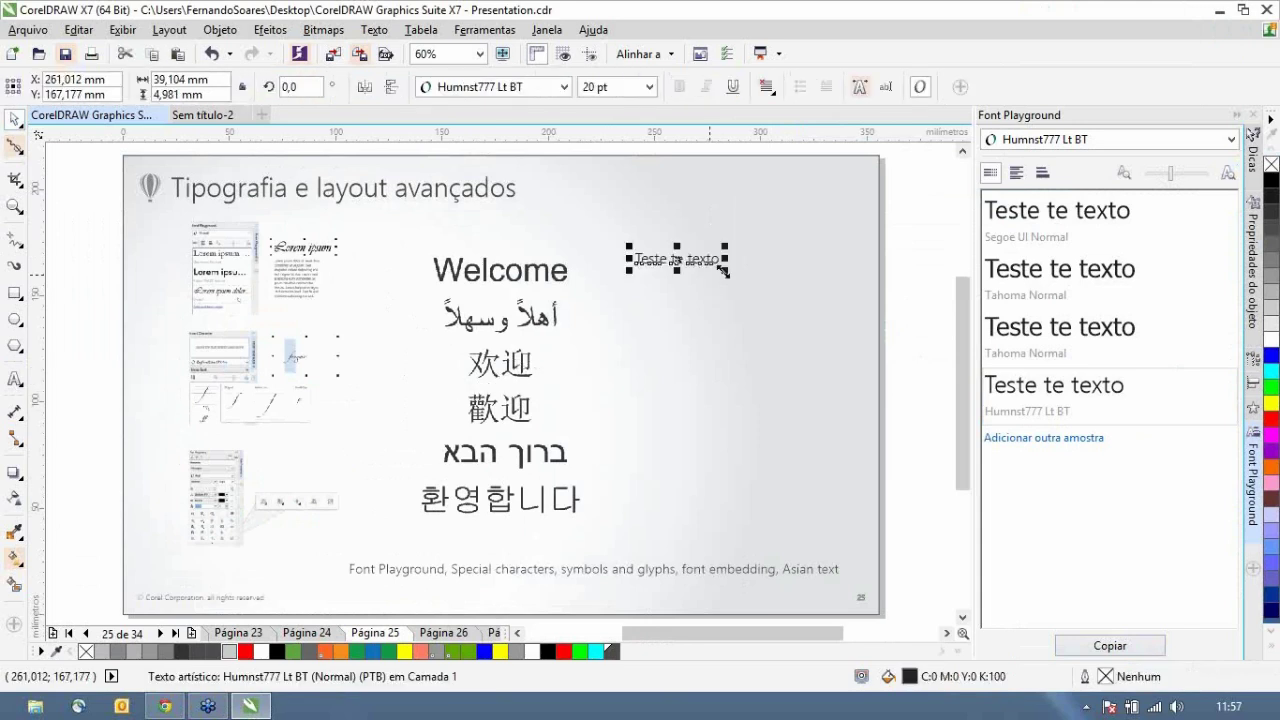
pyautogui.click(927, 305)
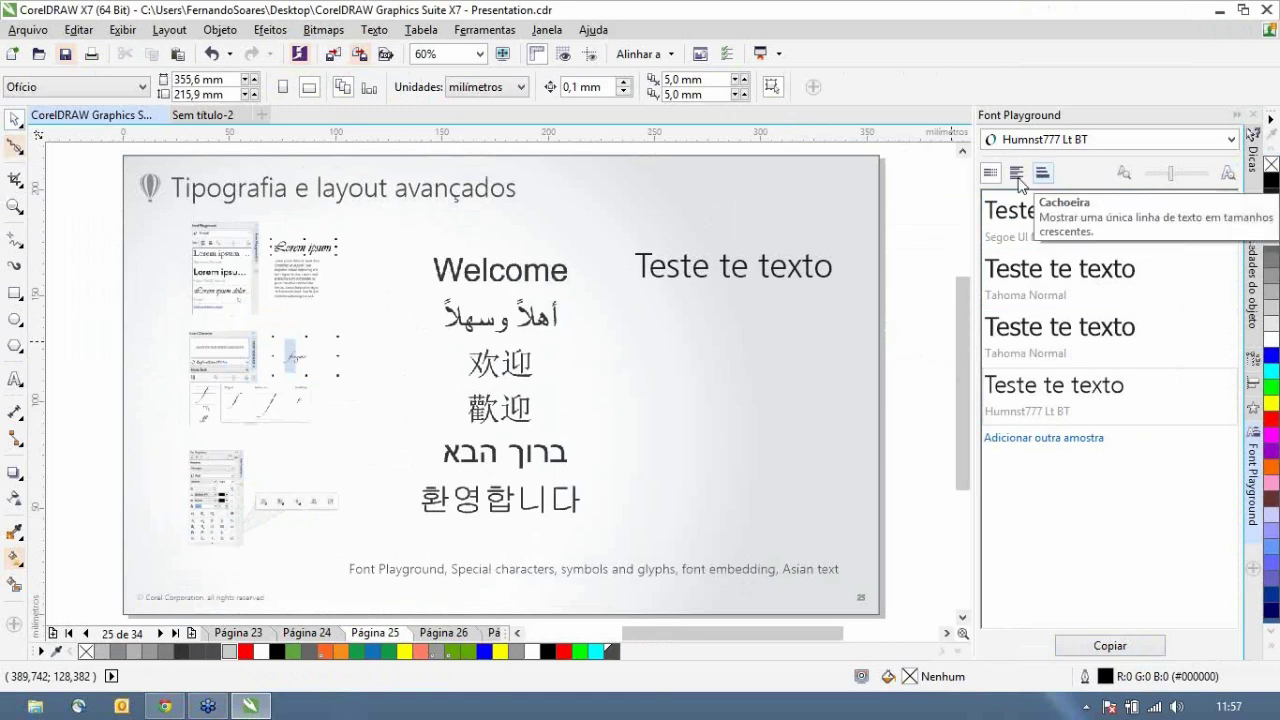
# - Switch the Font Playground samples to the multi-line preview
pyautogui.click(1017, 175)
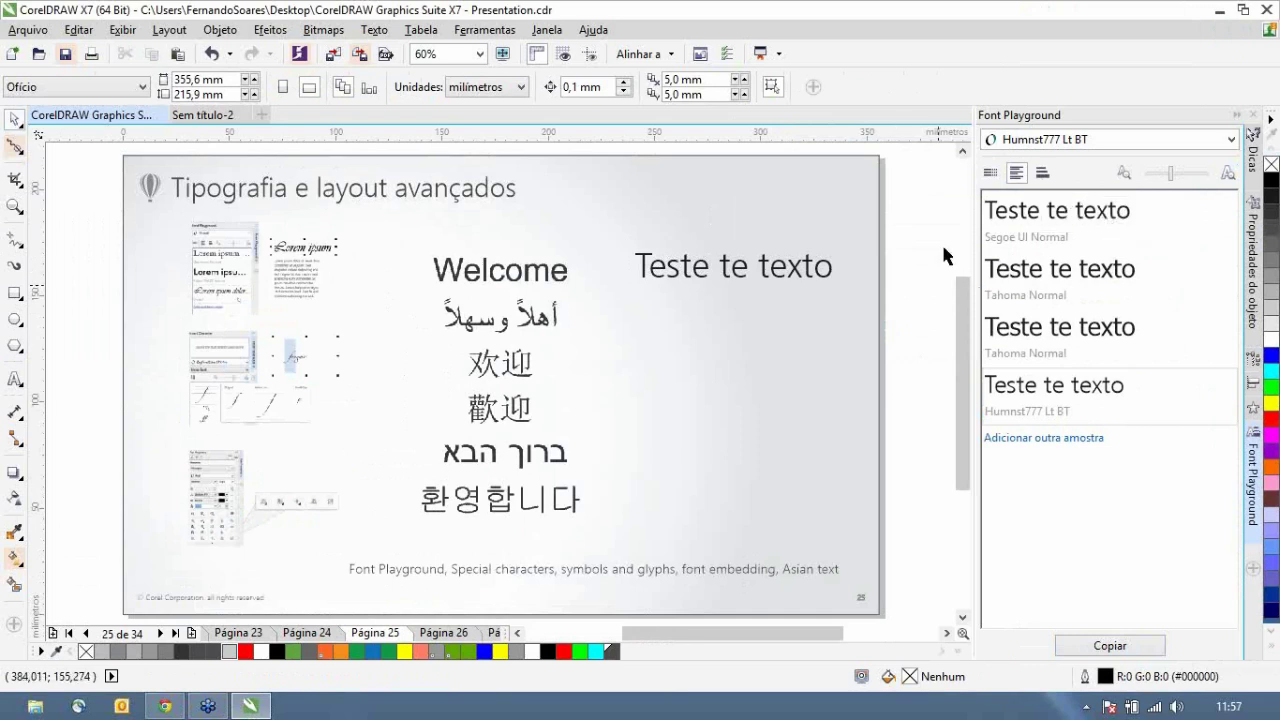
# - Enlarge the Font Playground sample previews, and delete the "Teste te texto" text beside Welcome with the Insert Character docker open
pyautogui.moveTo(1174, 181); pyautogui.dragTo(1187, 181)
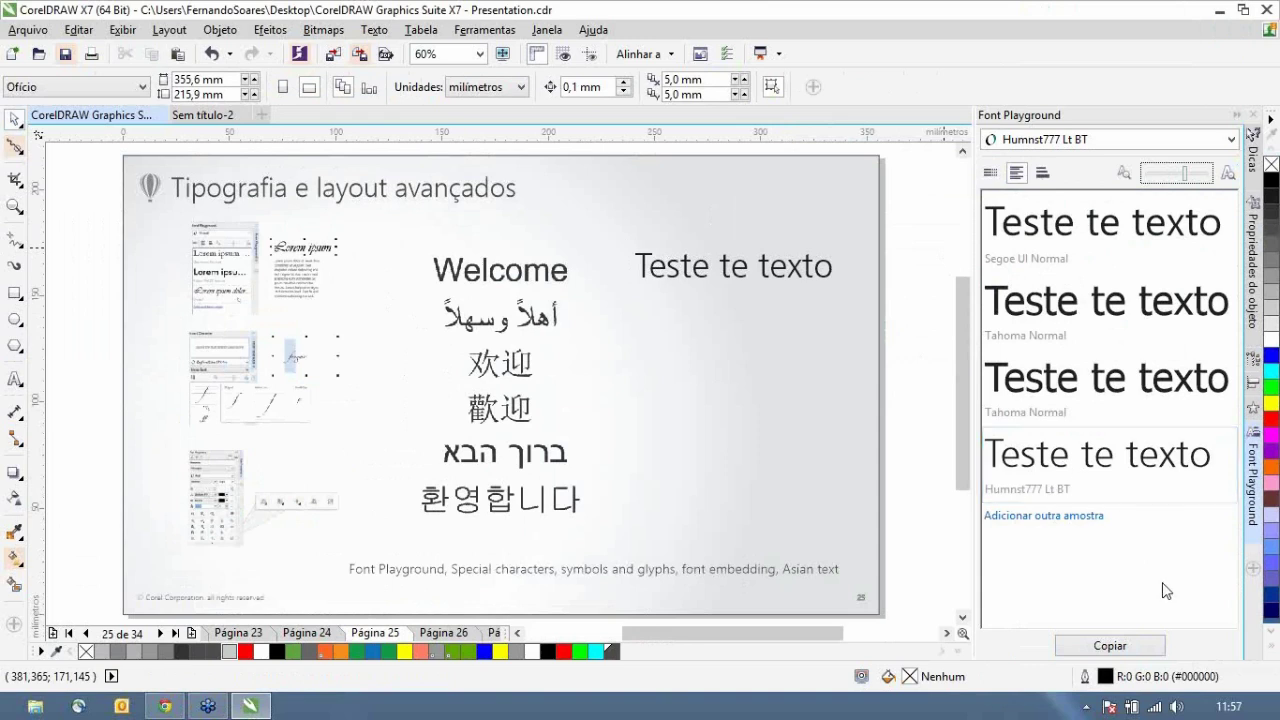
pyautogui.click(1254, 411)
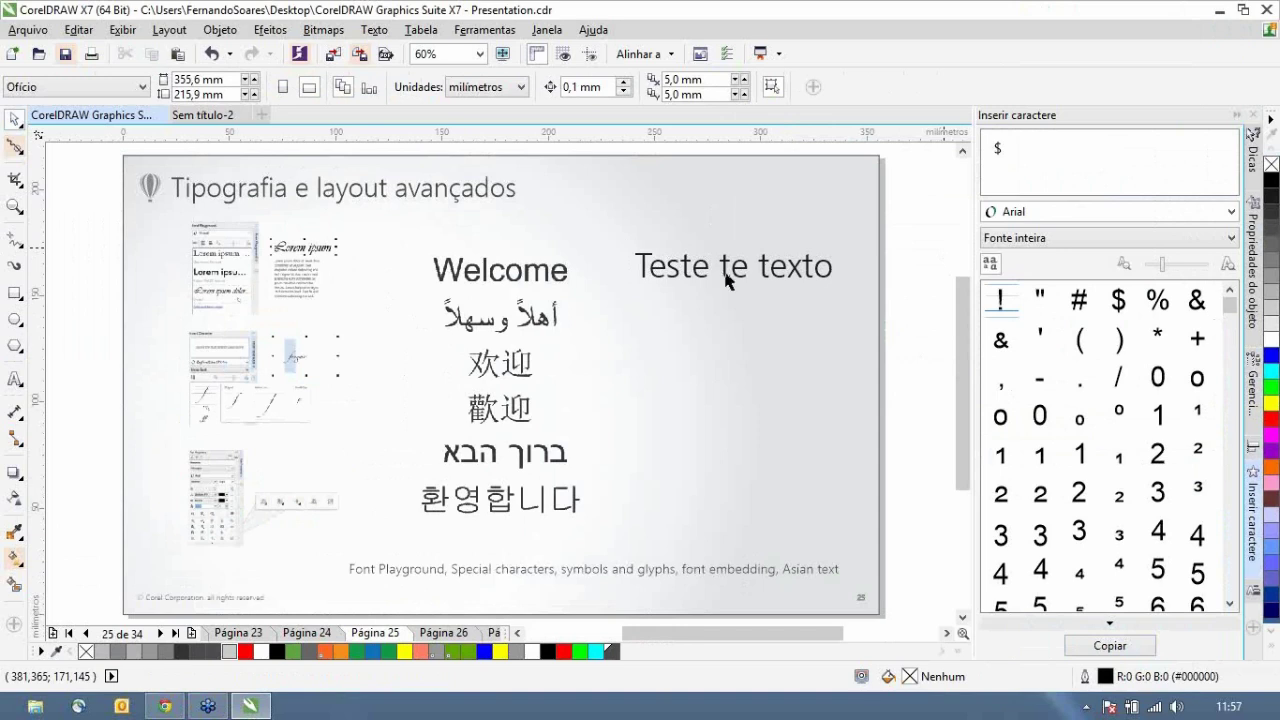
pyautogui.click(718, 280)
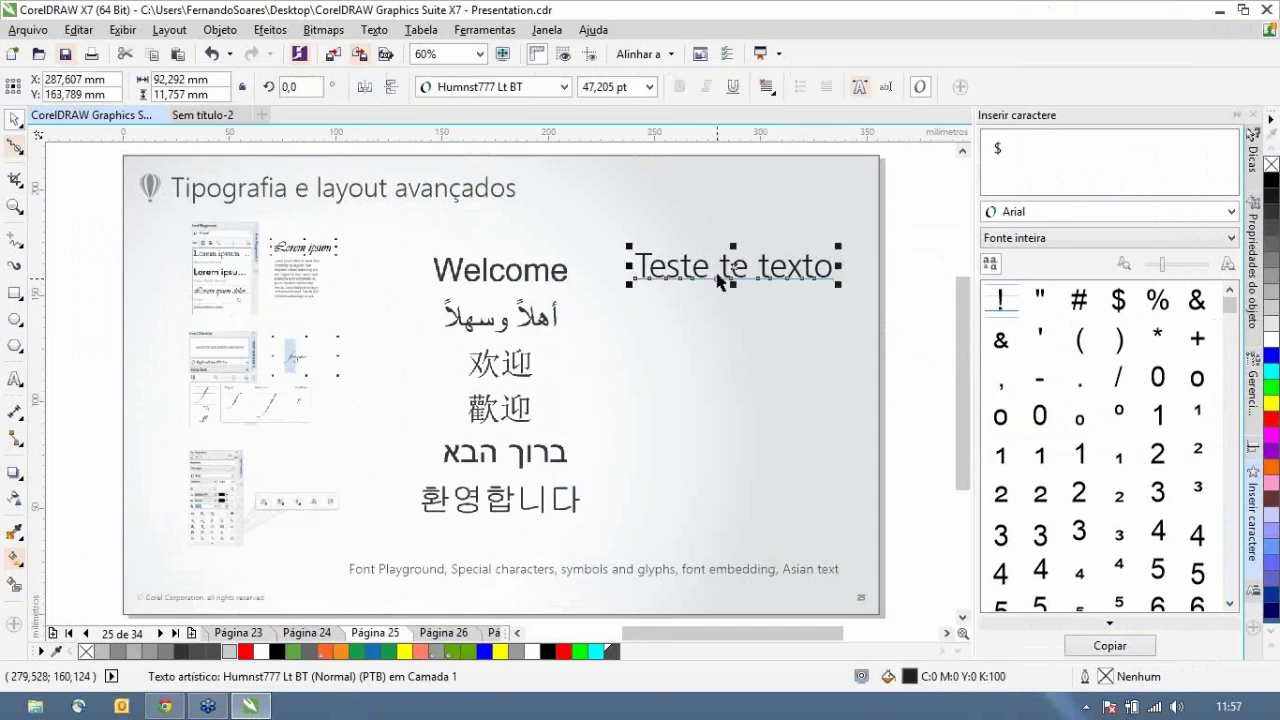
pyautogui.press('Delete')
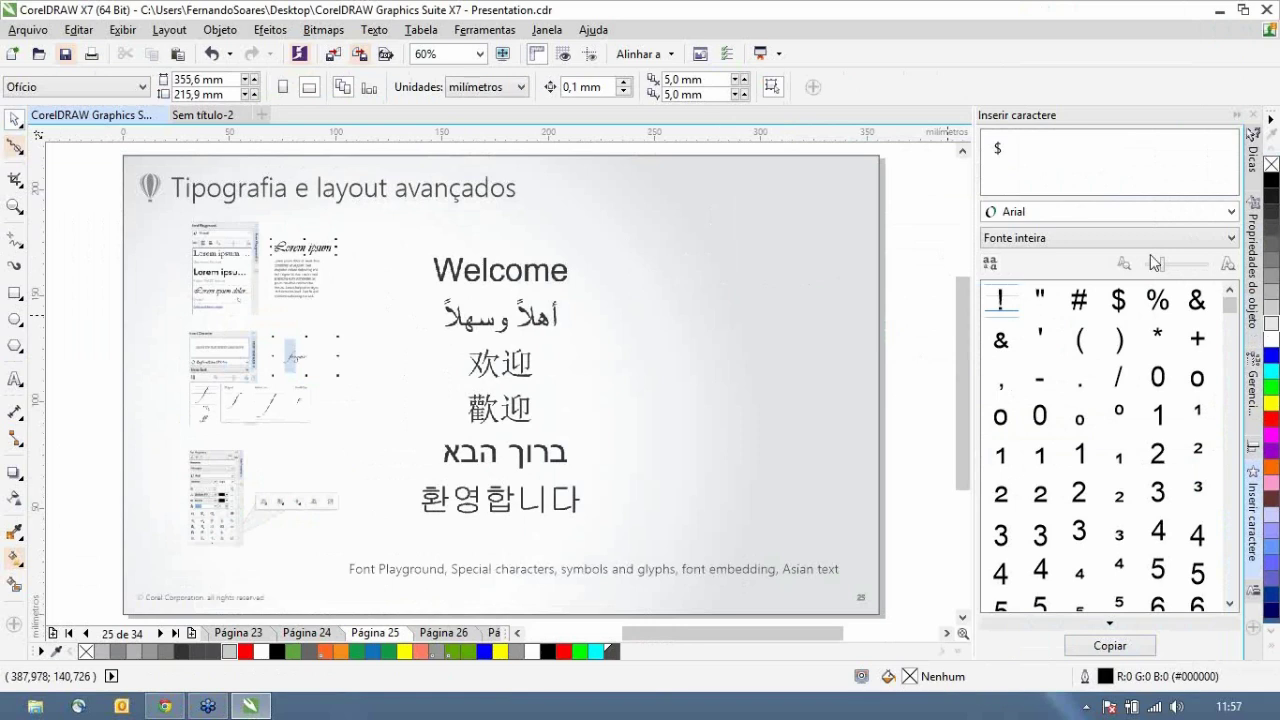
# - Set the Insert Character (Inserir caractere) font to Gabriola
pyautogui.moveTo(1155, 262); pyautogui.dragTo(1135, 262)
pyautogui.click(1143, 212)
pyautogui.moveTo(1129, 238)
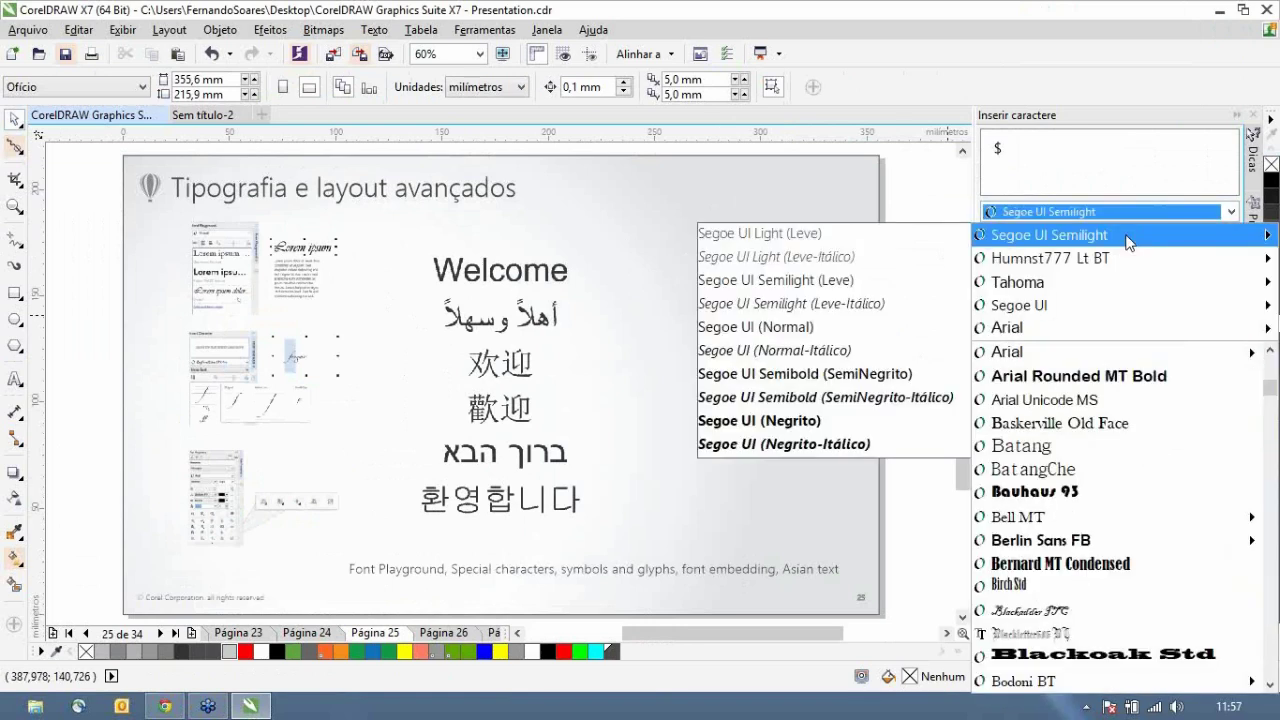
pyautogui.click(1019, 305)
pyautogui.click(1231, 212)
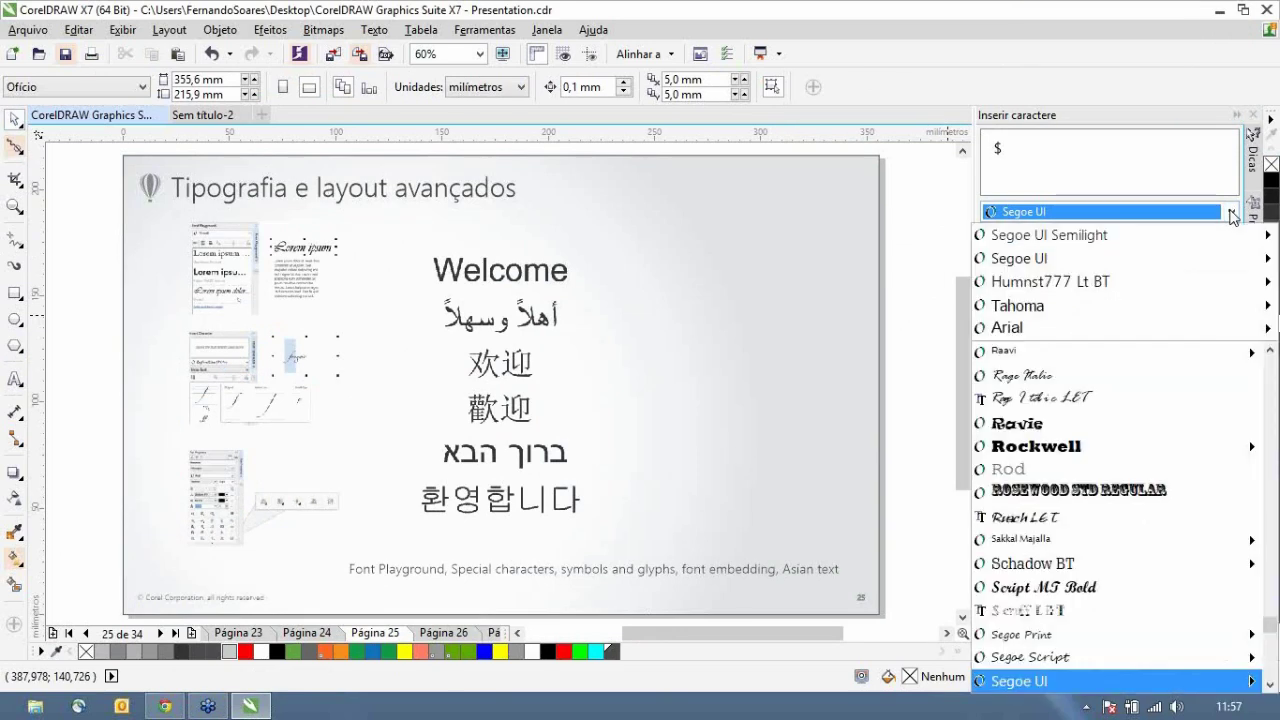
pyautogui.click(1165, 214)
pyautogui.click(1231, 212)
pyautogui.write('g')
pyautogui.press('Return')
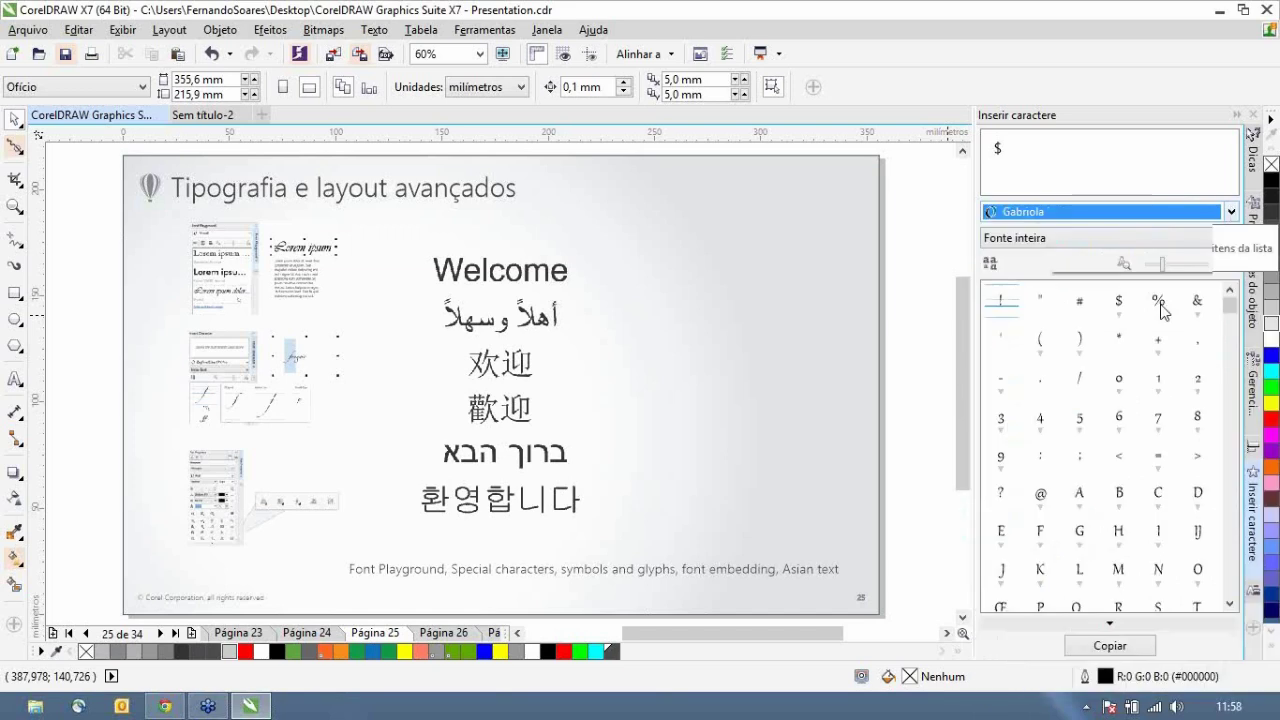
# - Copy the Gabriola Ŵ glyph and paste it beside the Welcome list, enlarged to about 44 × 42 mm
pyautogui.click(1231, 320)
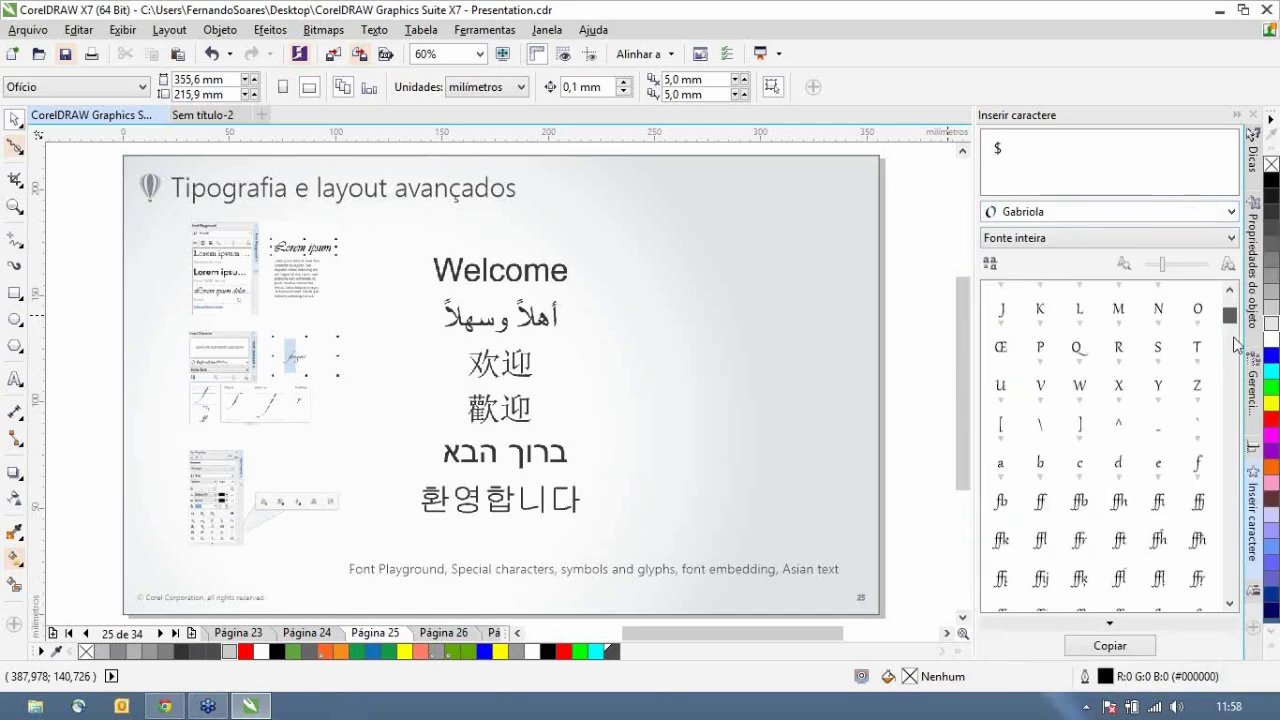
pyautogui.click(1233, 340)
pyautogui.click(1236, 365)
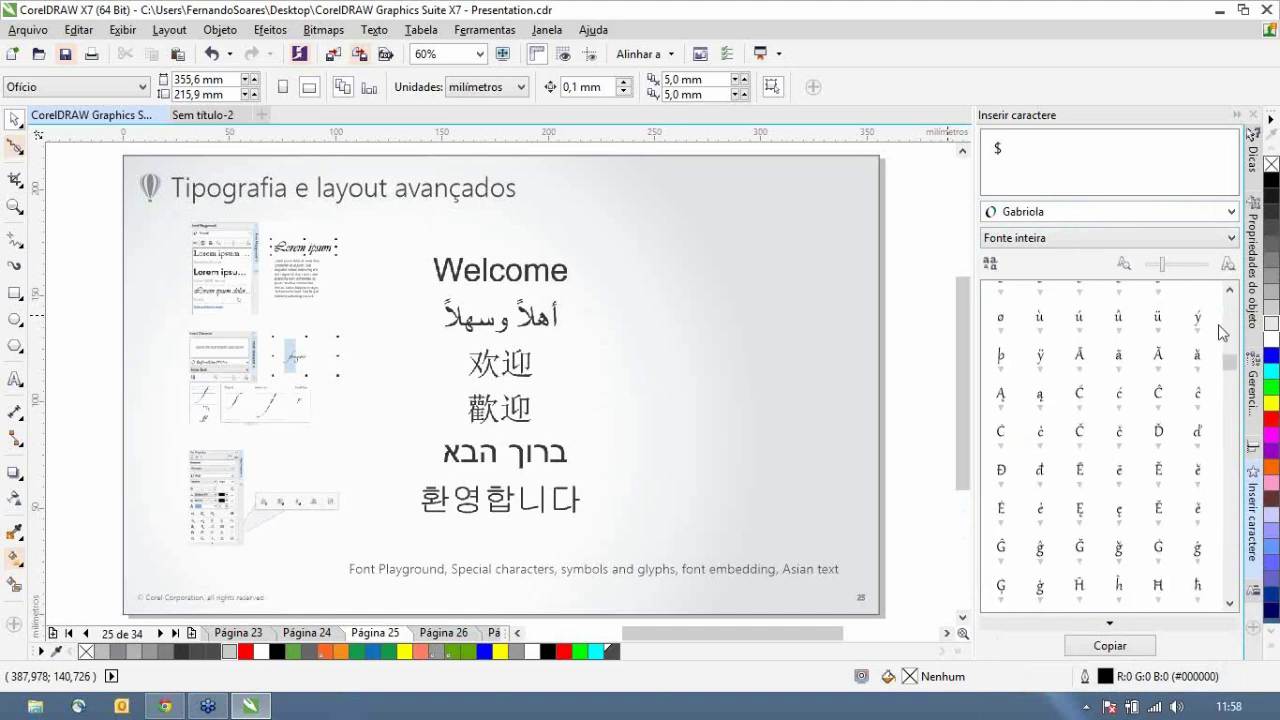
pyautogui.scroll(5, 1228, 331)
pyautogui.click(1233, 328)
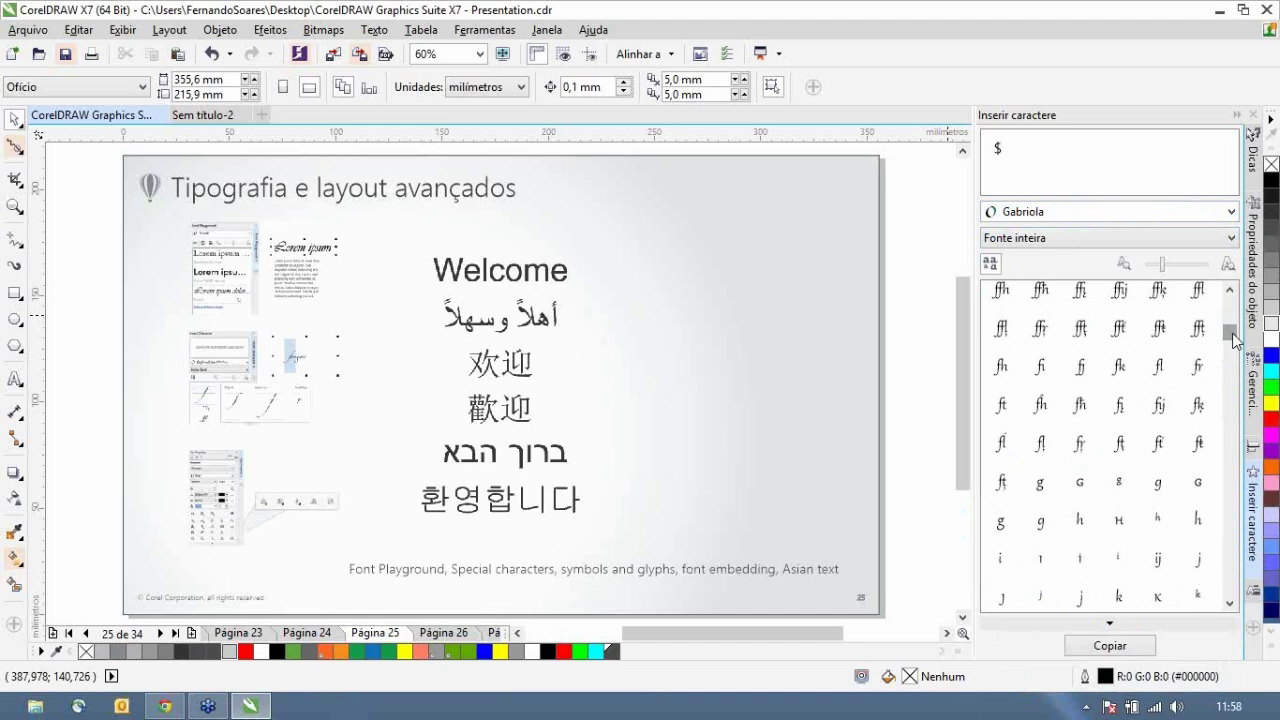
pyautogui.click(1233, 403)
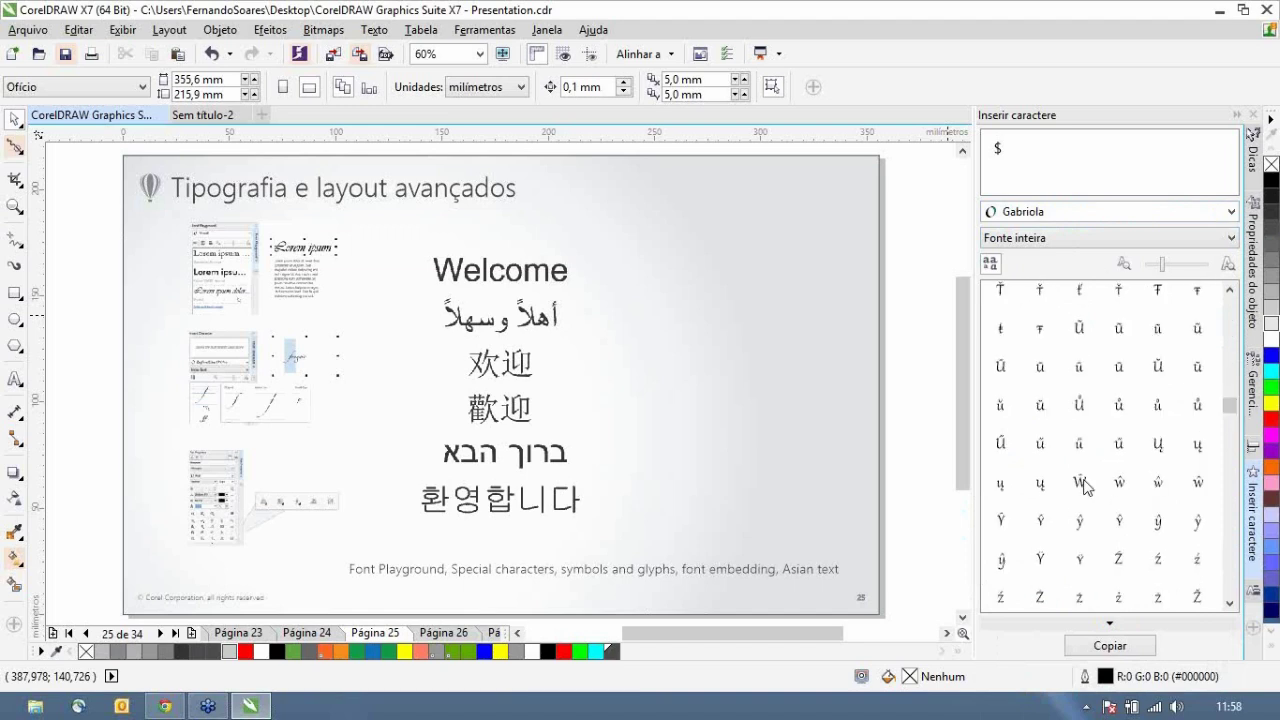
pyautogui.click(1089, 494)
pyautogui.click(1110, 646)
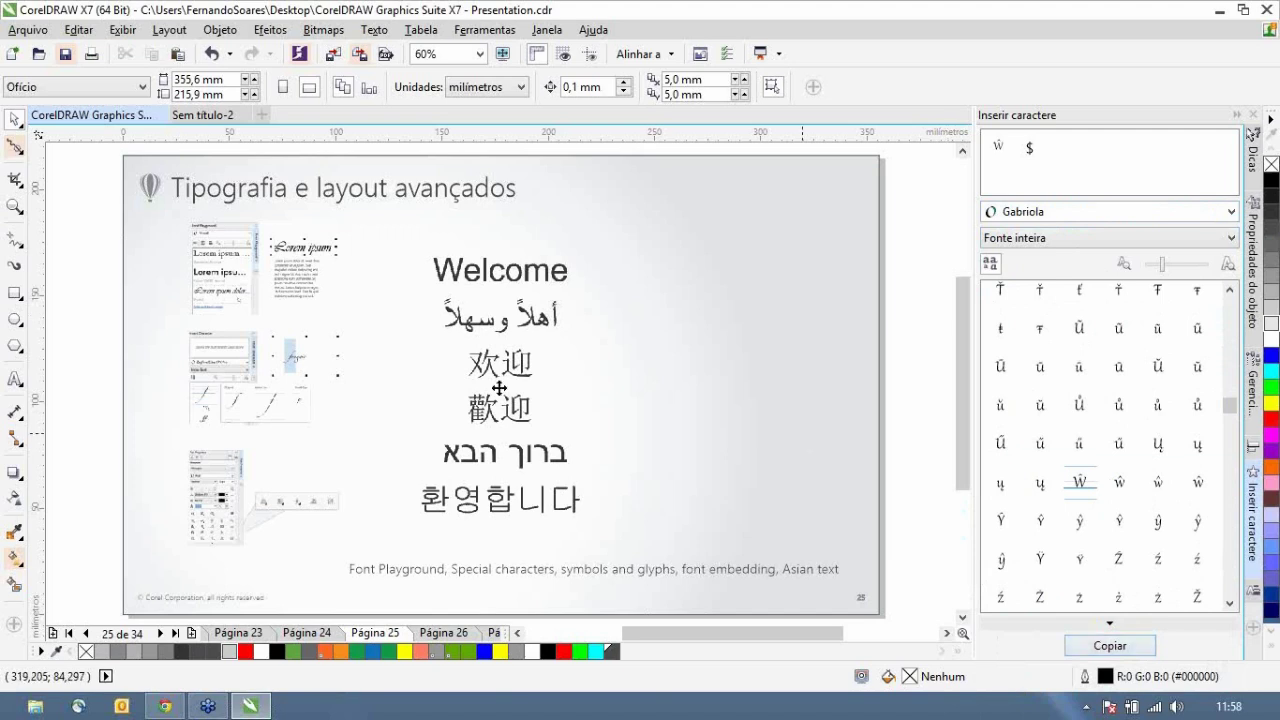
pyautogui.hotkey('ctrl', 'v')
pyautogui.moveTo(498, 388); pyautogui.dragTo(630, 330)
pyautogui.click(665, 375)
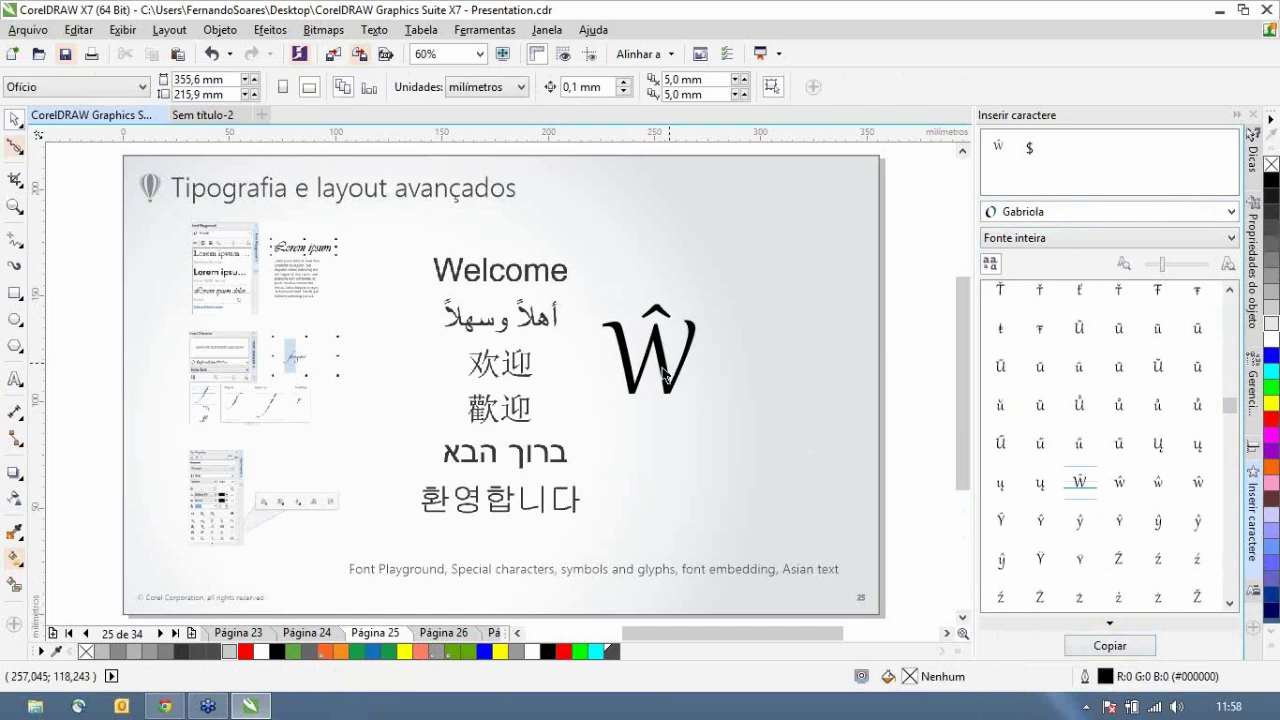
# - Delete the pasted Ŵ glyph from the page
pyautogui.press('Tab')
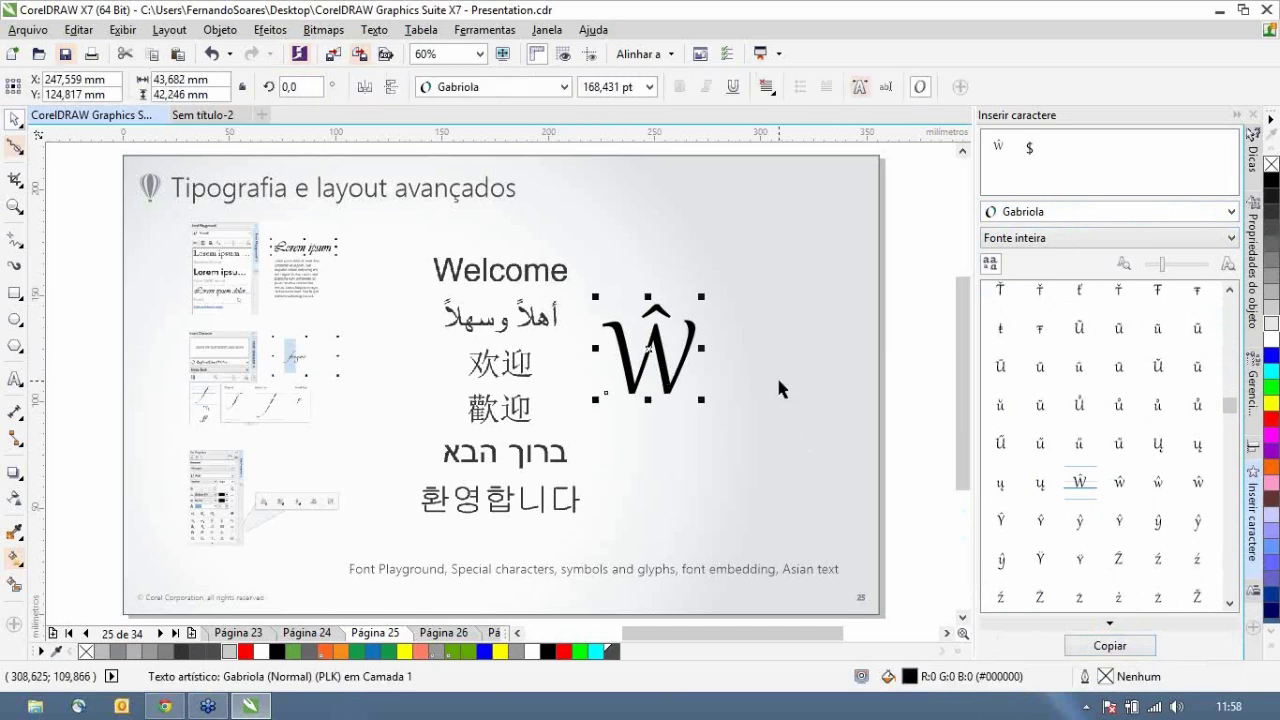
pyautogui.press('Delete')
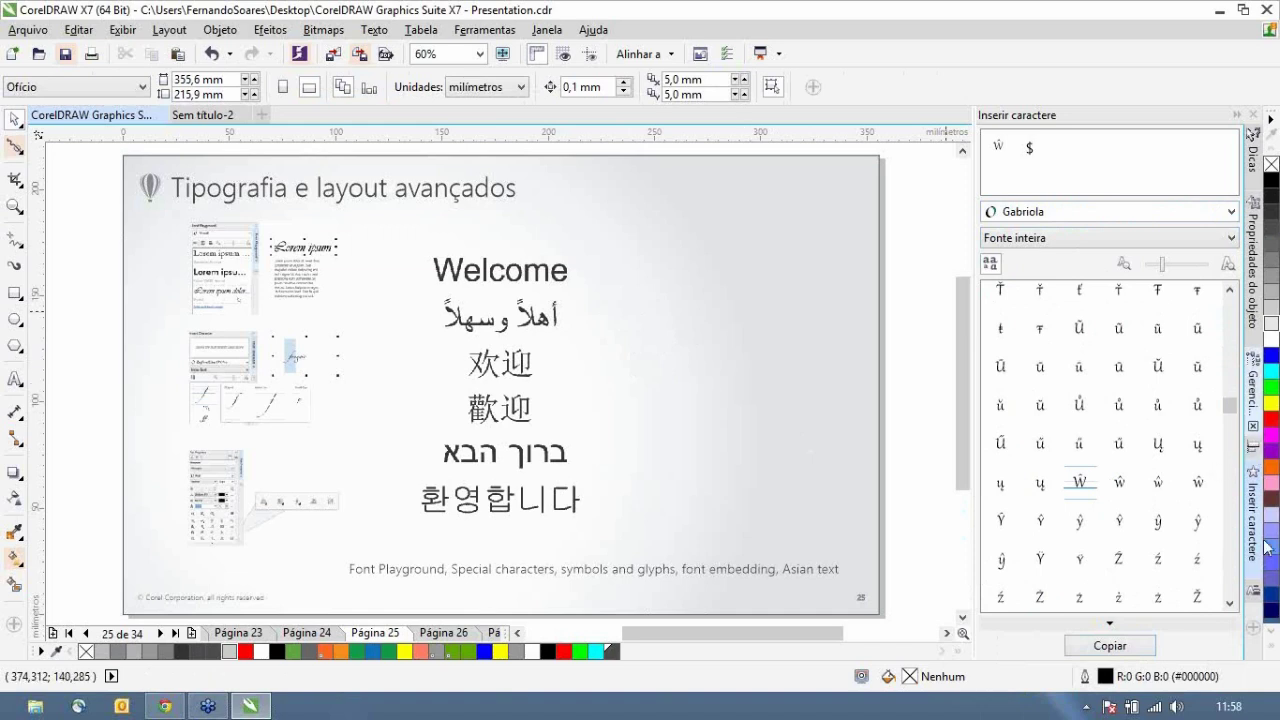
# - Show the object properties and add the artistic text "Teste" in Segoe UI Semilight, 24 pt, beside the Welcome list
pyautogui.click(1253, 592)
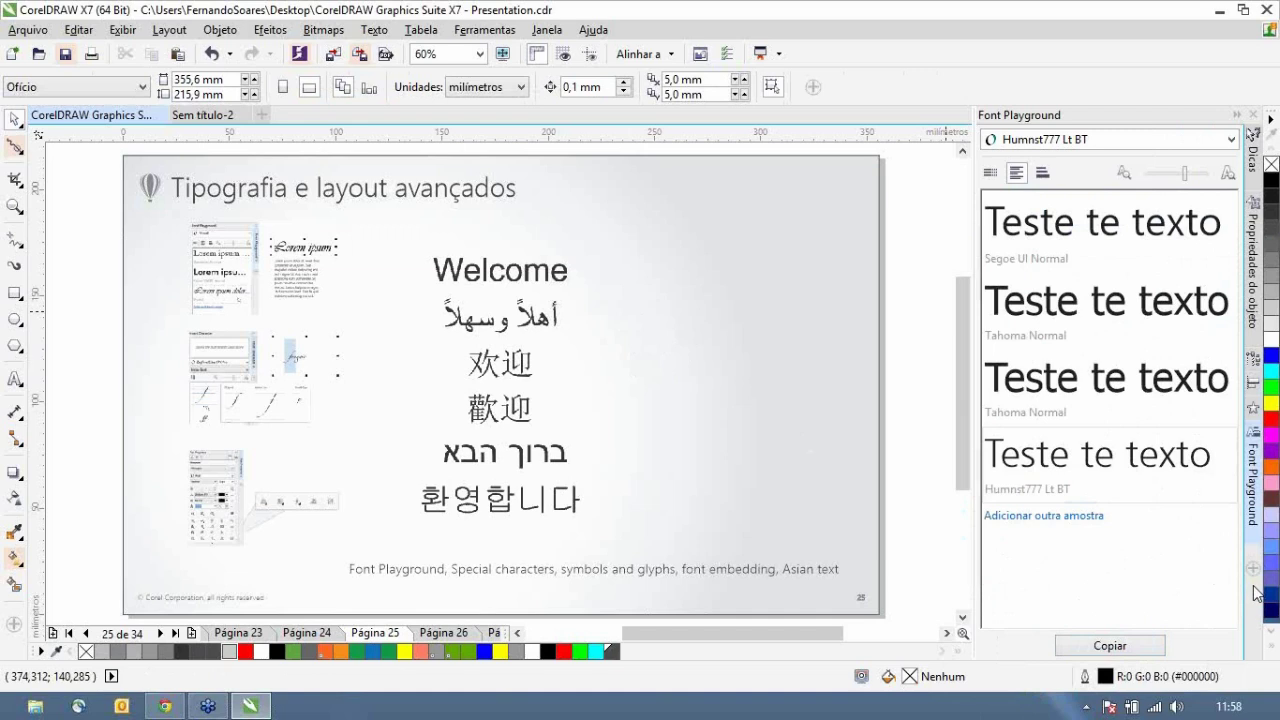
pyautogui.click(1256, 333)
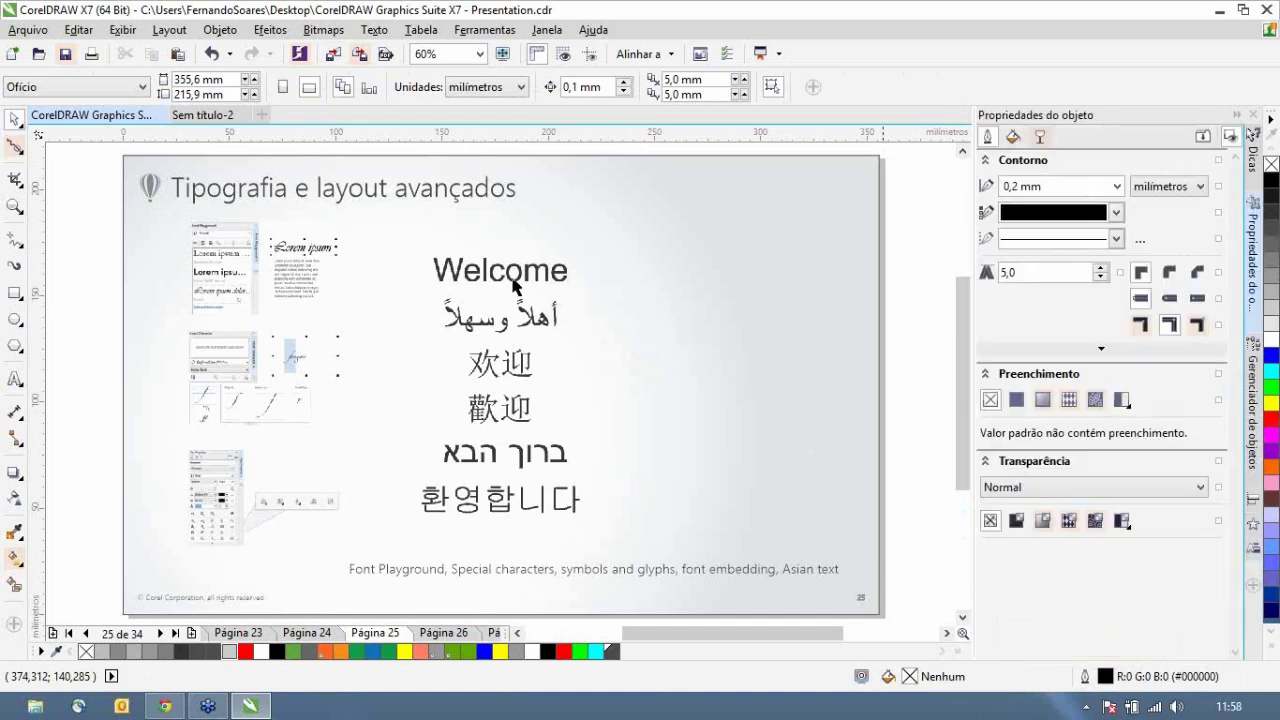
pyautogui.click(513, 285)
pyautogui.click(15, 378)
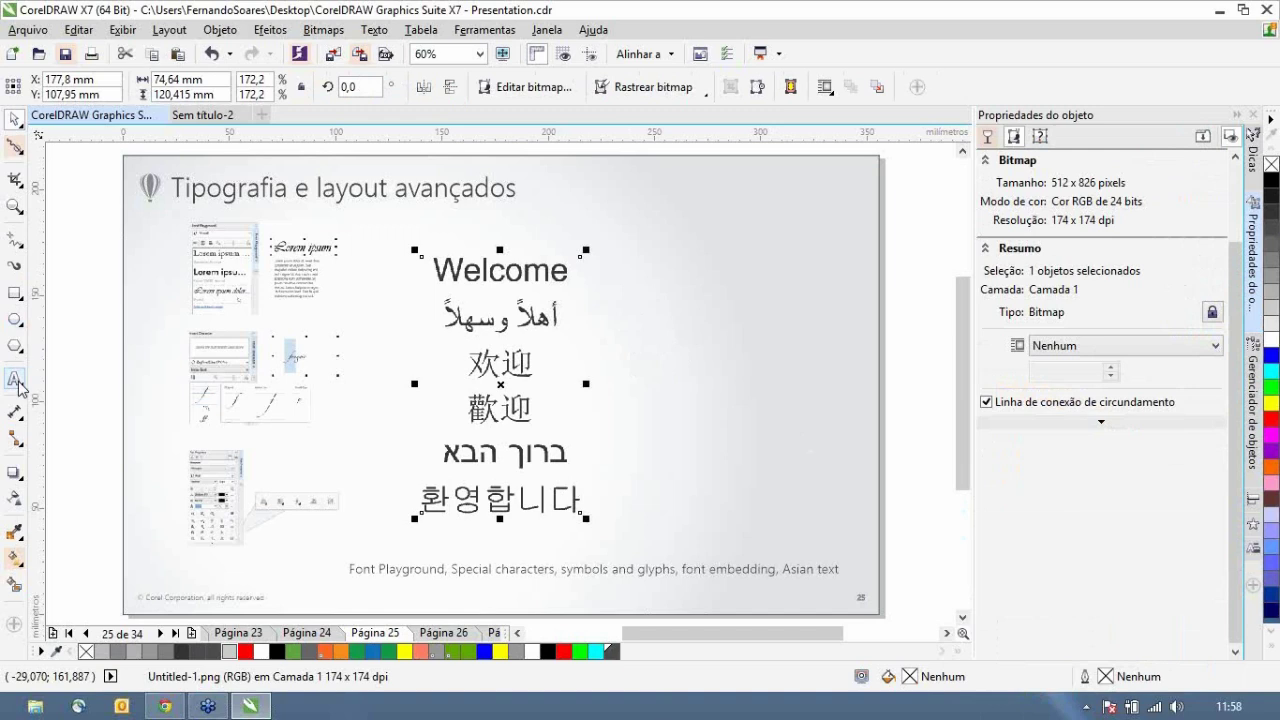
pyautogui.click(652, 290)
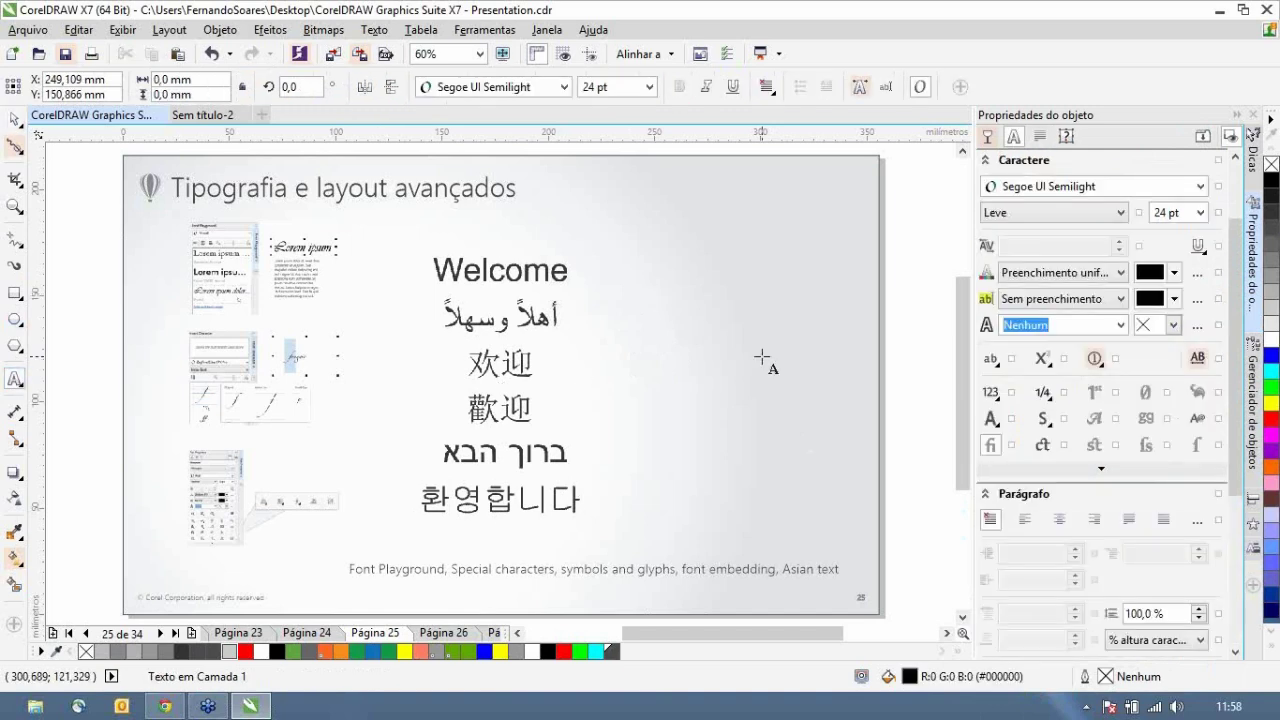
pyautogui.write('Teste')
pyautogui.click(17, 121)
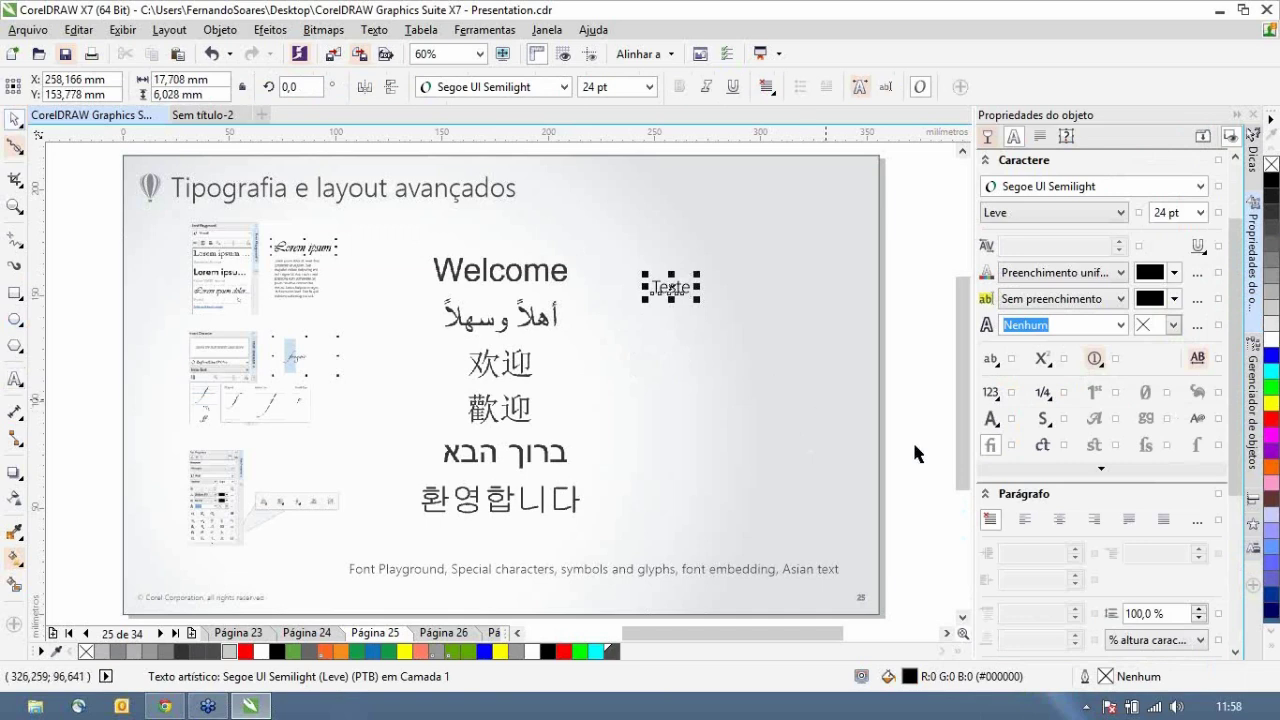
# - Expand the "Teste" text's character properties and examine the additional options down to the Paragraph section
pyautogui.click(1101, 470)
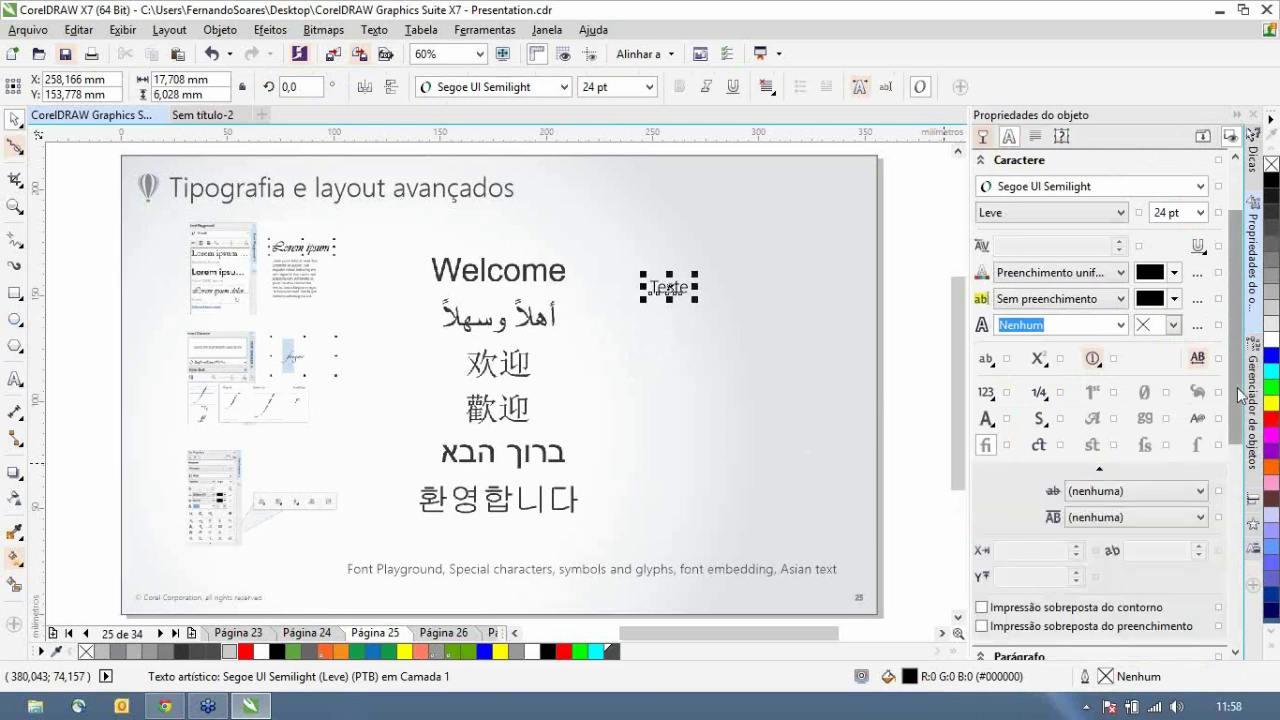
pyautogui.moveTo(1243, 369); pyautogui.dragTo(1233, 421)
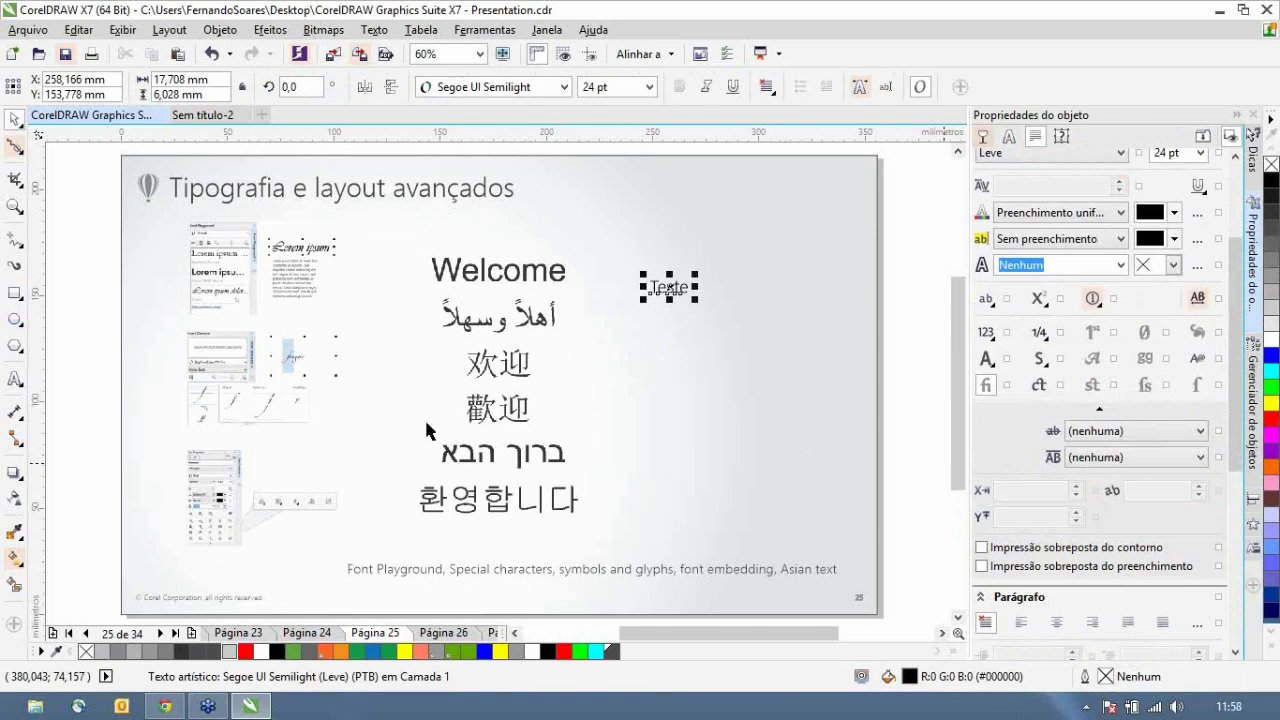
pyautogui.click(742, 377)
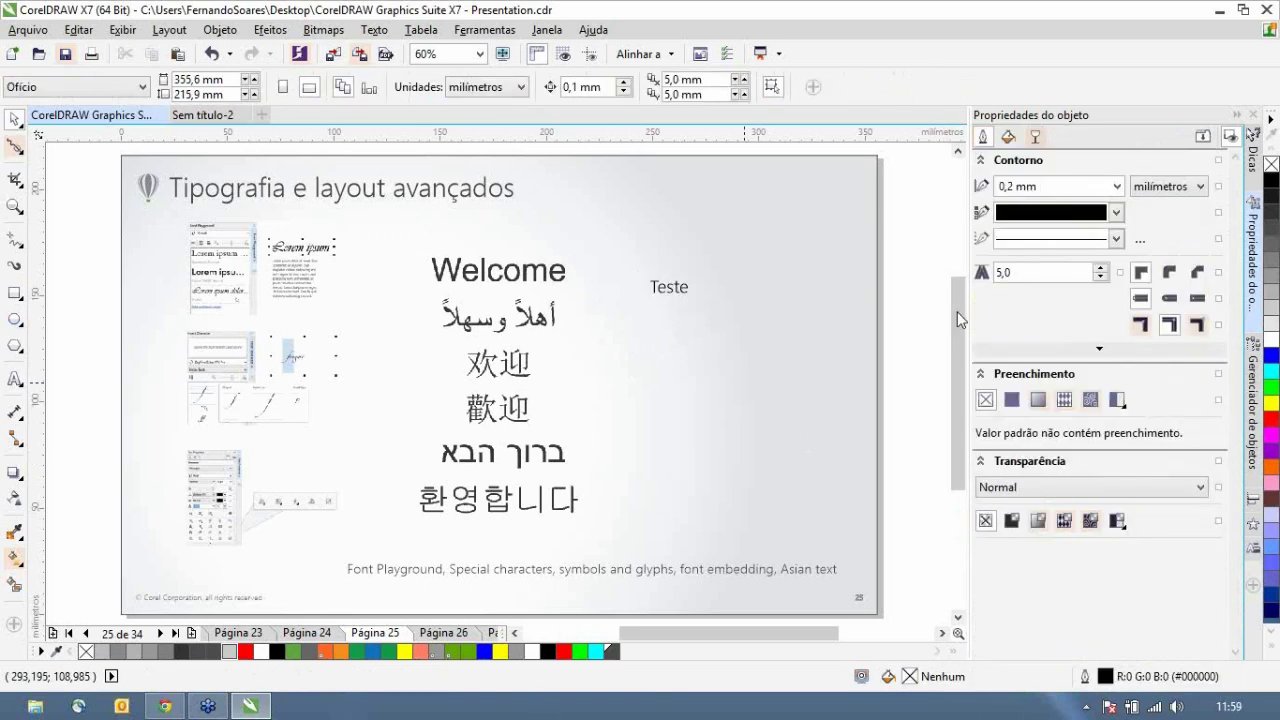
# - Collapse the object properties and open page 26's aerial city photo for bitmap editing in a maximized Corel PHOTO-PAINT window
pyautogui.scroll(-1, 957, 311)
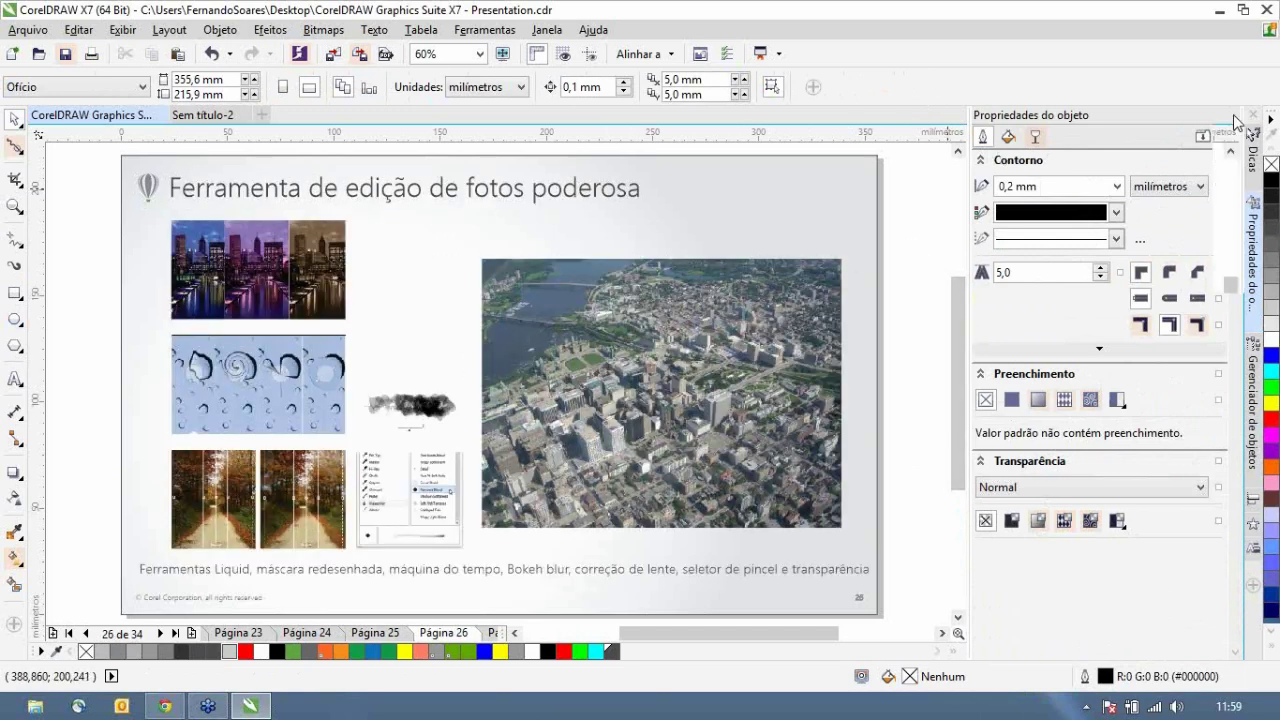
pyautogui.click(1236, 118)
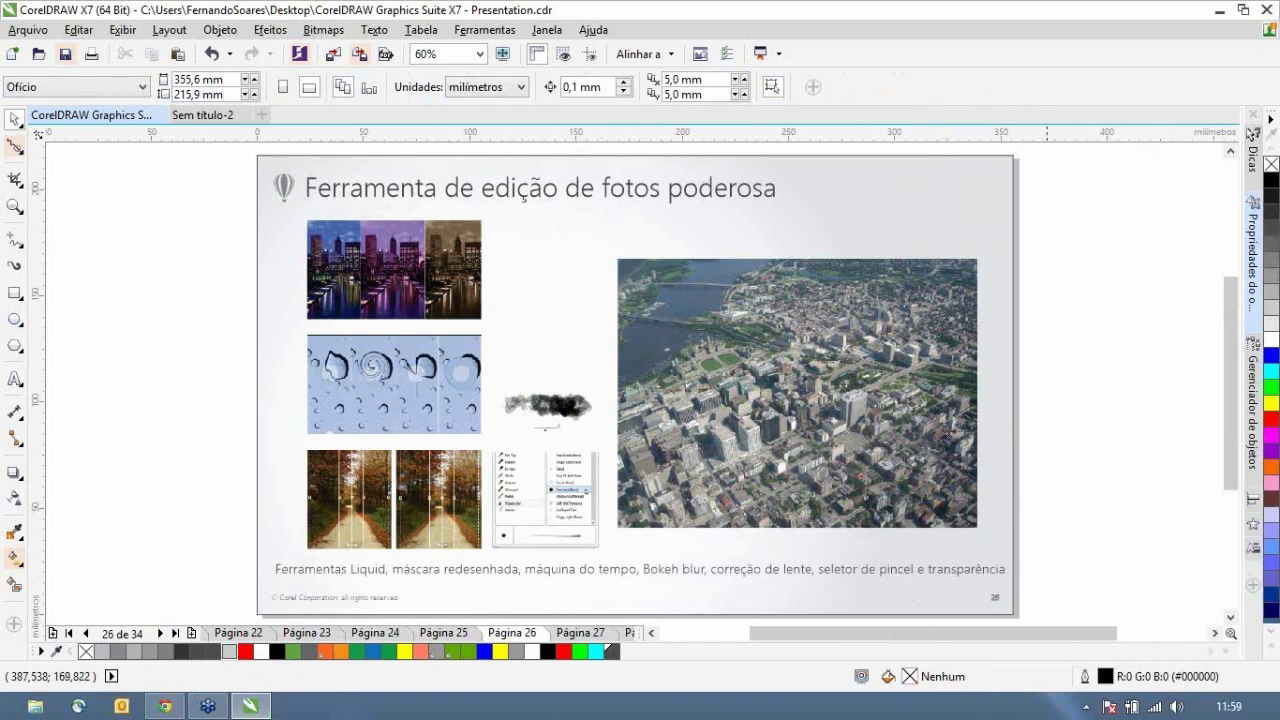
pyautogui.press('Tab')
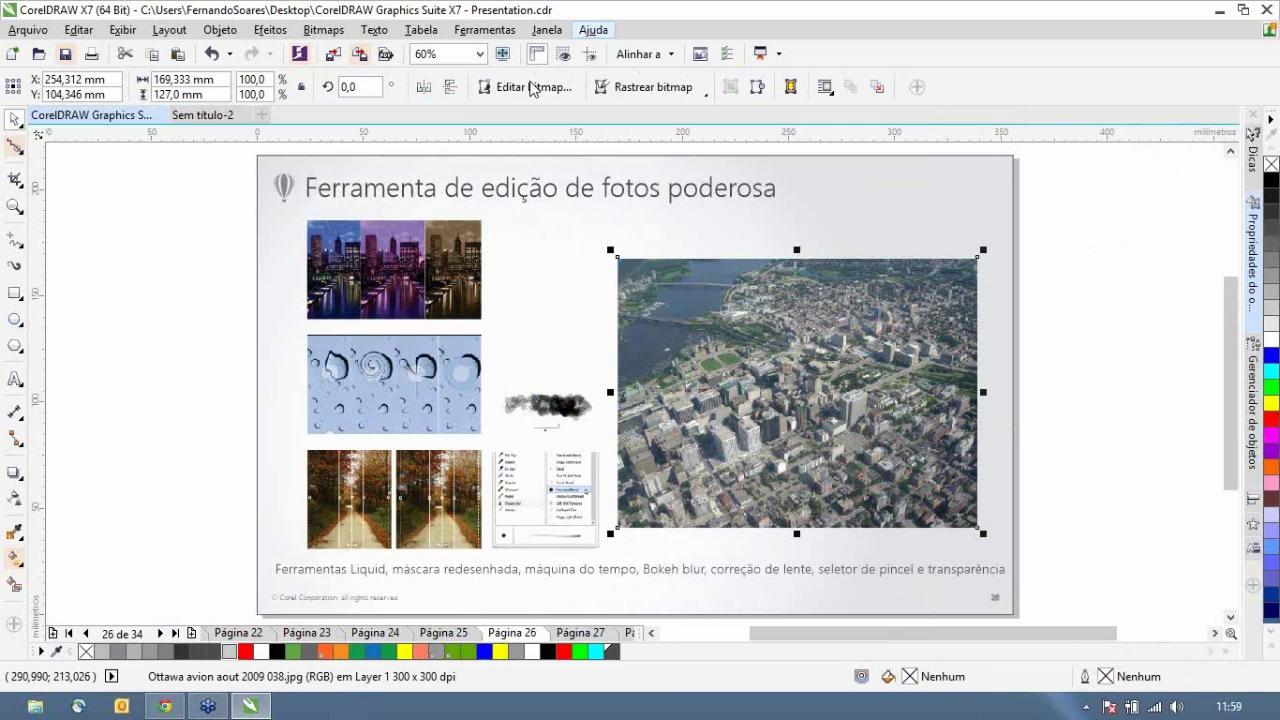
pyautogui.click(533, 88)
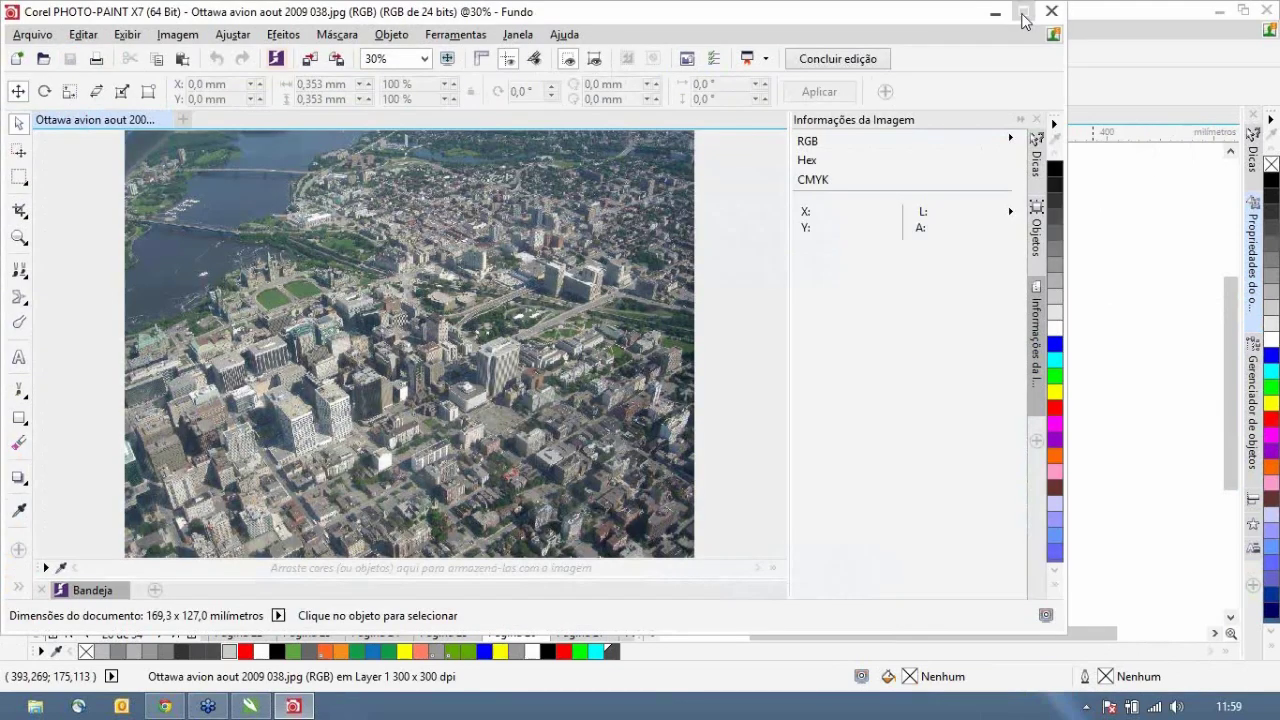
pyautogui.click(1023, 12)
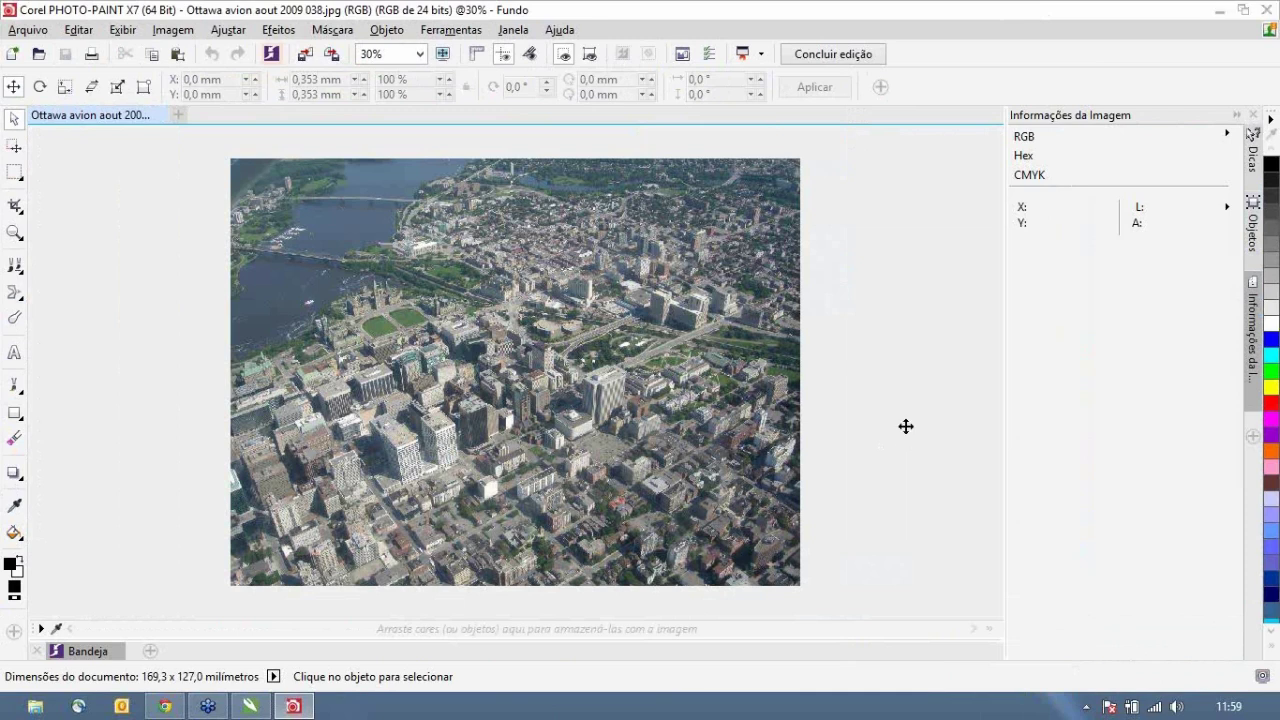
pyautogui.hotkey('alt', 'F4')
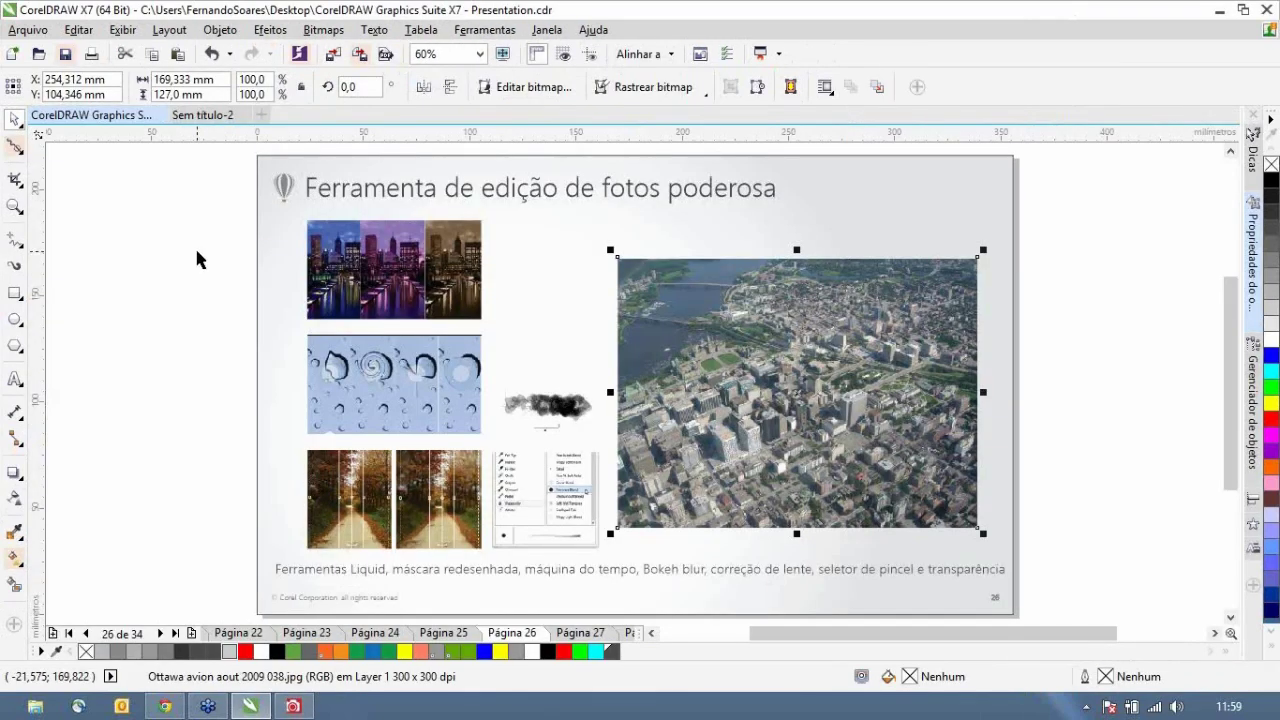
pyautogui.press('Escape')
pyautogui.click(15, 146)
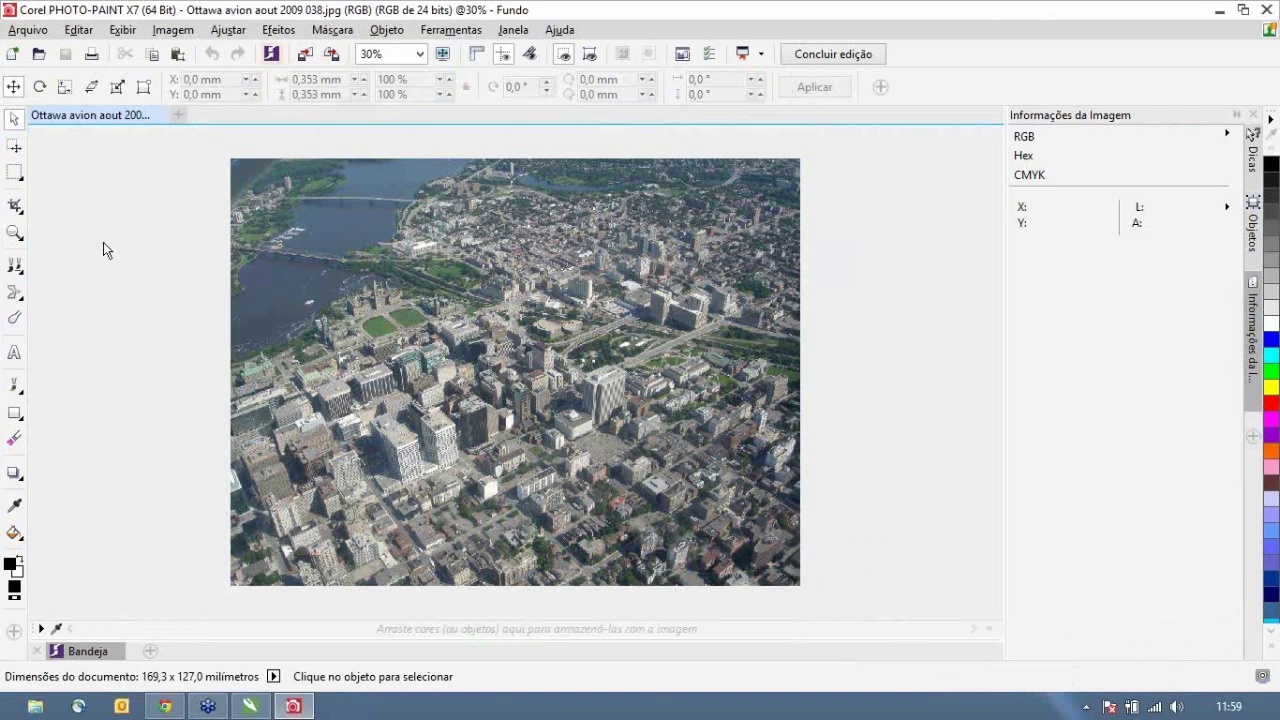
# - Smear the riverside building's central tower in the aerial photo with the Liquid Smear tool (Esfregaço de líquido)
pyautogui.click(14, 232)
pyautogui.moveTo(269, 247); pyautogui.dragTo(430, 377)
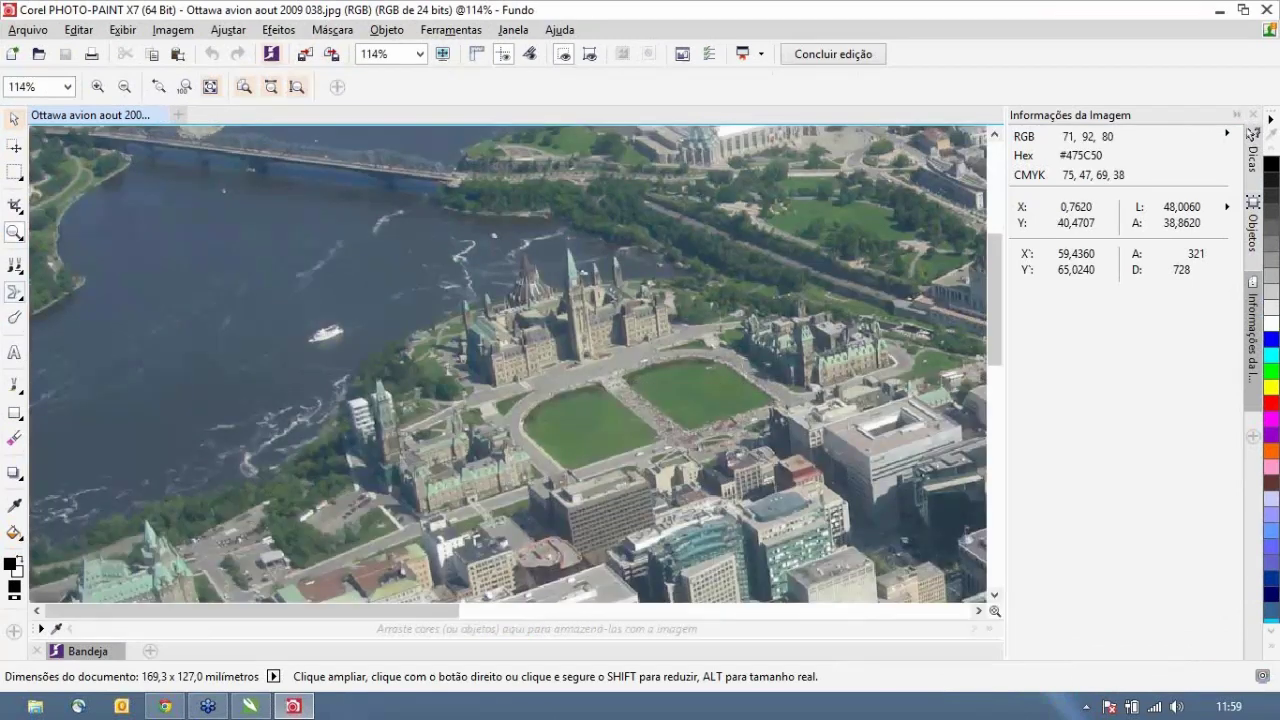
pyautogui.click(14, 291)
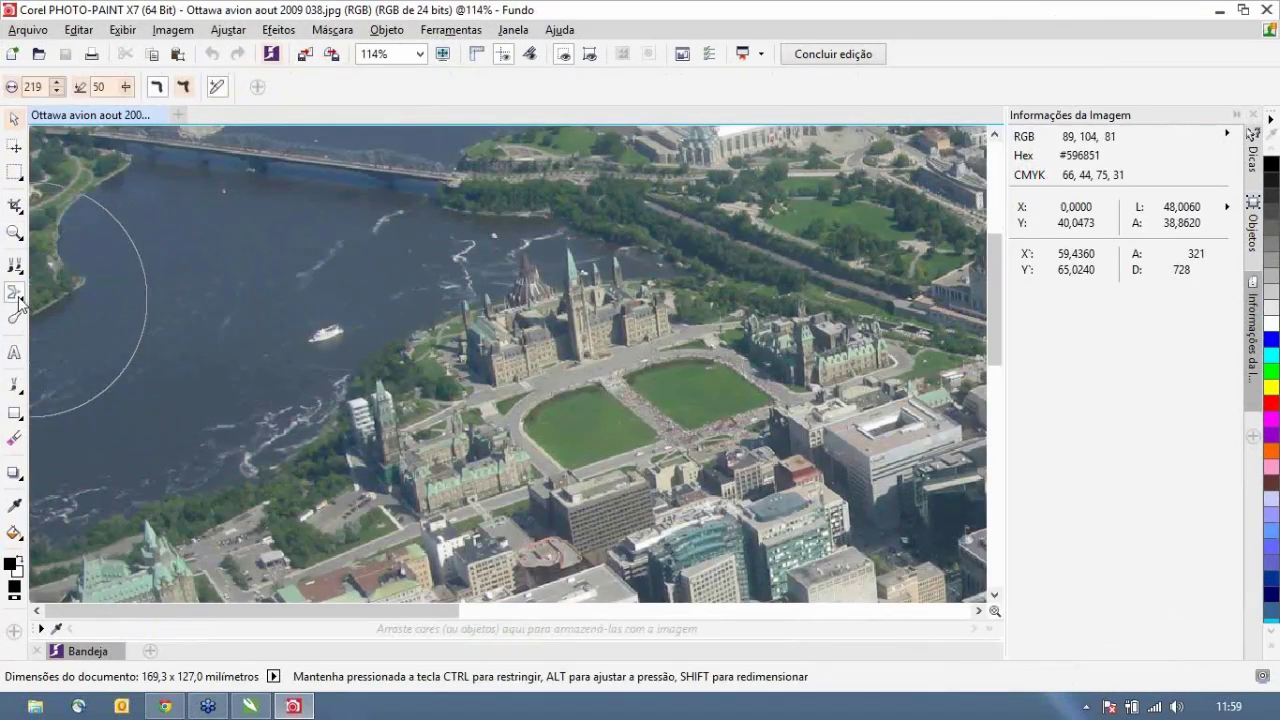
pyautogui.click(540, 300)
pyautogui.moveTo(571, 290)
pyautogui.mouseDown()
pyautogui.moveTo(551, 300)
pyautogui.moveTo(569, 300)
pyautogui.moveTo(555, 312)
pyautogui.mouseUp()
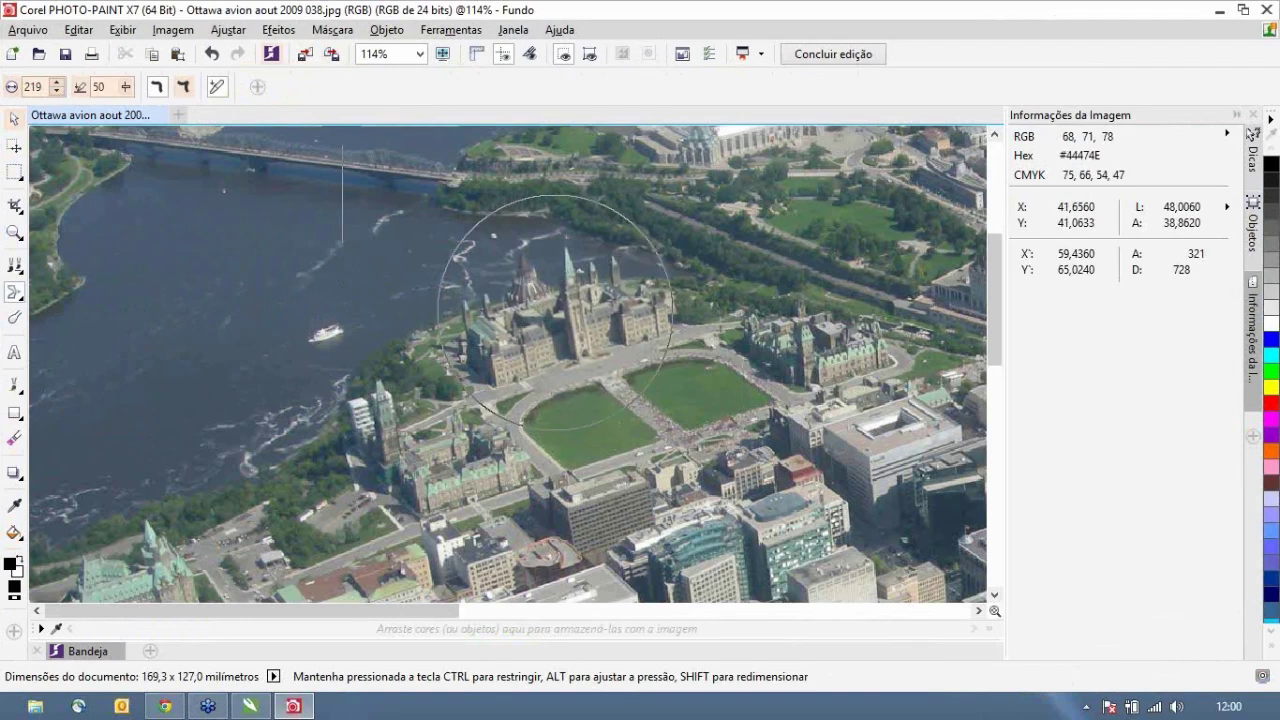
# - Twist the riverside building in the aerial photo into a swirl with the Liquid Twirl tool (Giro de líquido)
pyautogui.click(20, 298)
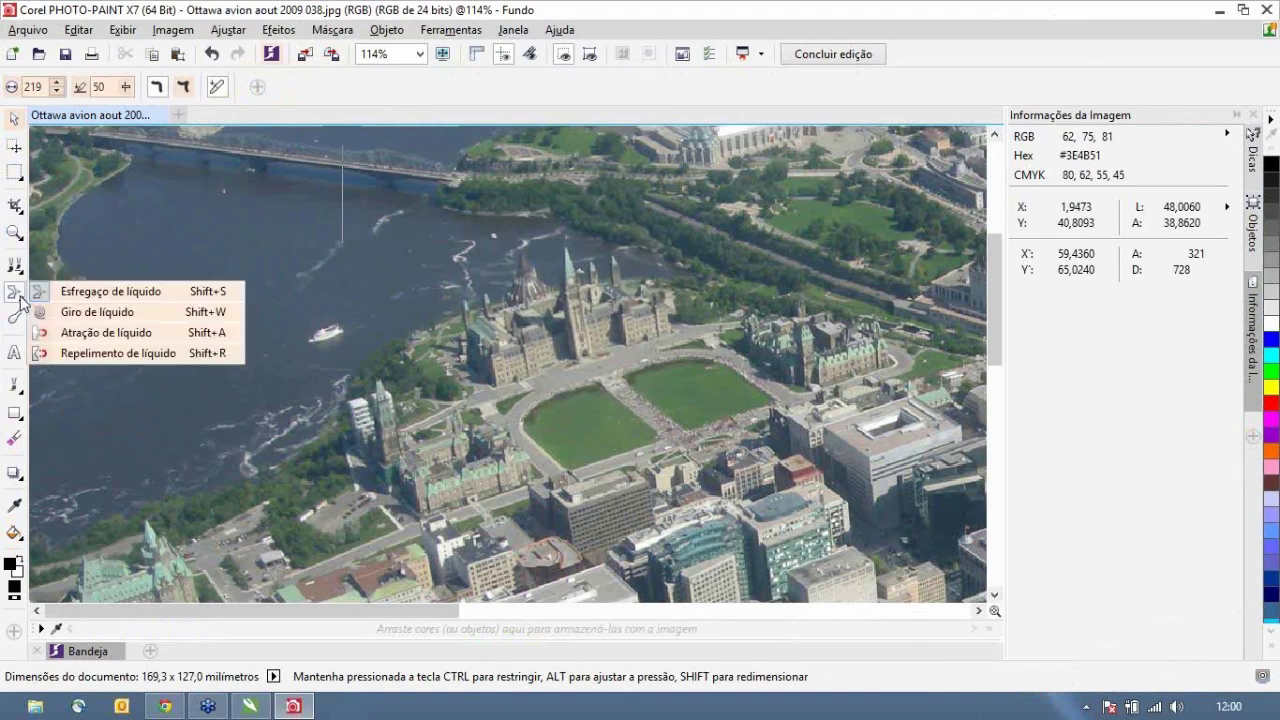
pyautogui.click(97, 312)
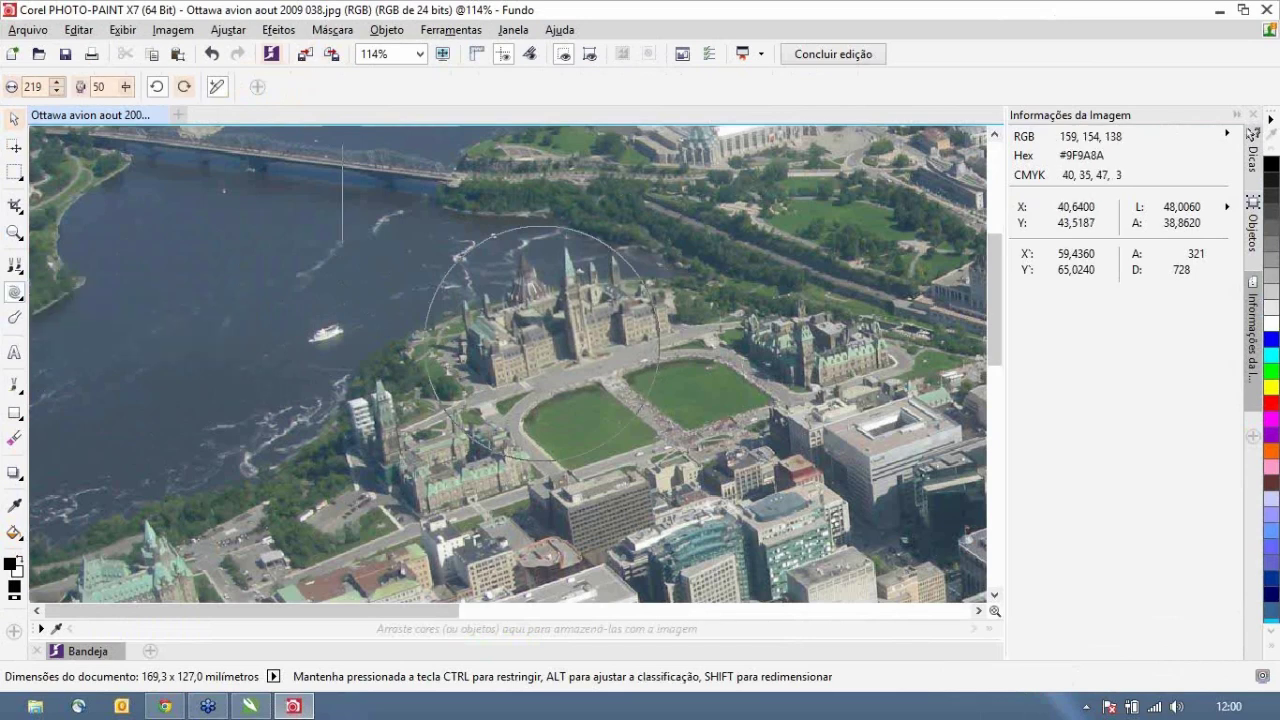
pyautogui.moveTo(568, 292); pyautogui.dragTo(553, 337)
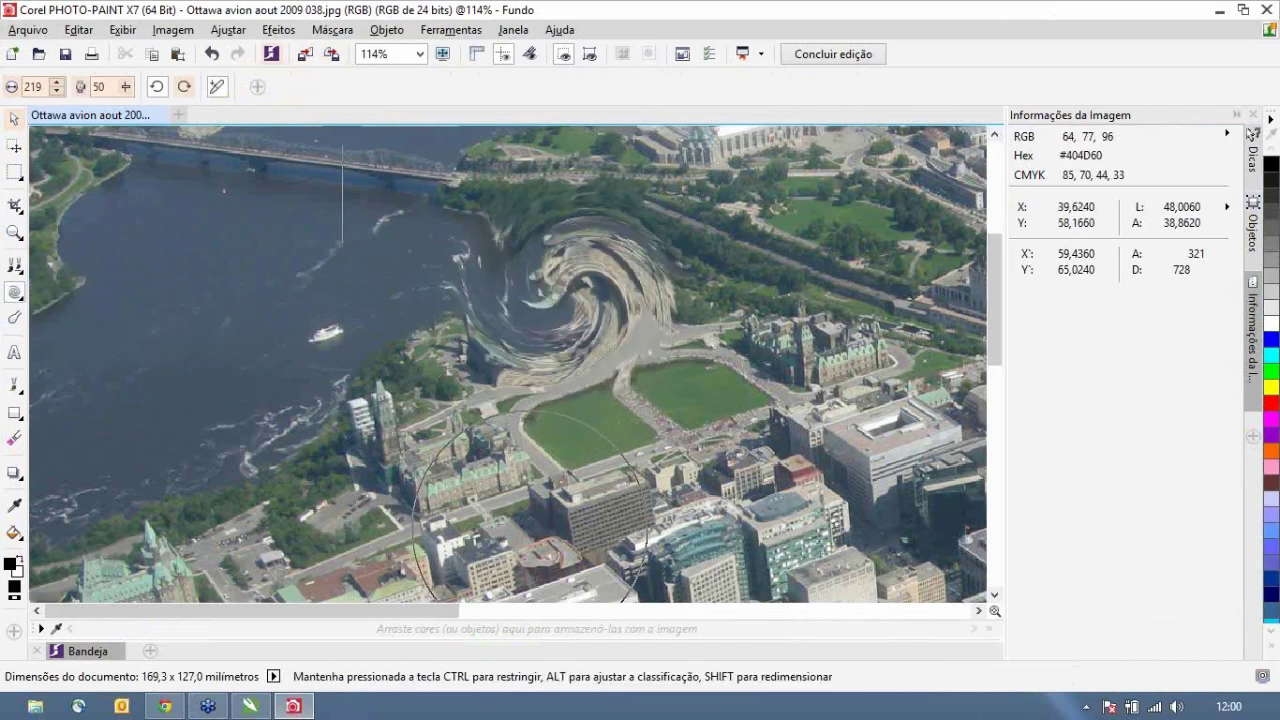
# - Pull in the white boat on the river with the Liquid Attract tool (Atração de líquido) and fit the whole photo in view
pyautogui.click(16, 299)
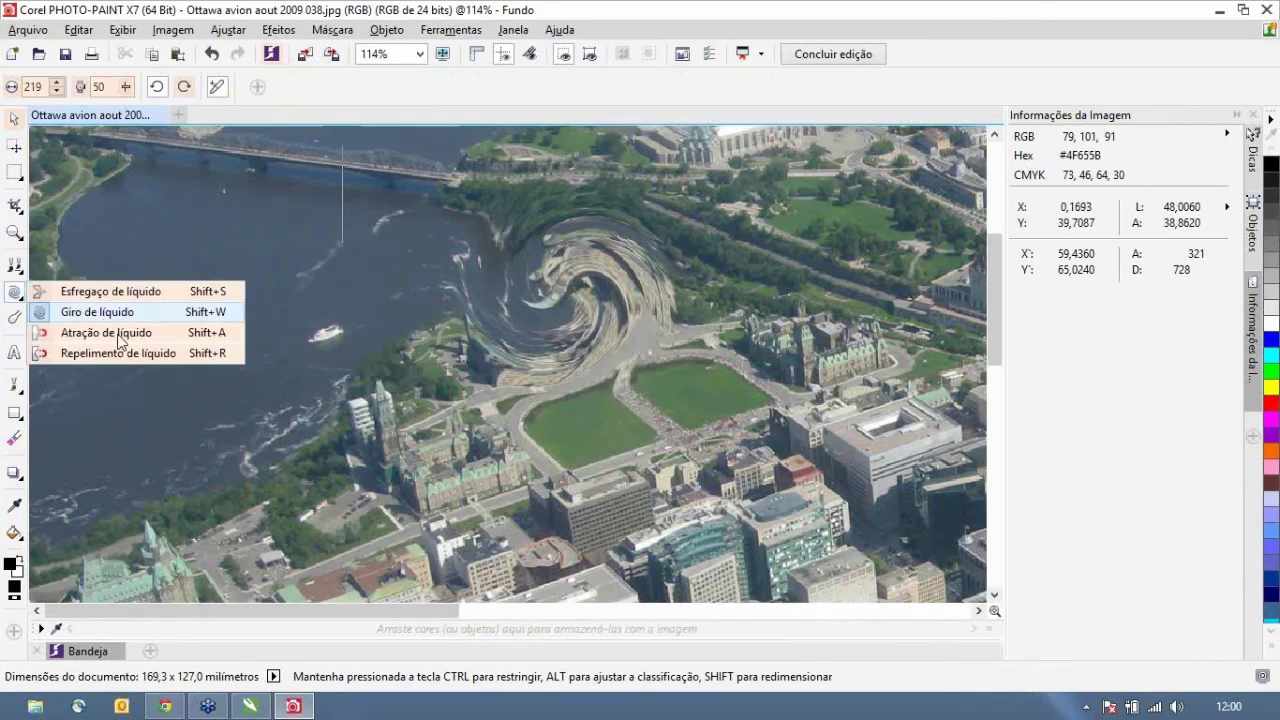
pyautogui.click(128, 335)
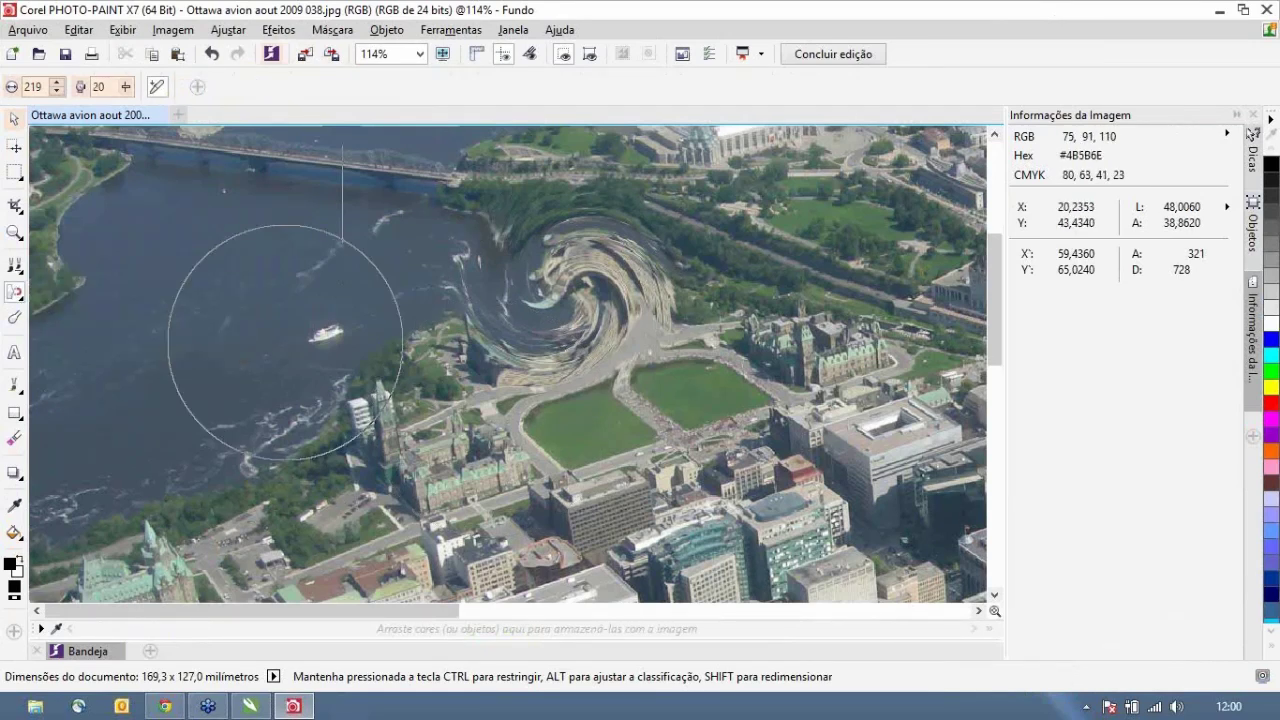
pyautogui.moveTo(307, 322); pyautogui.dragTo(325, 331)
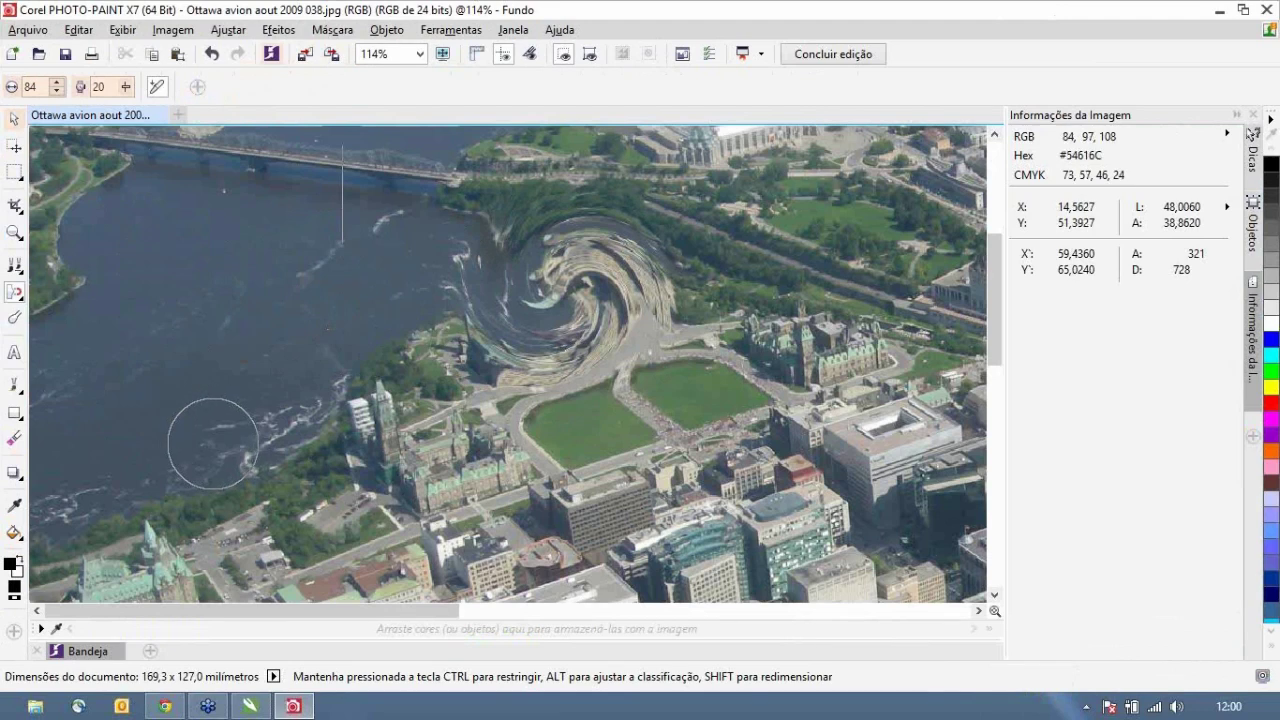
pyautogui.press('F4')
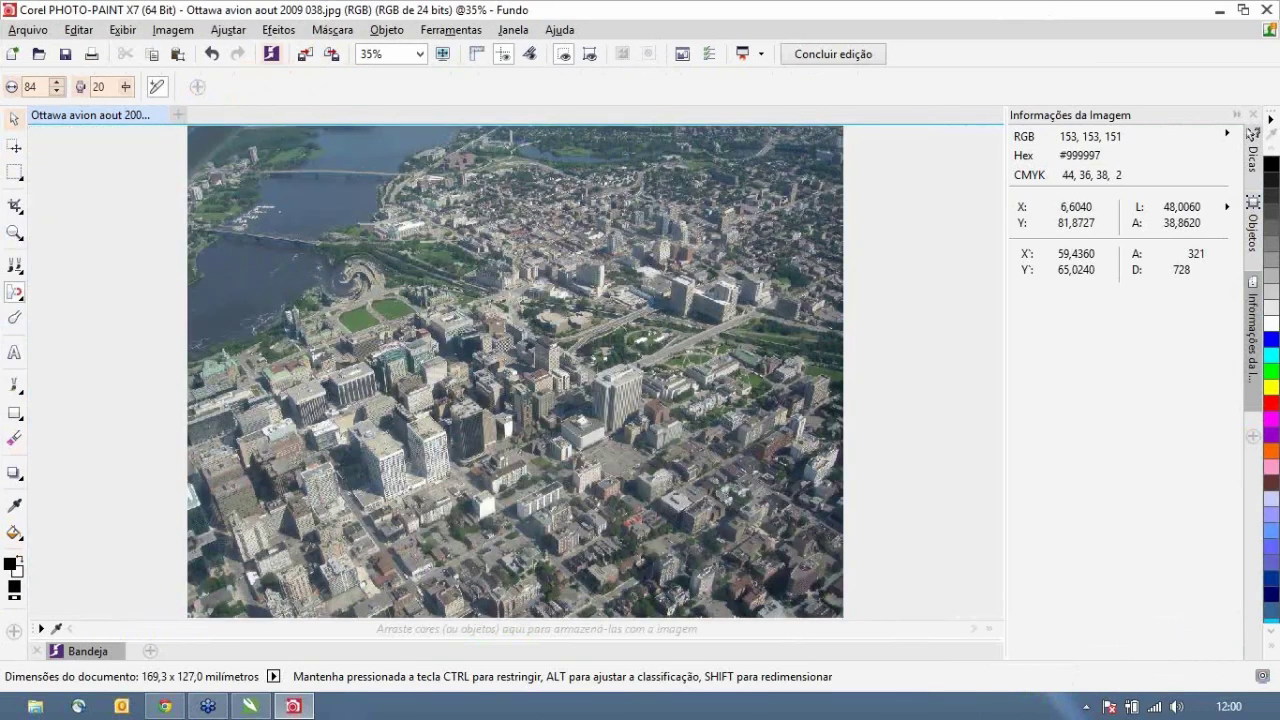
# - Open the recently used file 01-liquid.psd
pyautogui.click(24, 30)
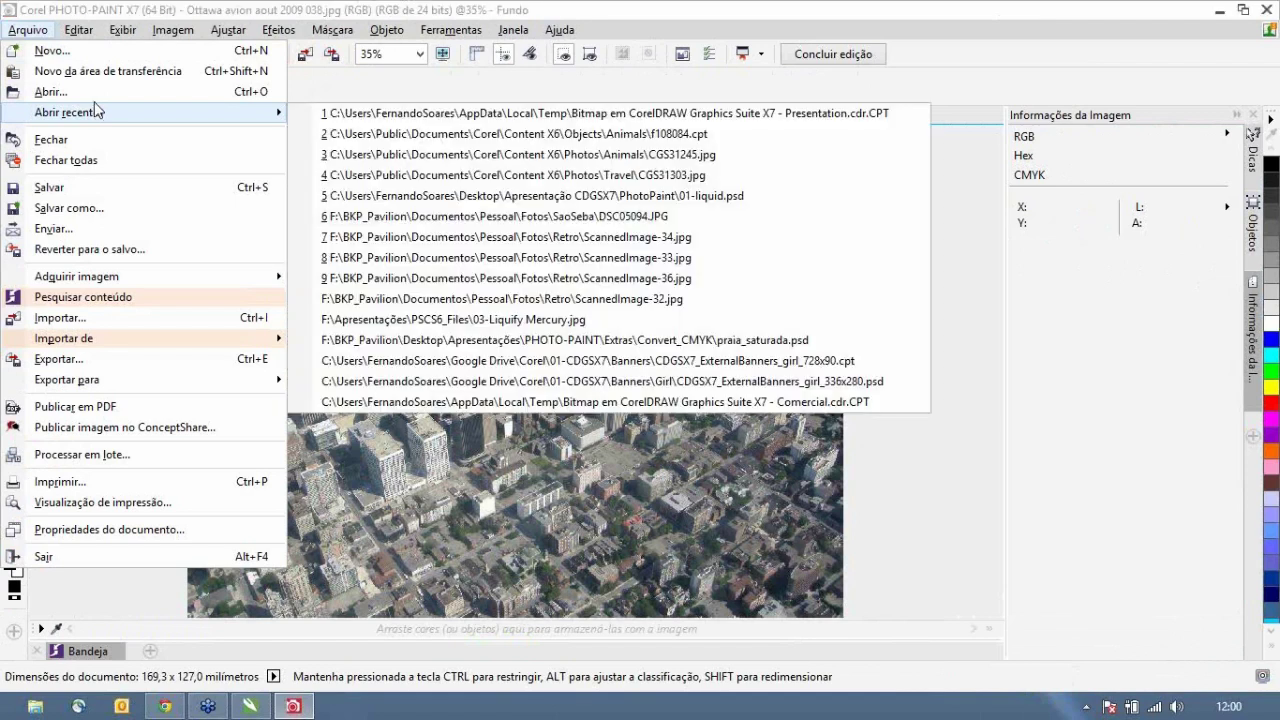
pyautogui.moveTo(103, 113)
pyautogui.click(614, 197)
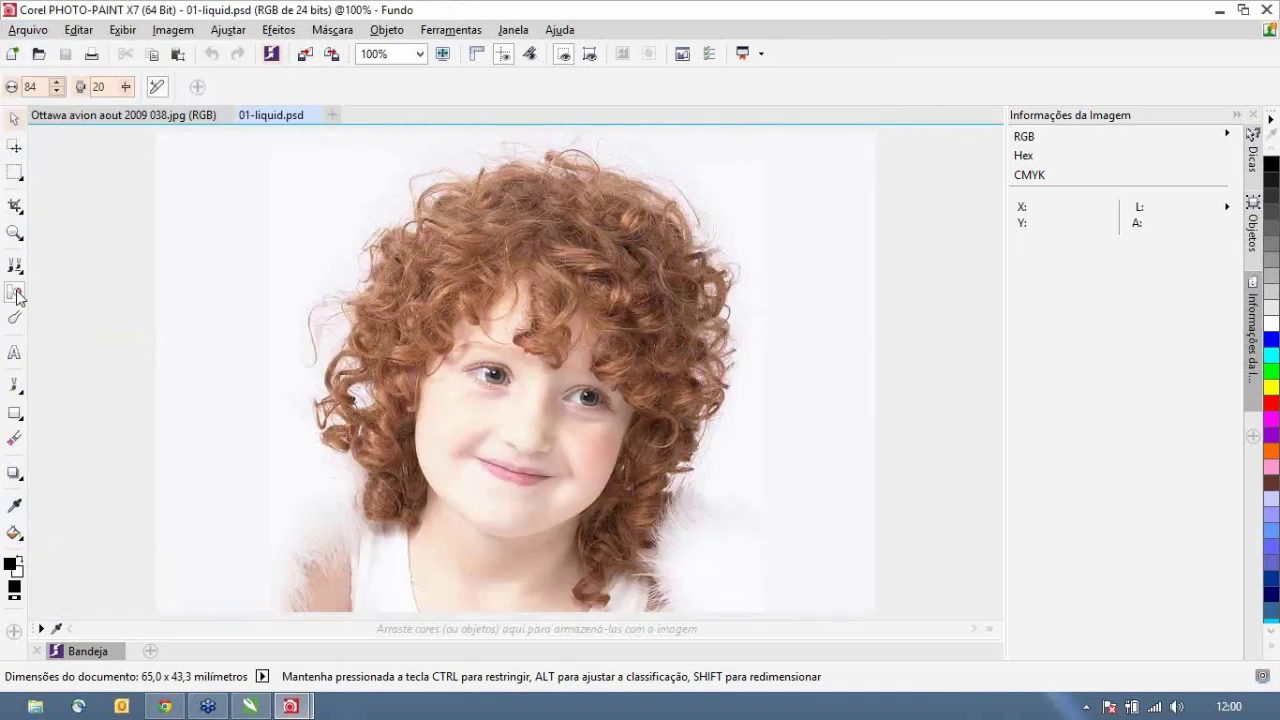
# - Push the curls and face contour of the girl's portrait inward along her cheeks with the Liquid Smear tool (Esfregaço de líquido)
pyautogui.click(17, 294)
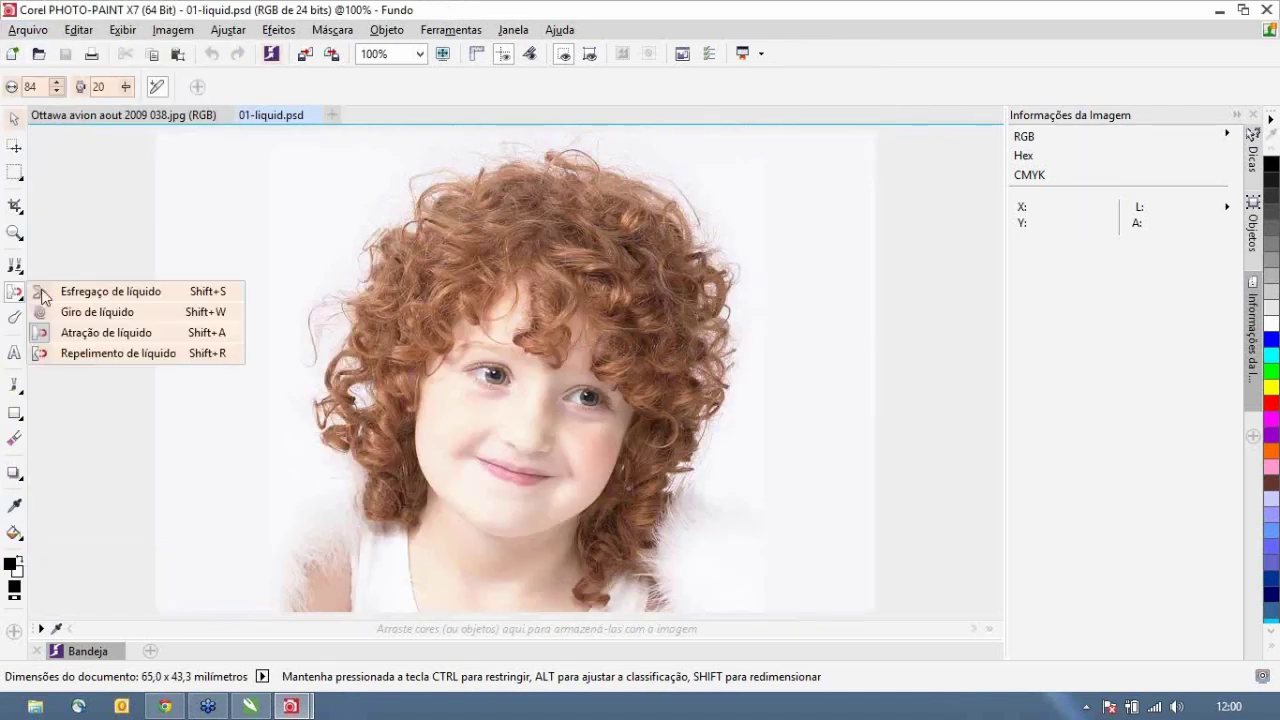
pyautogui.click(110, 291)
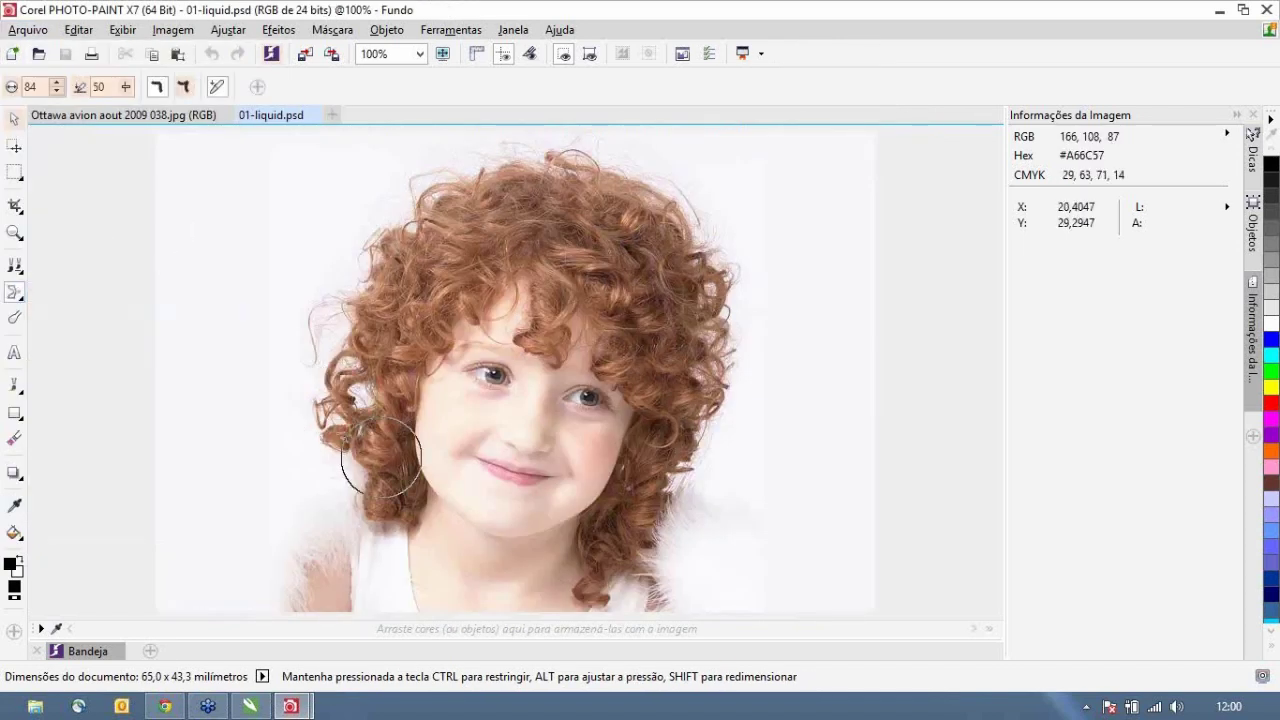
pyautogui.moveTo(409, 457)
pyautogui.mouseDown()
pyautogui.moveTo(420, 443)
pyautogui.moveTo(408, 442)
pyautogui.moveTo(434, 491)
pyautogui.moveTo(415, 478)
pyautogui.mouseUp()
pyautogui.moveTo(597, 491)
pyautogui.mouseDown()
pyautogui.moveTo(611, 472)
pyautogui.moveTo(571, 523)
pyautogui.moveTo(617, 506)
pyautogui.moveTo(731, 519)
pyautogui.moveTo(419, 492)
pyautogui.moveTo(434, 429)
pyautogui.moveTo(425, 455)
pyautogui.moveTo(443, 466)
pyautogui.moveTo(429, 466)
pyautogui.moveTo(439, 495)
pyautogui.mouseUp()
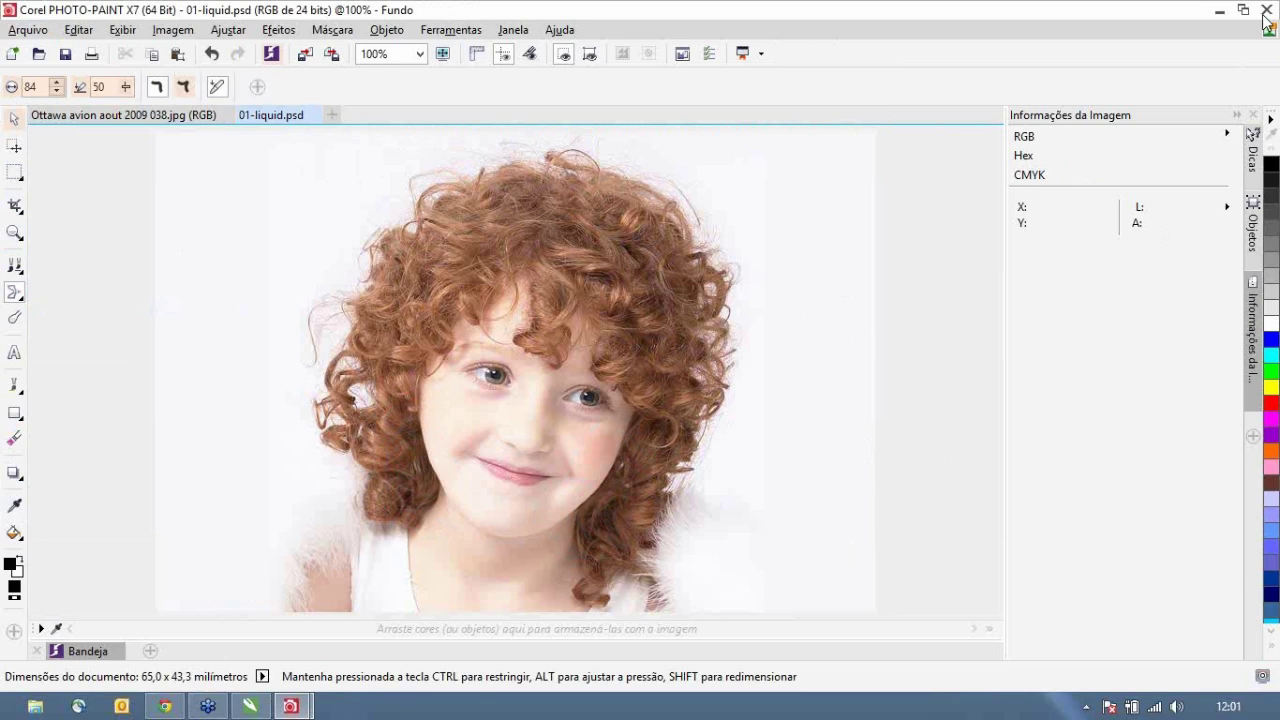
# - Show the object list (Objetos) and close 01-liquid.psd without saving the changes
pyautogui.click(1252, 225)
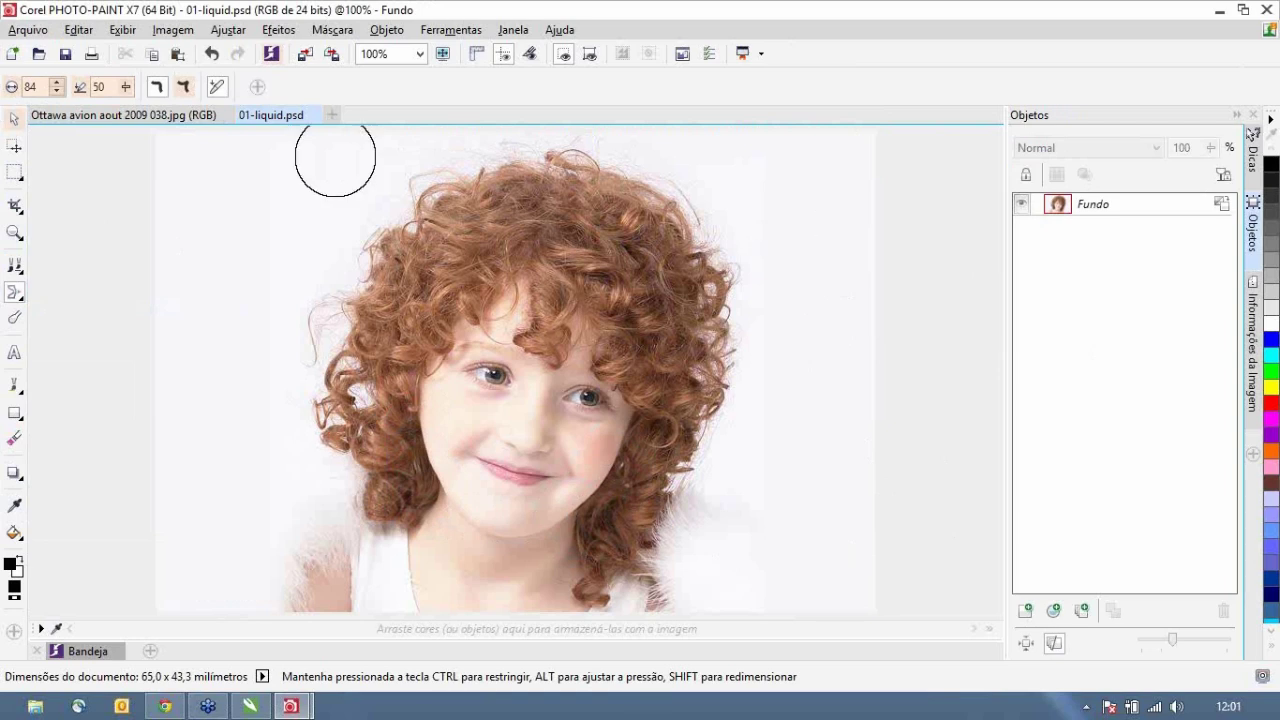
pyautogui.click(313, 115)
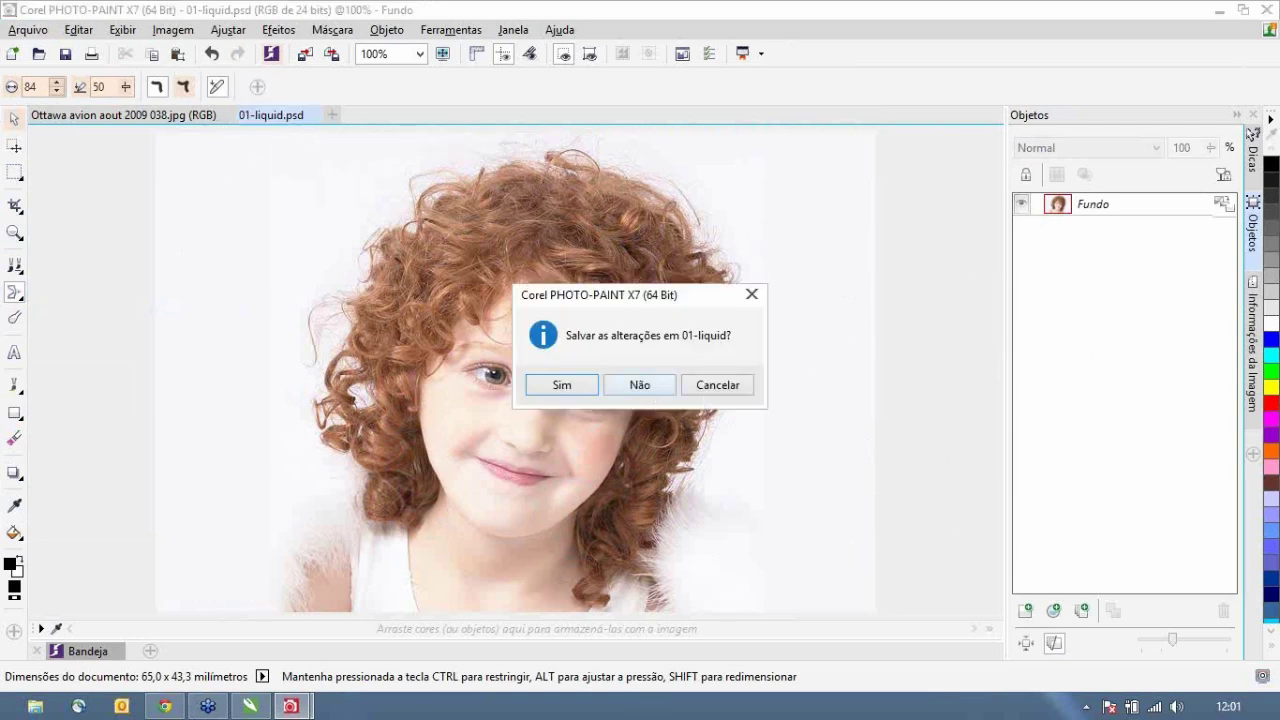
pyautogui.press('n')
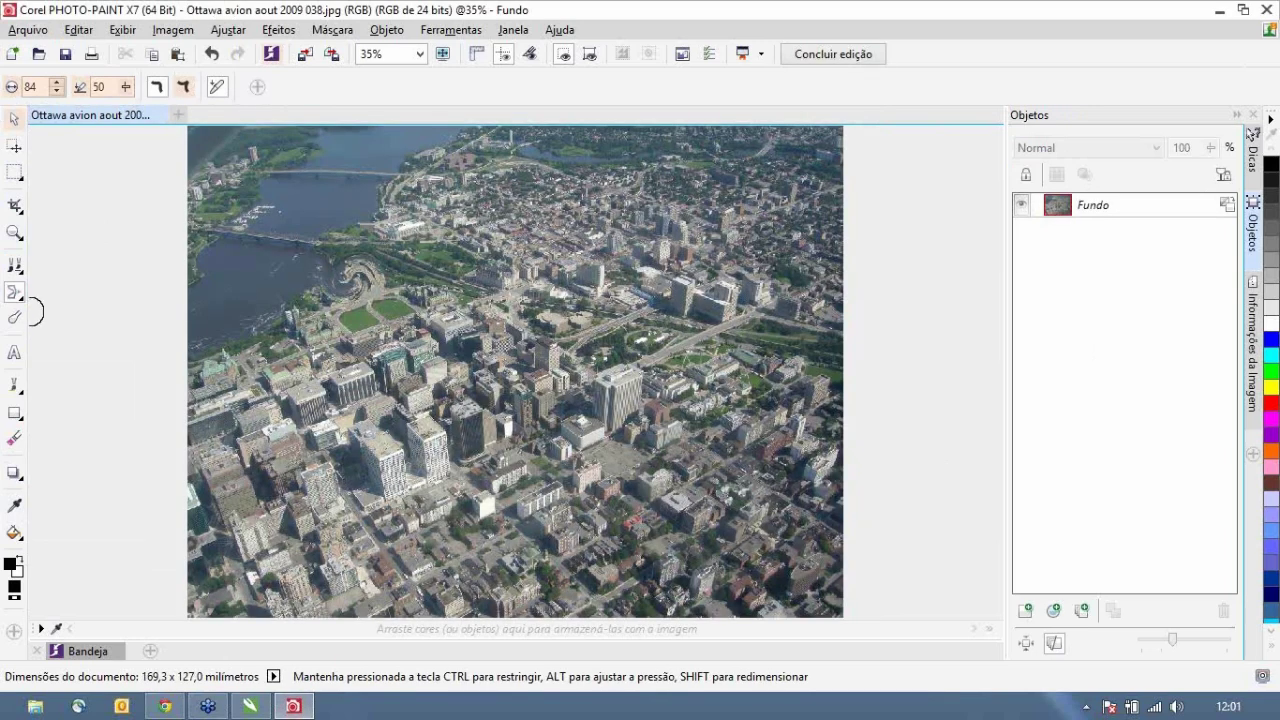
# - Paint a black stroke across the aerial photo with the Cobertura média amena brush at size 249, and undo it
pyautogui.click(15, 388)
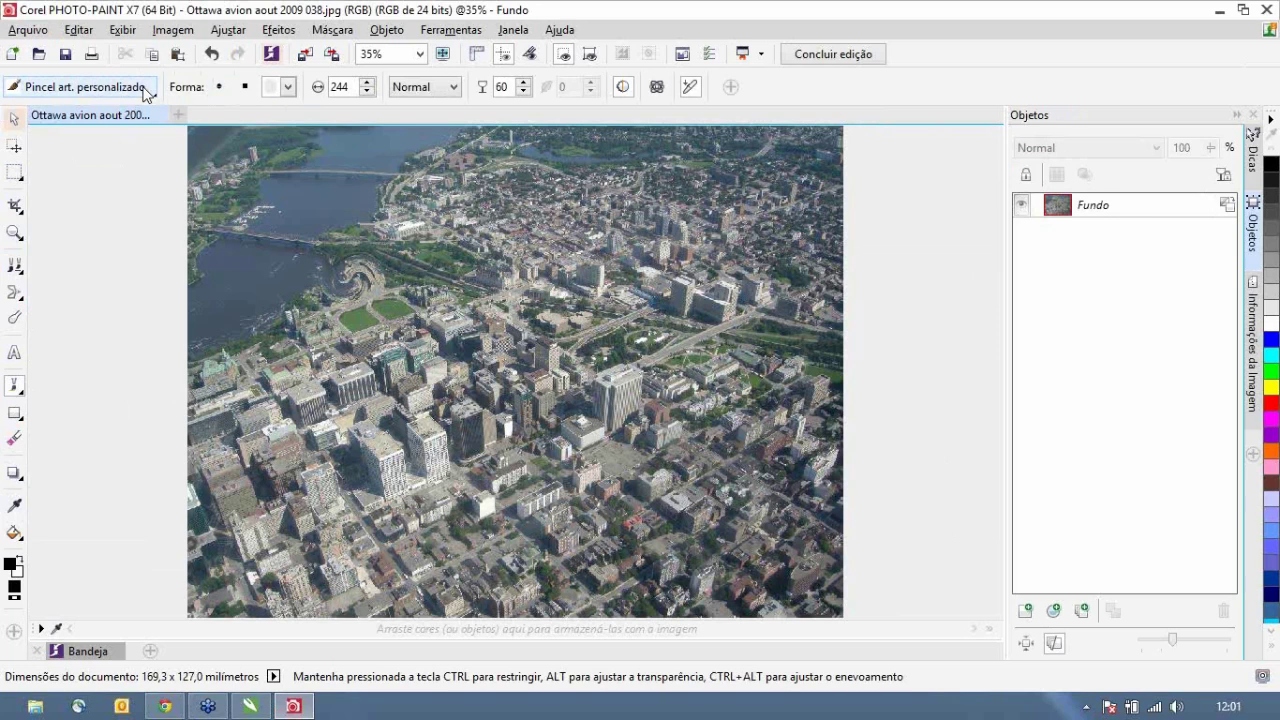
pyautogui.click(145, 90)
pyautogui.click(250, 408)
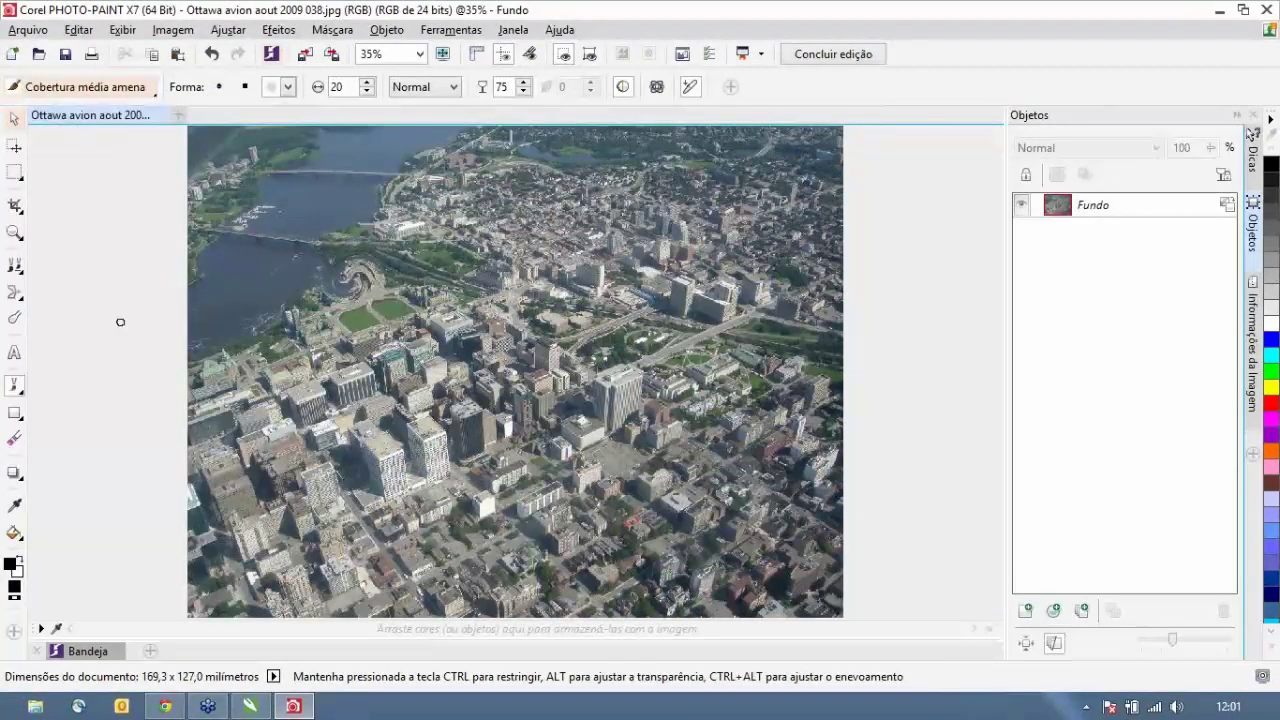
pyautogui.moveTo(114, 428); pyautogui.dragTo(195, 428)
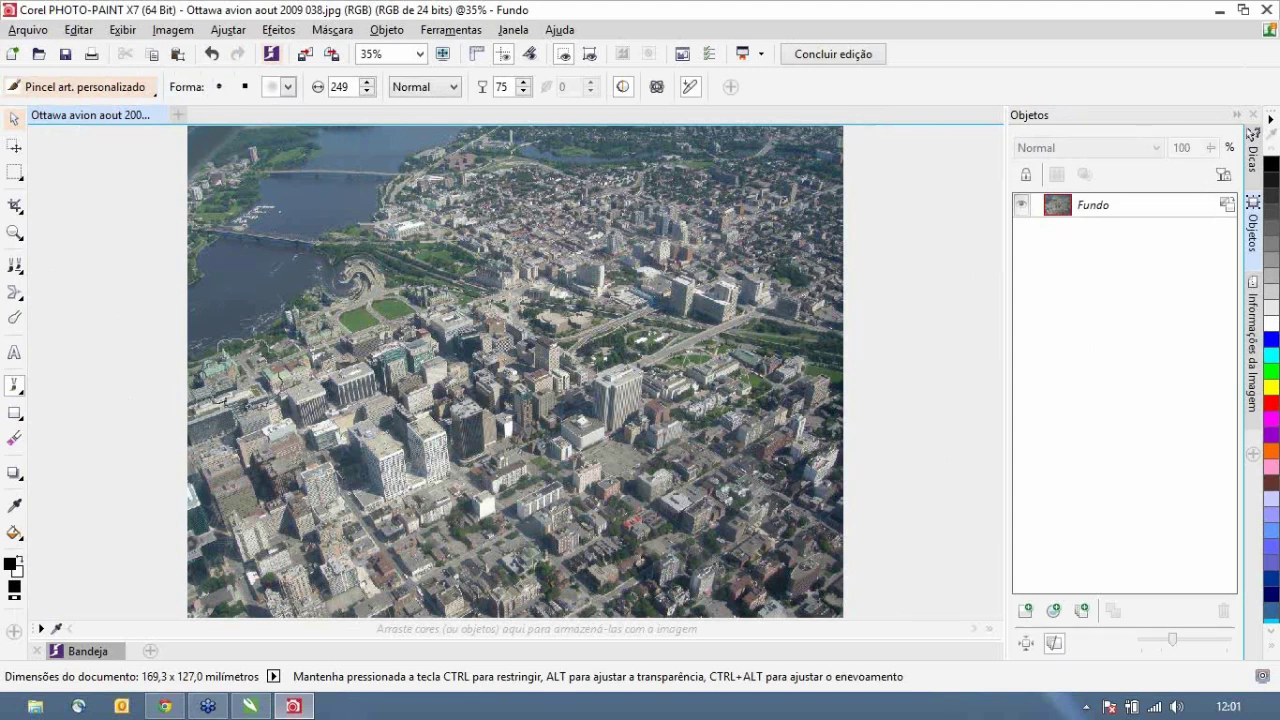
pyautogui.moveTo(252, 293)
pyautogui.mouseDown()
pyautogui.moveTo(749, 409)
pyautogui.moveTo(790, 398)
pyautogui.mouseUp()
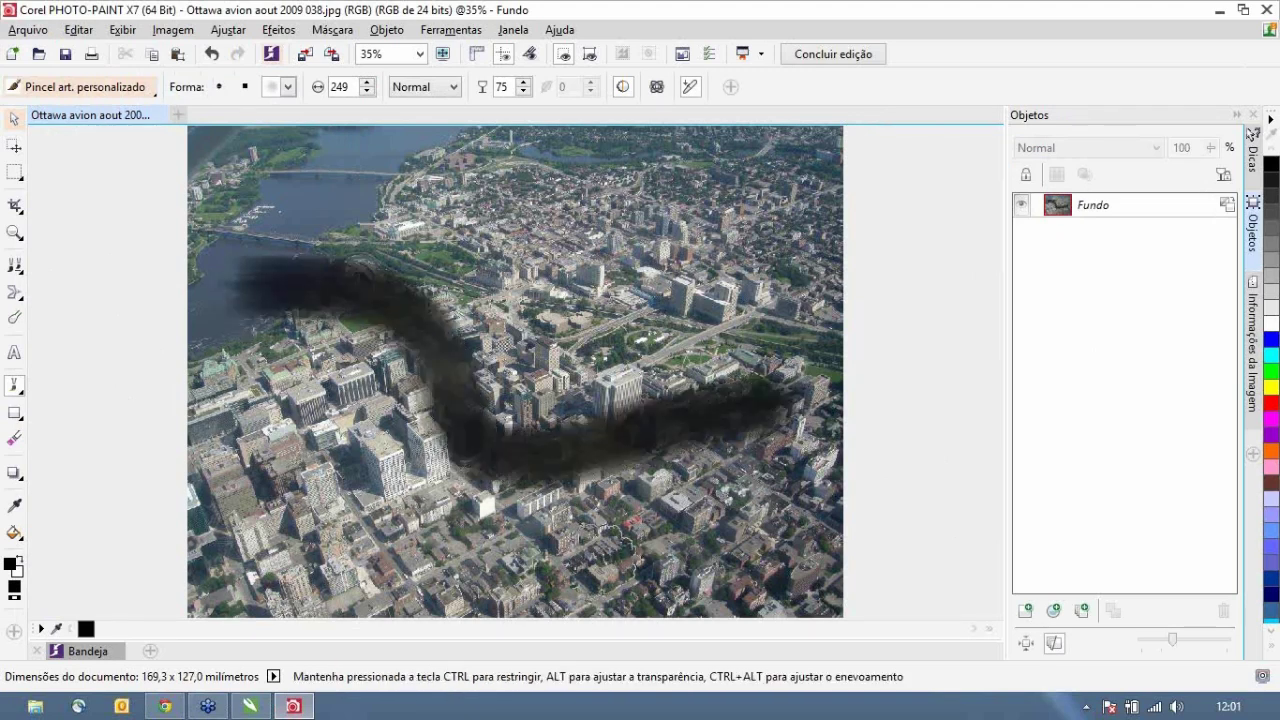
pyautogui.hotkey('ctrl', 'z')
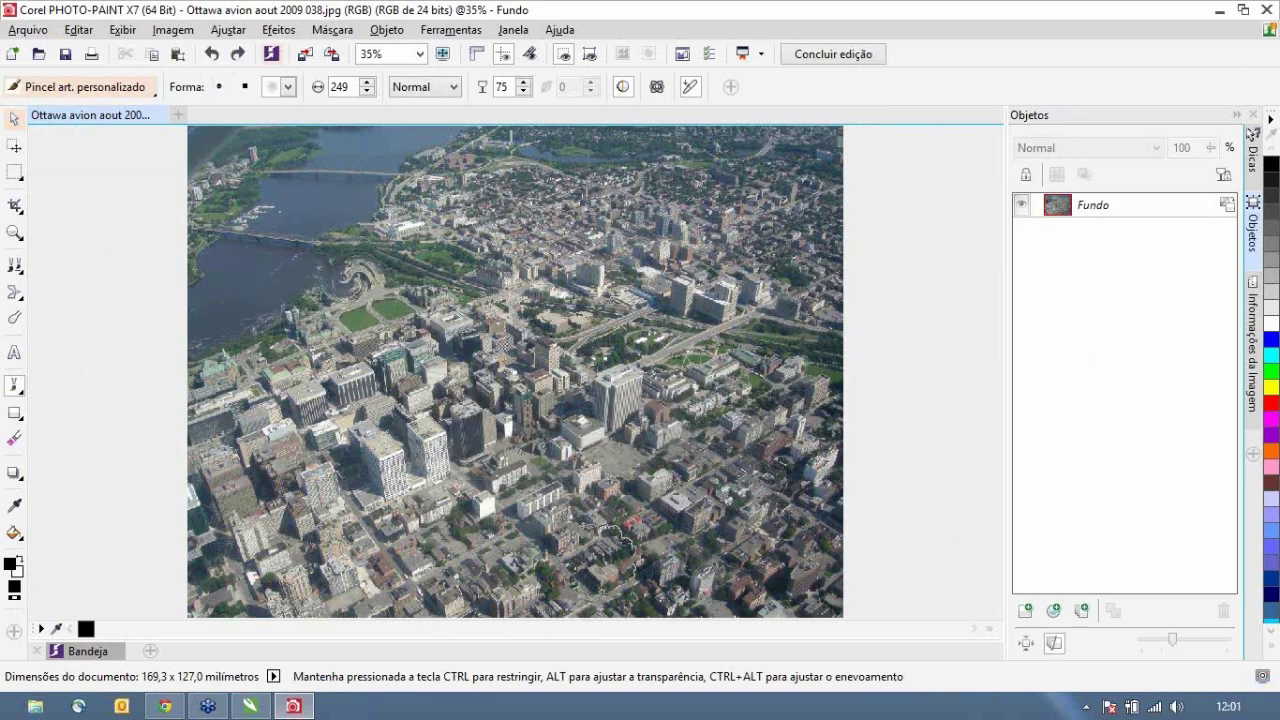
# - Place a planar mask (Máscara de Plano) over the upper-middle part of the aerial photo and widen it to 17.7 mm
pyautogui.click(14, 172)
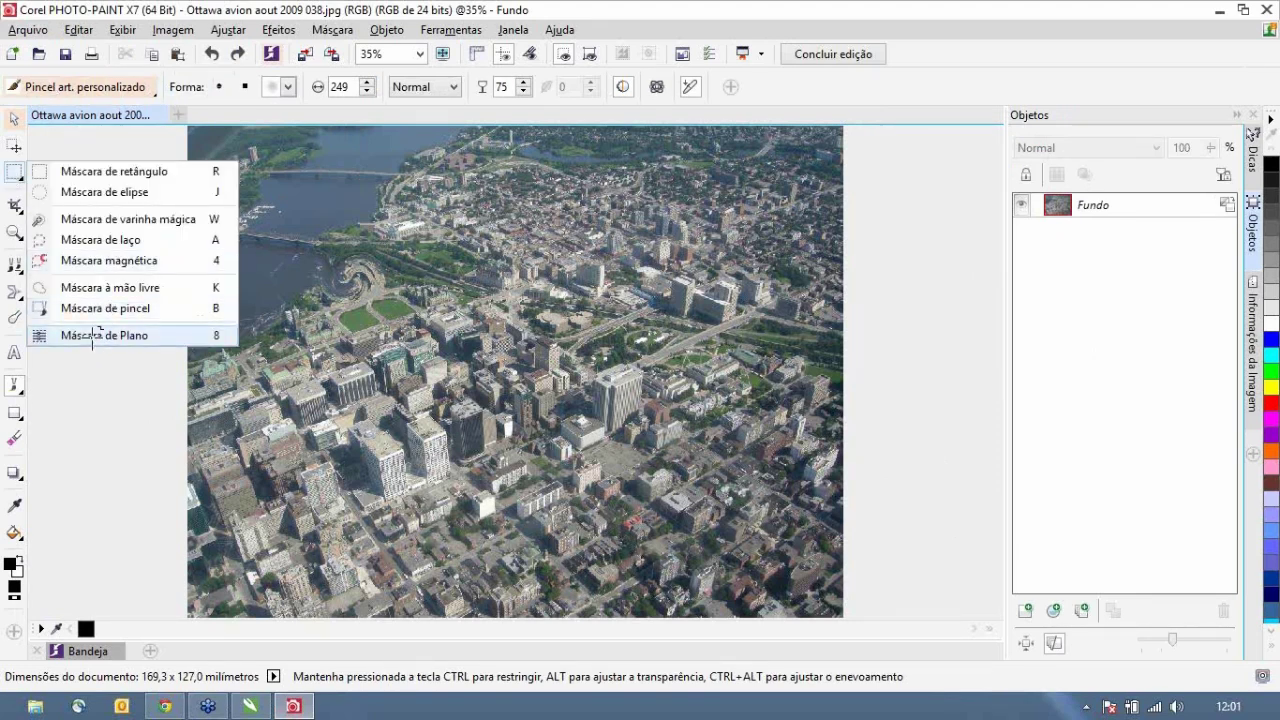
pyautogui.click(92, 335)
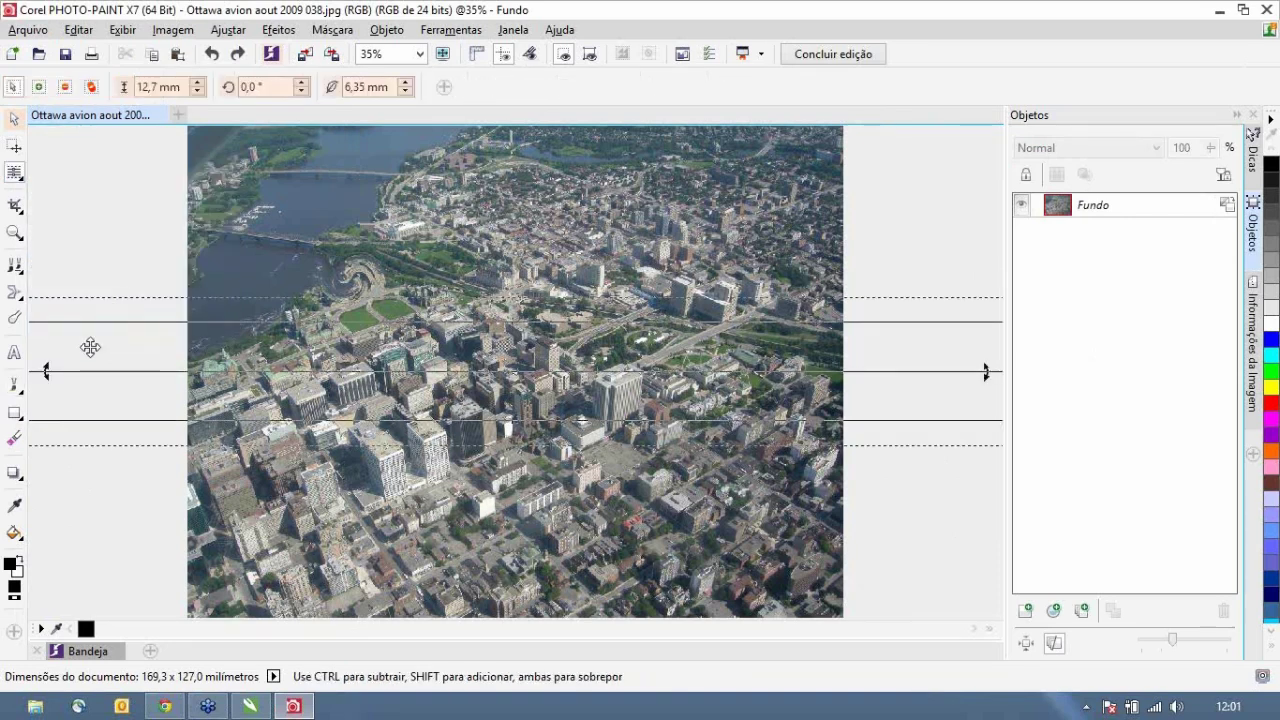
pyautogui.moveTo(102, 341); pyautogui.dragTo(128, 256)
pyautogui.click(197, 82)
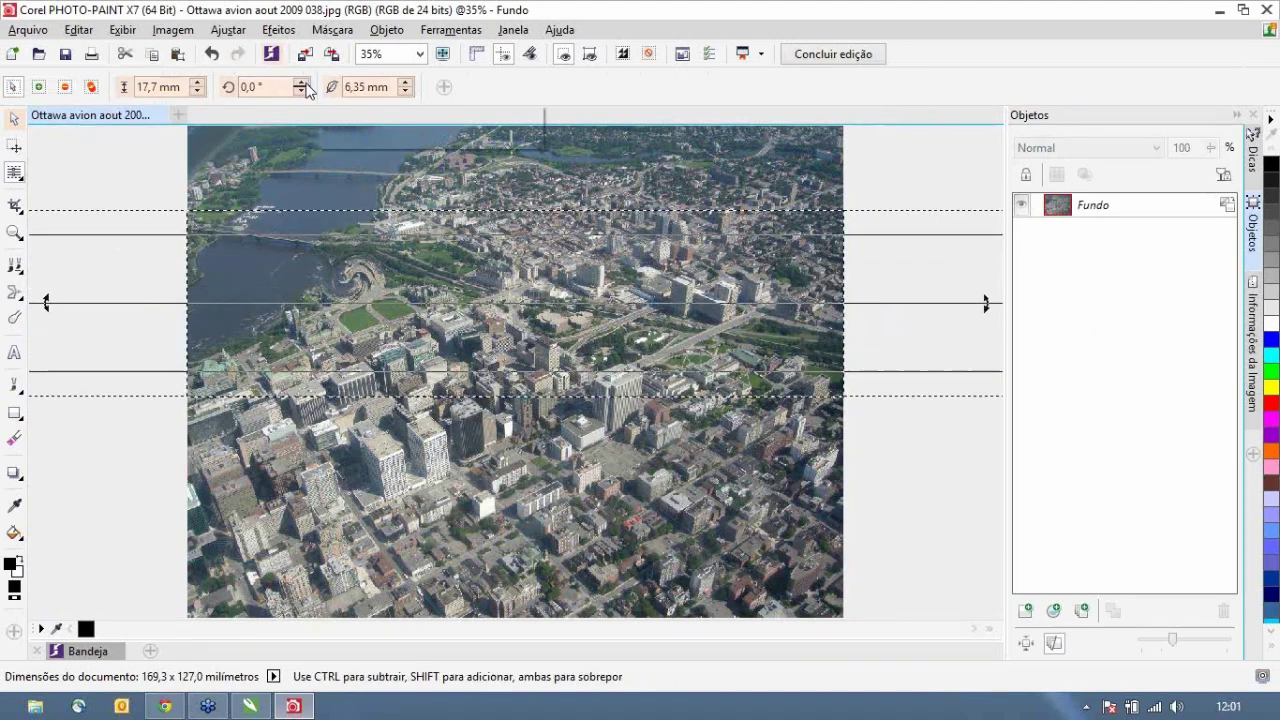
# - Rotate the planar mask to about 348.7° and widen its feathering to about 13.4 mm
pyautogui.click(300, 83)
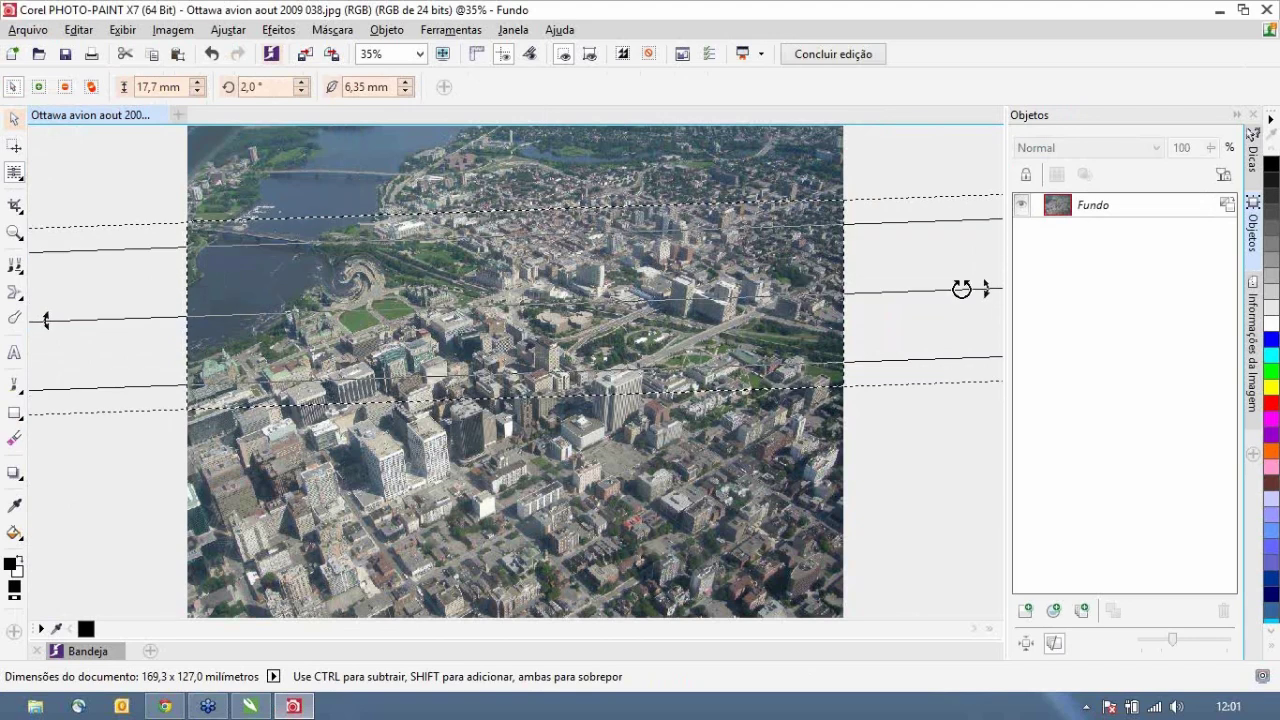
pyautogui.moveTo(940, 360); pyautogui.dragTo(949, 385)
pyautogui.click(406, 83)
pyautogui.moveTo(871, 325); pyautogui.dragTo(871, 356)
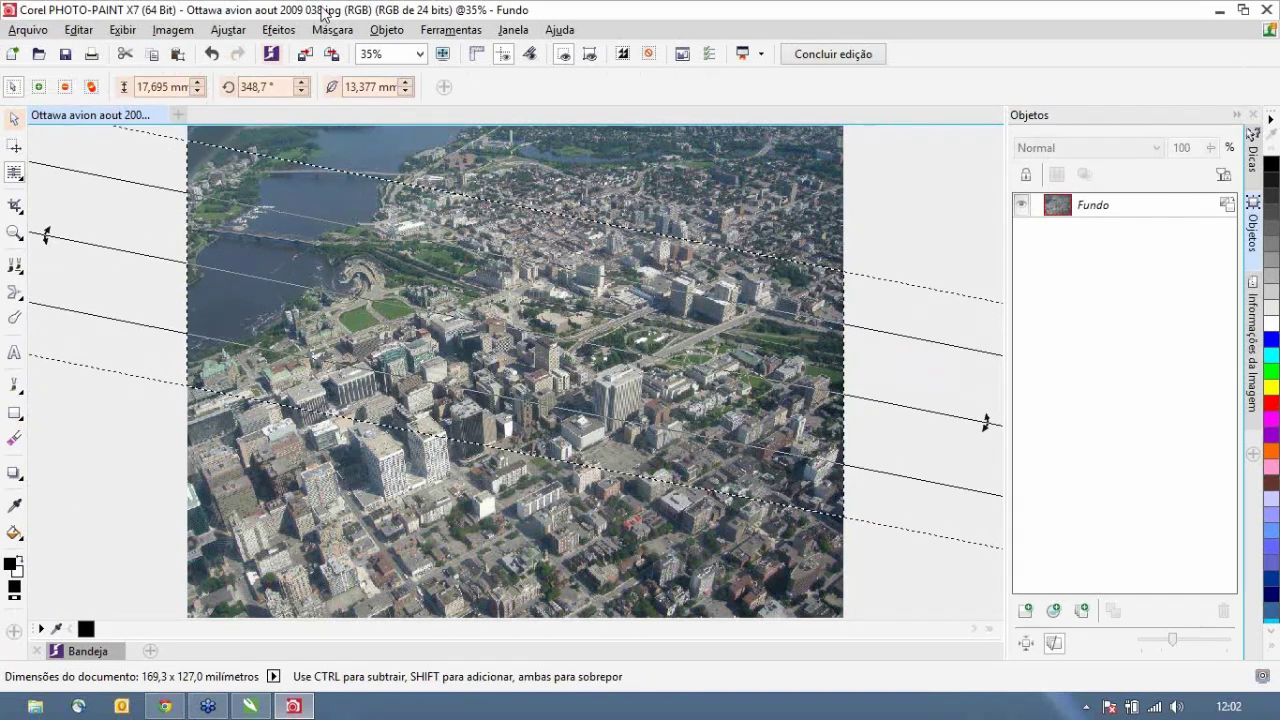
# - Apply a Bokeh blur around the masked band with amount 20, circular aperture and feather edge 24, and remove the mask
pyautogui.click(279, 29)
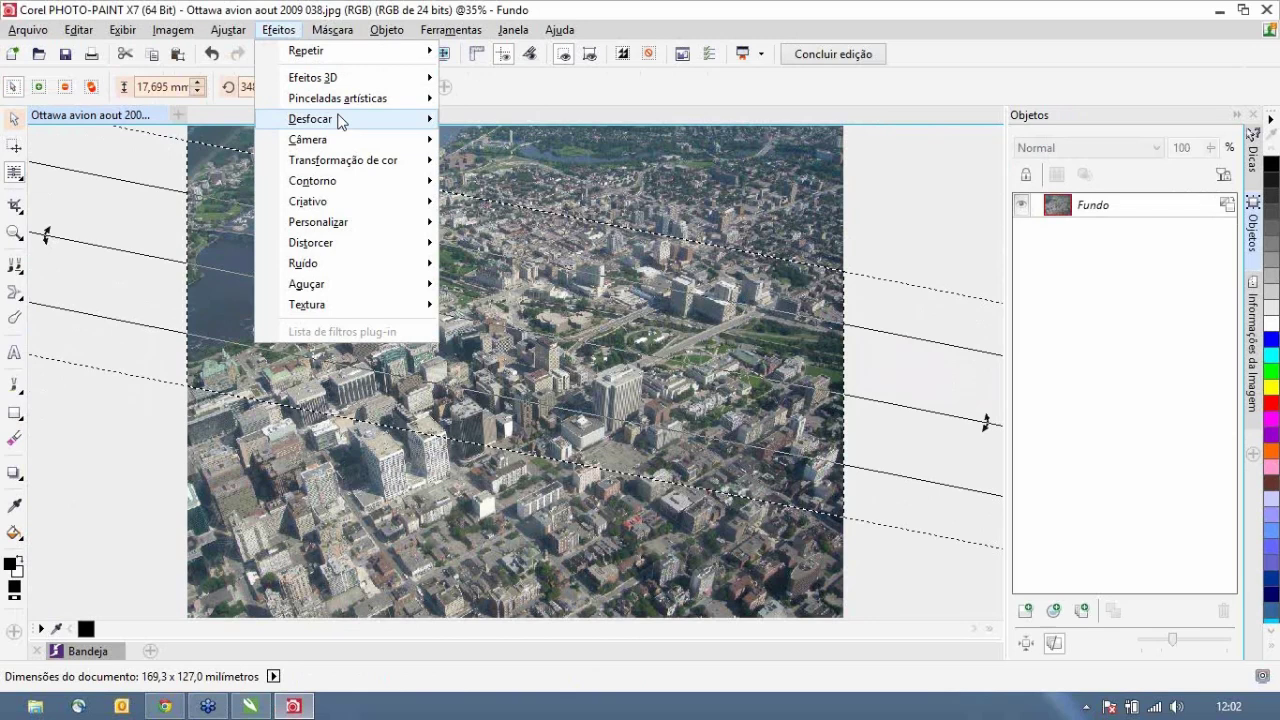
pyautogui.moveTo(338, 121)
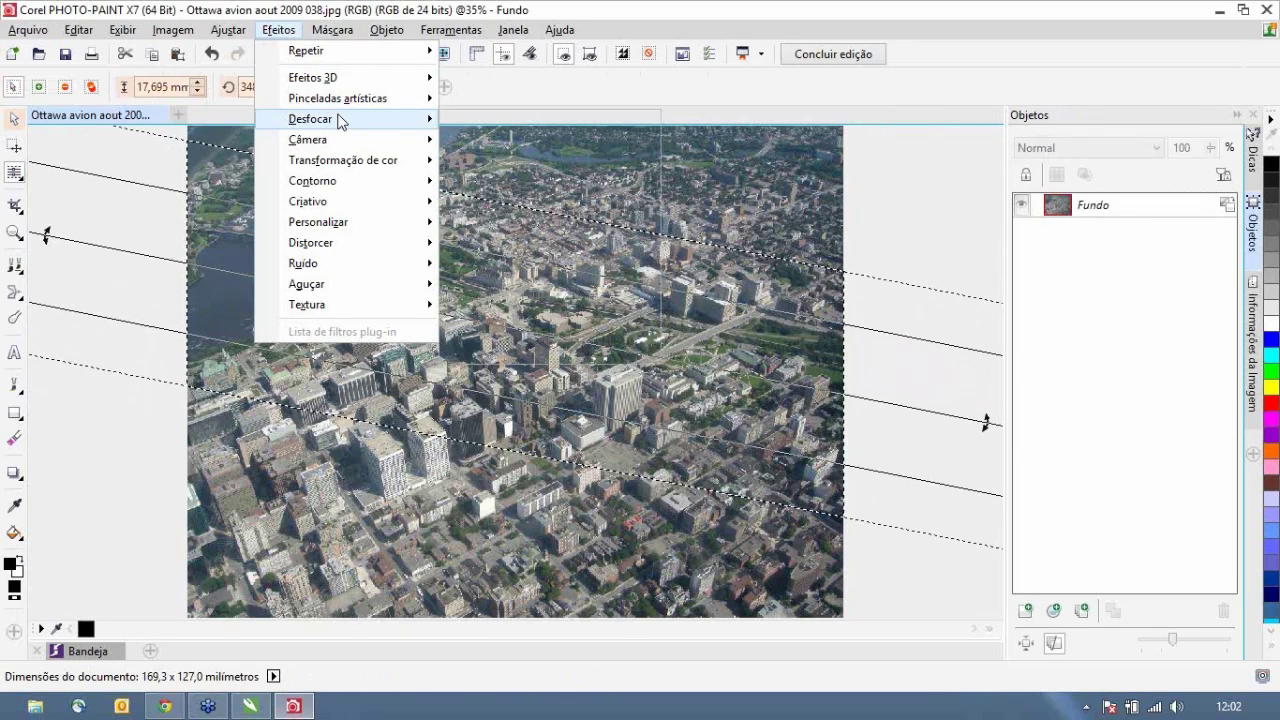
pyautogui.click(554, 275)
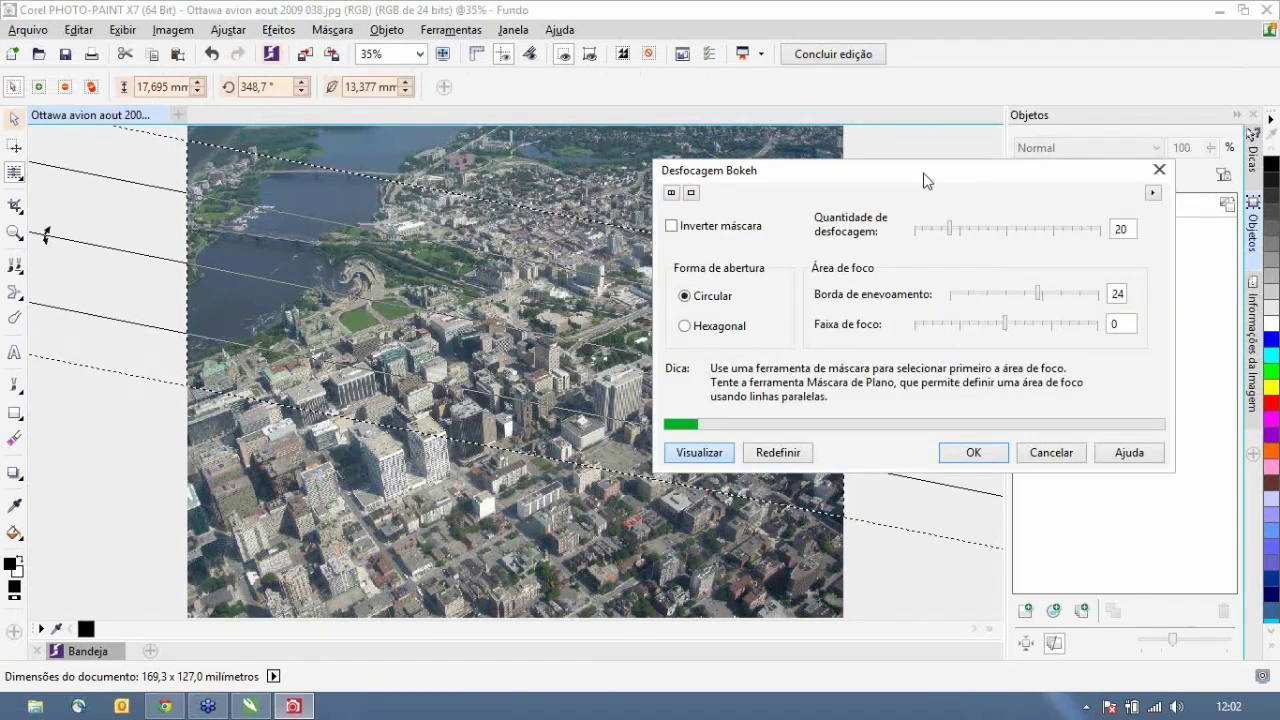
pyautogui.moveTo(995, 170); pyautogui.dragTo(1065, 143)
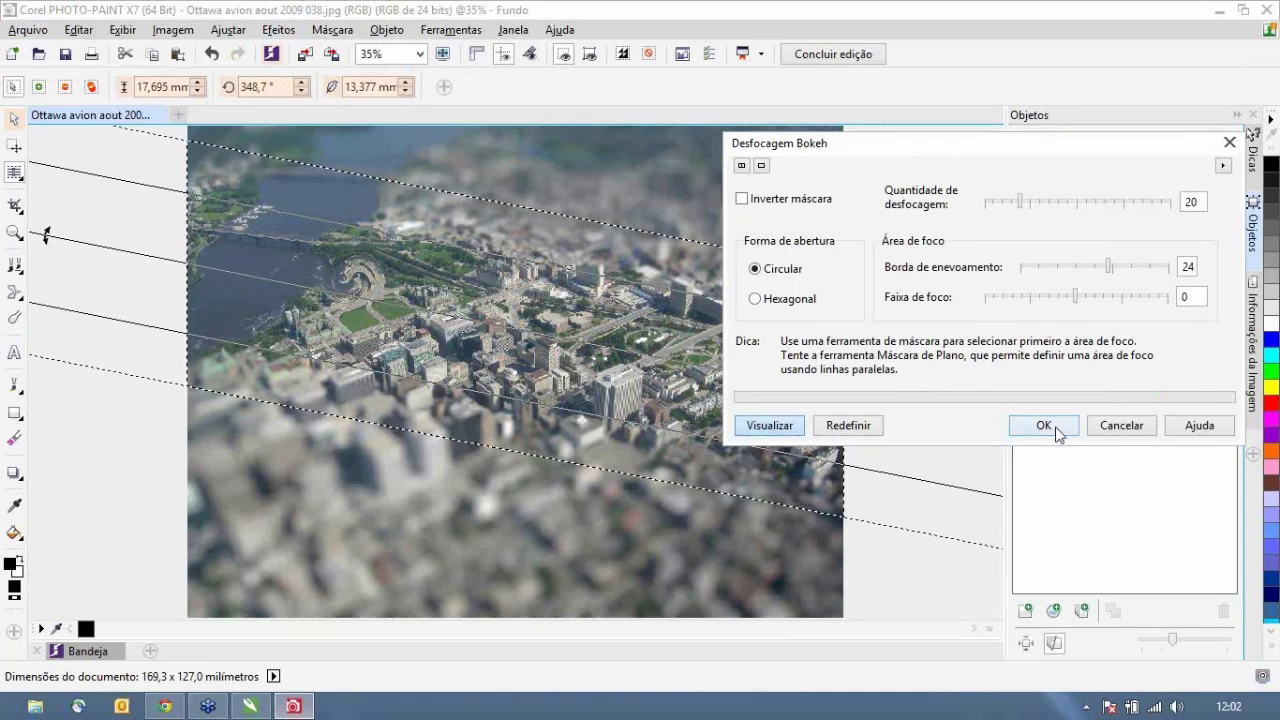
pyautogui.click(15, 120)
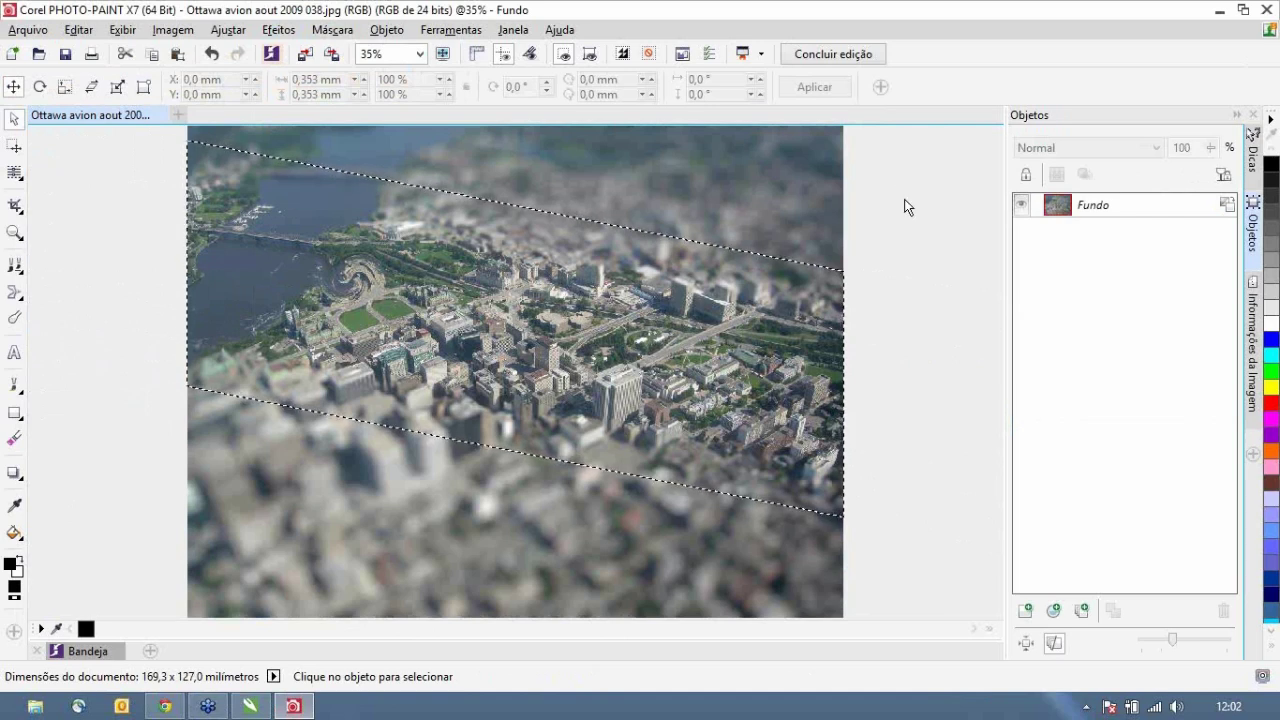
pyautogui.click(652, 54)
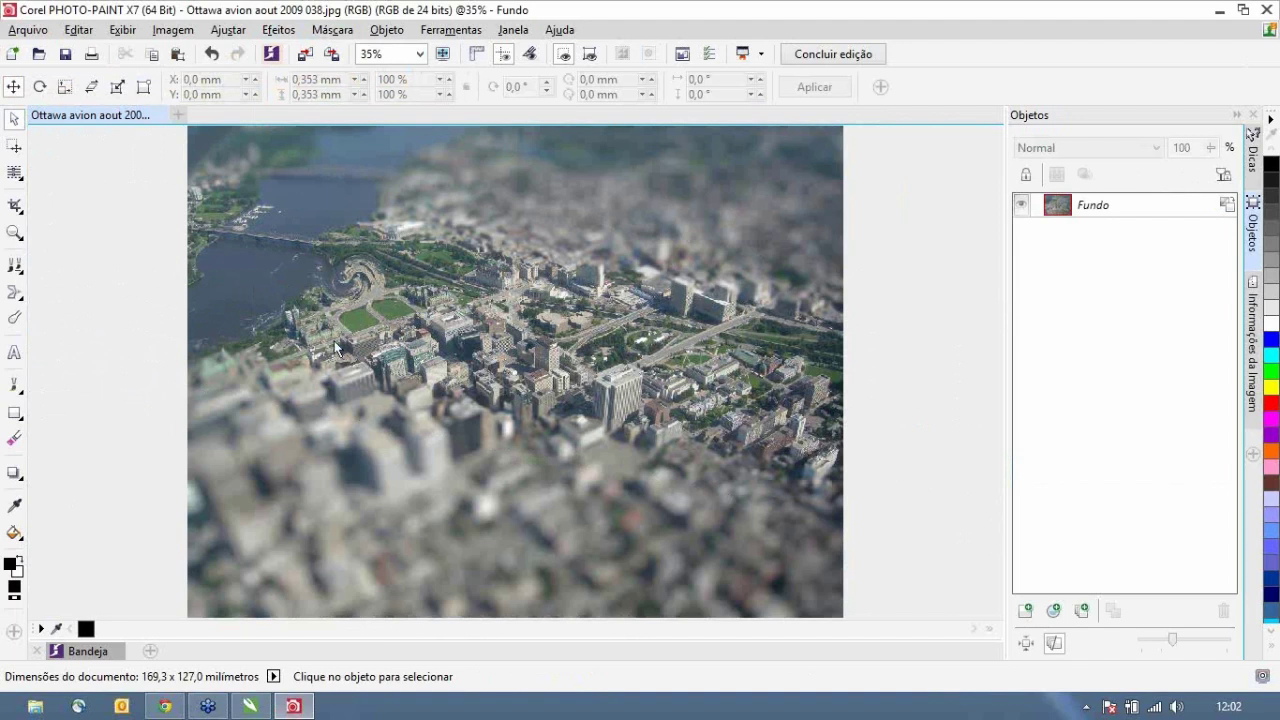
# - Apply the Máquina do Tempo camera effect to the aerial photo using the Cianotipia style with photo borders at intensity 50
pyautogui.click(280, 30)
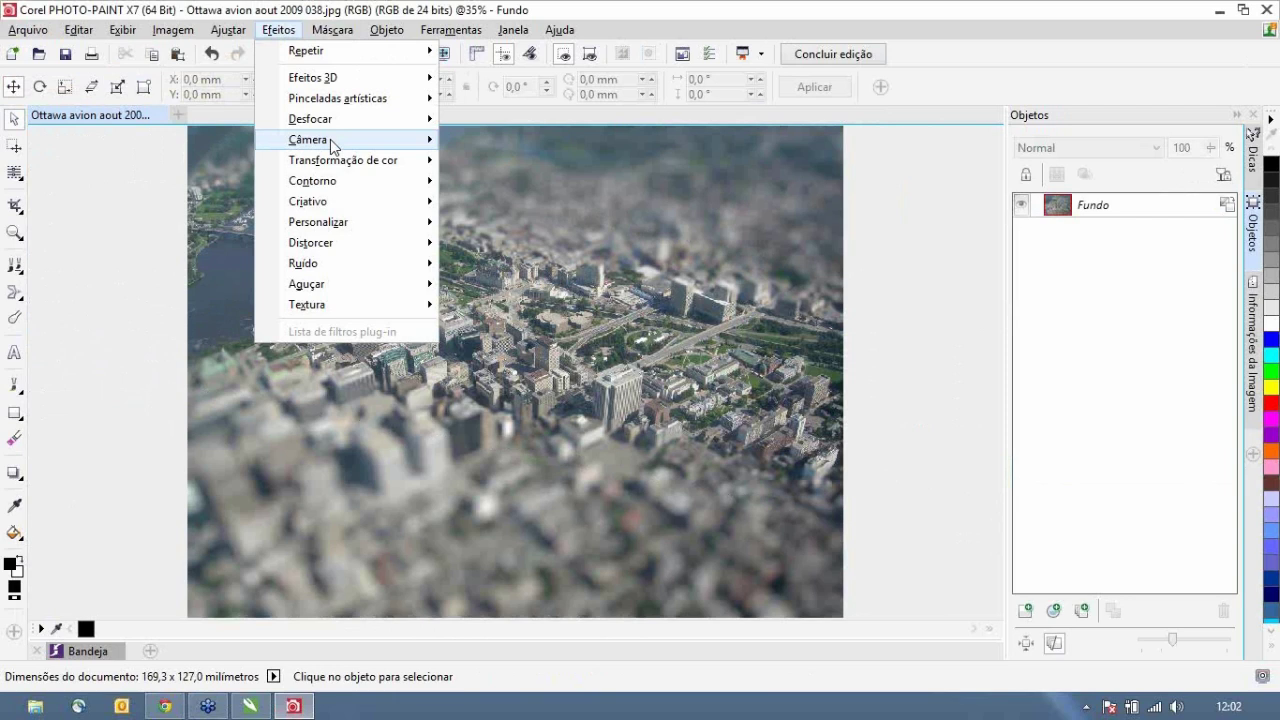
pyautogui.moveTo(330, 139)
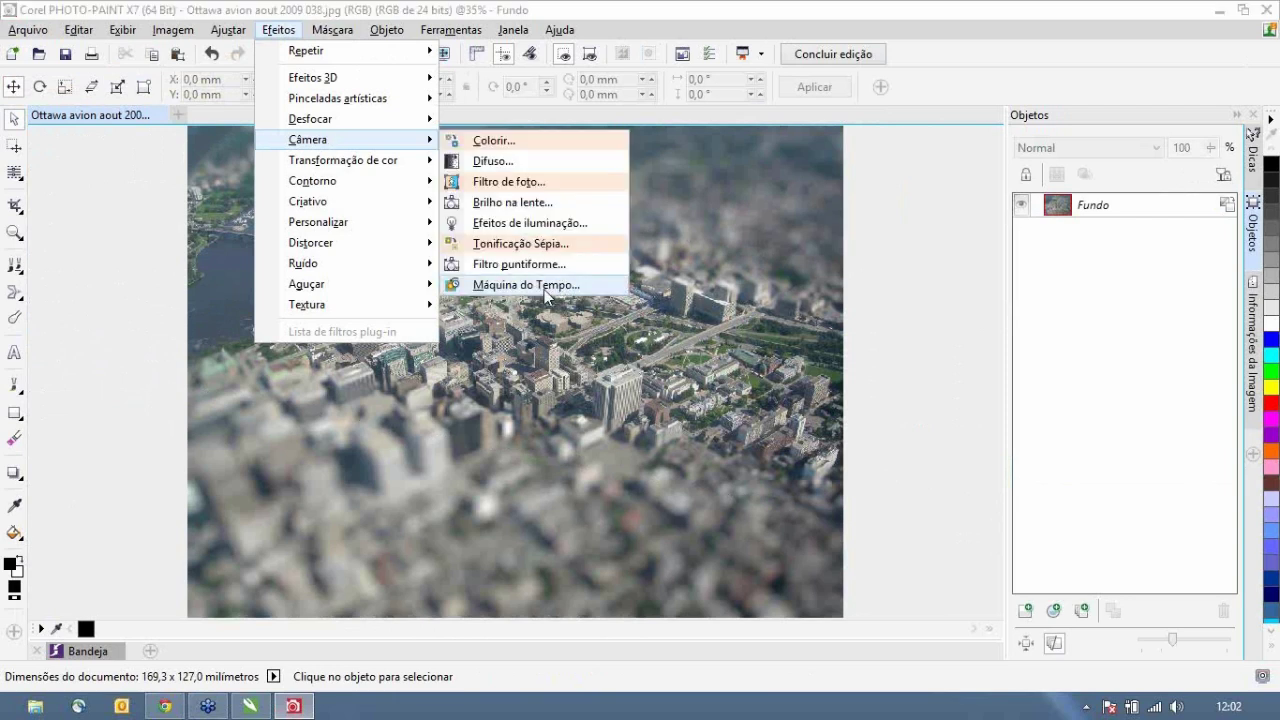
pyautogui.click(544, 289)
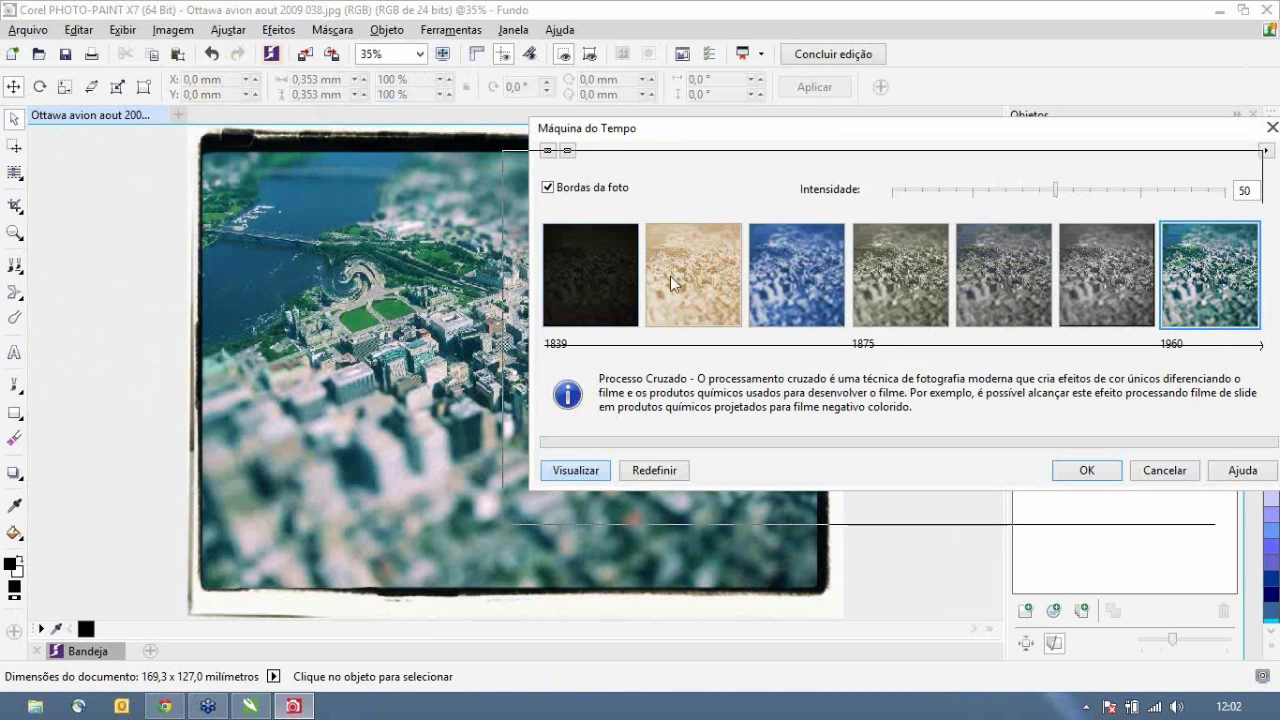
pyautogui.moveTo(829, 135); pyautogui.dragTo(777, 270)
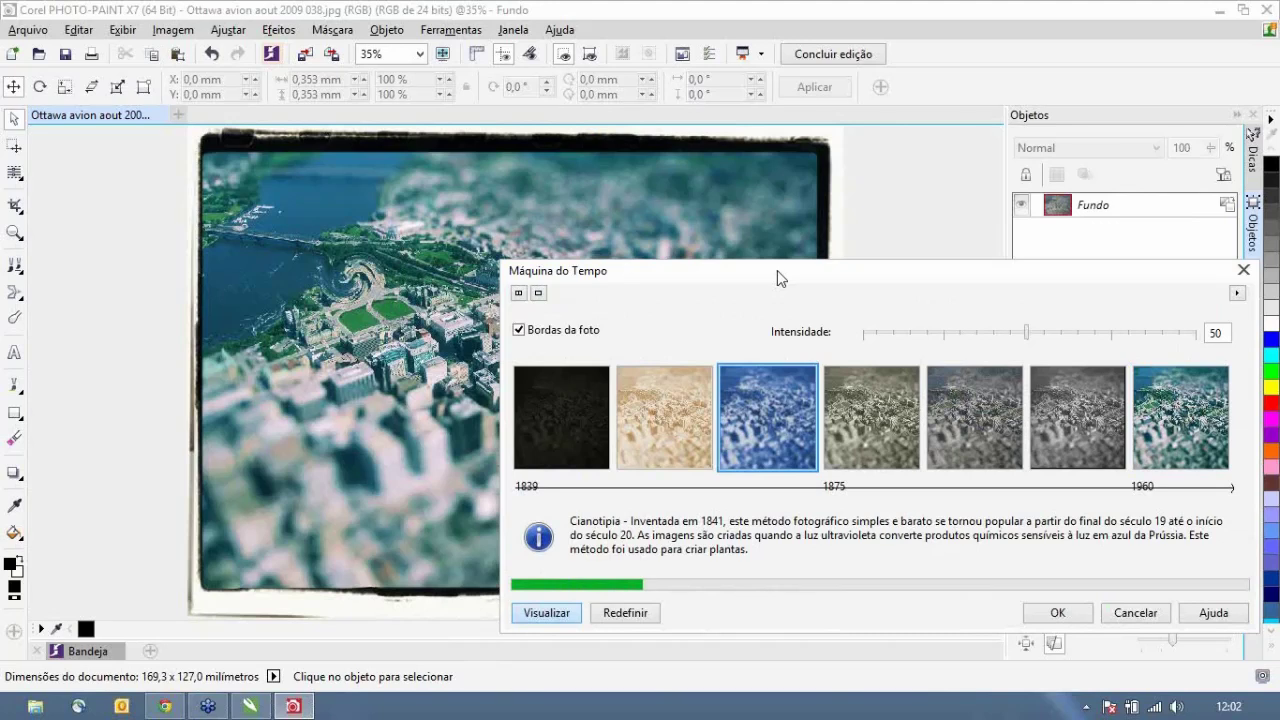
pyautogui.moveTo(672, 279); pyautogui.dragTo(817, 203)
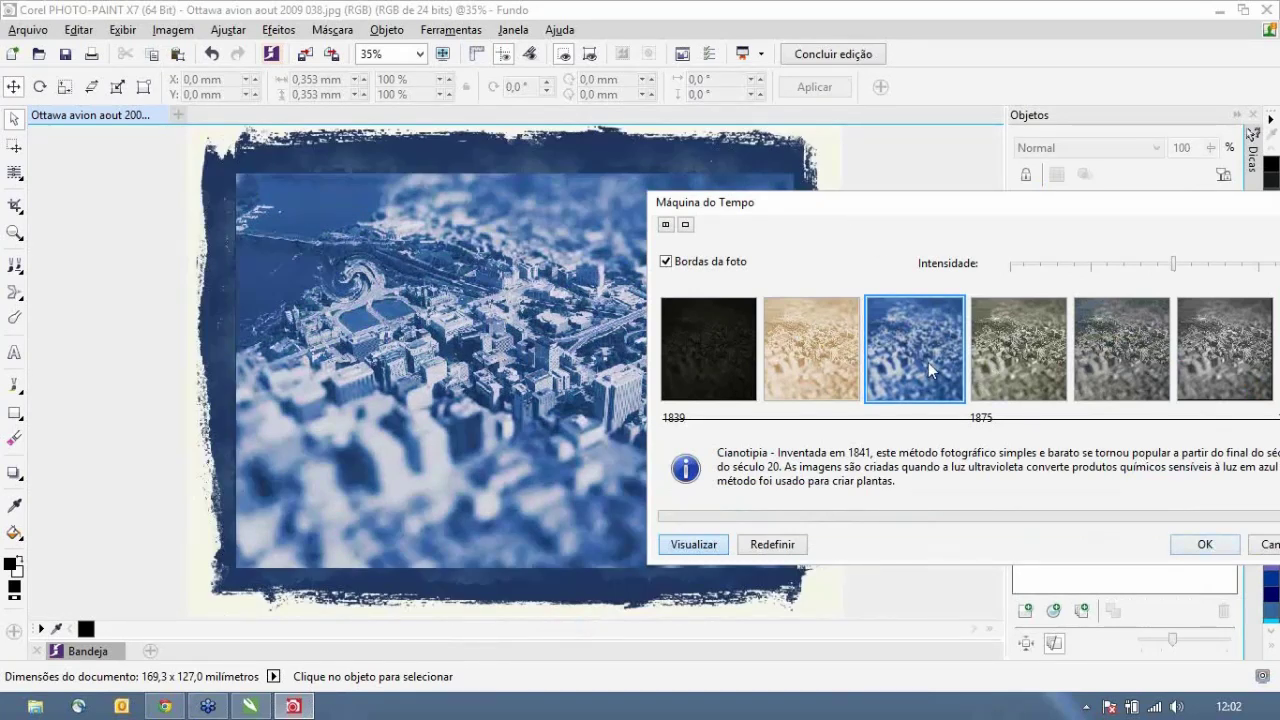
pyautogui.click(1201, 546)
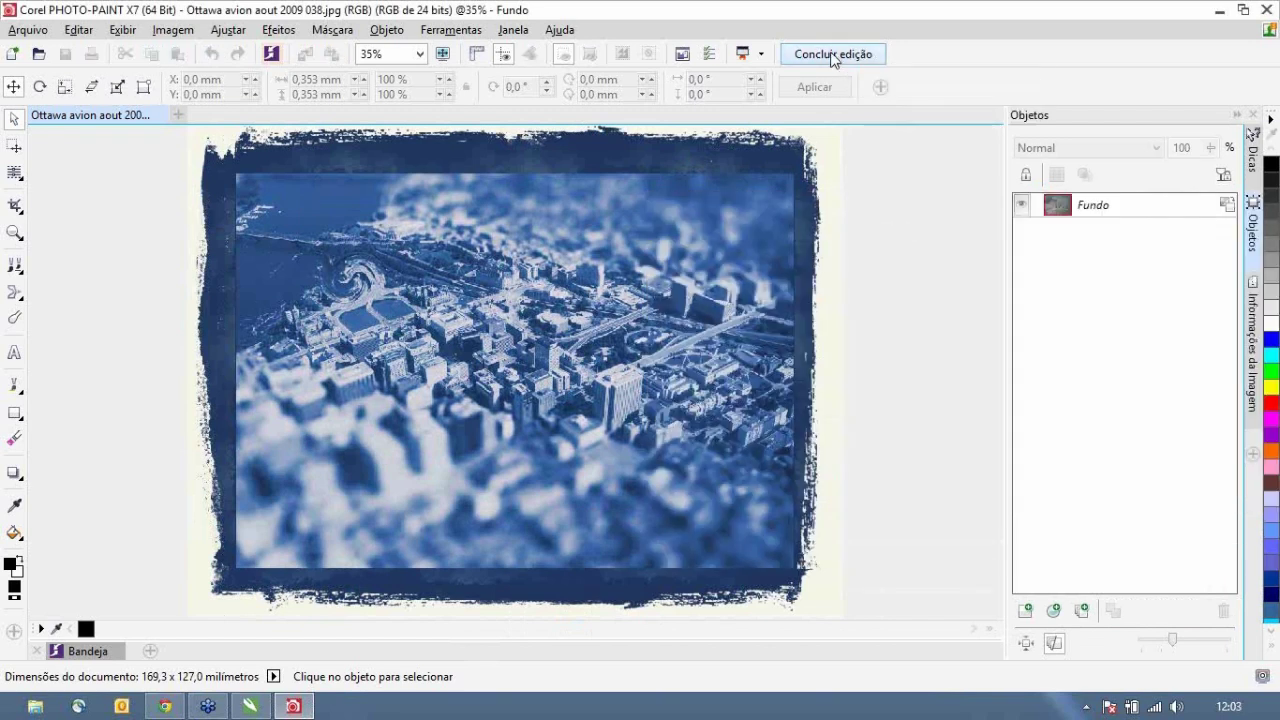
# - Finish editing the aerial photo, save the changes and return to the CorelDRAW presentation
pyautogui.click(1268, 12)
pyautogui.click(620, 386)
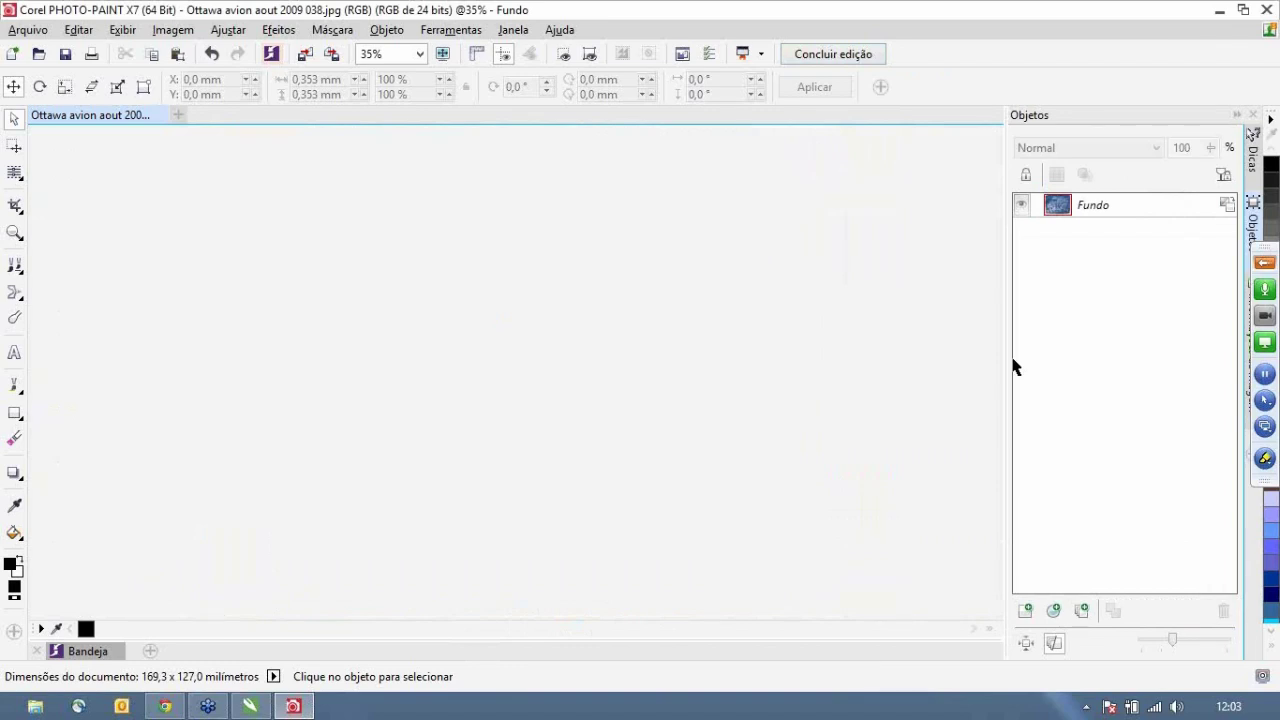
pyautogui.press('Escape')
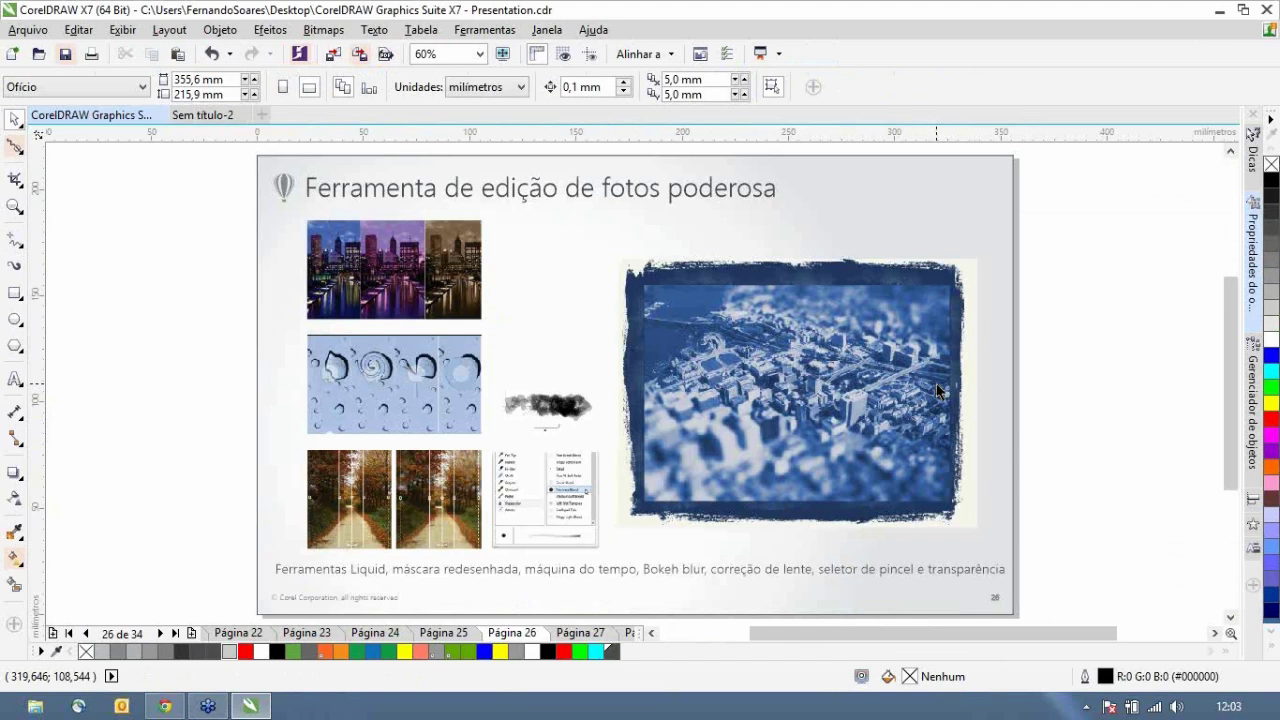
# - Advance the presentation to page 28 and examine the green patterns app logo up close
pyautogui.press('pagedown')
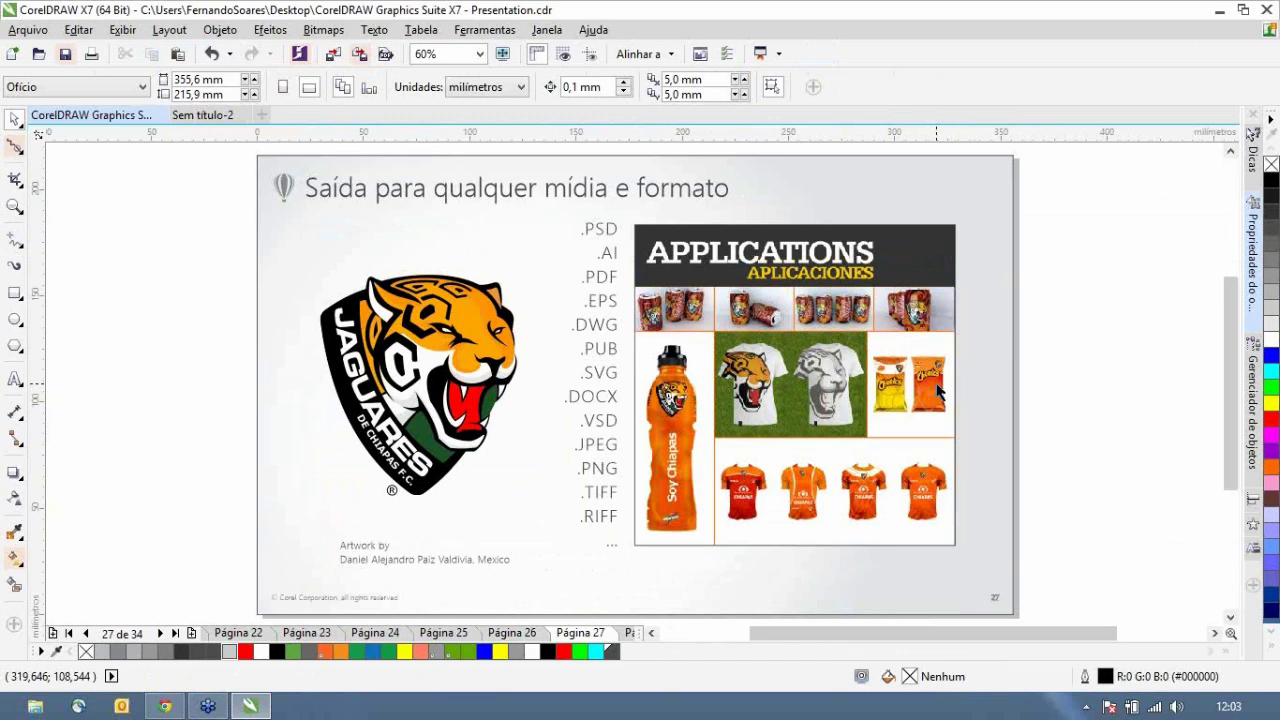
pyautogui.press('pagedown')
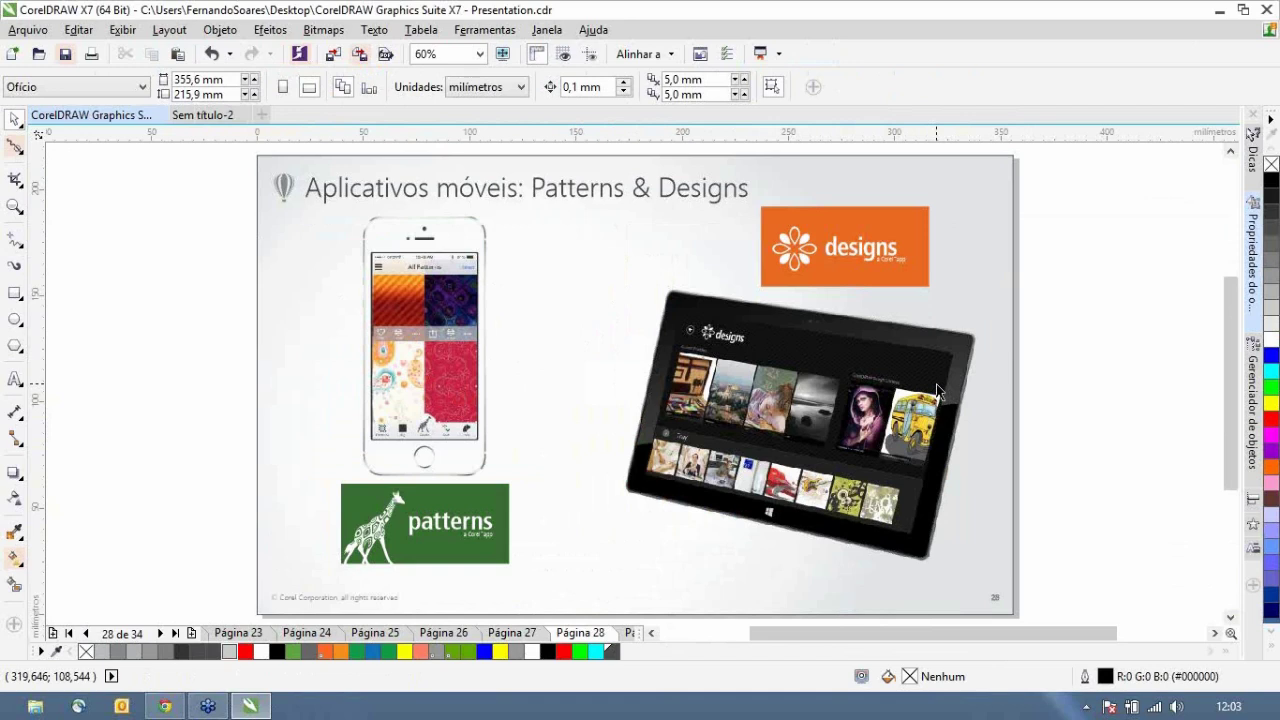
pyautogui.press('z')
pyautogui.moveTo(337, 479); pyautogui.dragTo(513, 569)
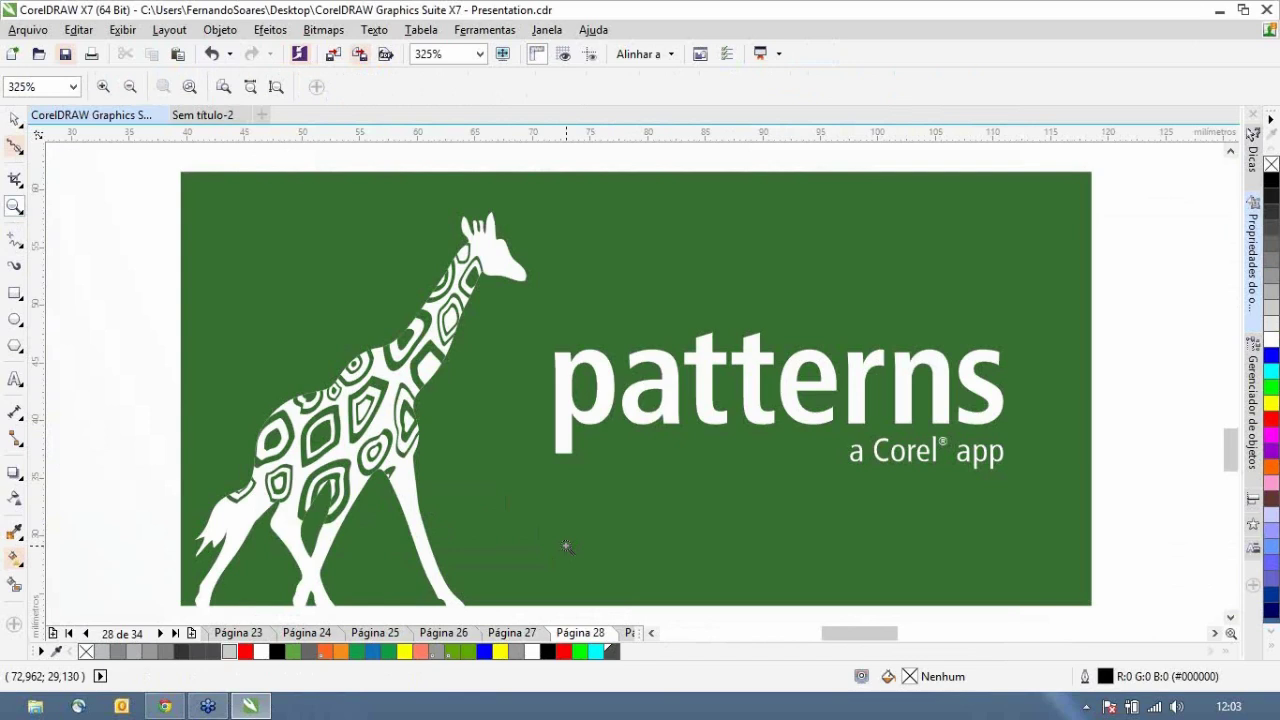
pyautogui.rightClick(564, 544)
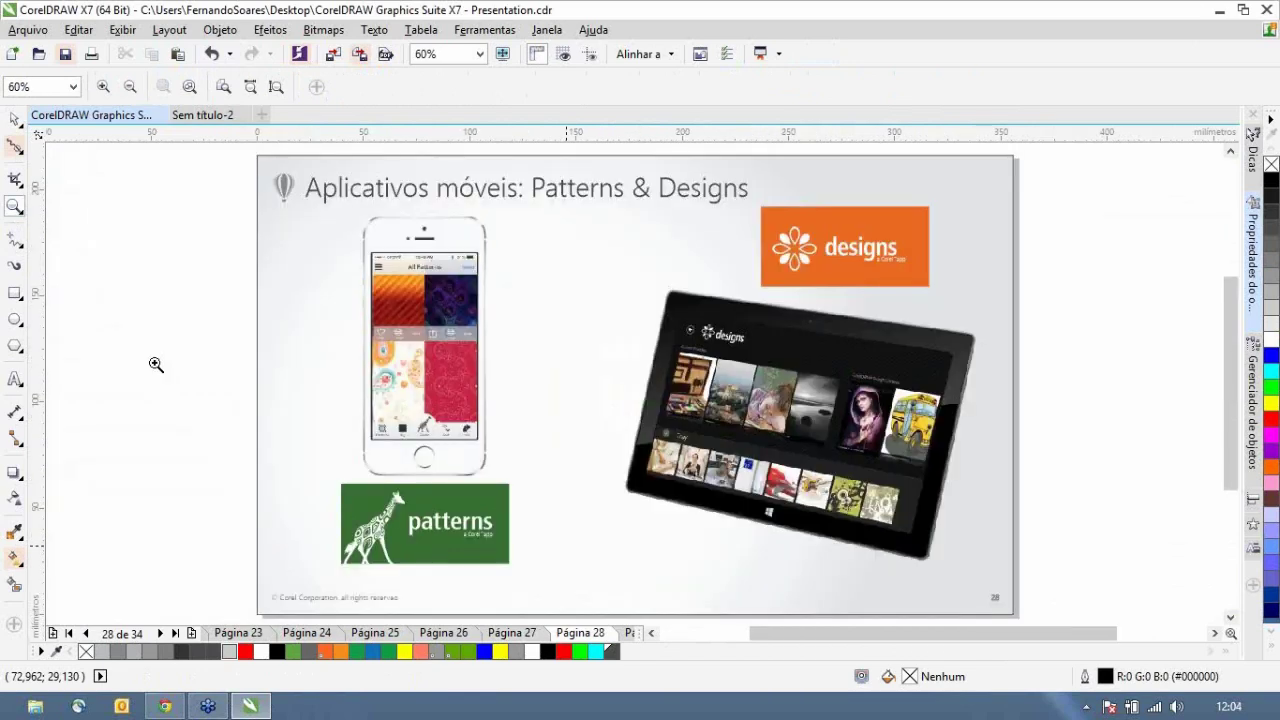
# - Examine the phone mockup of the Patterns app and the orange designs logo on page 28 up close
pyautogui.moveTo(342, 214); pyautogui.dragTo(519, 567)
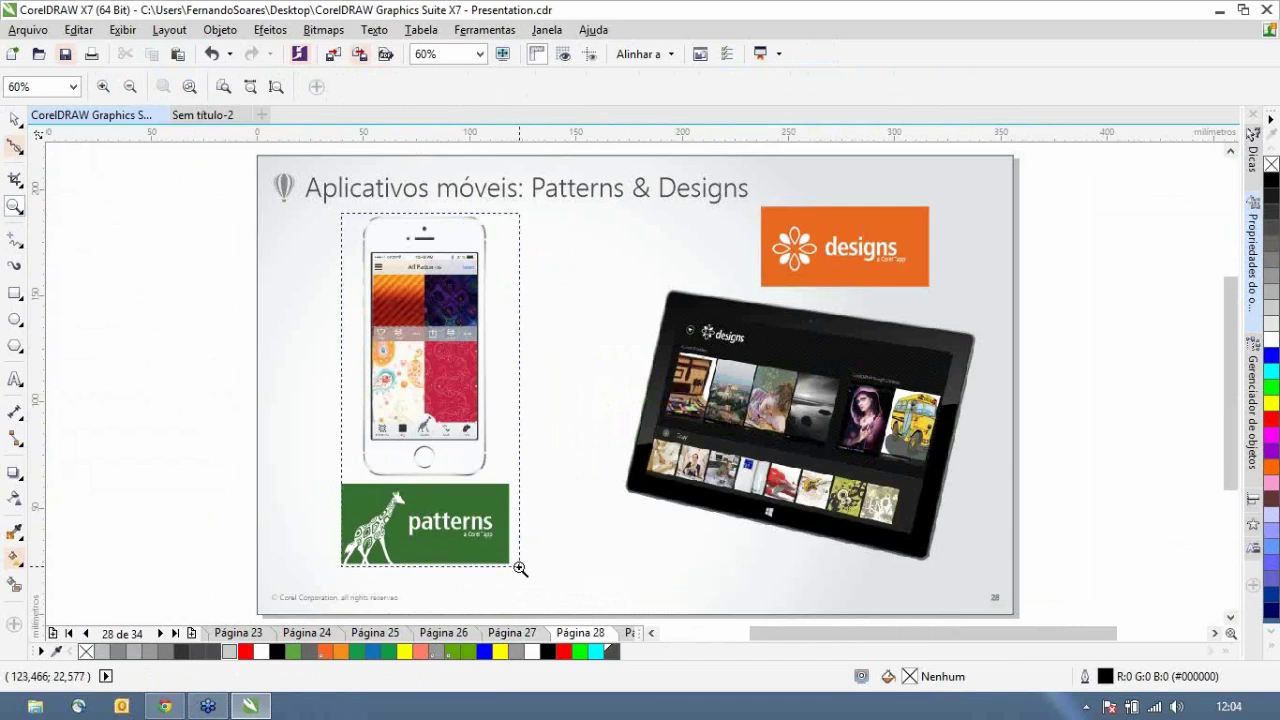
pyautogui.moveTo(519, 567); pyautogui.dragTo(519, 567)
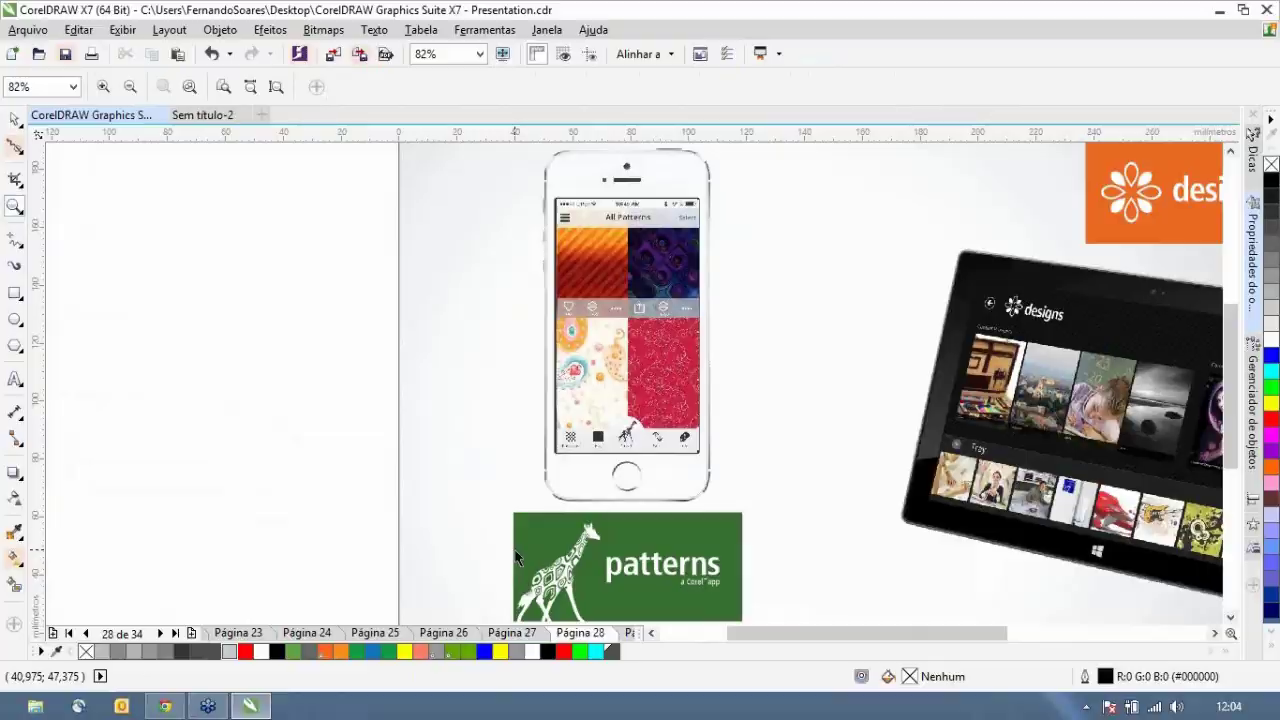
pyautogui.press('F9')
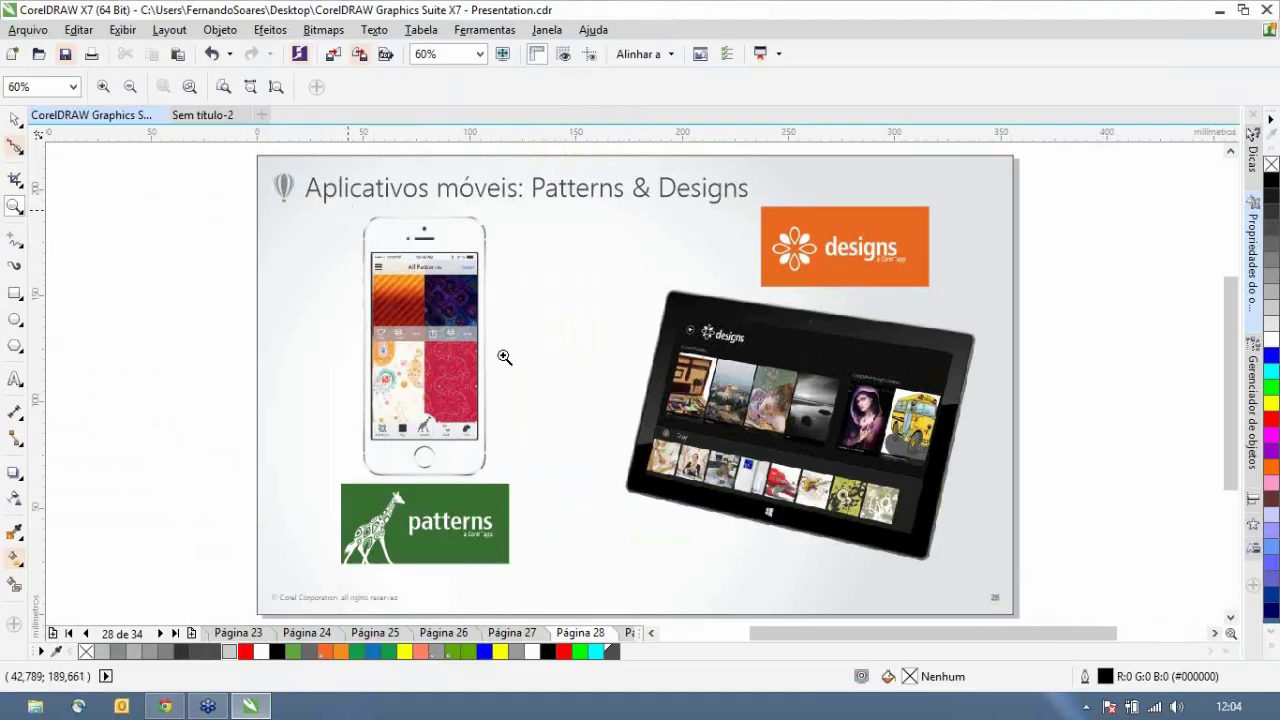
pyautogui.moveTo(348, 211); pyautogui.dragTo(503, 355)
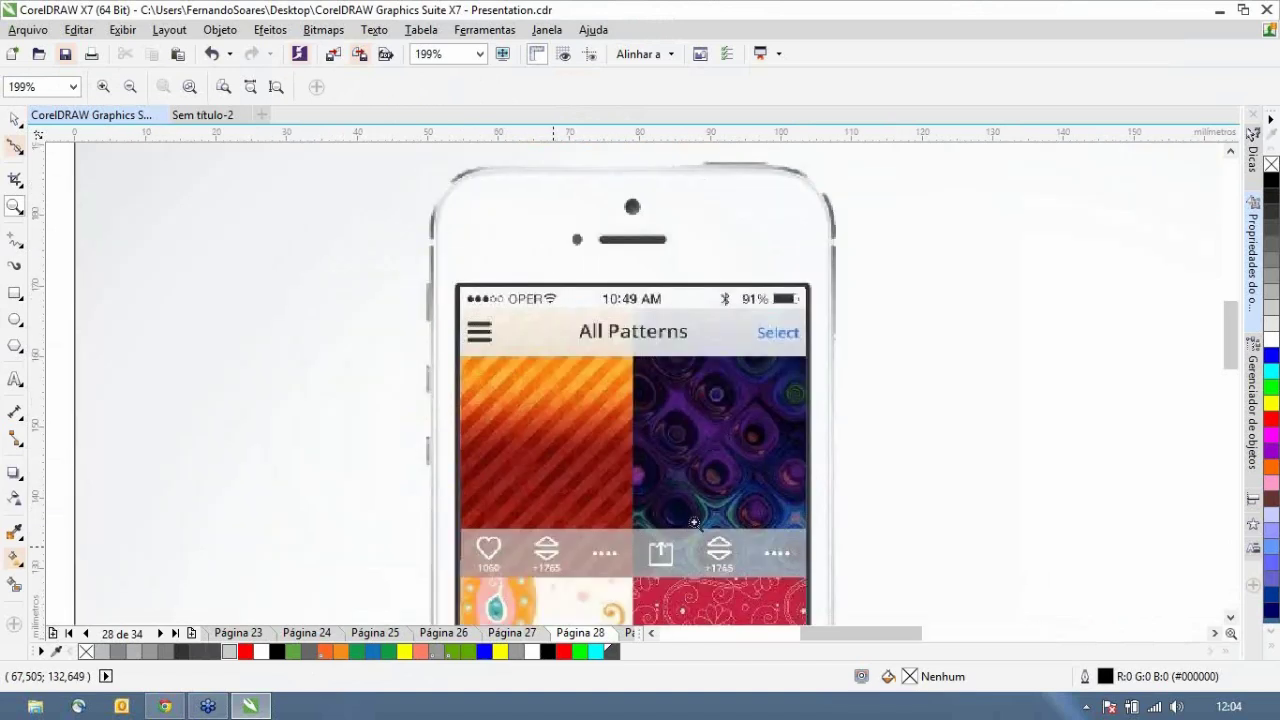
pyautogui.press('F3')
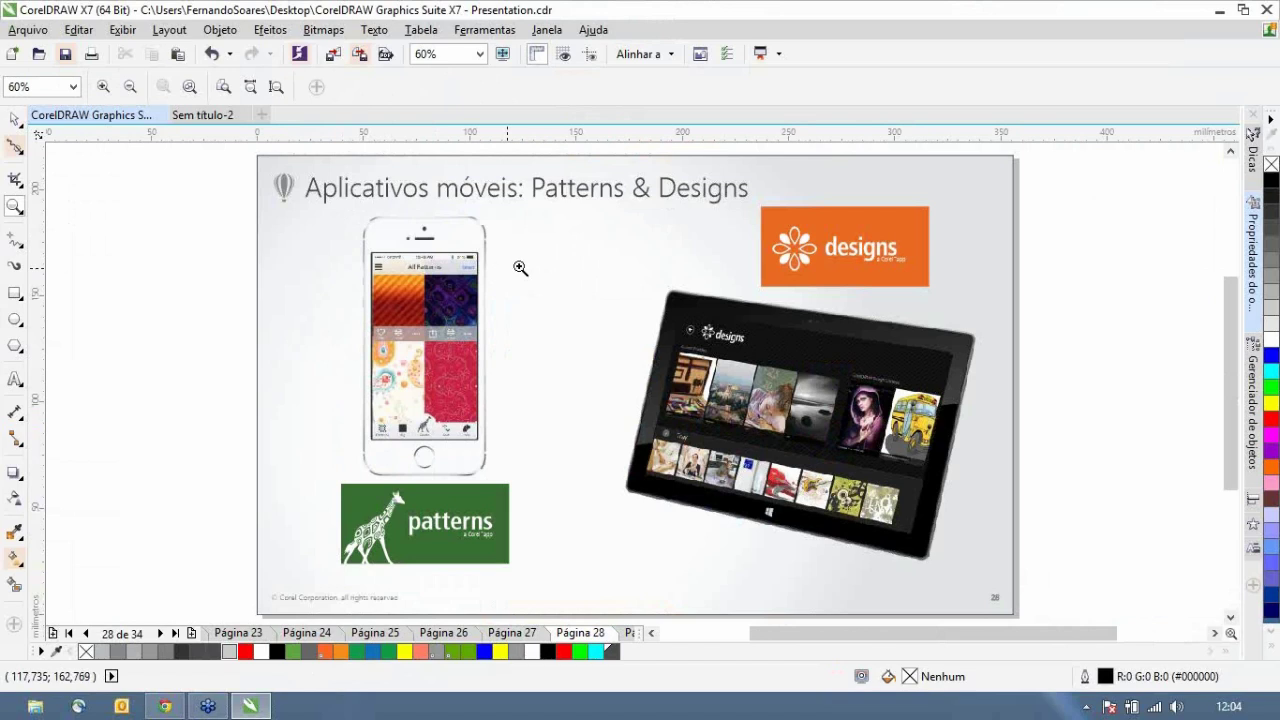
pyautogui.moveTo(762, 205); pyautogui.dragTo(930, 286)
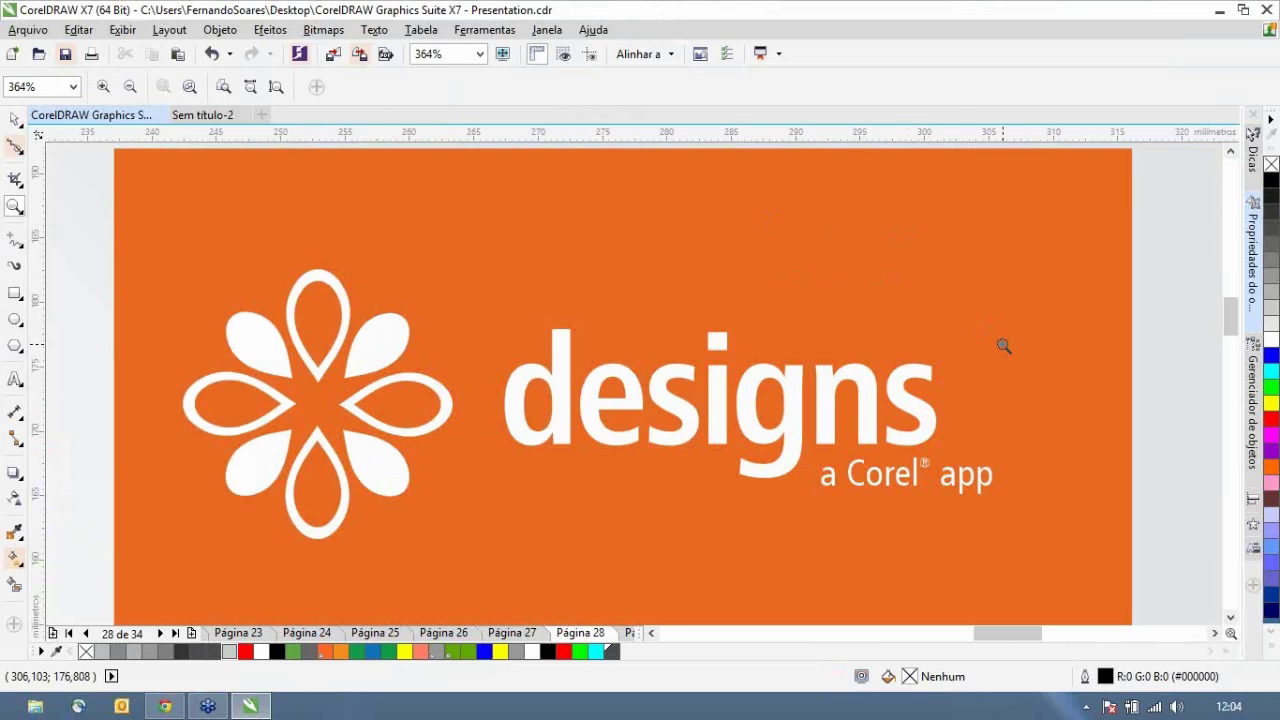
pyautogui.rightClick(1003, 345)
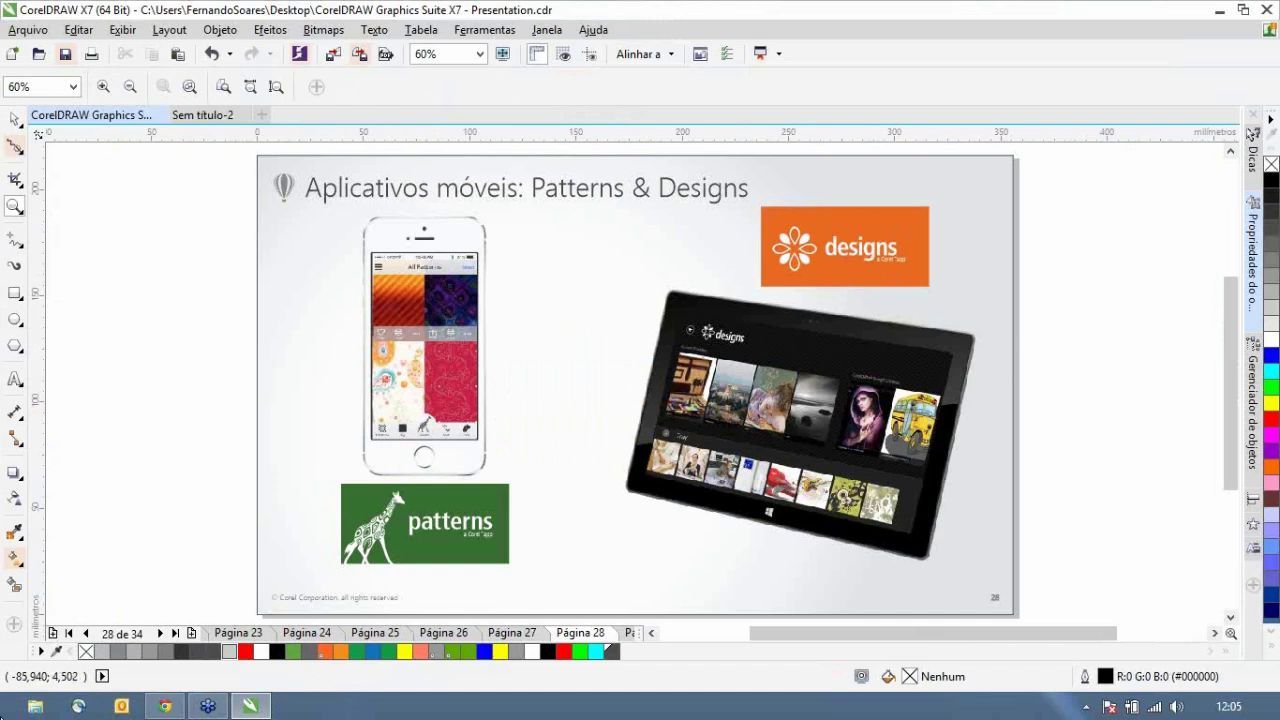
# - Switch to the designs app from the Windows Start screen, browse to the CorelDRAW Design Contests collections and expand the tray
pyautogui.click(18, 710)
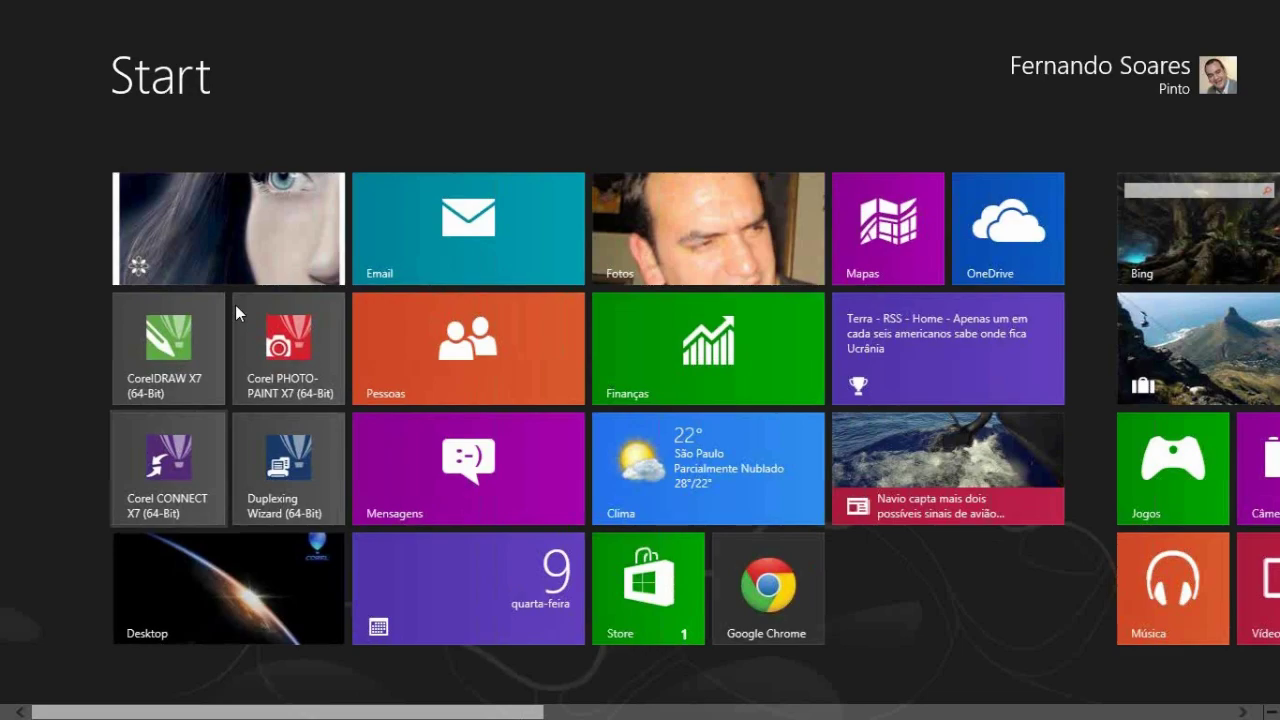
pyautogui.click(255, 213)
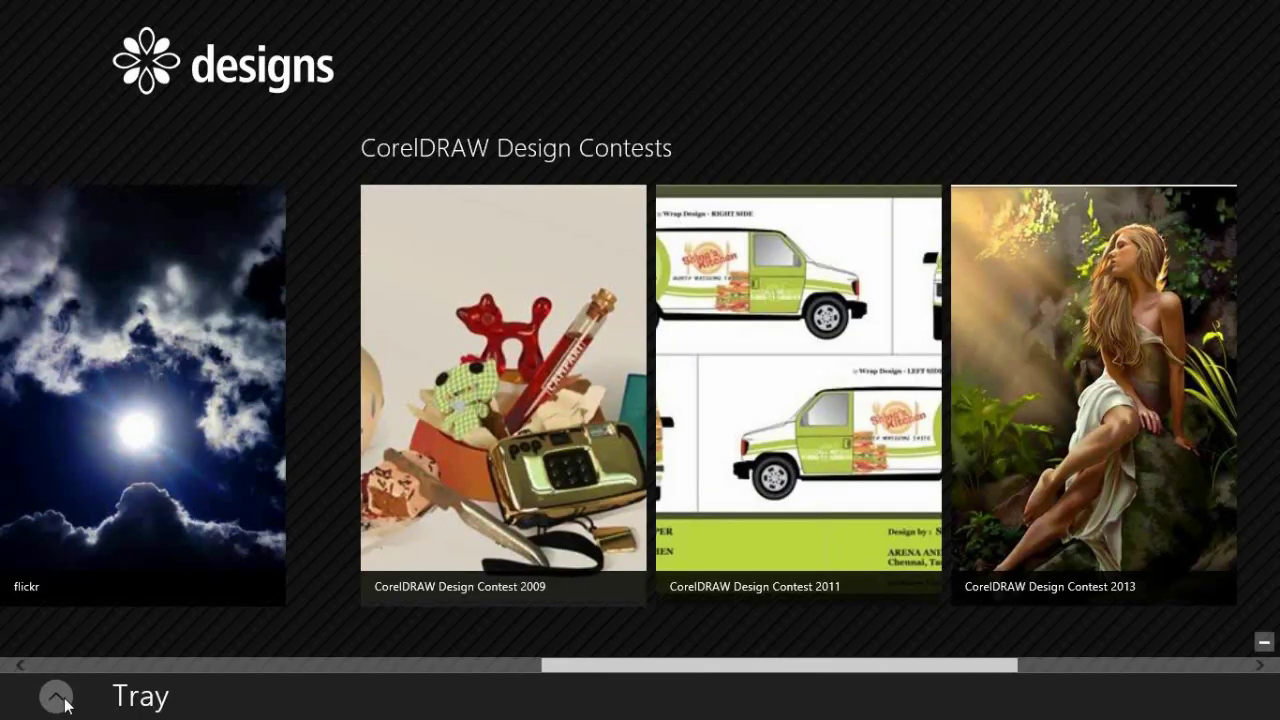
pyautogui.click(62, 699)
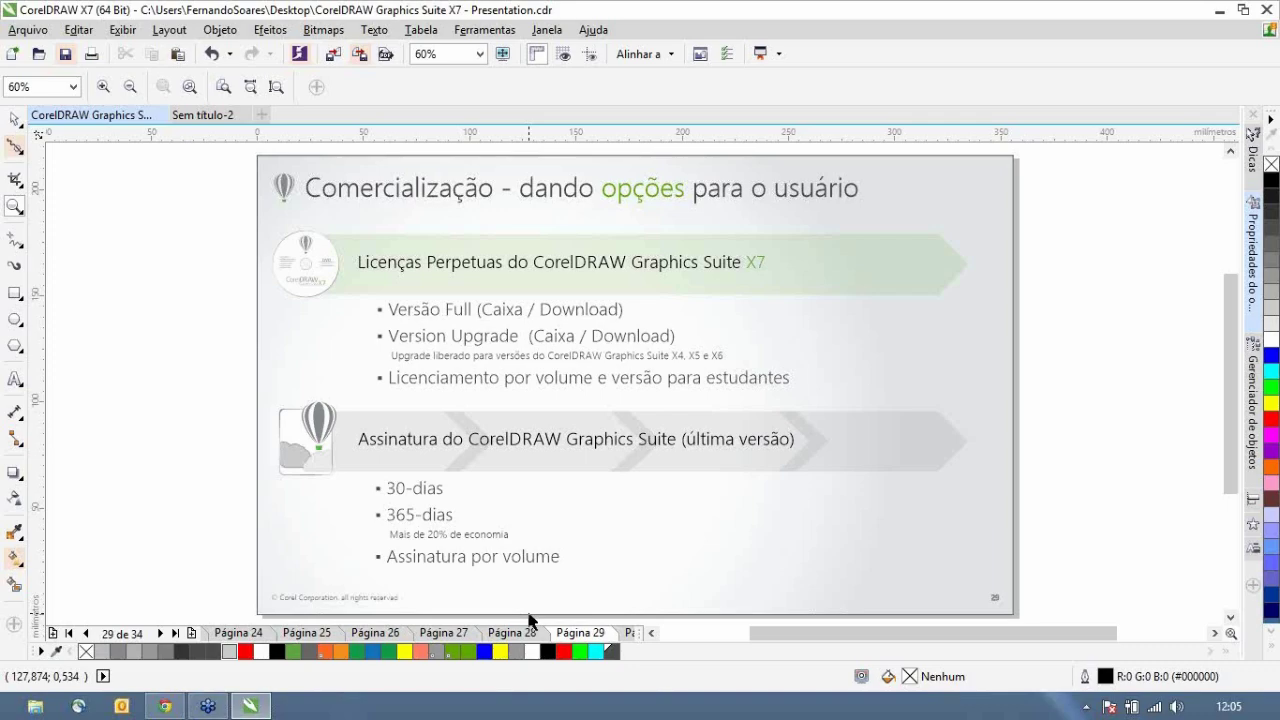
# - Show page 29 of the CorelDRAW presentation, on licensing and subscription options, in full-screen preview
pyautogui.press('F9')
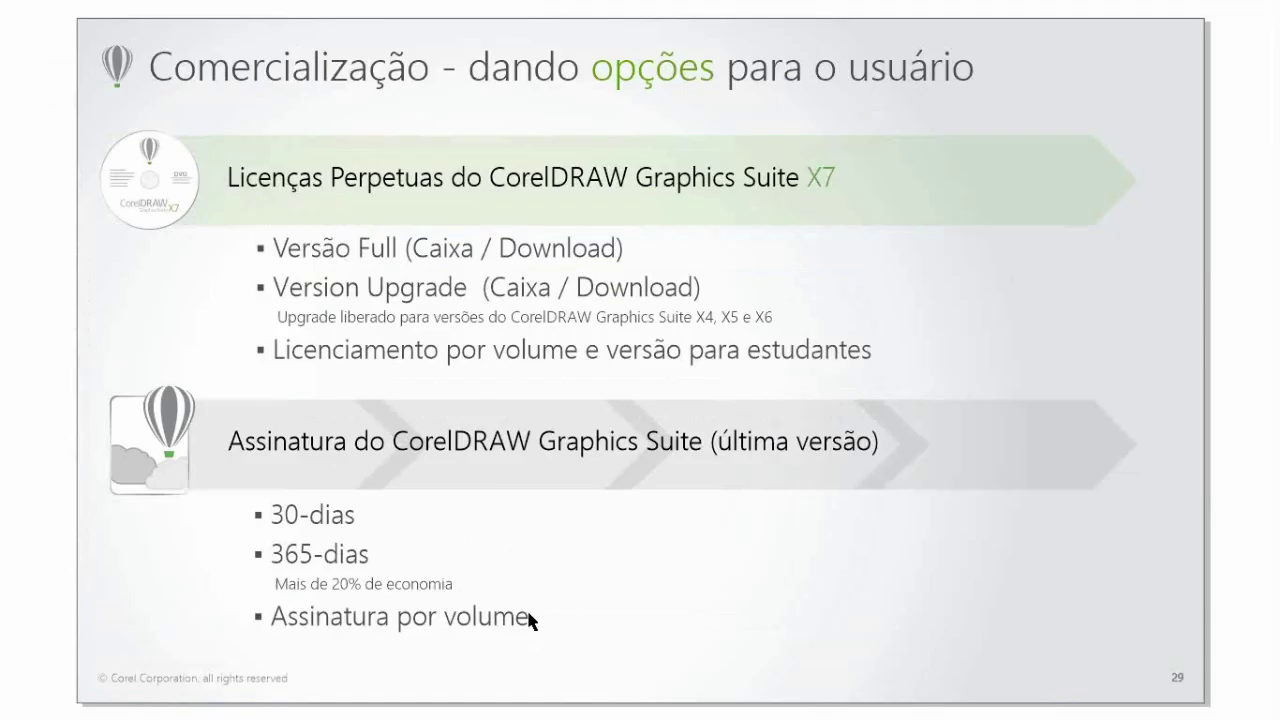